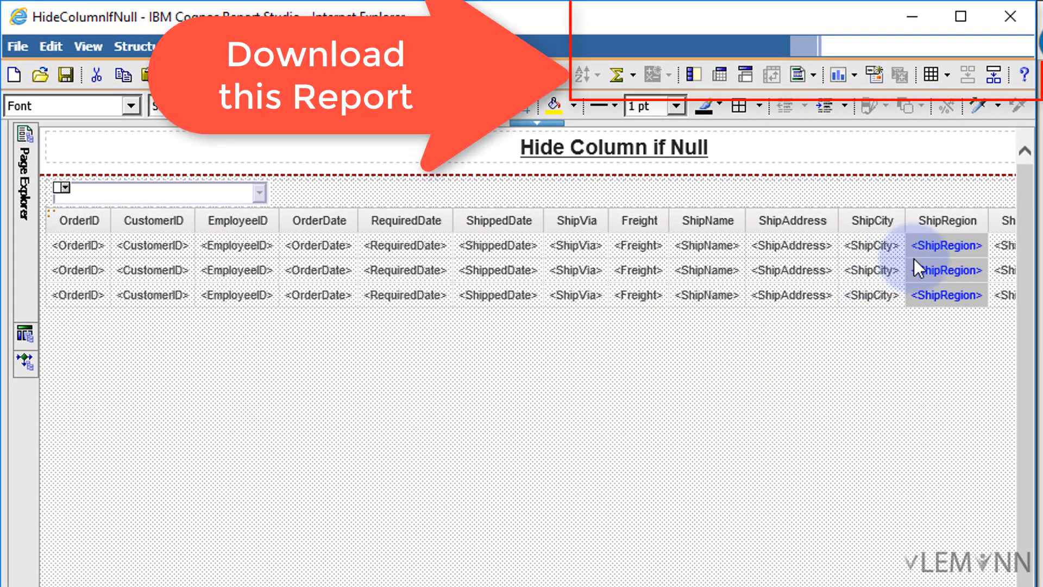
Step: Filter the Hide Column if Null report output to the city Barquisimeto
{"action": "left_click", "coordinate": [914, 258]}
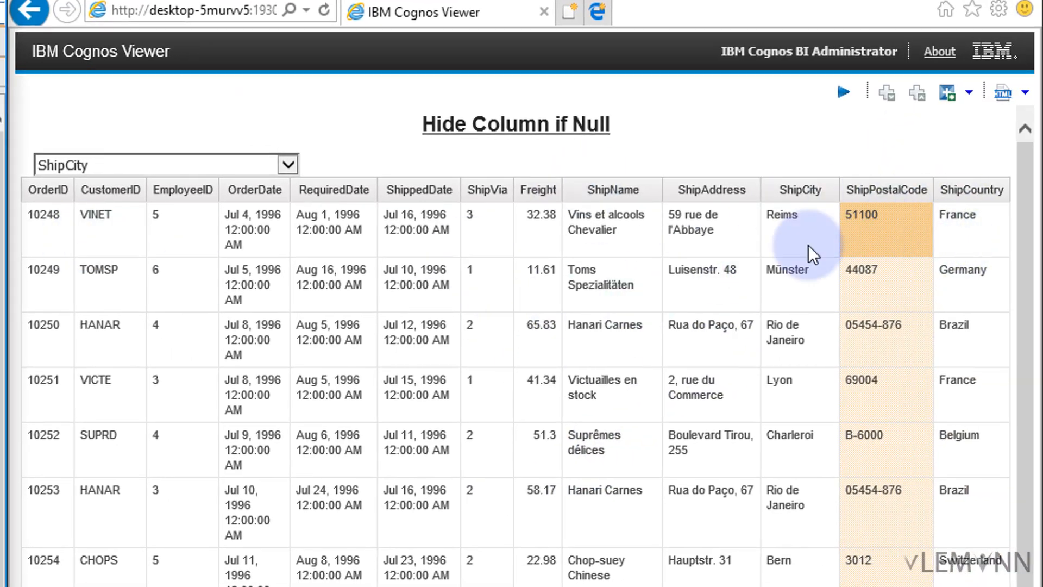
{"action": "left_click", "coordinate": [244, 170]}
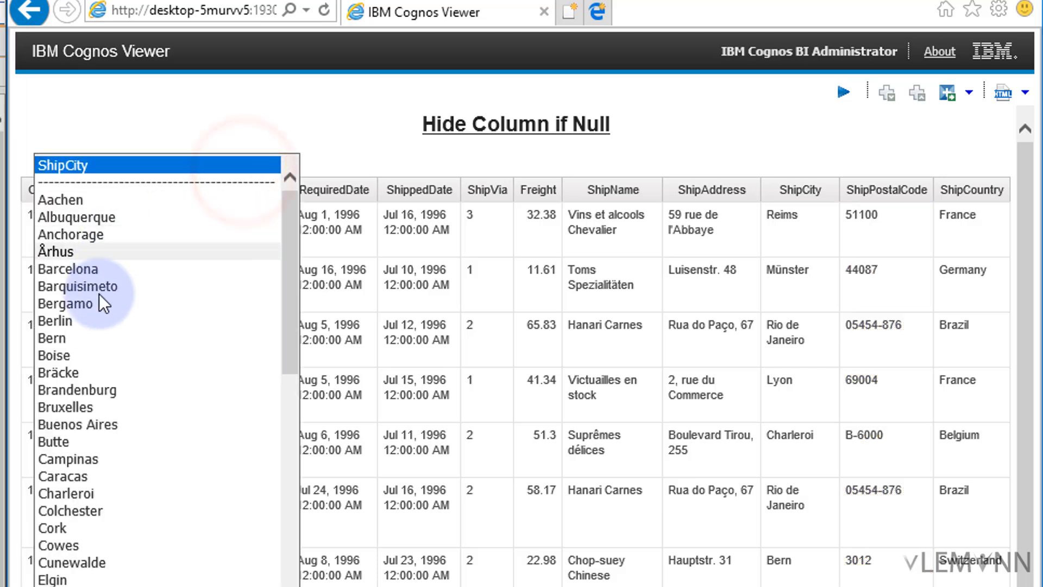
{"action": "left_click", "coordinate": [66, 287]}
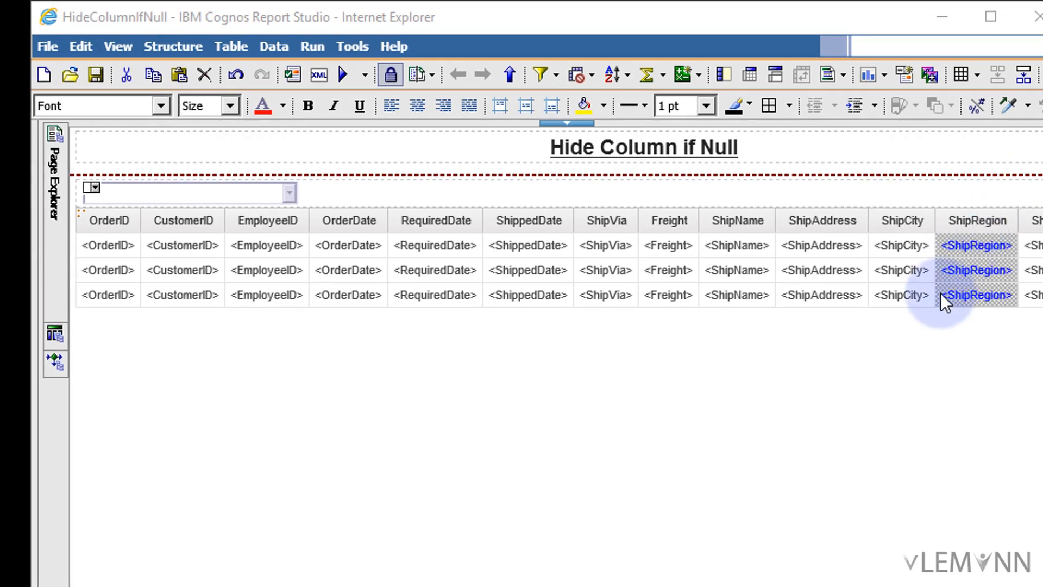
Step: Review the CountShipRegion item in the ShipRegion column's query and the bHideShipRegion variable, and return to the ShipRegion column on the report page
{"action": "right_click", "coordinate": [961, 272]}
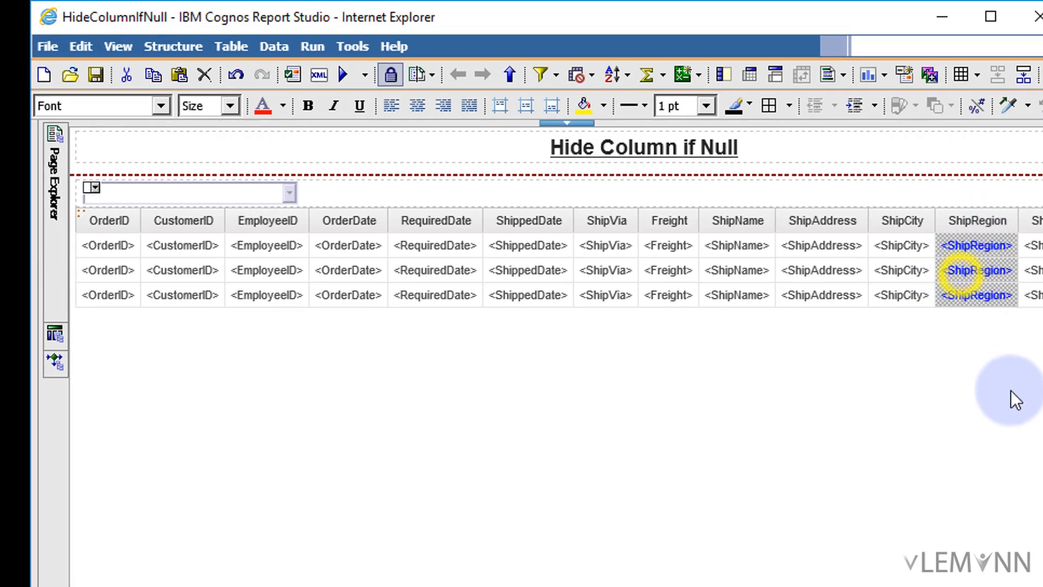
{"action": "left_click", "coordinate": [949, 394]}
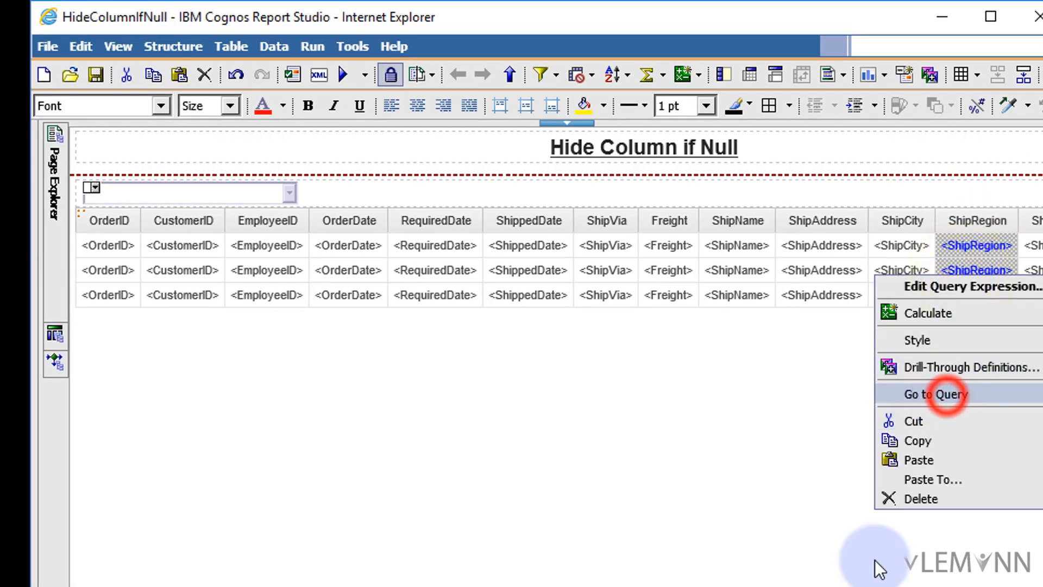
{"action": "left_click", "coordinate": [109, 451]}
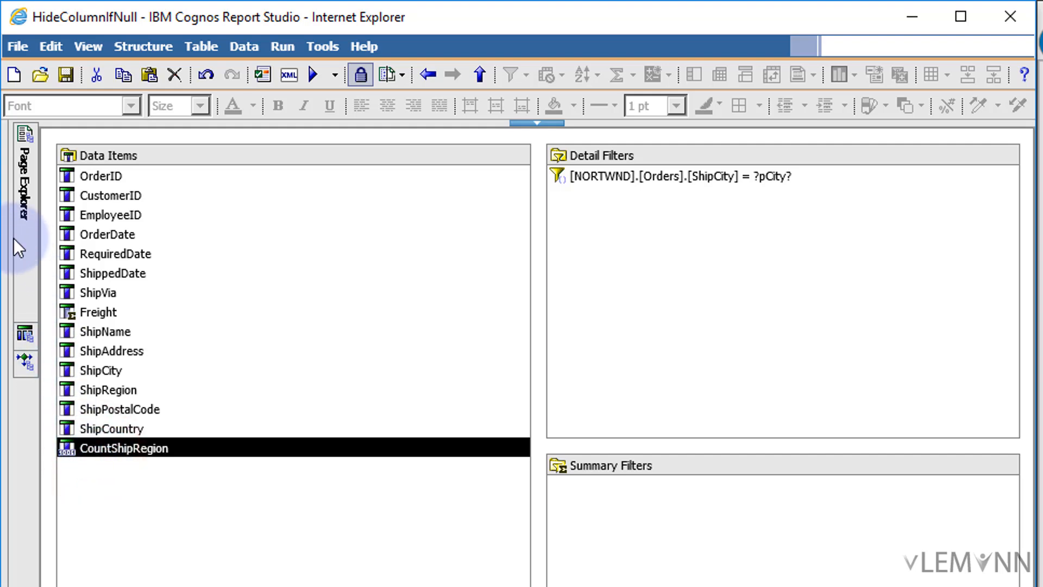
{"action": "mouse_move", "coordinate": [18, 368]}
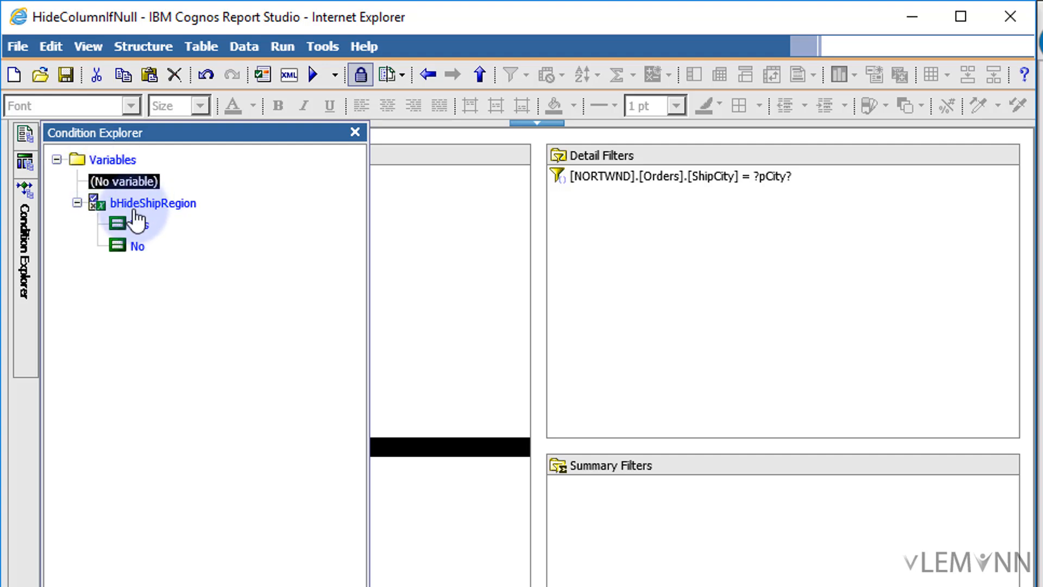
{"action": "mouse_move", "coordinate": [129, 217]}
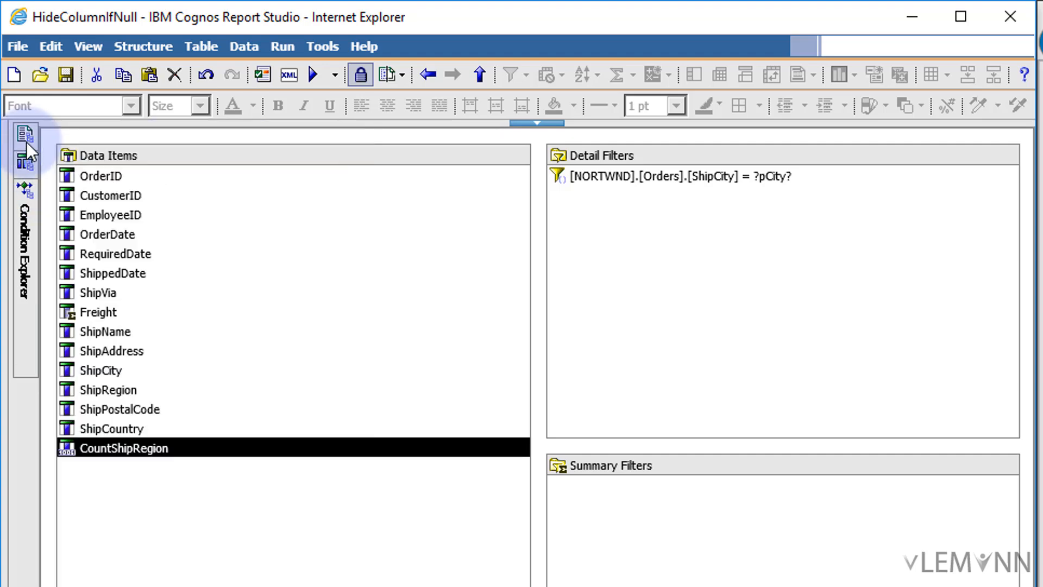
{"action": "mouse_move", "coordinate": [26, 141]}
{"action": "left_click", "coordinate": [115, 183]}
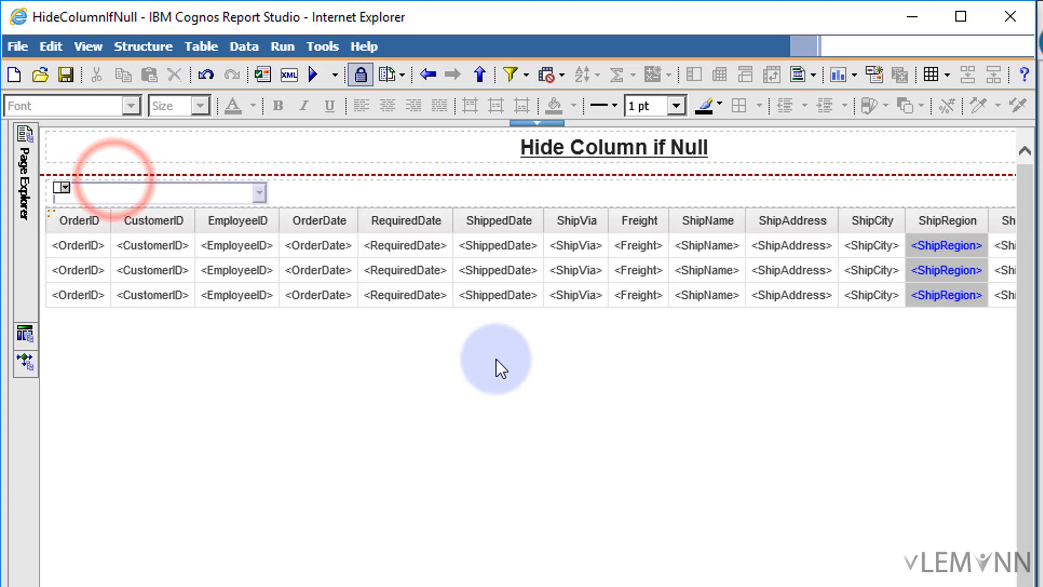
{"action": "left_click", "coordinate": [915, 262]}
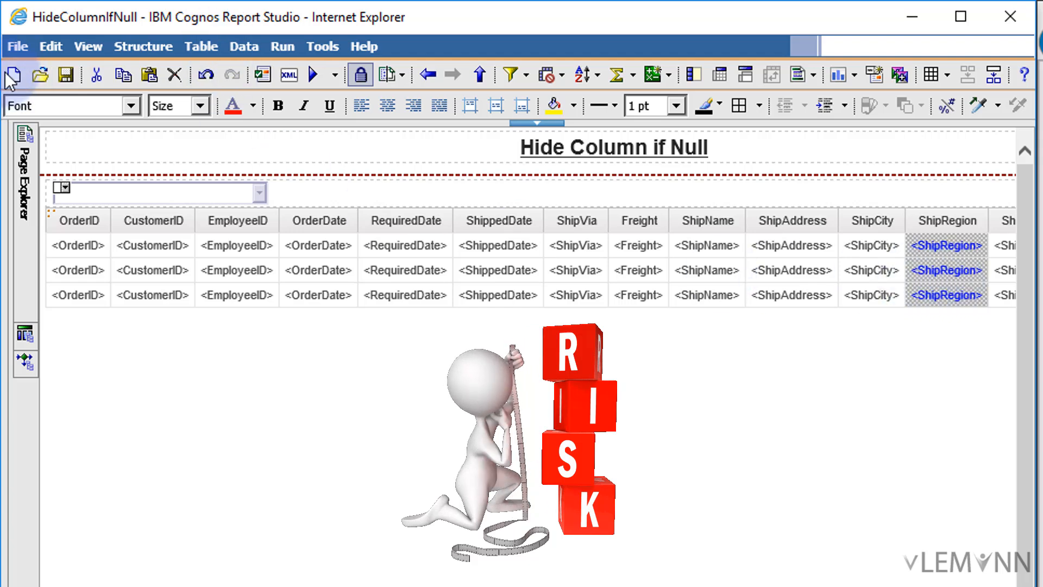
Step: Save a copy of the report in the NORTHWND public folder as HideColumnIfNull Backup
{"action": "left_click", "coordinate": [17, 47]}
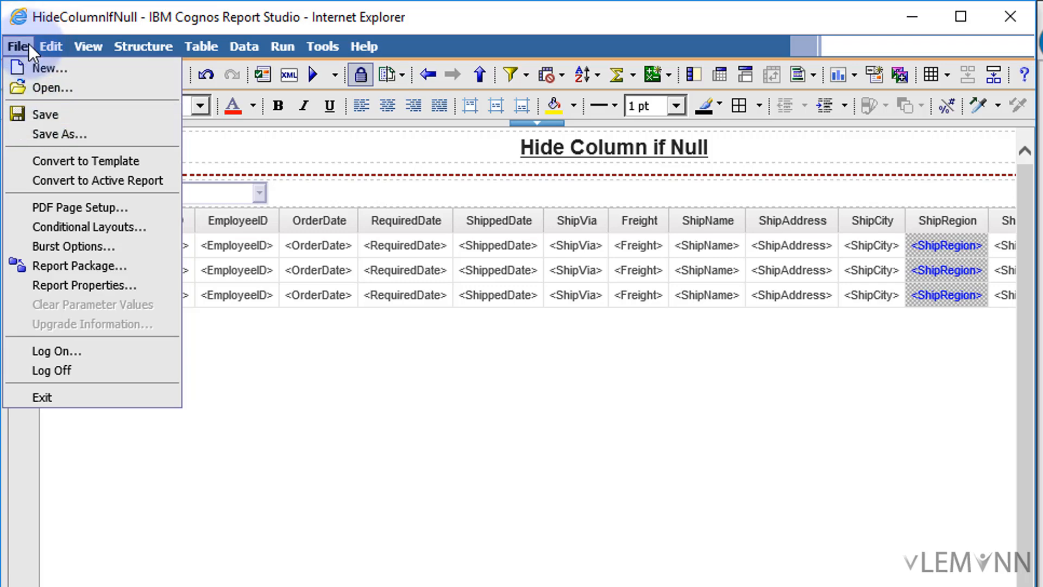
{"action": "left_click", "coordinate": [55, 133]}
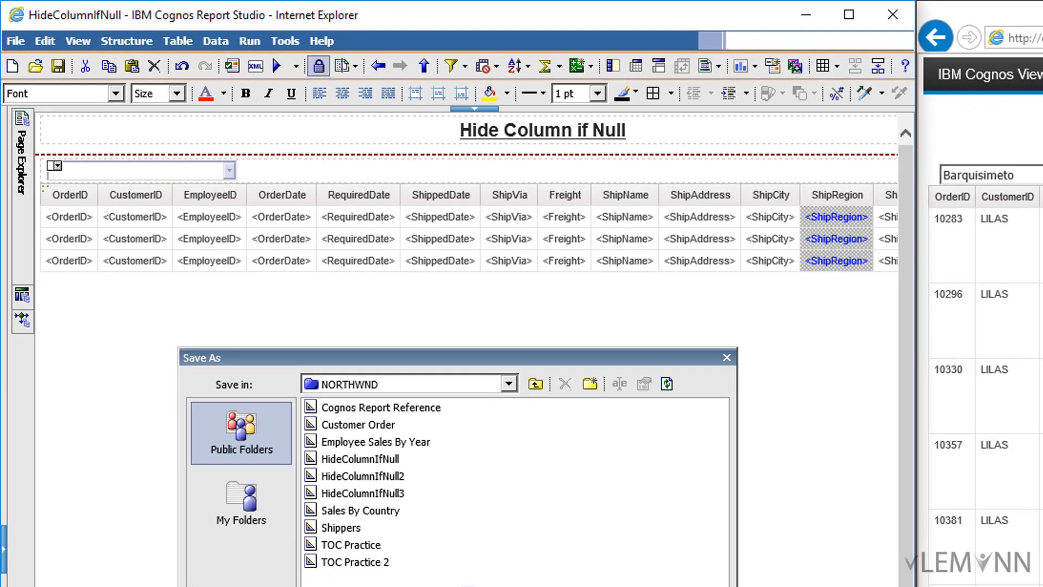
{"action": "left_click", "coordinate": [367, 488]}
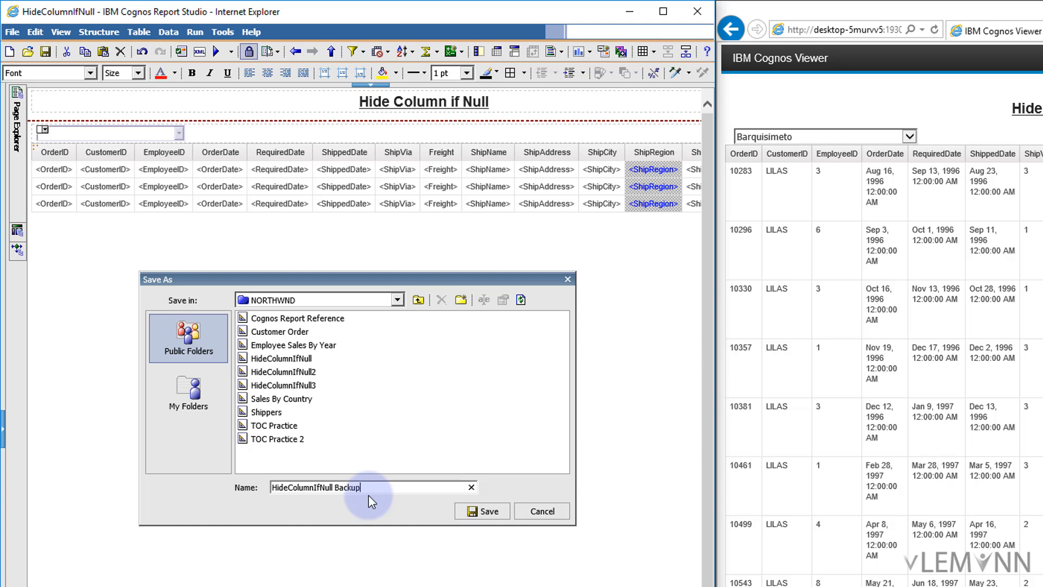
{"action": "left_click", "coordinate": [482, 511]}
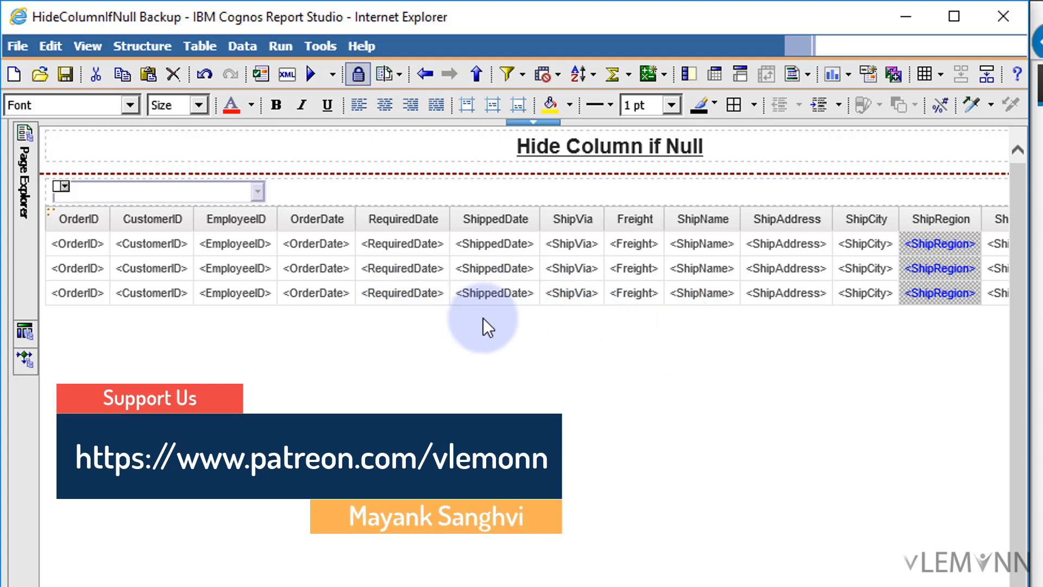
Step: Examine the list columns from OrderDate to ShipCountry and the matching data items in Query1
{"action": "left_click", "coordinate": [318, 267]}
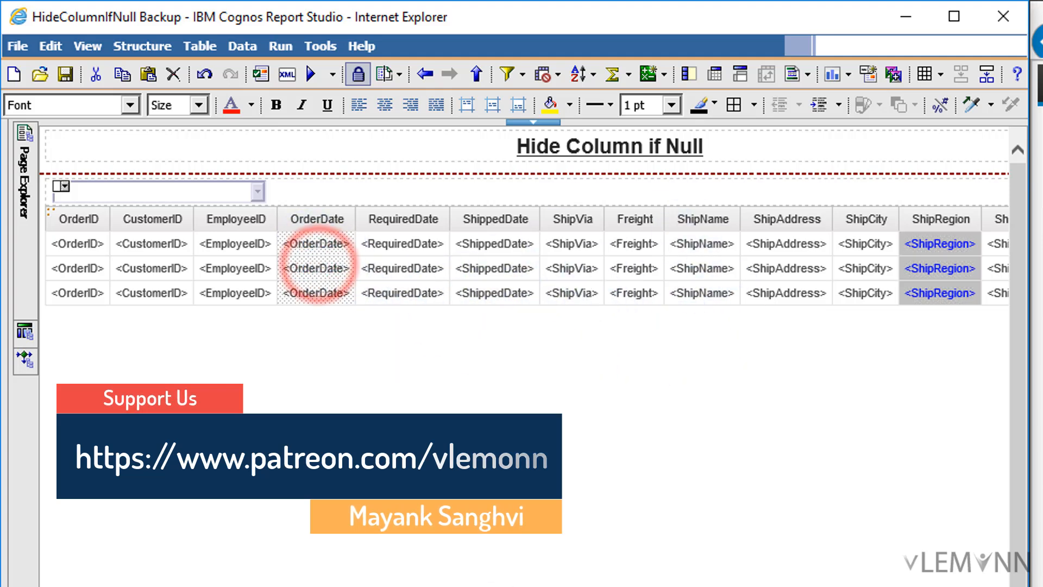
{"action": "scroll", "coordinate": [525, 348], "scroll_direction": "right", "scroll_amount": 3}
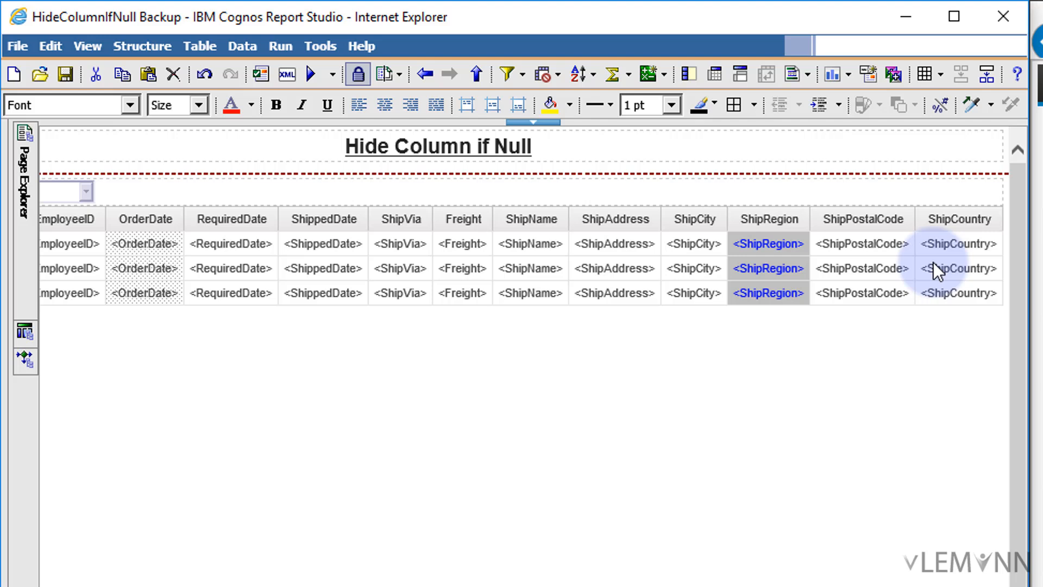
{"action": "left_click", "coordinate": [25, 331]}
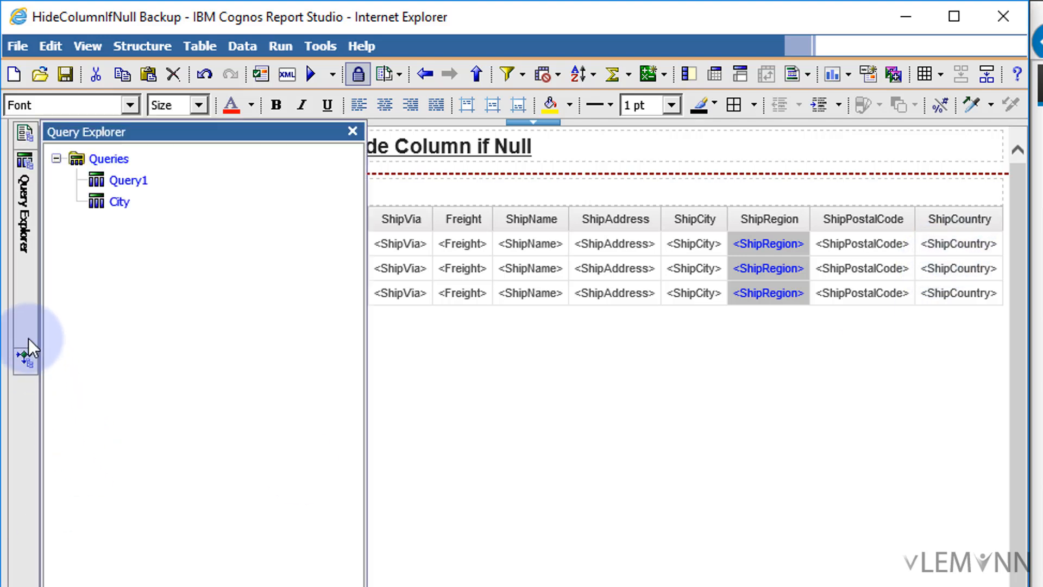
{"action": "left_click", "coordinate": [109, 159]}
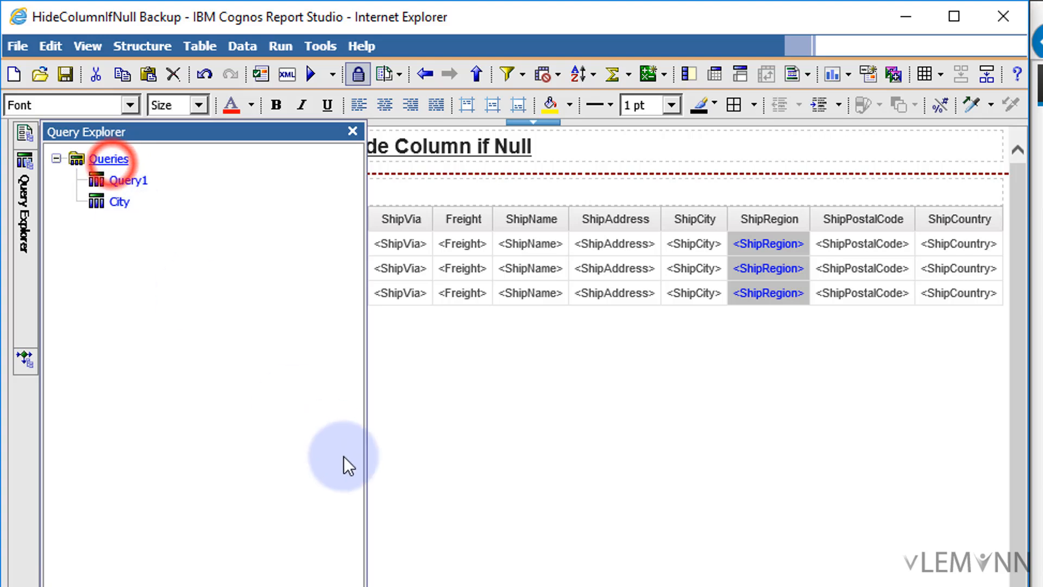
{"action": "double_click", "coordinate": [82, 174]}
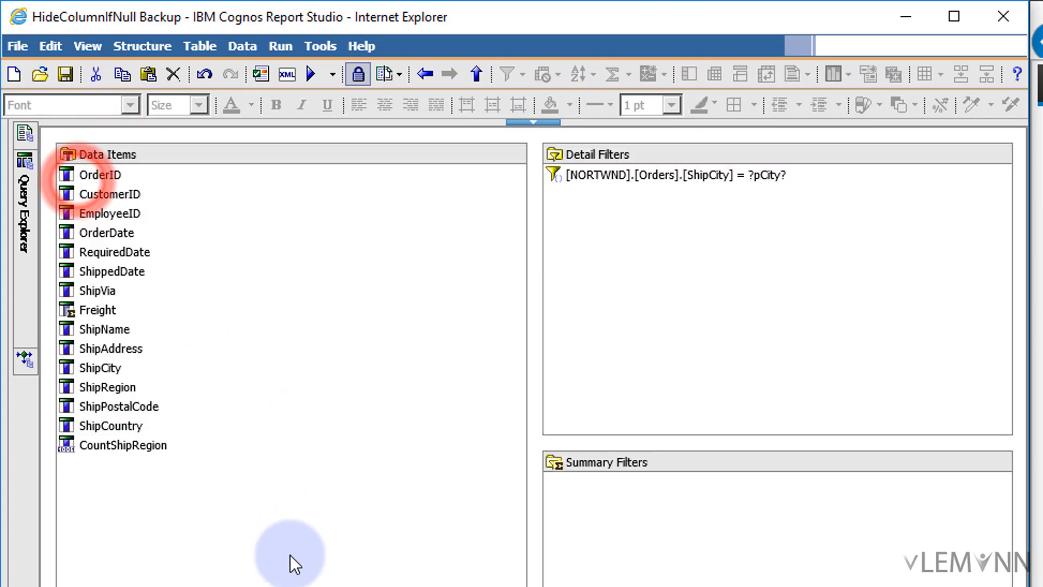
{"action": "left_click", "coordinate": [136, 446]}
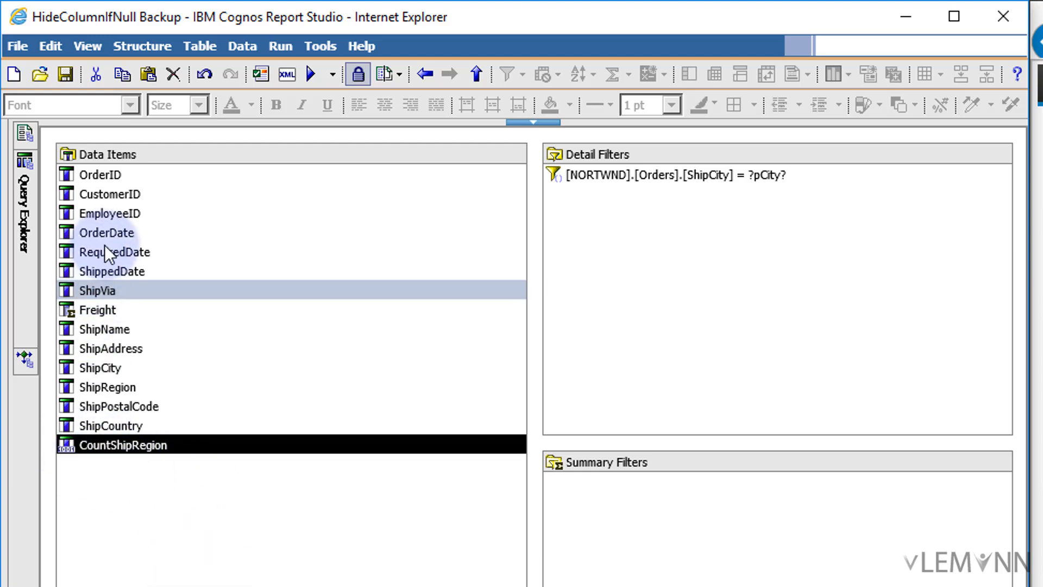
{"action": "left_click", "coordinate": [159, 232]}
{"action": "left_click", "coordinate": [148, 251]}
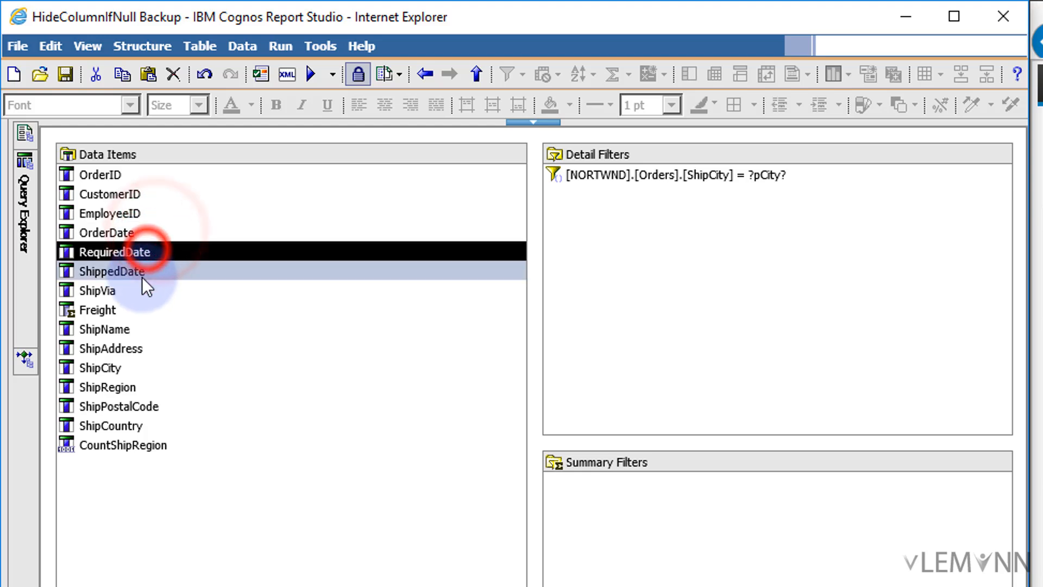
{"action": "left_click", "coordinate": [143, 271]}
{"action": "left_click", "coordinate": [133, 291]}
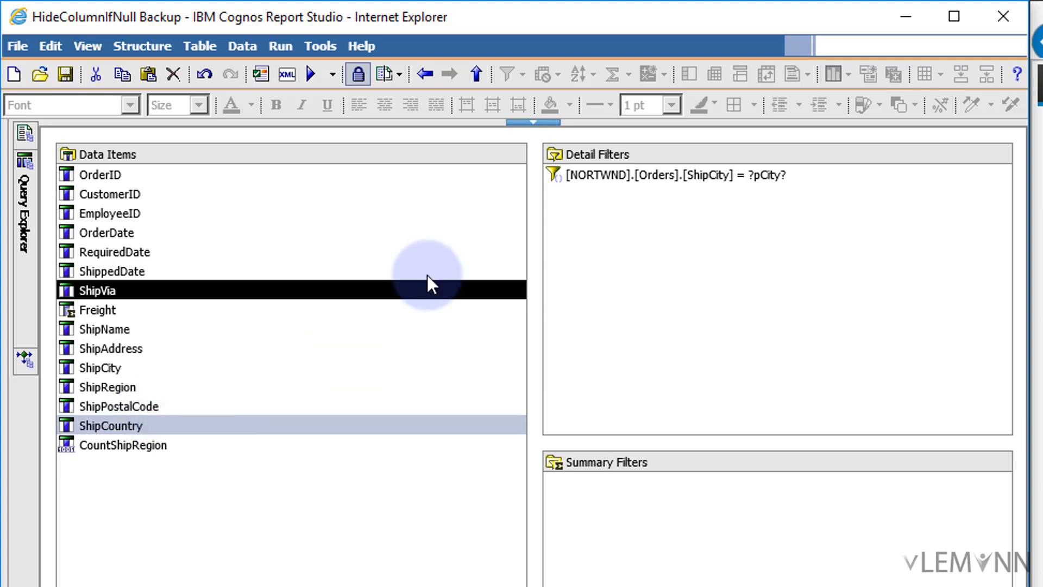
Step: Show the generated SQL of Query1.1 in IBM Cognos SQL form
{"action": "left_click", "coordinate": [322, 46]}
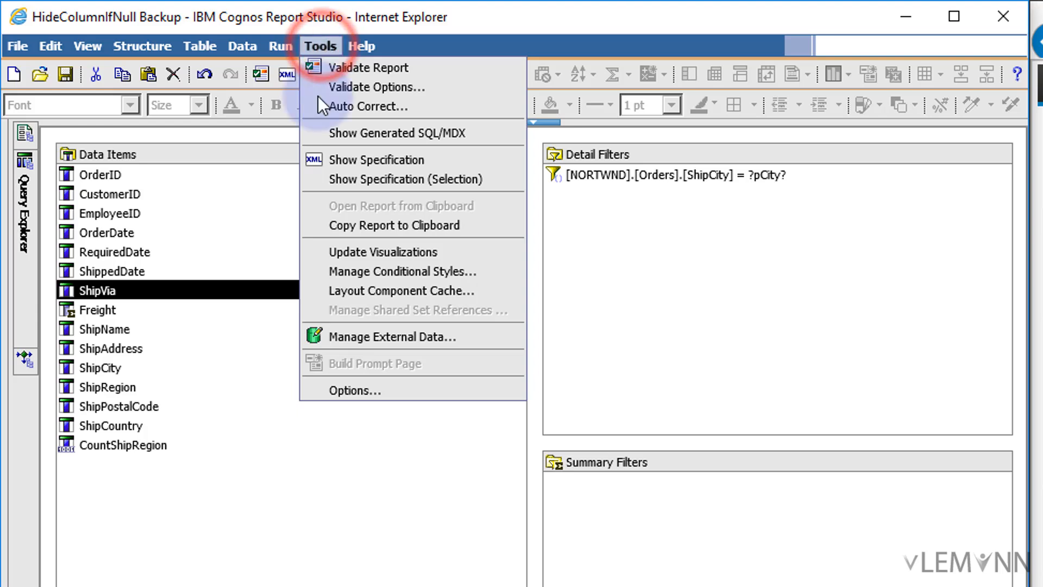
{"action": "left_click", "coordinate": [394, 133]}
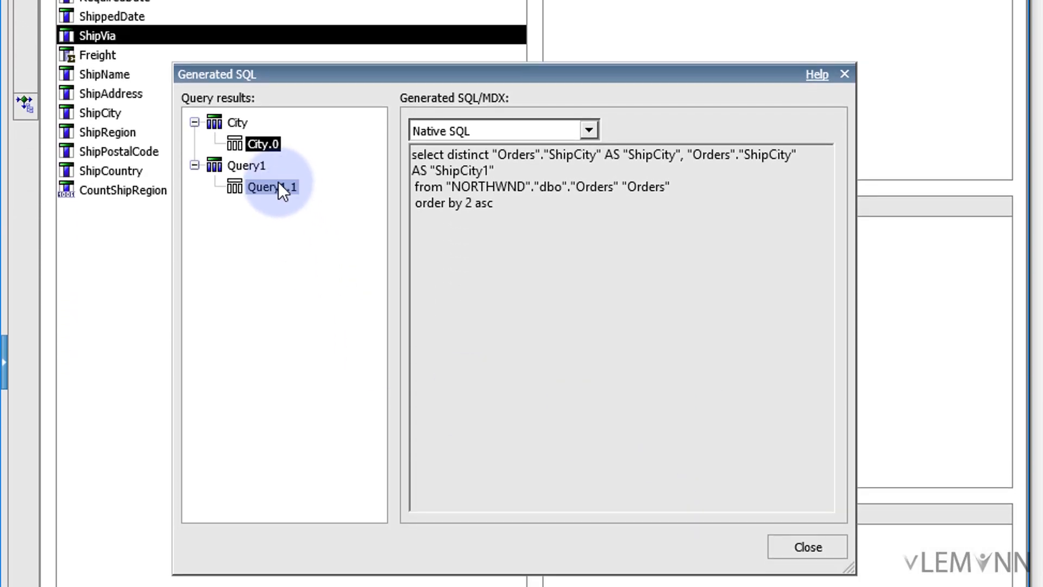
{"action": "left_click", "coordinate": [275, 441]}
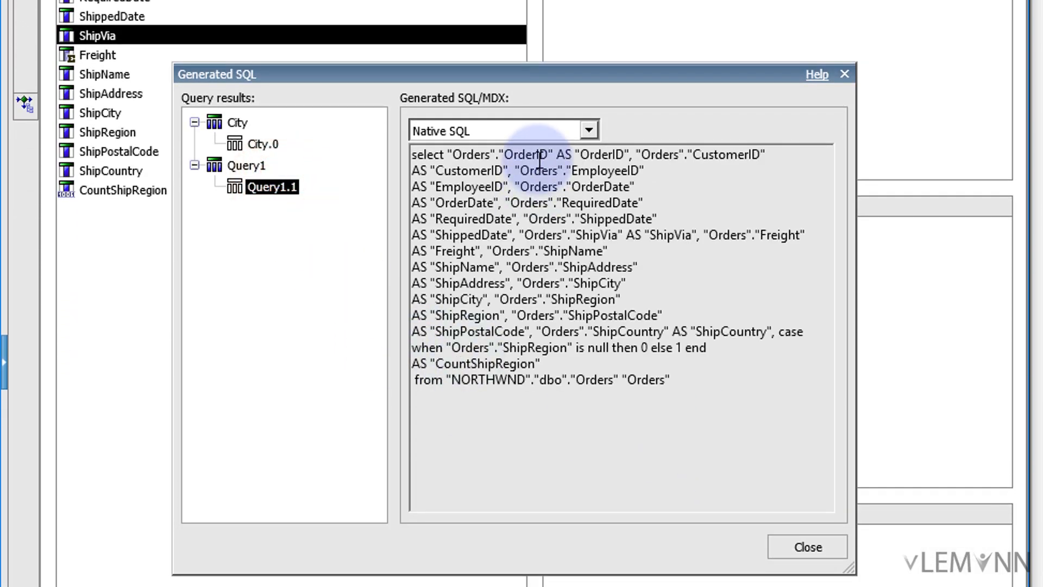
{"action": "left_click", "coordinate": [588, 131]}
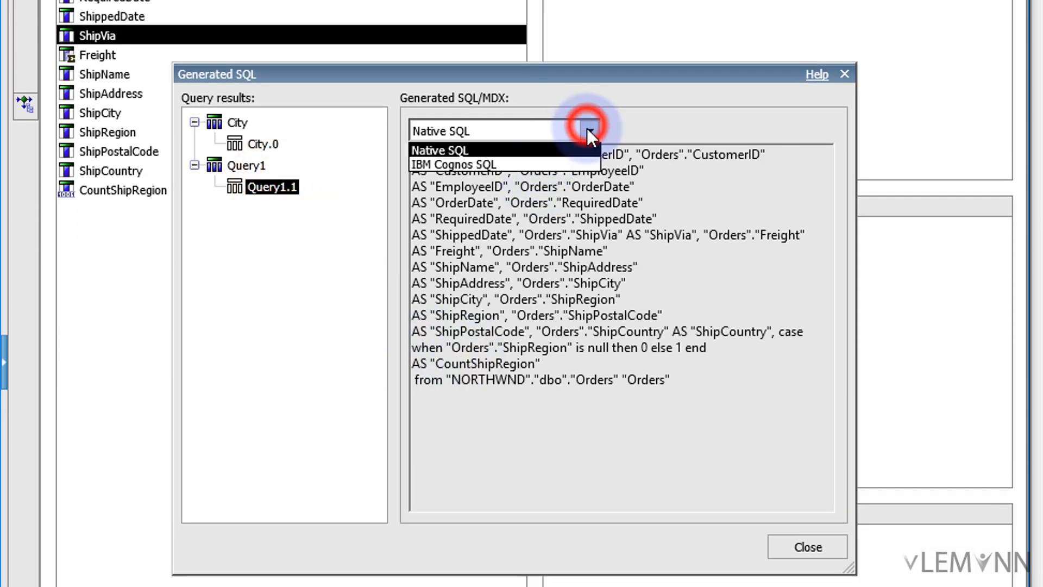
{"action": "left_click", "coordinate": [545, 164]}
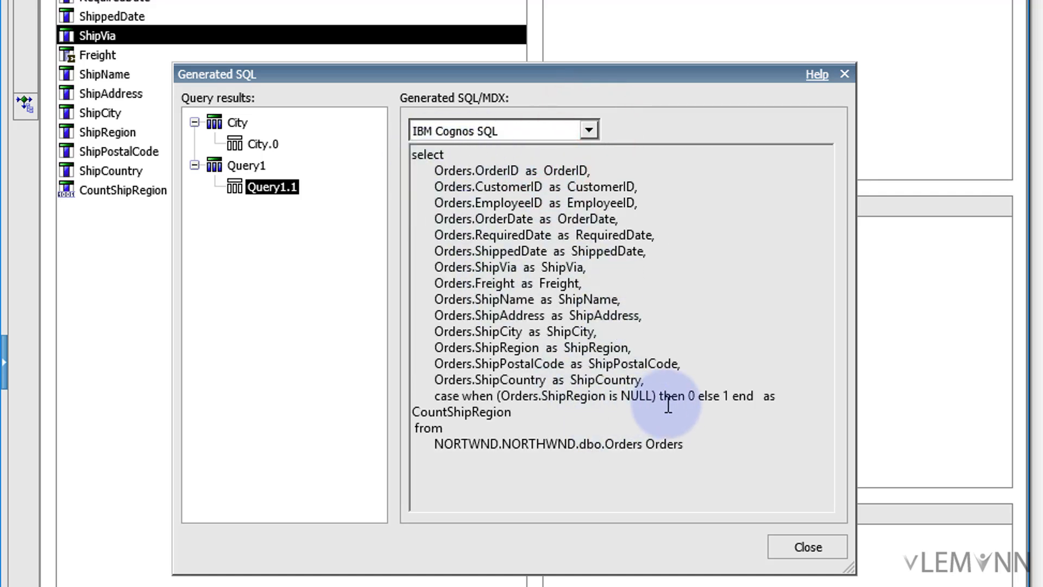
Step: Copy the SQL lines from Orders.OrderDate through the ShipRegion case expression and paste them into Excel starting at cell B2
{"action": "left_click_drag", "start_coordinate": [791, 396], "coordinate": [445, 218]}
{"action": "key", "text": "ctrl+c"}
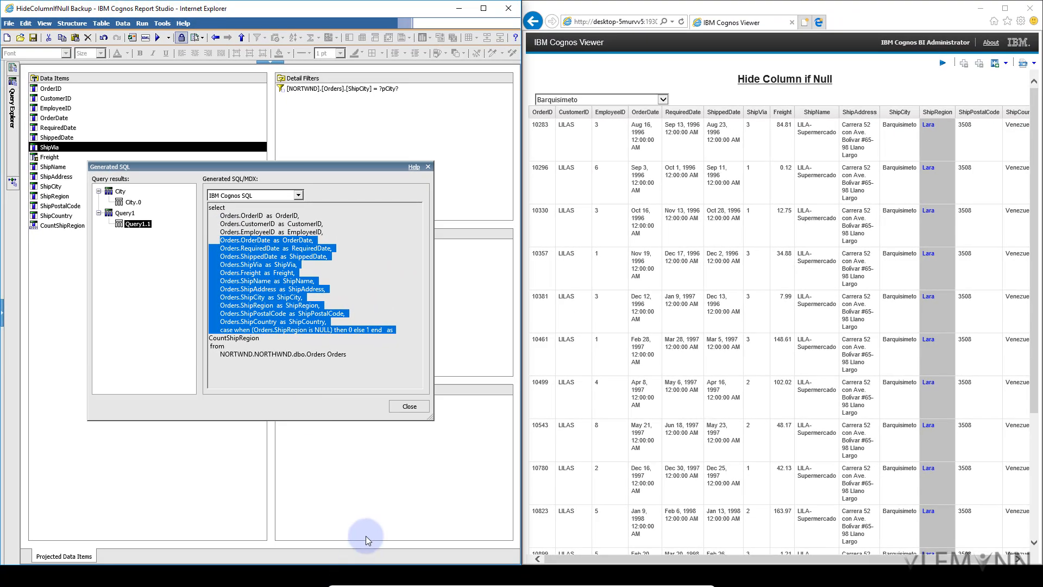
{"action": "key", "text": "alt+Tab"}
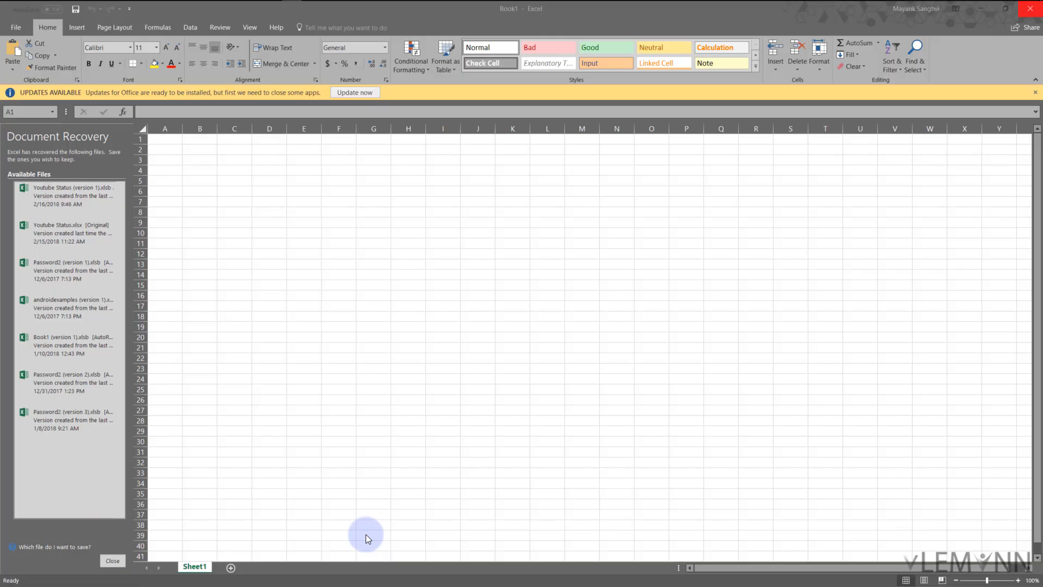
{"action": "left_click", "coordinate": [207, 151]}
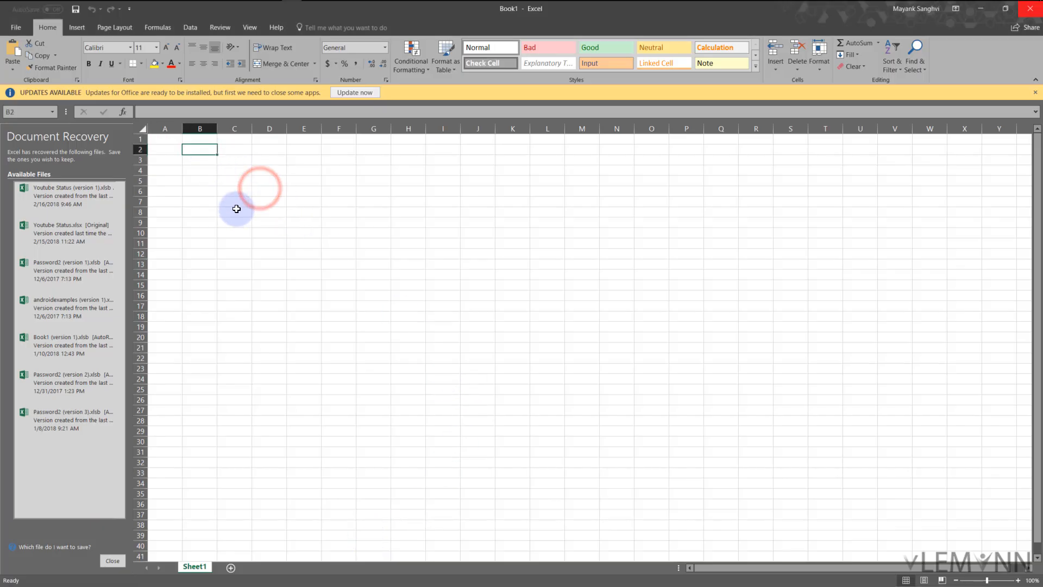
{"action": "key", "text": "ctrl+v"}
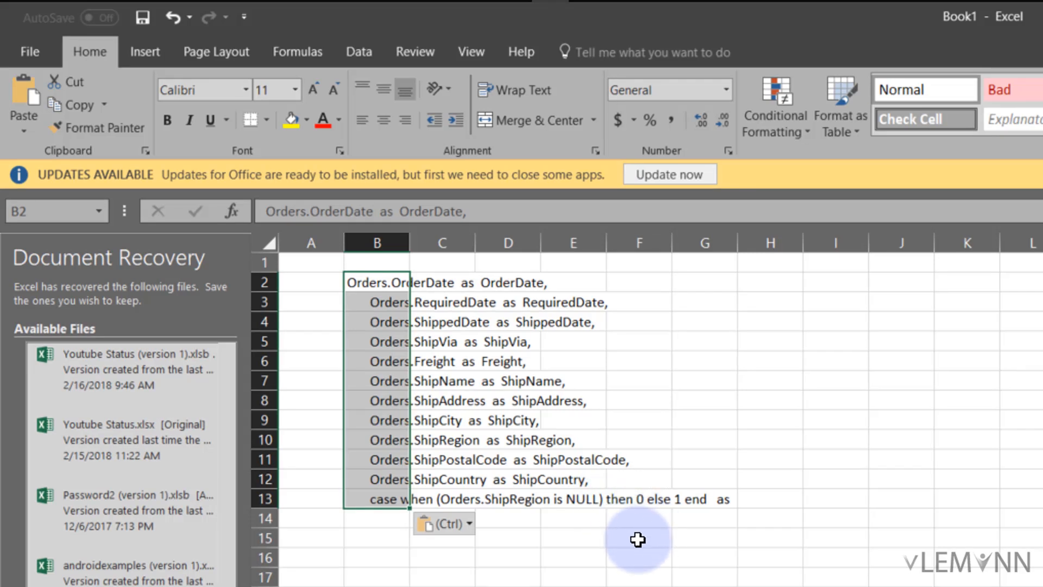
Step: Replace every " as " separator, including its surrounding spaces, with $ in cells B2:B13
{"action": "left_click", "coordinate": [410, 216]}
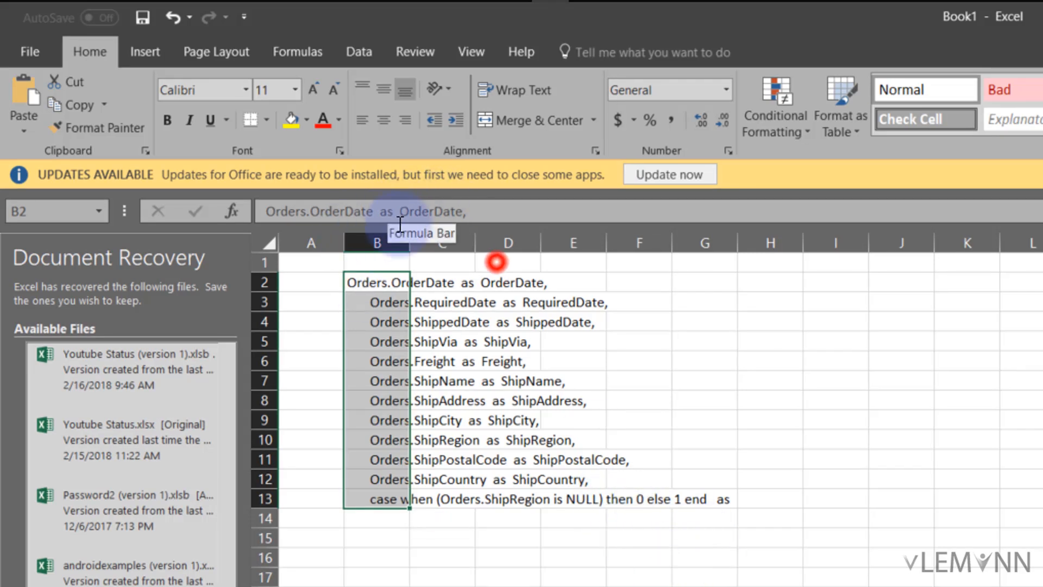
{"action": "left_click_drag", "start_coordinate": [400, 212], "coordinate": [374, 212]}
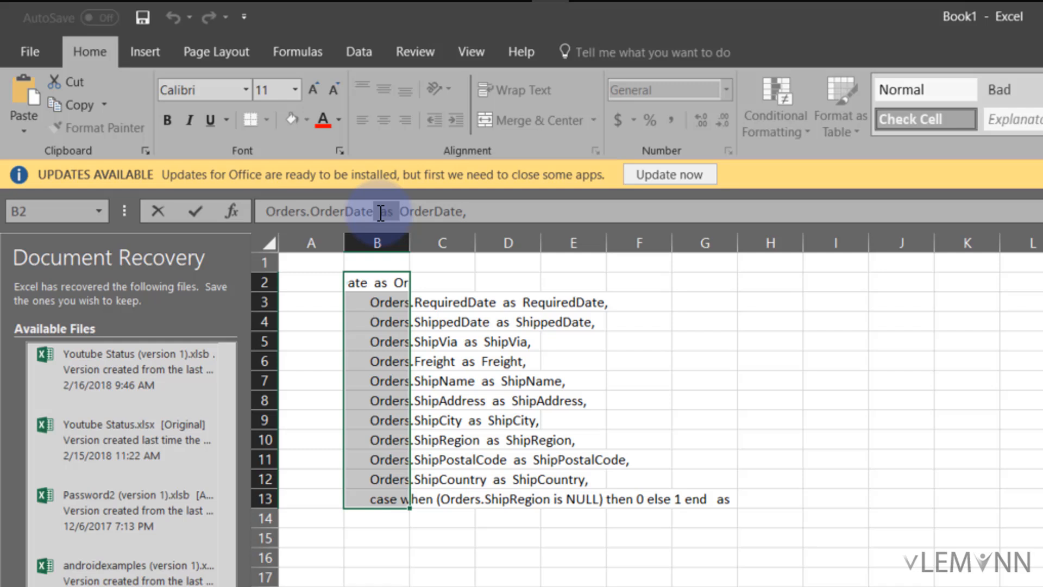
{"action": "key", "text": "ctrl+h"}
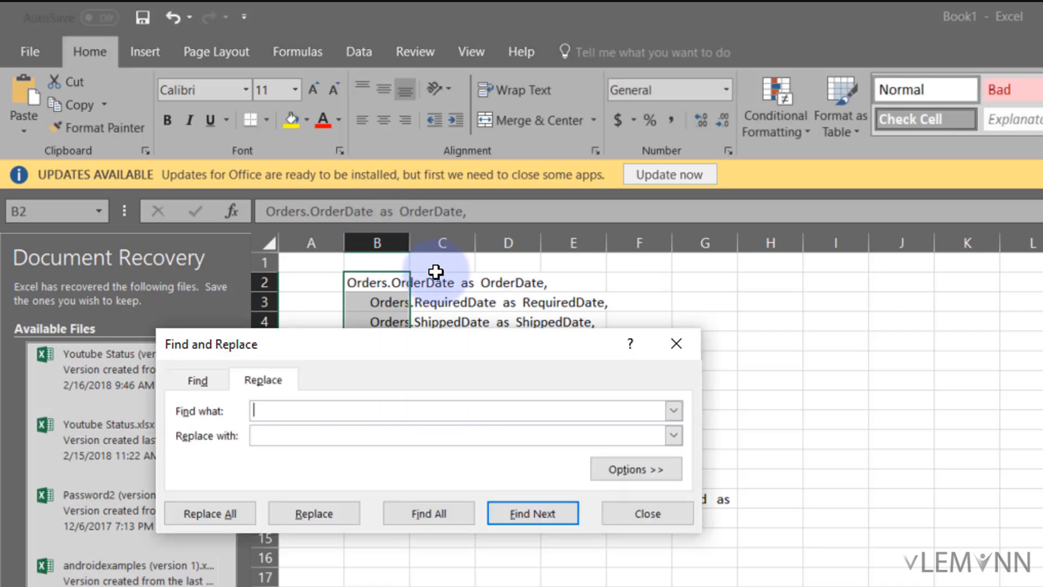
{"action": "type", "text": "as"}
{"action": "left_click", "coordinate": [333, 435]}
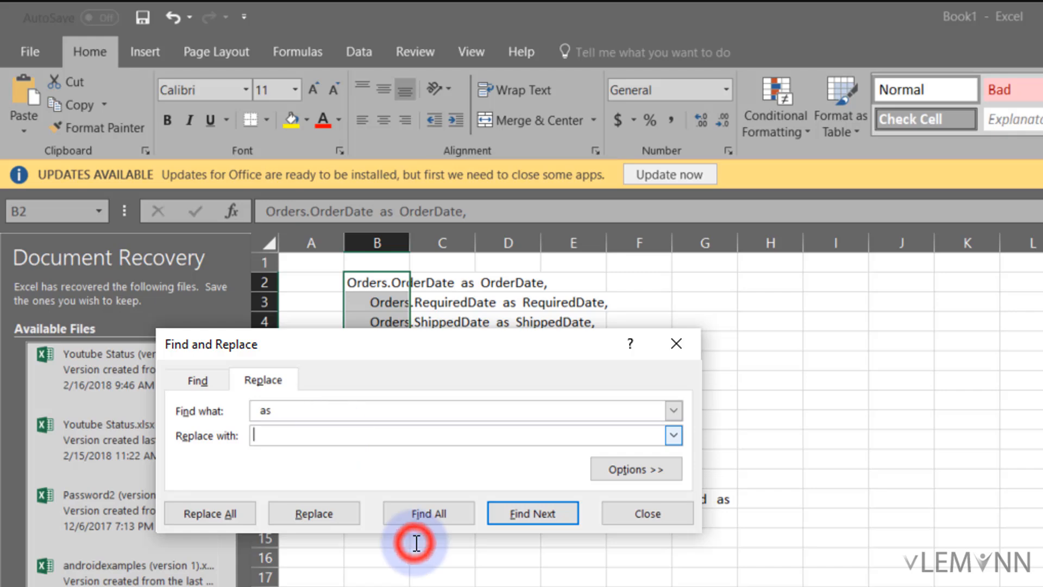
{"action": "type", "text": "$"}
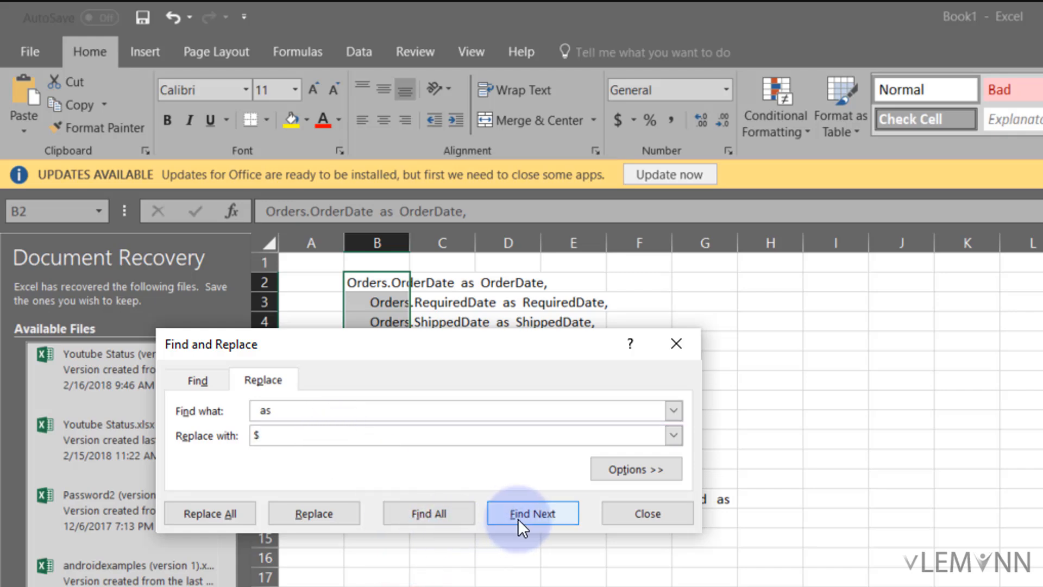
{"action": "left_click", "coordinate": [230, 512]}
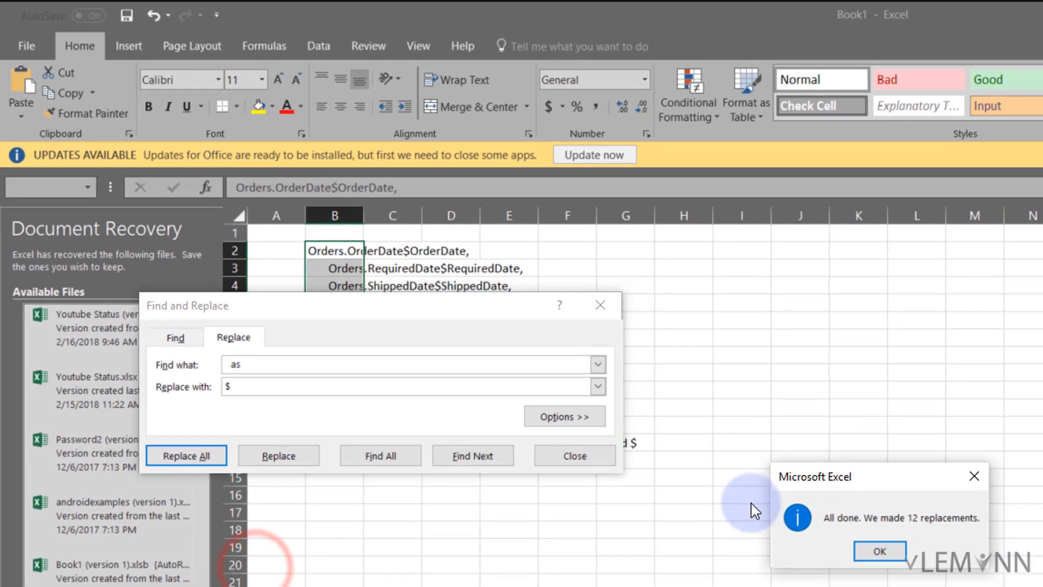
{"action": "left_click", "coordinate": [879, 551]}
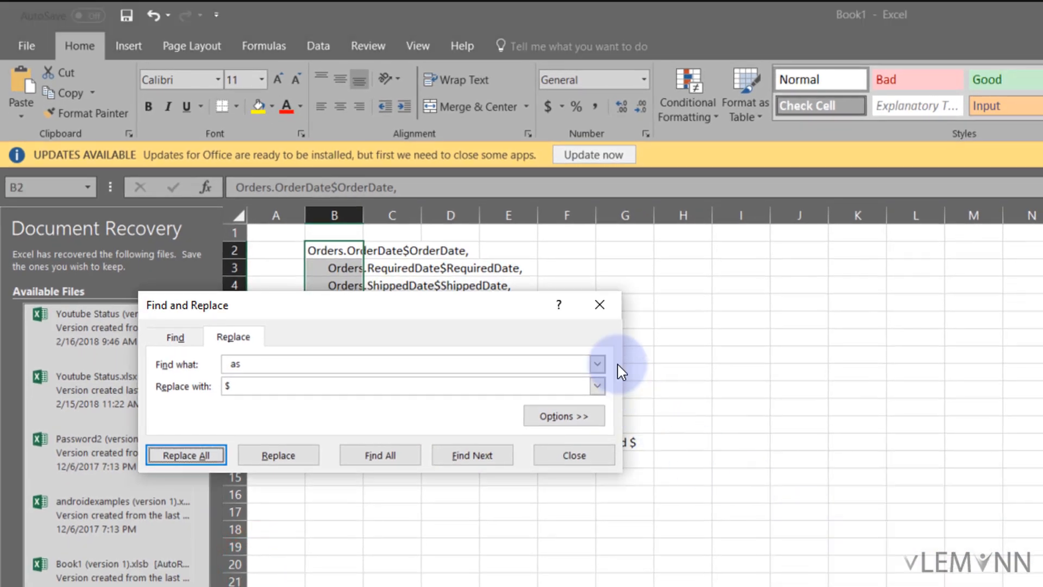
{"action": "left_click", "coordinate": [601, 306]}
{"action": "left_click", "coordinate": [683, 391]}
Step: Split B2:B13 into separate columns as delimited text, using only $ as the custom delimiter
{"action": "left_click_drag", "start_coordinate": [338, 252], "coordinate": [326, 450]}
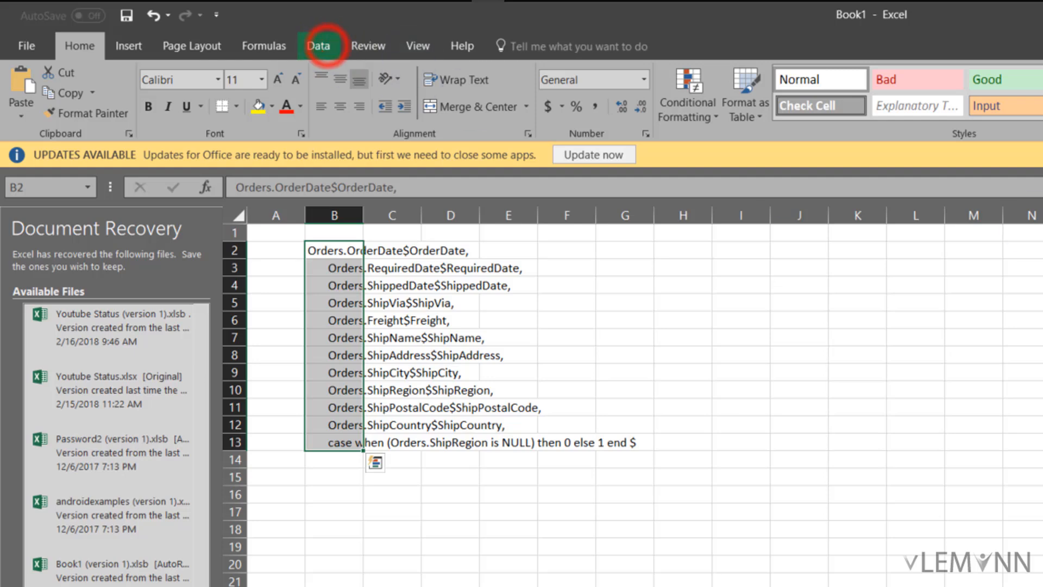
{"action": "left_click", "coordinate": [319, 45]}
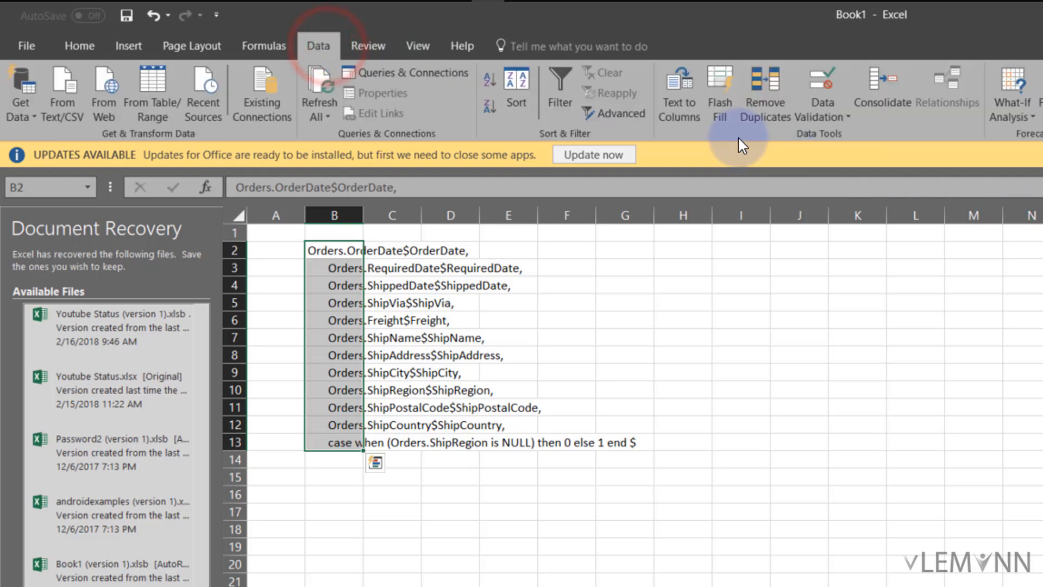
{"action": "left_click", "coordinate": [697, 108]}
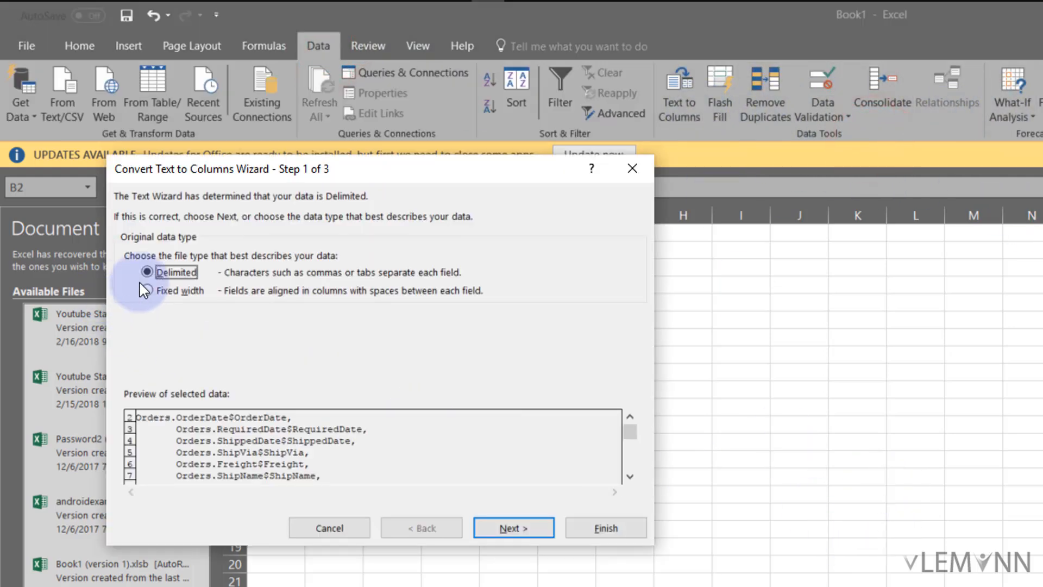
{"action": "left_click", "coordinate": [148, 288]}
{"action": "left_click", "coordinate": [149, 273]}
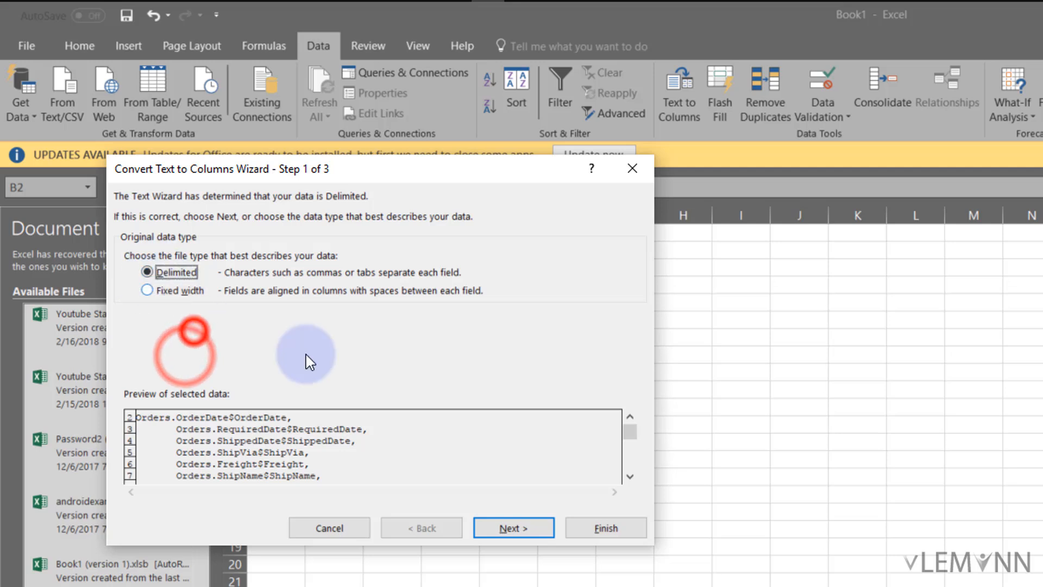
{"action": "left_click", "coordinate": [494, 525]}
{"action": "left_click", "coordinate": [129, 314]}
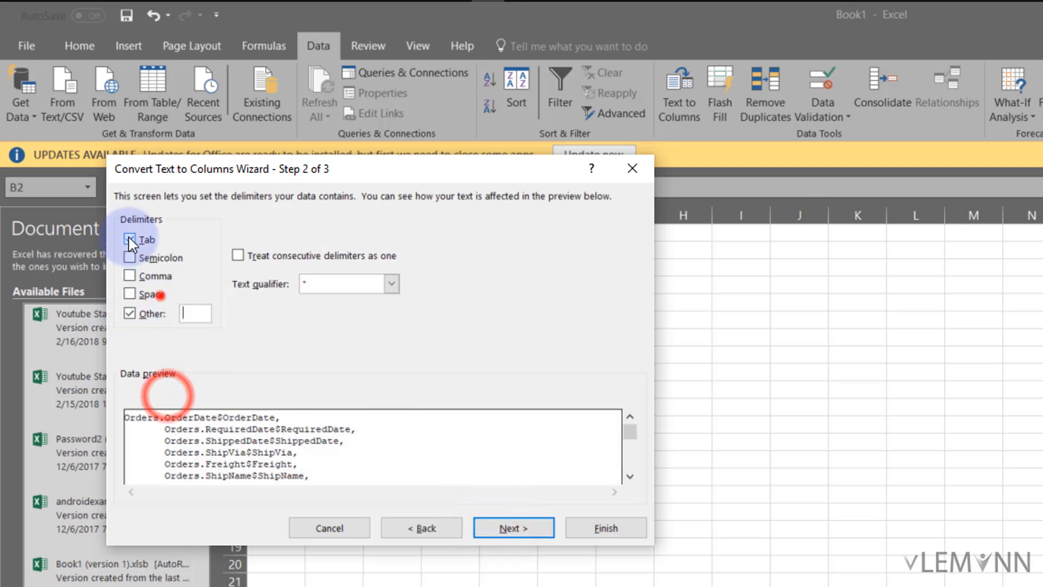
{"action": "left_click", "coordinate": [129, 239]}
{"action": "left_click", "coordinate": [202, 316]}
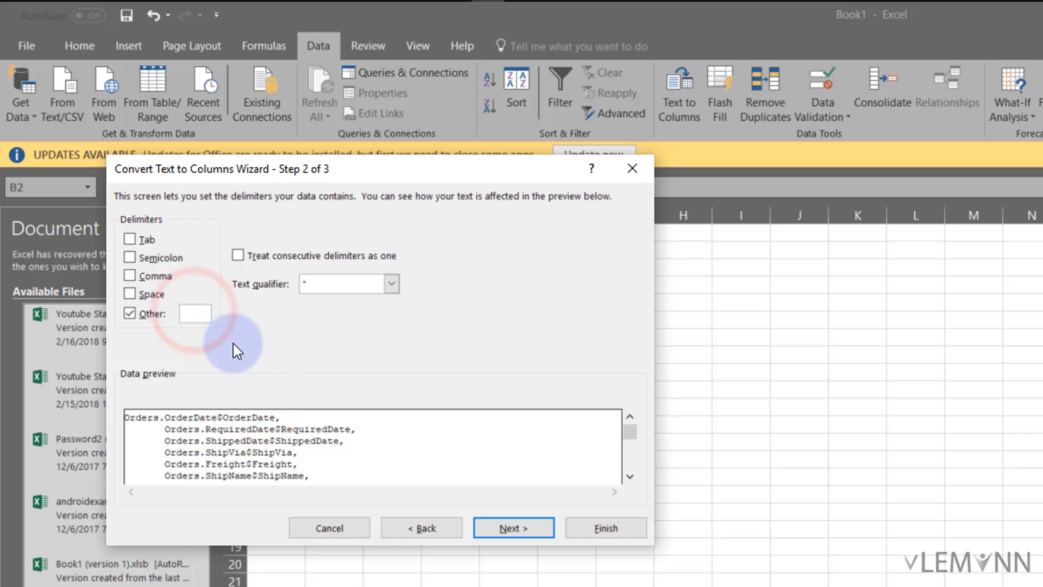
{"action": "type", "text": "$"}
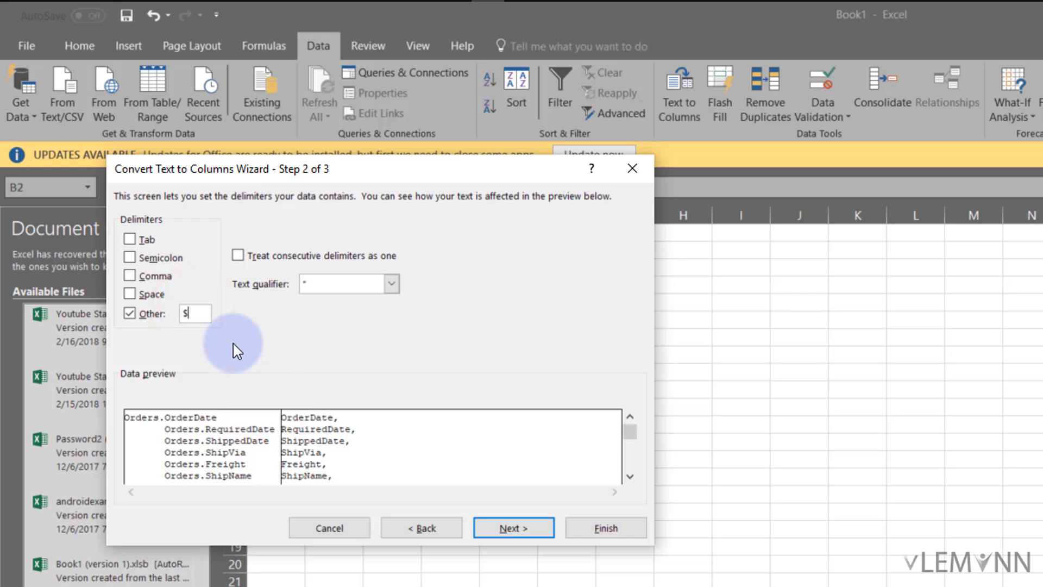
{"action": "left_click", "coordinate": [590, 530]}
{"action": "left_click", "coordinate": [544, 496]}
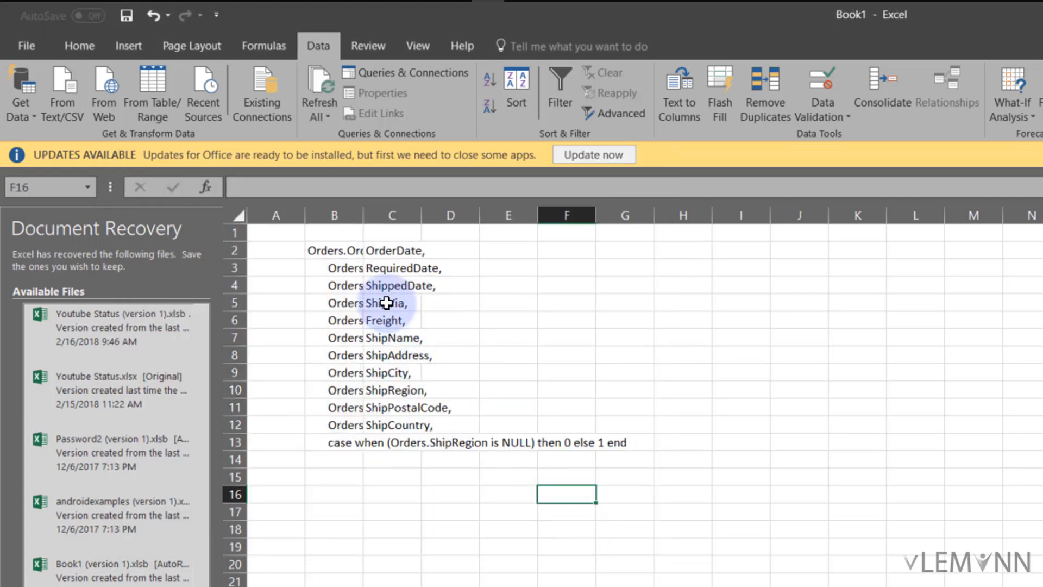
Step: Autofit column B and clear the Orders expressions from B2:B13
{"action": "double_click", "coordinate": [363, 216]}
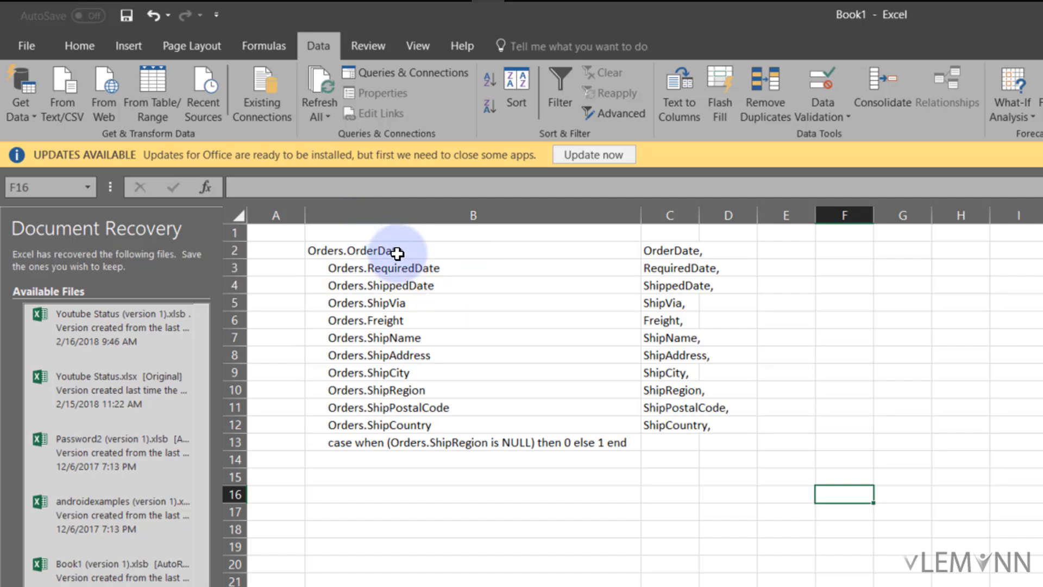
{"action": "left_click_drag", "start_coordinate": [397, 253], "coordinate": [442, 439]}
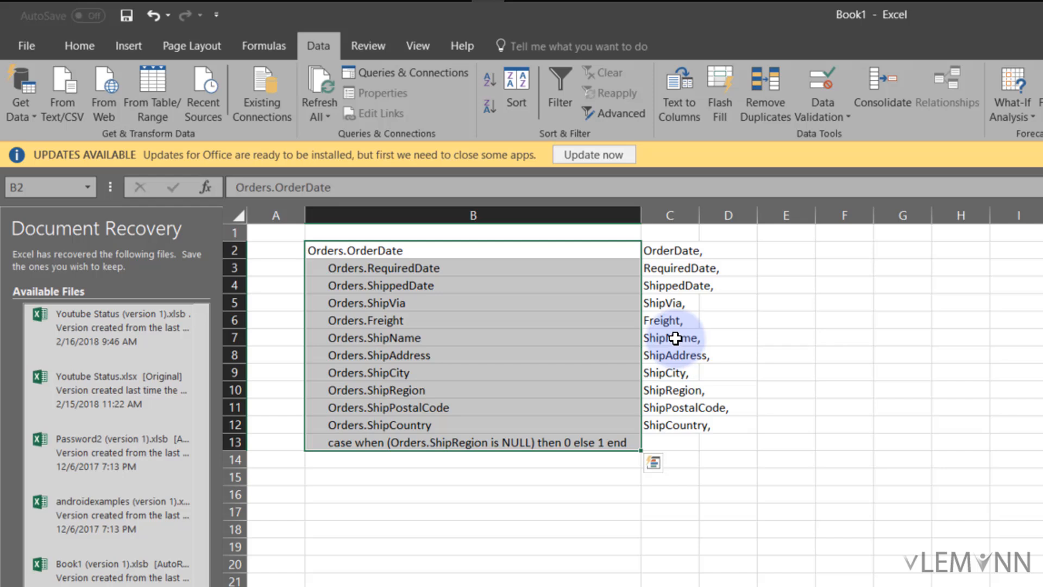
{"action": "key", "text": "Delete"}
Step: Move the column names from C2:C12 to A2:A12 and widen column A to fit them
{"action": "left_click", "coordinate": [674, 250]}
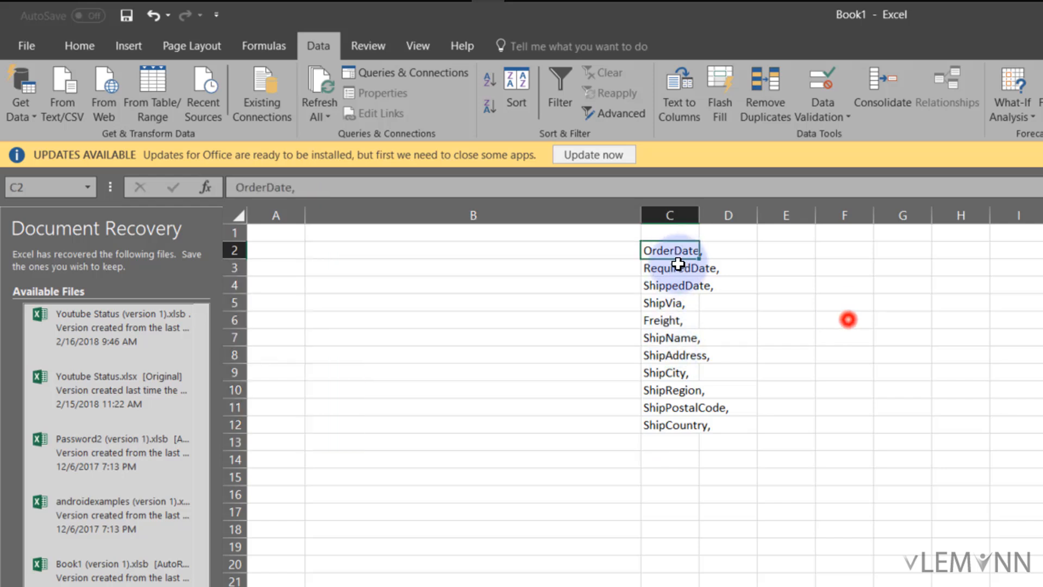
{"action": "left_click", "coordinate": [661, 424], "text": "shift"}
{"action": "key", "text": "ctrl+x"}
{"action": "left_click", "coordinate": [284, 249]}
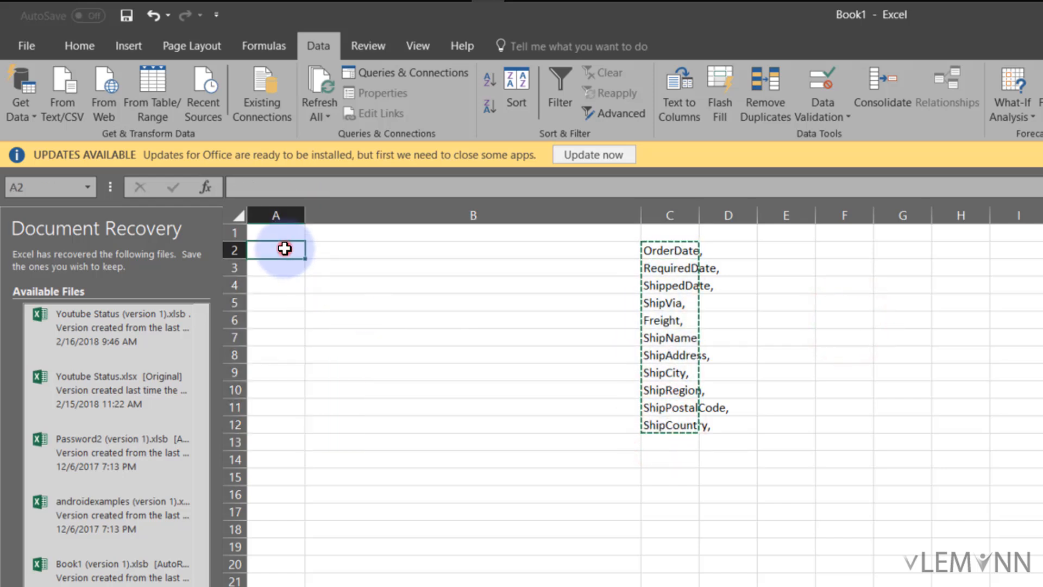
{"action": "key", "text": "ctrl+v"}
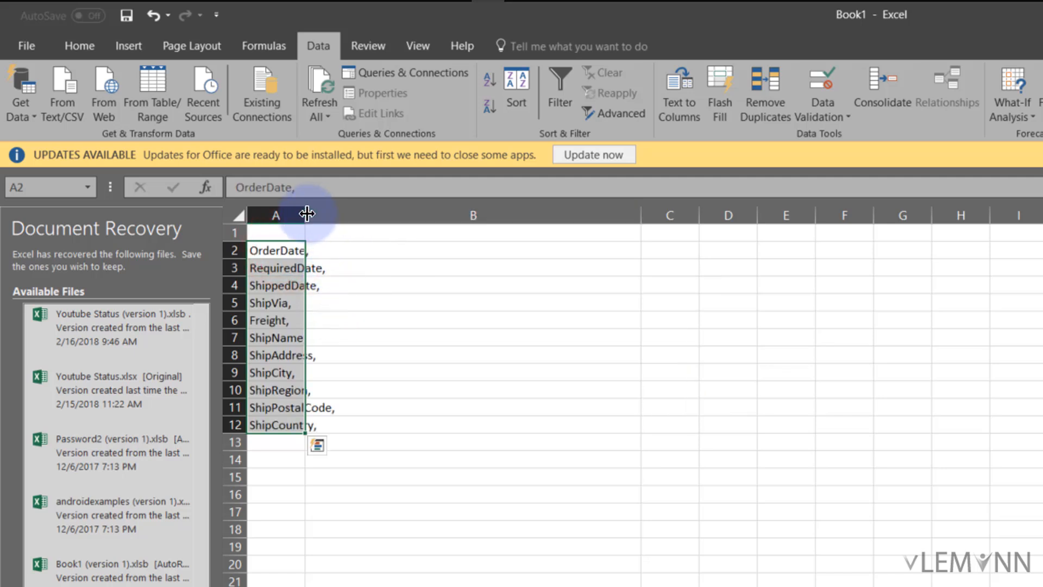
{"action": "left_click_drag", "start_coordinate": [305, 216], "coordinate": [381, 268]}
Step: Remove all commas from the column names in A2:A12 by replacing them with nothing
{"action": "left_click", "coordinate": [333, 188]}
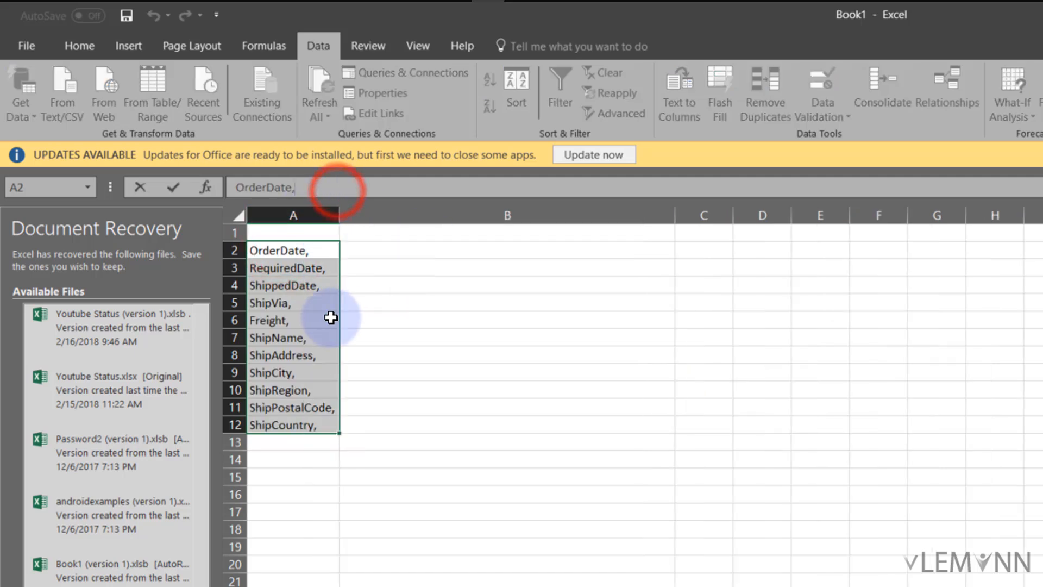
{"action": "left_click", "coordinate": [423, 398]}
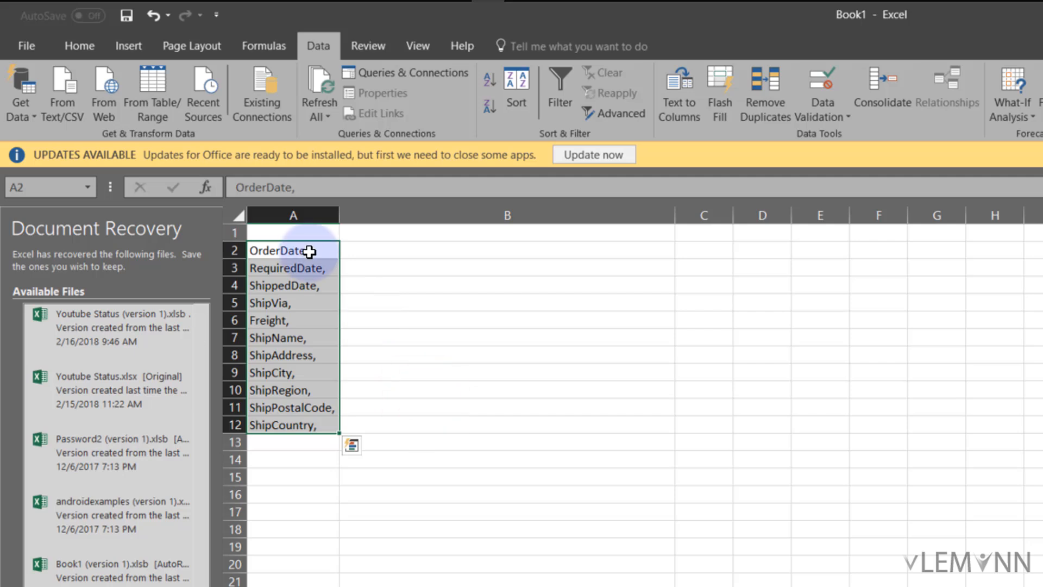
{"action": "key", "text": "ctrl+h"}
{"action": "key", "text": "Tab"}
{"action": "type", "text": "$"}
{"action": "left_click", "coordinate": [342, 378]}
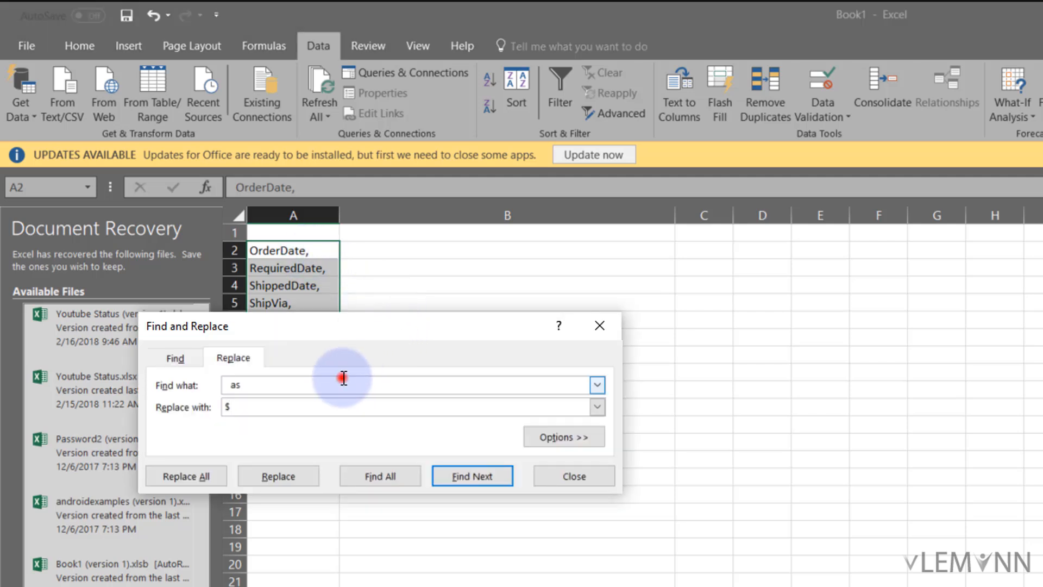
{"action": "left_click", "coordinate": [428, 472]}
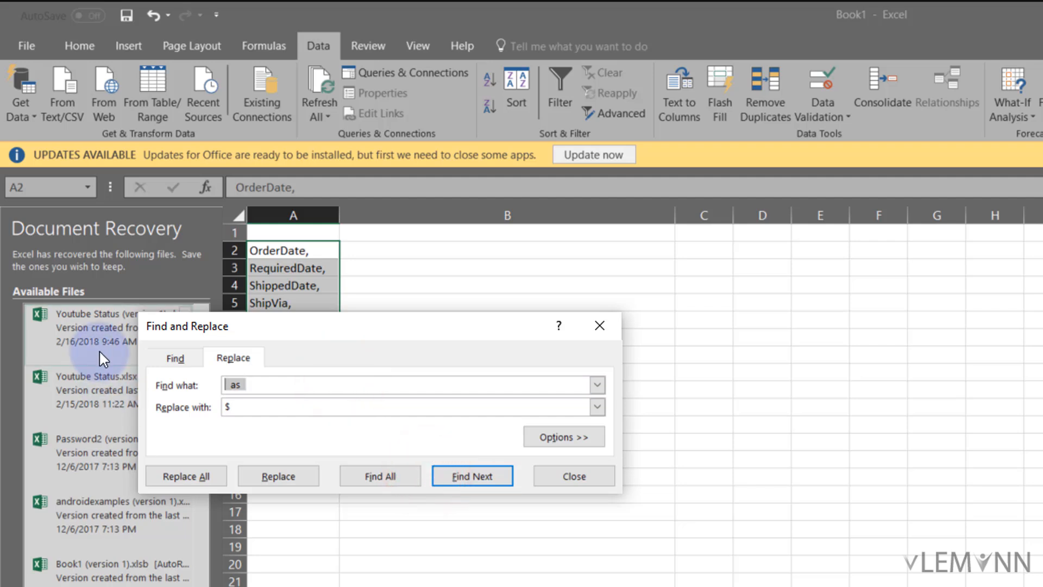
{"action": "type", "text": ","}
{"action": "key", "text": "Tab"}
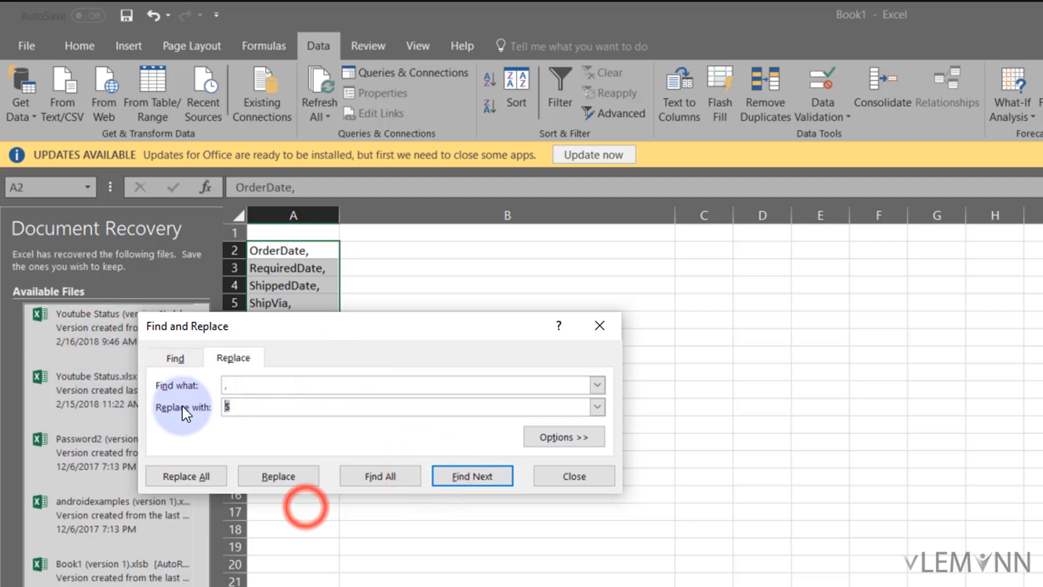
{"action": "key", "text": "BackSpace"}
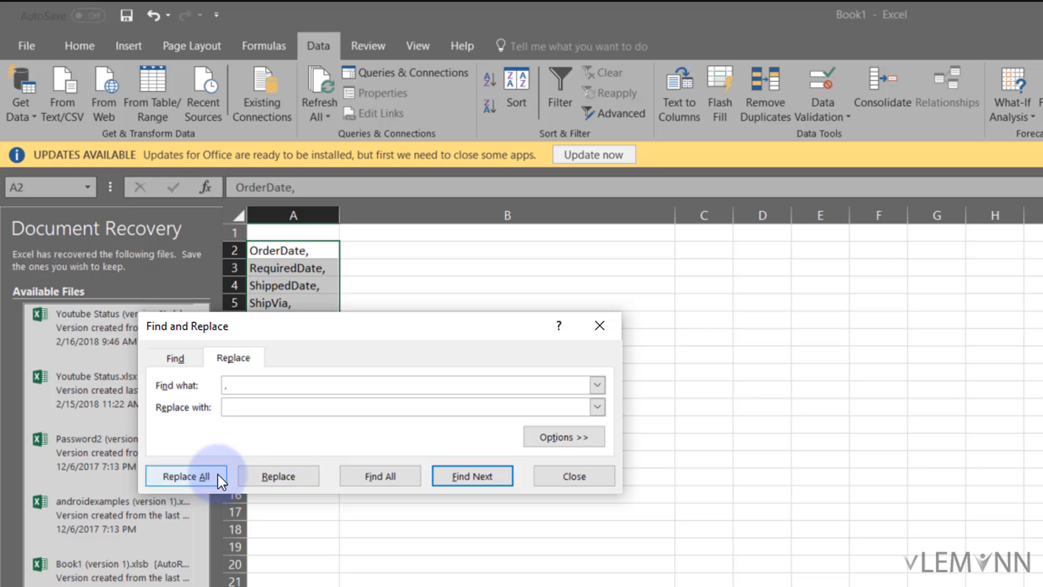
{"action": "left_click", "coordinate": [221, 480]}
{"action": "left_click", "coordinate": [873, 550]}
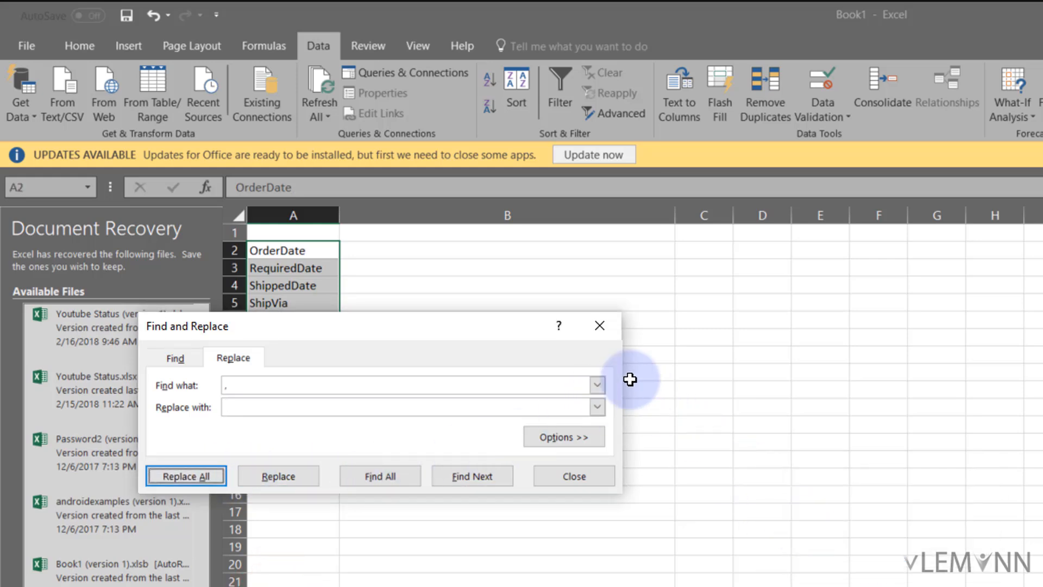
{"action": "left_click", "coordinate": [755, 416]}
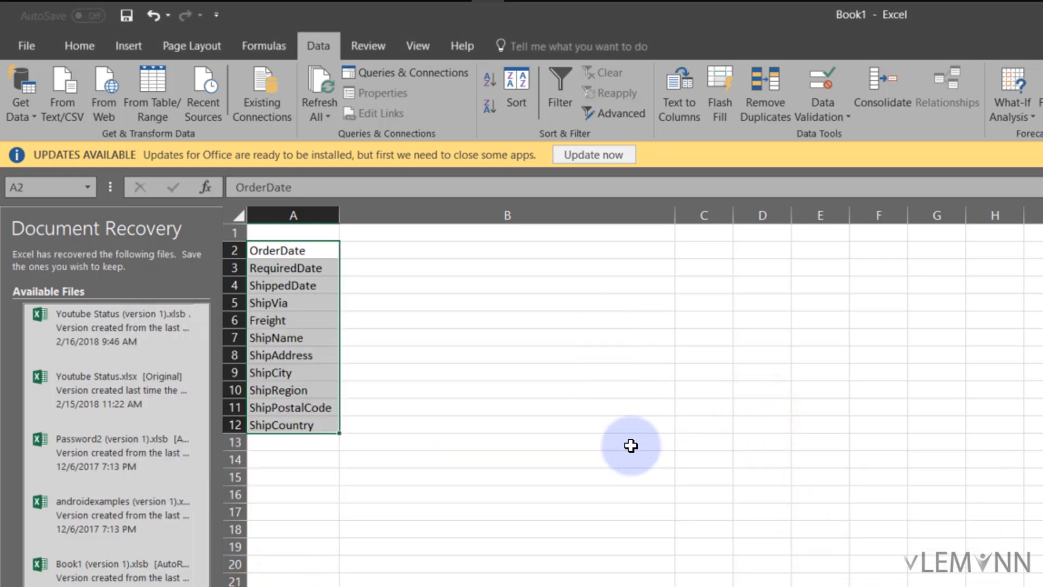
{"action": "left_click", "coordinate": [522, 546]}
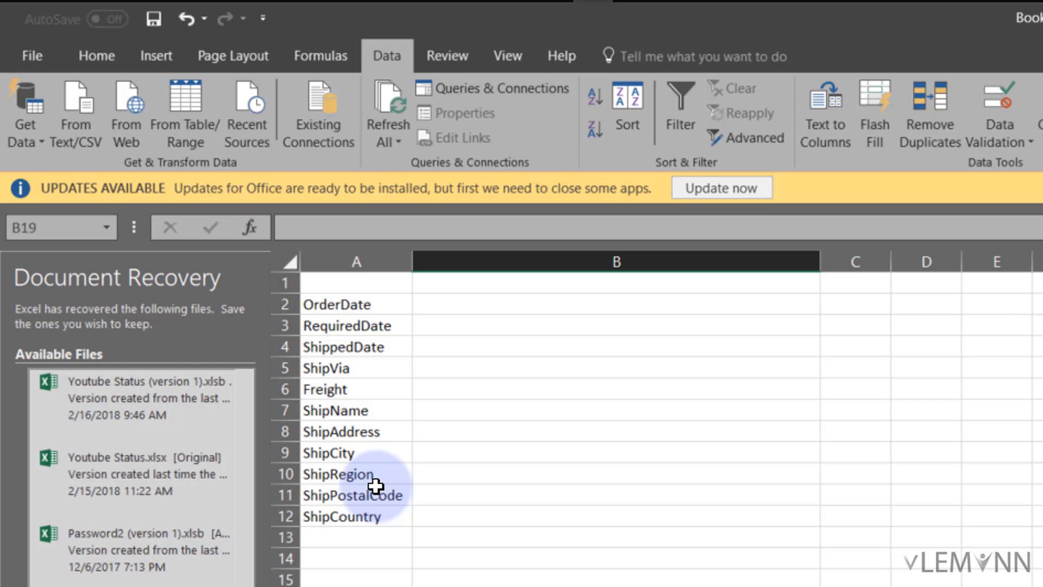
Step: Copy the column names in A2:A12 and paste them three more times, starting at A14, A26 and A39
{"action": "left_click", "coordinate": [333, 304]}
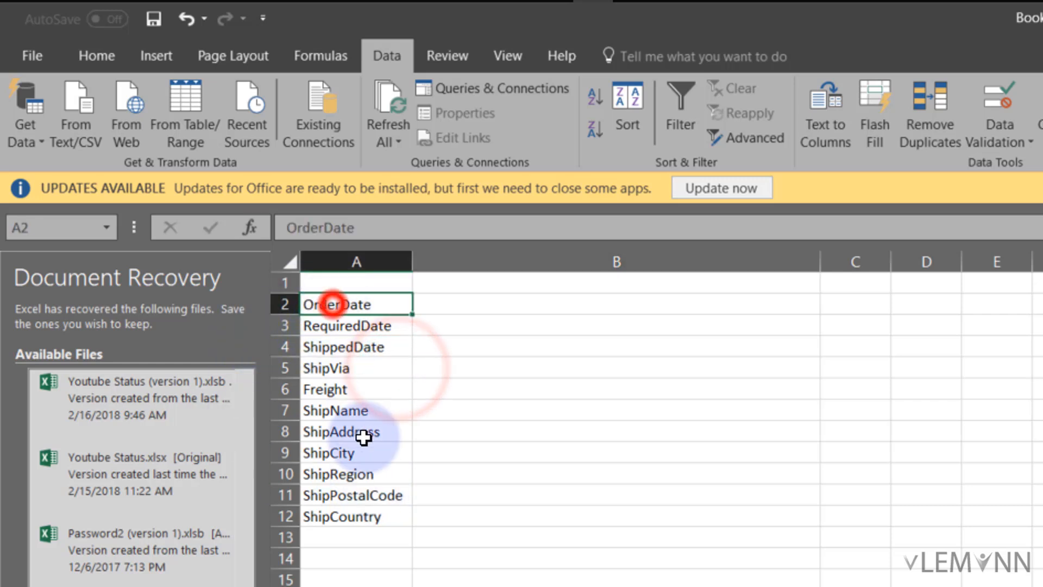
{"action": "left_click", "coordinate": [361, 513], "text": "shift"}
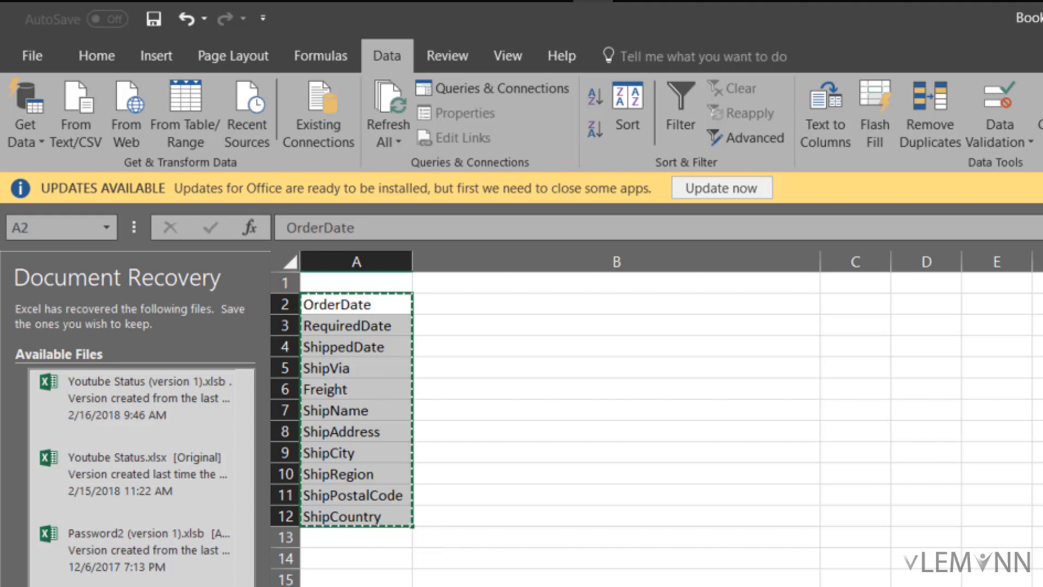
{"action": "left_click", "coordinate": [338, 561]}
{"action": "key", "text": "ctrl+v"}
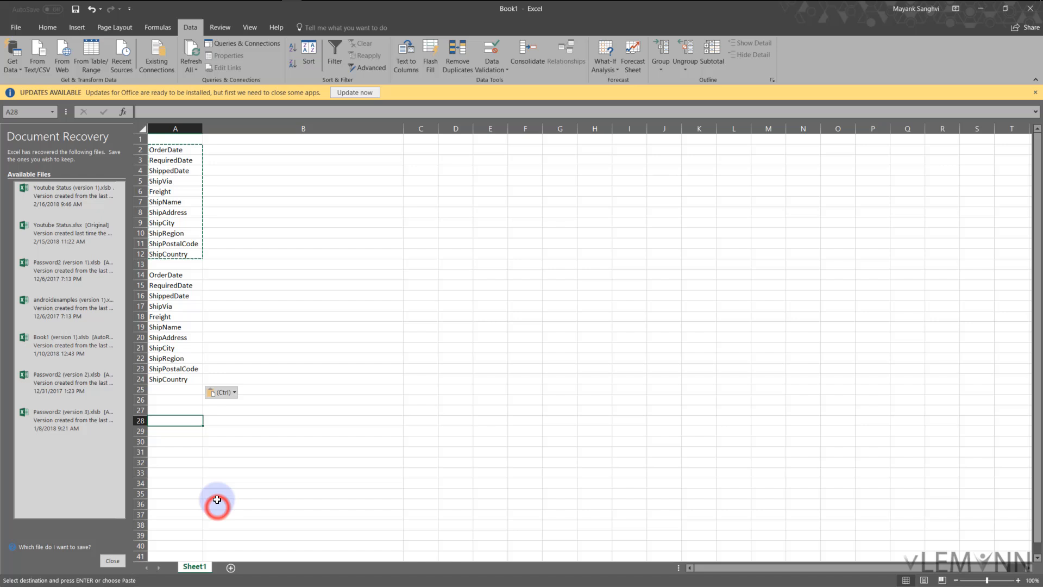
{"action": "left_click", "coordinate": [173, 400]}
{"action": "key", "text": "ctrl+v"}
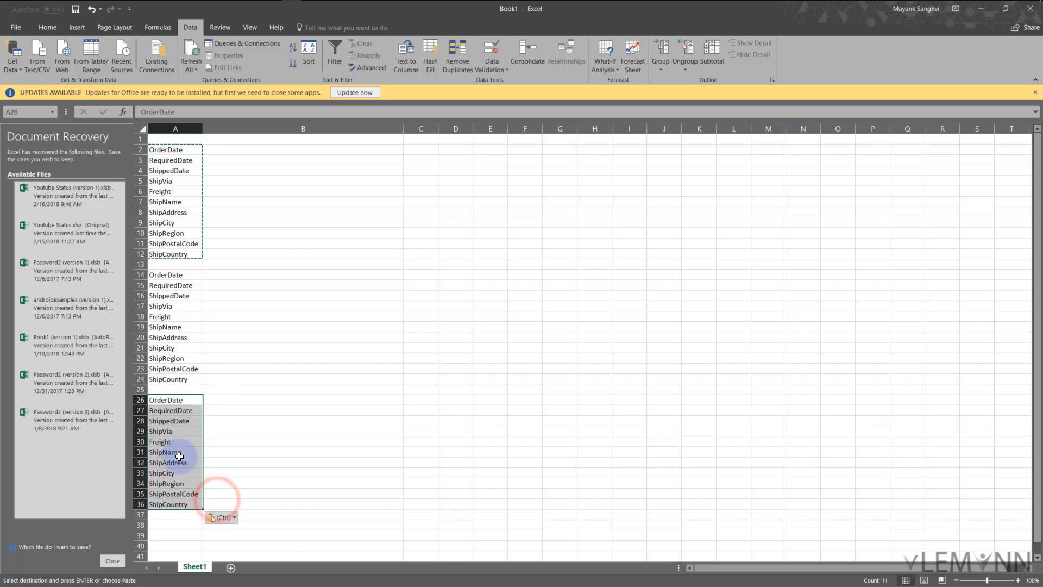
{"action": "left_click", "coordinate": [170, 535]}
{"action": "key", "text": "ctrl+v"}
{"action": "scroll", "coordinate": [183, 487], "scroll_direction": "down", "scroll_amount": 1}
{"action": "scroll", "coordinate": [183, 487], "scroll_direction": "down", "scroll_amount": 5}
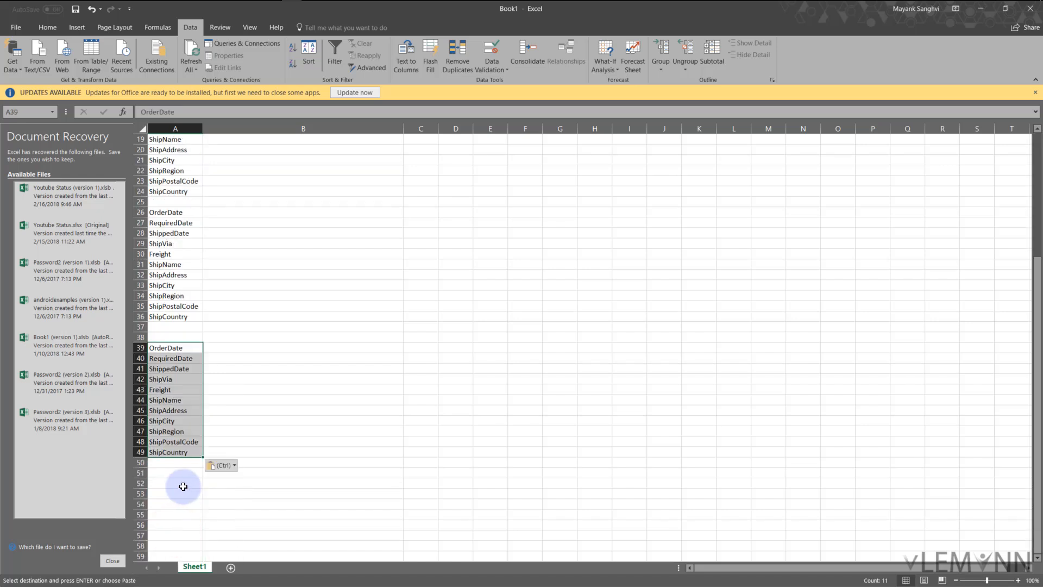
{"action": "scroll", "coordinate": [183, 487], "scroll_direction": "up", "scroll_amount": 6}
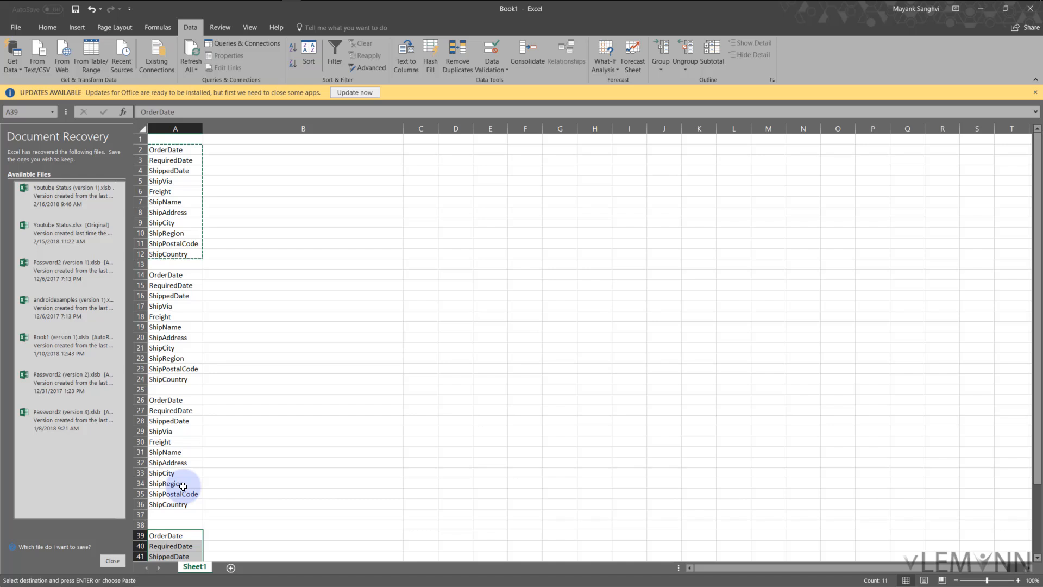
Step: Look over the four repeated column name lists in A2:A49, focusing on the first block in A2:A12
{"action": "double_click", "coordinate": [247, 337]}
{"action": "left_click_drag", "start_coordinate": [167, 149], "coordinate": [175, 255]}
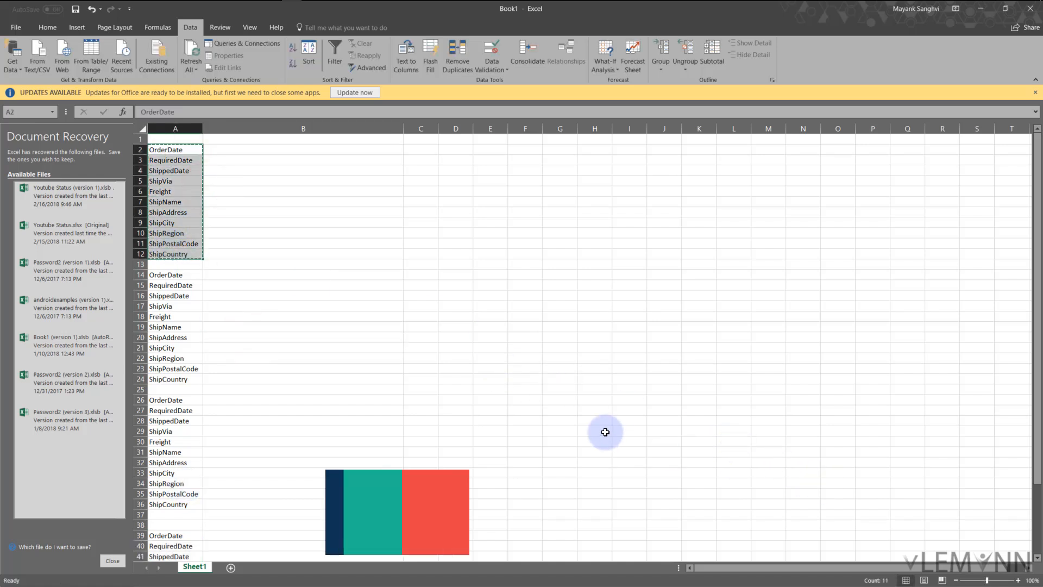
{"action": "key", "text": "ctrl+c"}
{"action": "left_click", "coordinate": [605, 432]}
{"action": "double_click", "coordinate": [167, 149]}
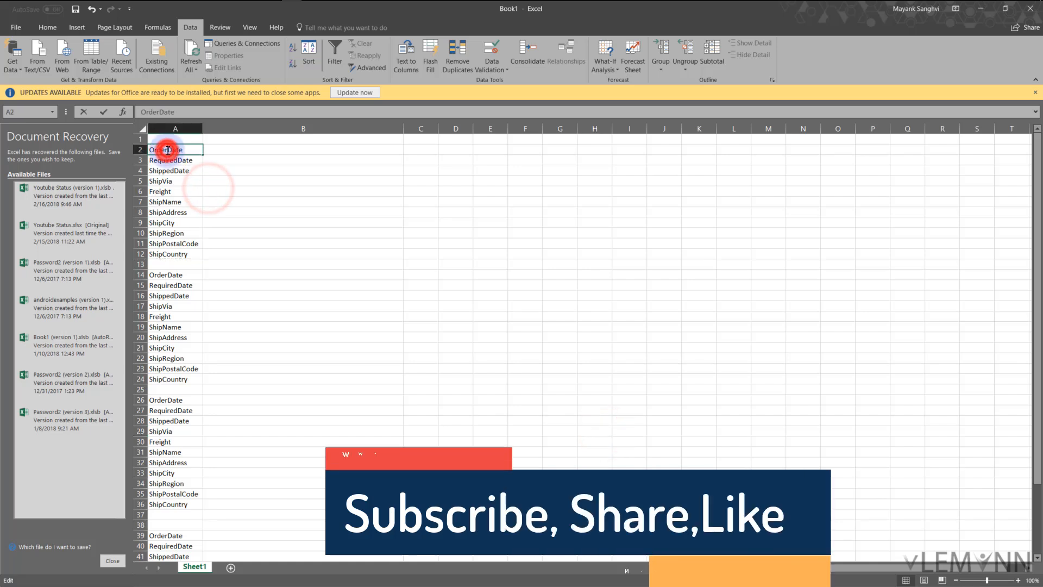
{"action": "left_click_drag", "start_coordinate": [166, 149], "coordinate": [180, 484]}
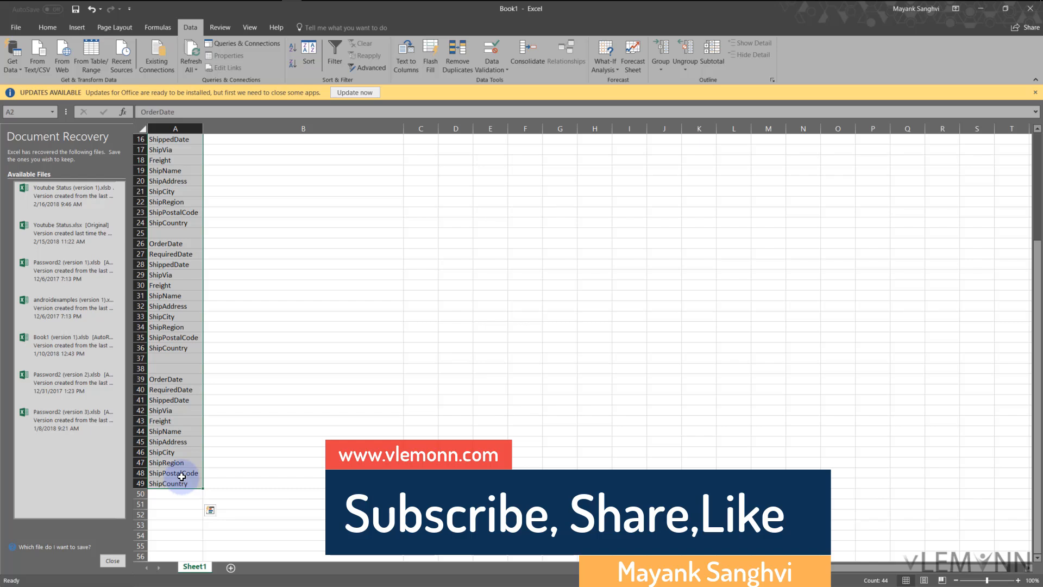
{"action": "scroll", "coordinate": [182, 474], "scroll_direction": "up", "scroll_amount": 5}
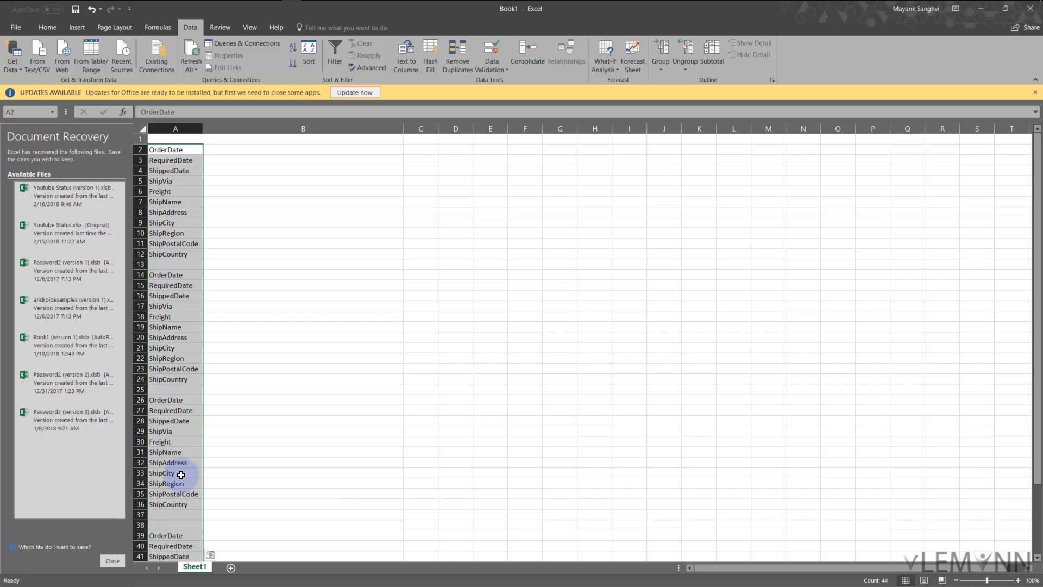
{"action": "left_click", "coordinate": [178, 234]}
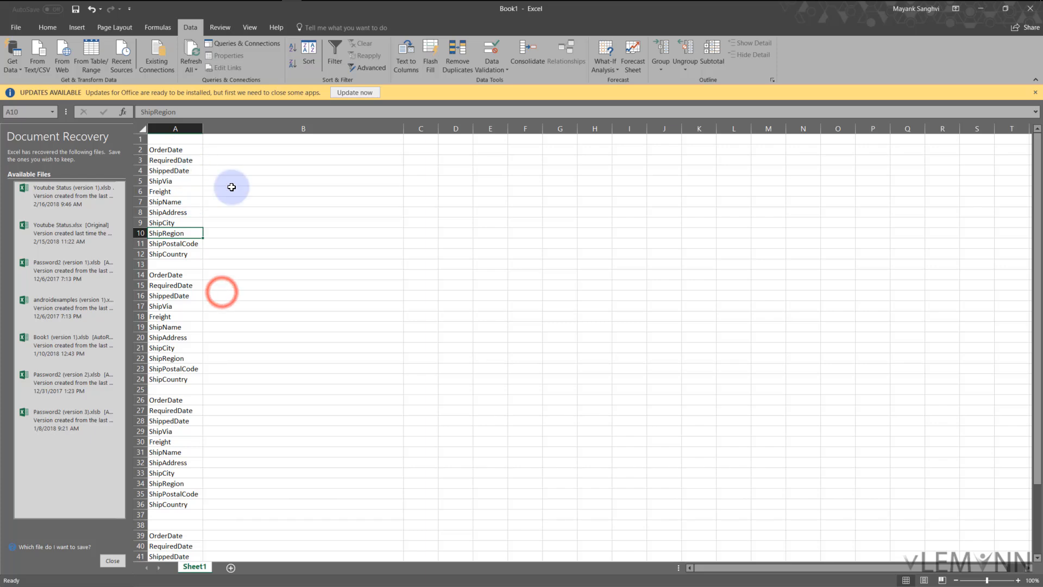
{"action": "left_click_drag", "start_coordinate": [185, 150], "coordinate": [190, 260]}
{"action": "left_click_drag", "start_coordinate": [363, 496], "coordinate": [366, 487]}
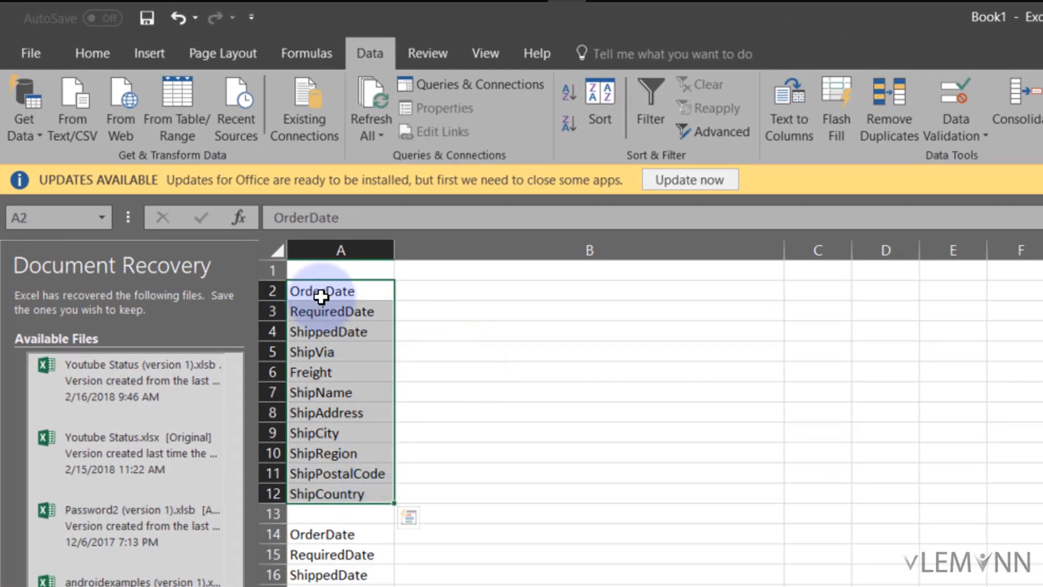
{"action": "key", "text": "alt"}
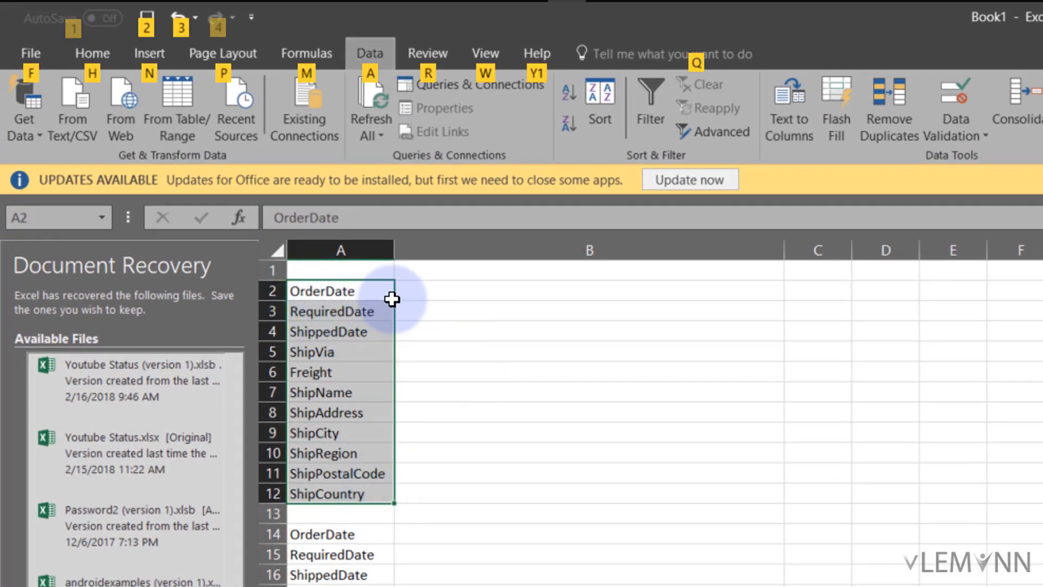
{"action": "left_click", "coordinate": [469, 301]}
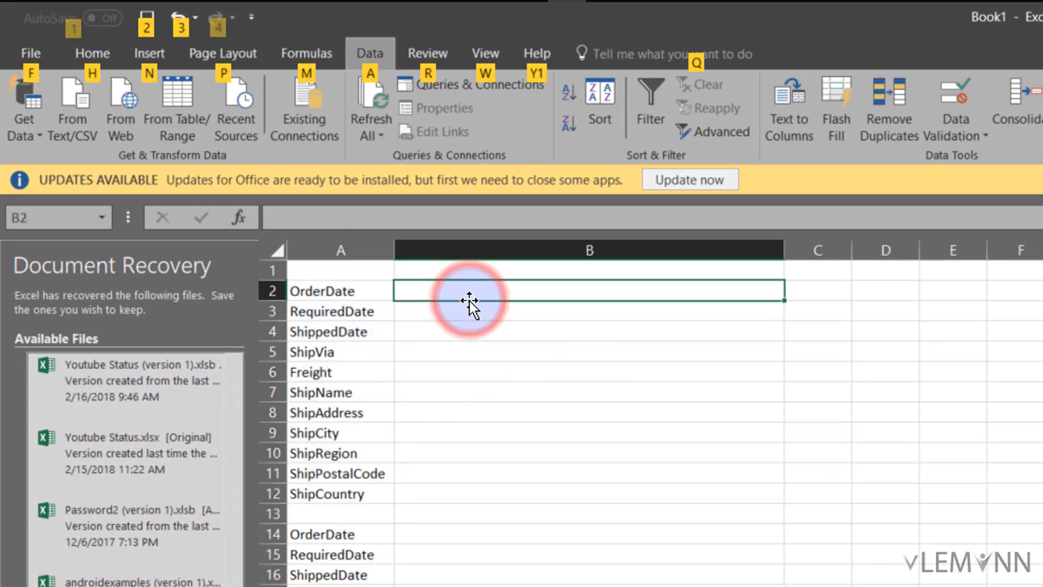
{"action": "left_click", "coordinate": [335, 288]}
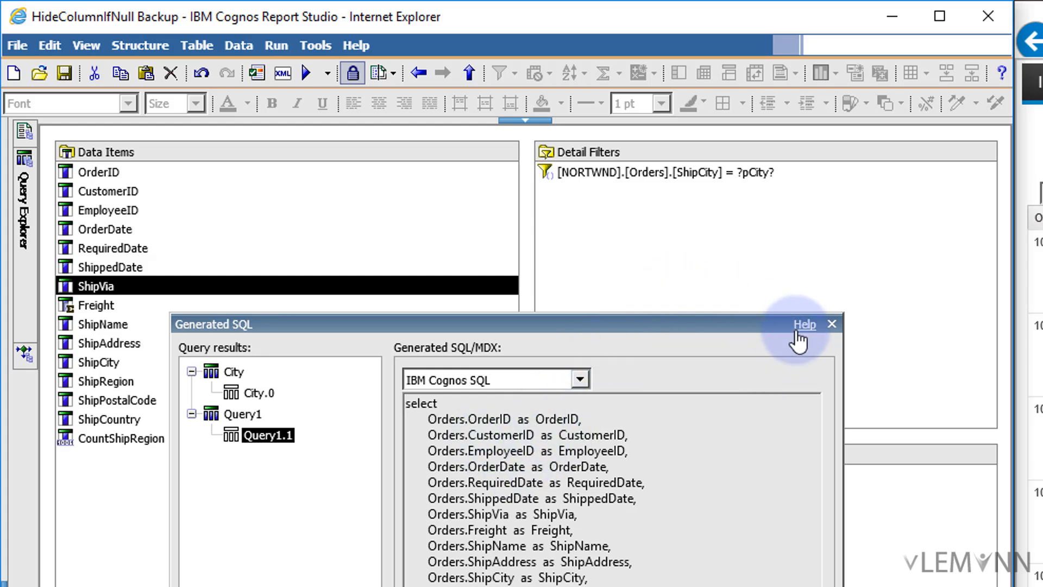
Step: Switch to Cognos Report Studio, close the generated SQL, and examine the expressions of the OrderDate and CountShipRegion data items without changing them
{"action": "left_click", "coordinate": [832, 324]}
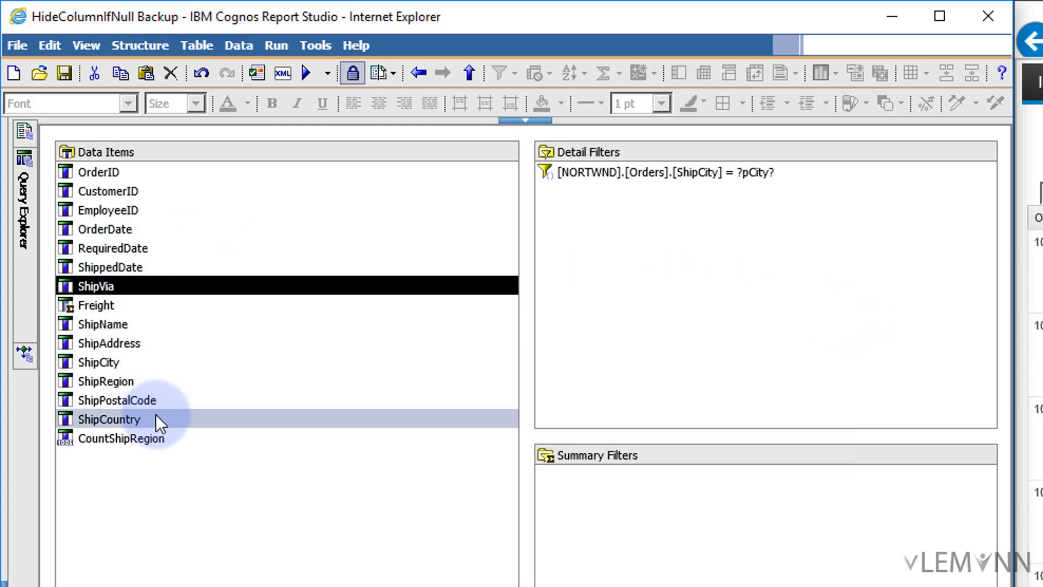
{"action": "left_click", "coordinate": [100, 229]}
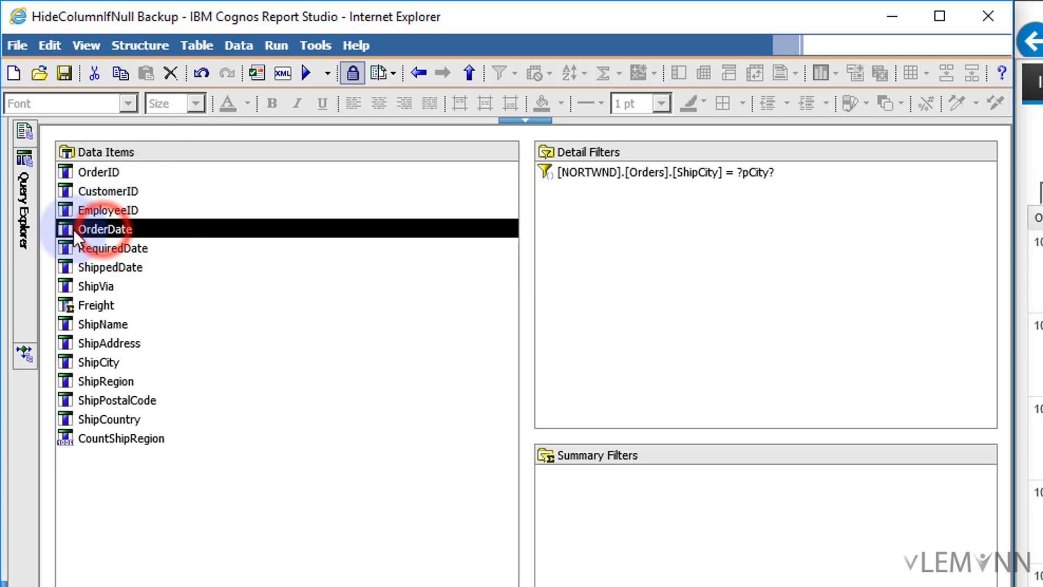
{"action": "double_click", "coordinate": [185, 230]}
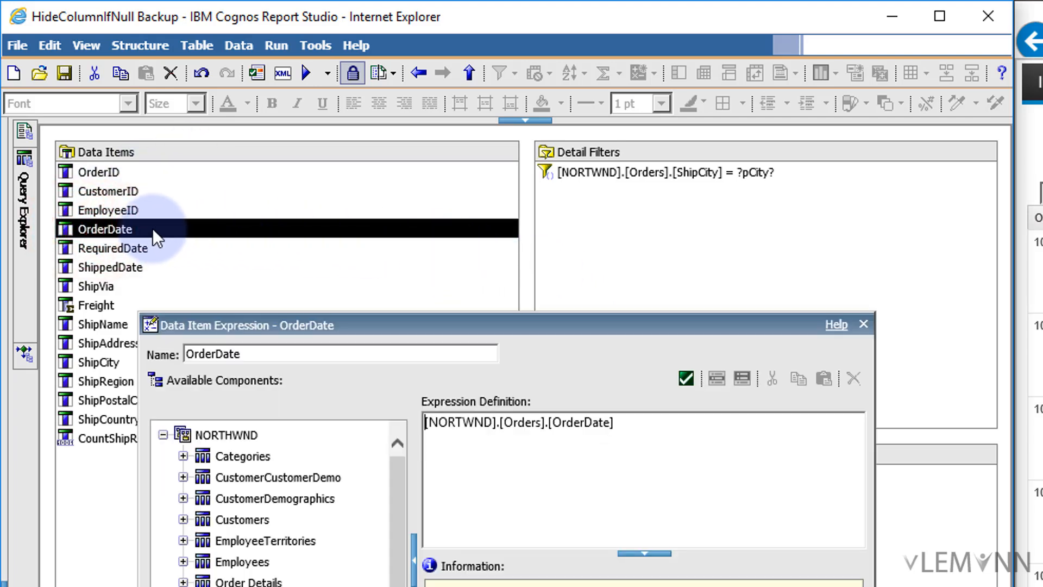
{"action": "left_click_drag", "start_coordinate": [542, 423], "coordinate": [609, 423]}
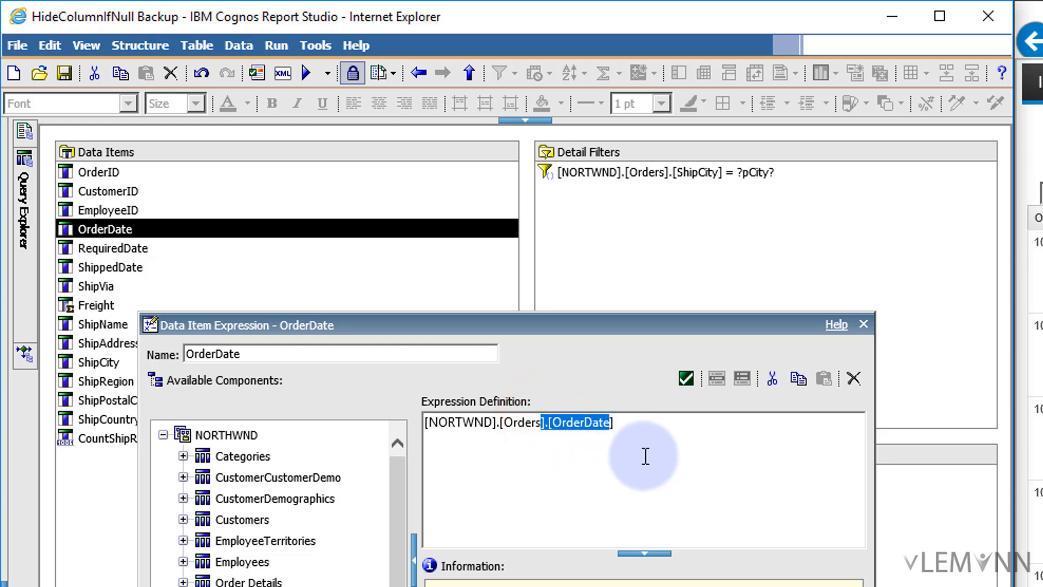
{"action": "left_click", "coordinate": [645, 455]}
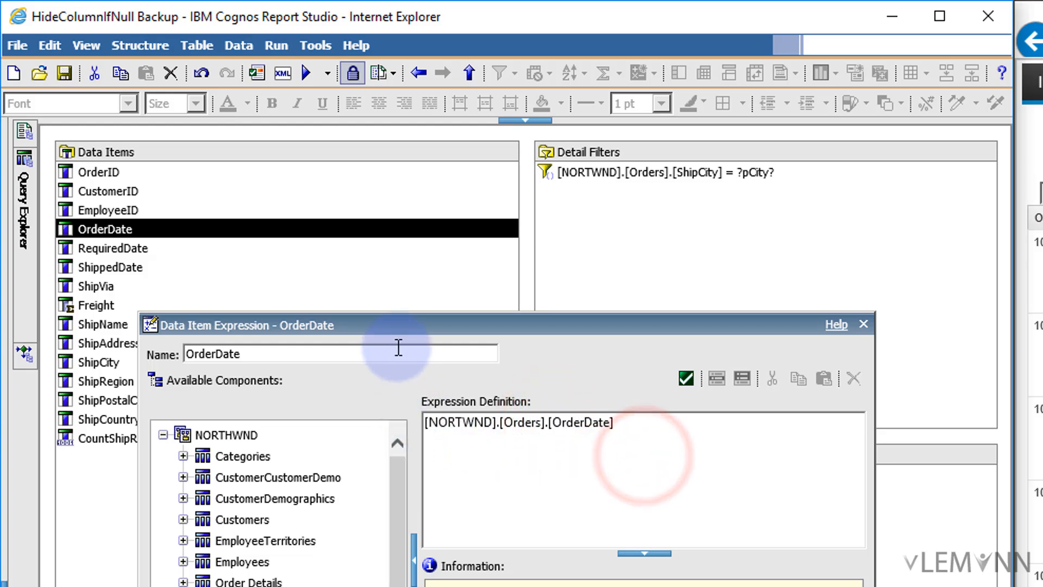
{"action": "left_click_drag", "start_coordinate": [429, 424], "coordinate": [535, 429]}
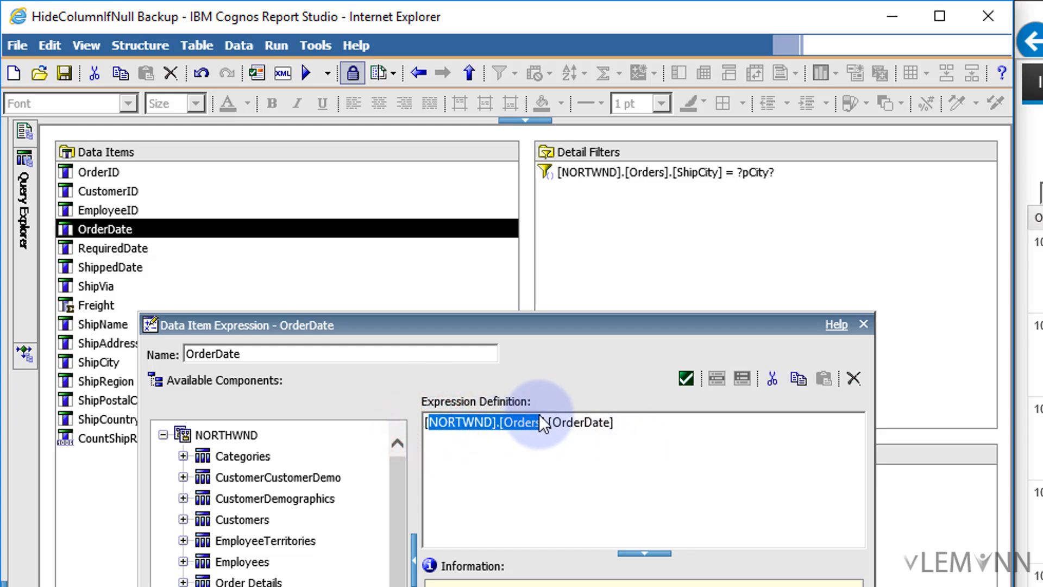
{"action": "left_click", "coordinate": [565, 441]}
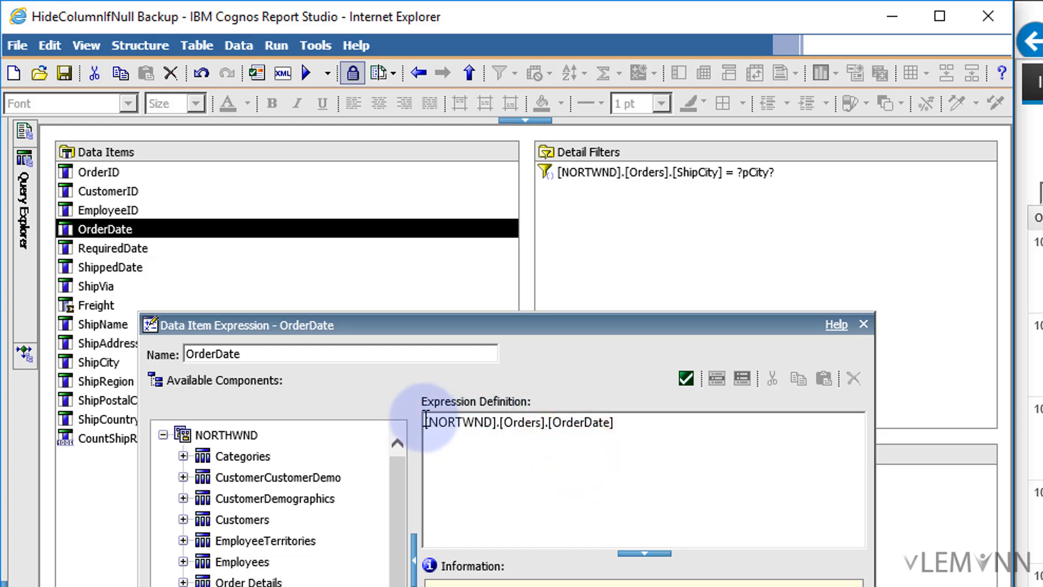
{"action": "left_click_drag", "start_coordinate": [426, 422], "coordinate": [552, 427]}
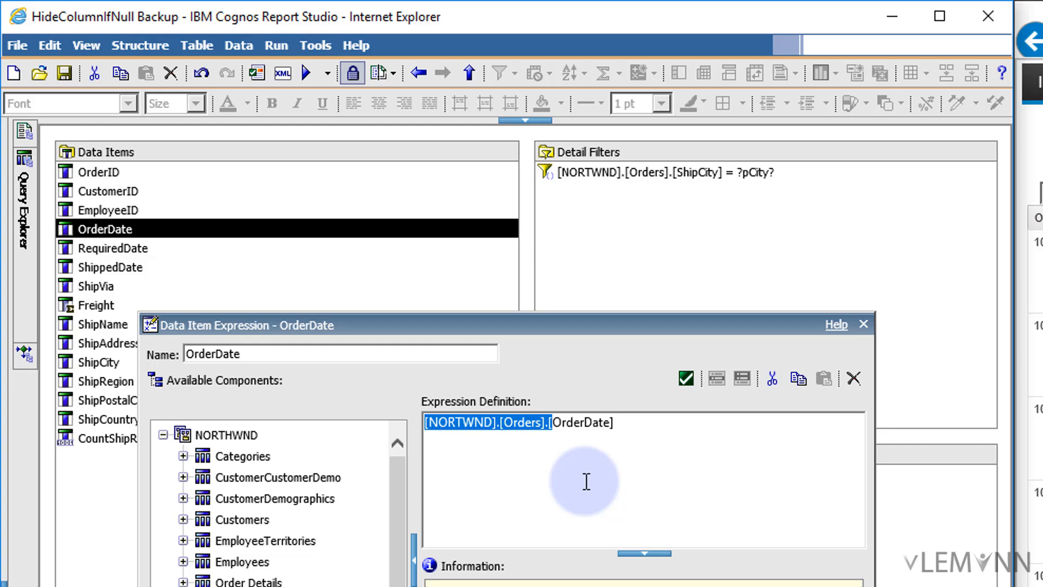
{"action": "left_click", "coordinate": [586, 482]}
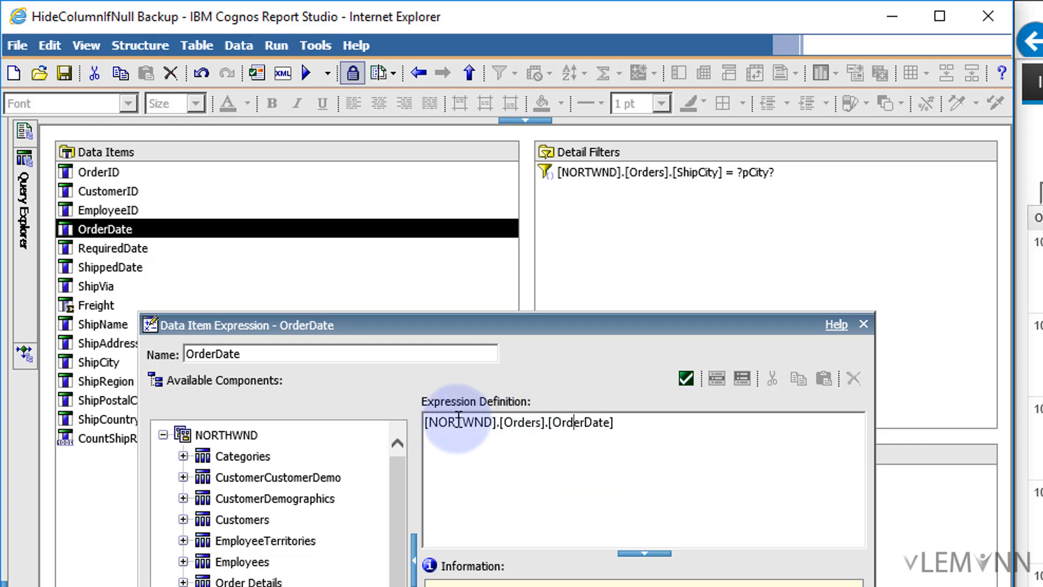
{"action": "left_click_drag", "start_coordinate": [446, 422], "coordinate": [484, 423]}
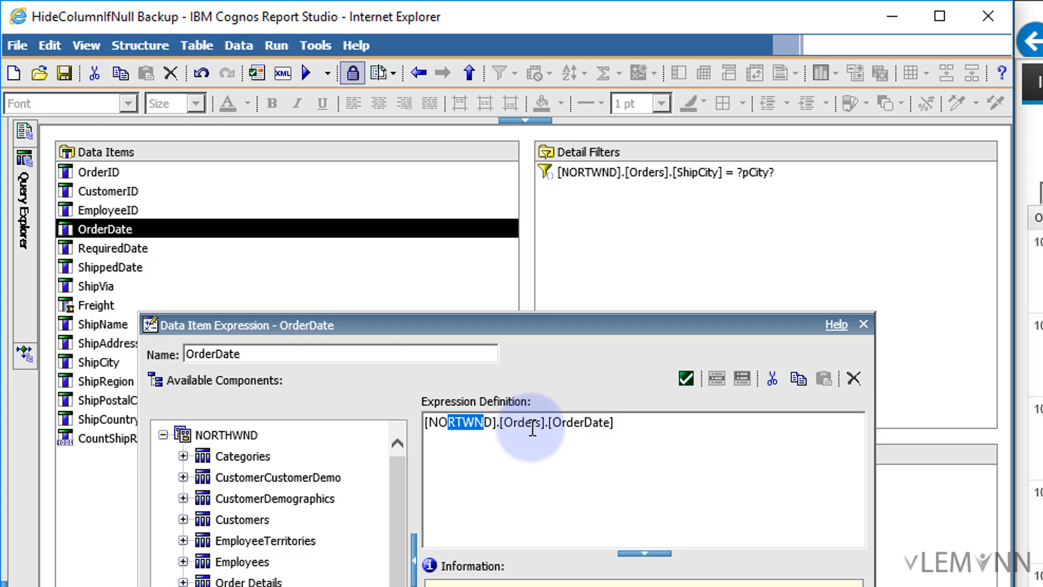
{"action": "left_click", "coordinate": [533, 427]}
{"action": "left_click", "coordinate": [622, 429]}
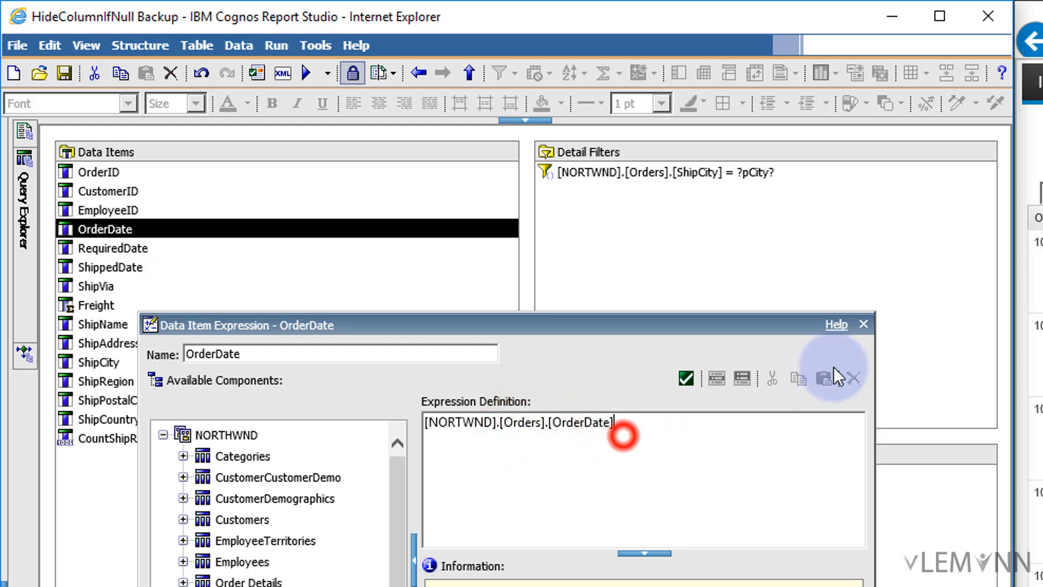
{"action": "left_click", "coordinate": [867, 325]}
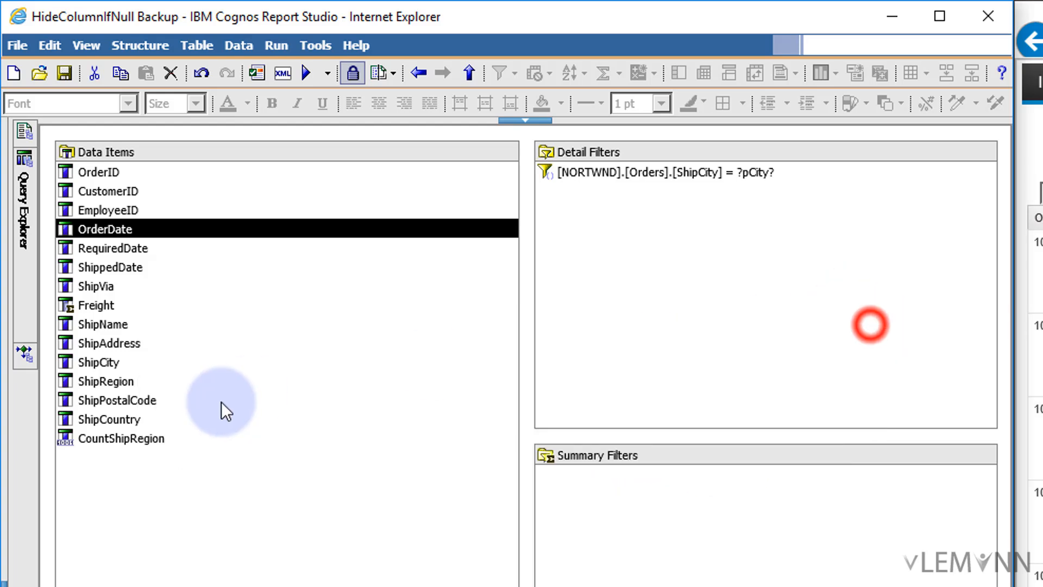
{"action": "double_click", "coordinate": [140, 441]}
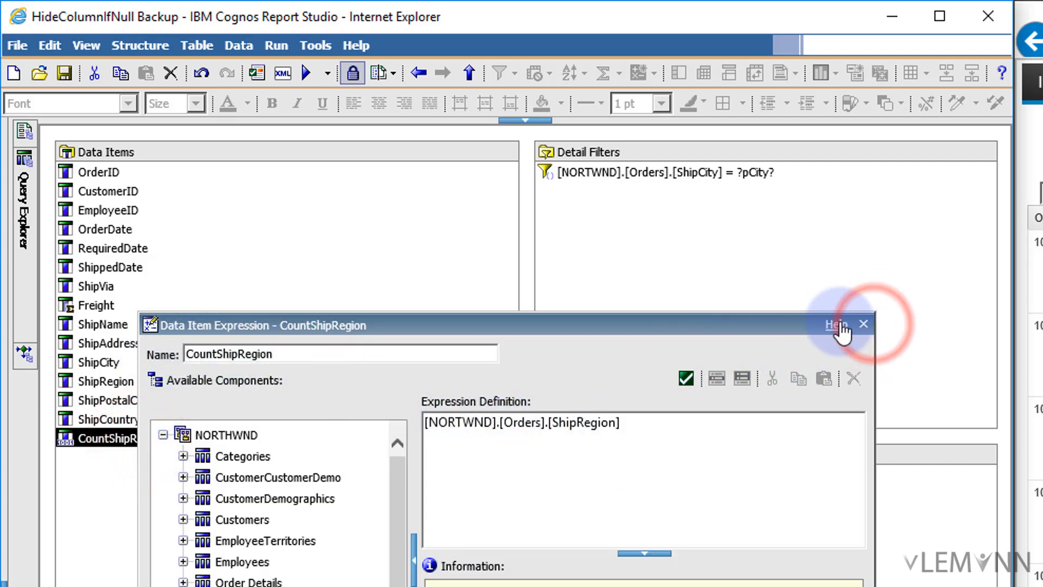
{"action": "left_click", "coordinate": [872, 325]}
{"action": "left_click", "coordinate": [163, 472]}
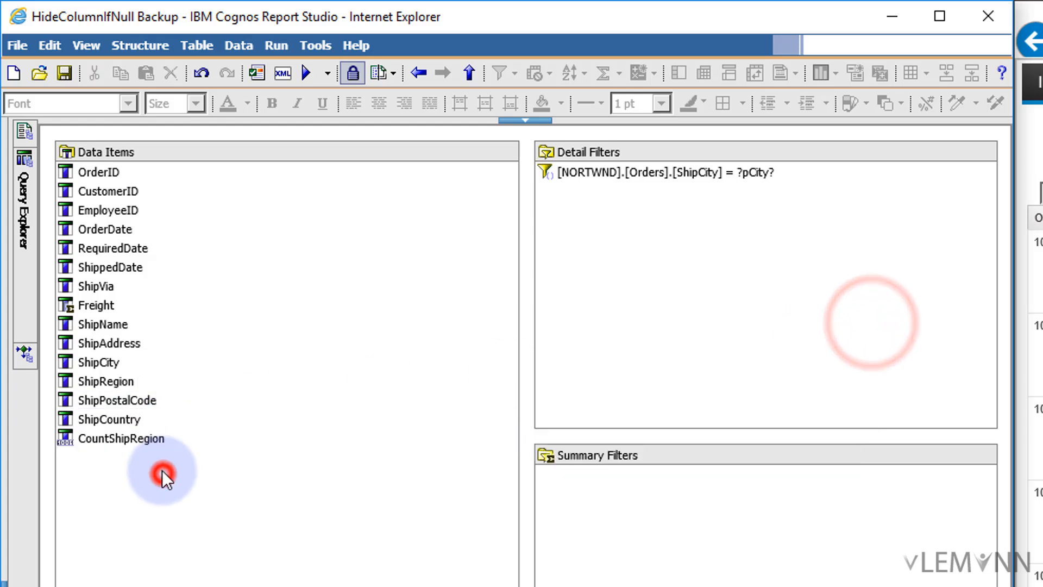
Step: Copy the CountShipRegion data item and paste its XML fragment into cell E2 of the Excel sheet
{"action": "left_click", "coordinate": [136, 440]}
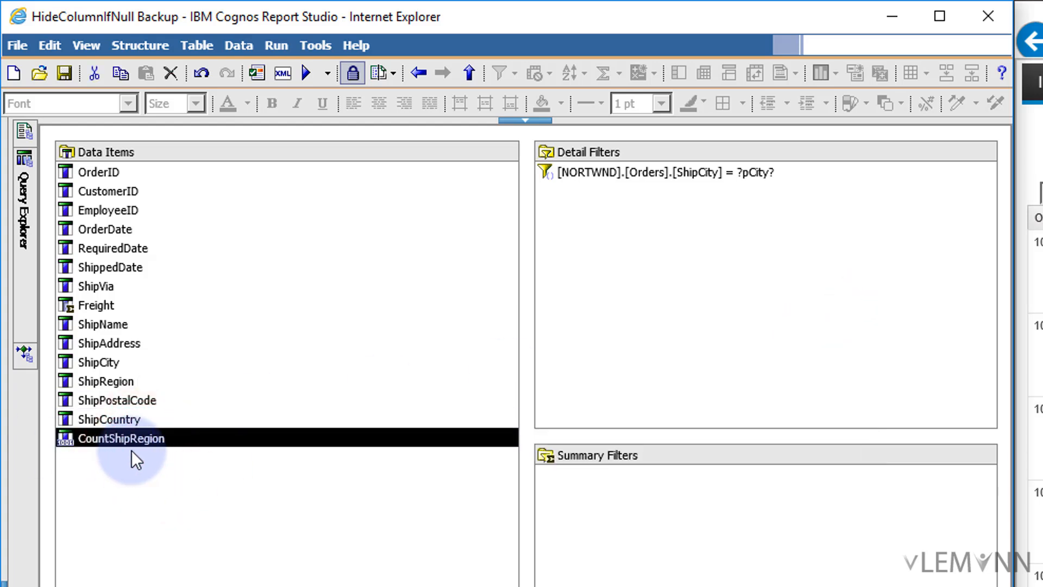
{"action": "key", "text": "ctrl+c"}
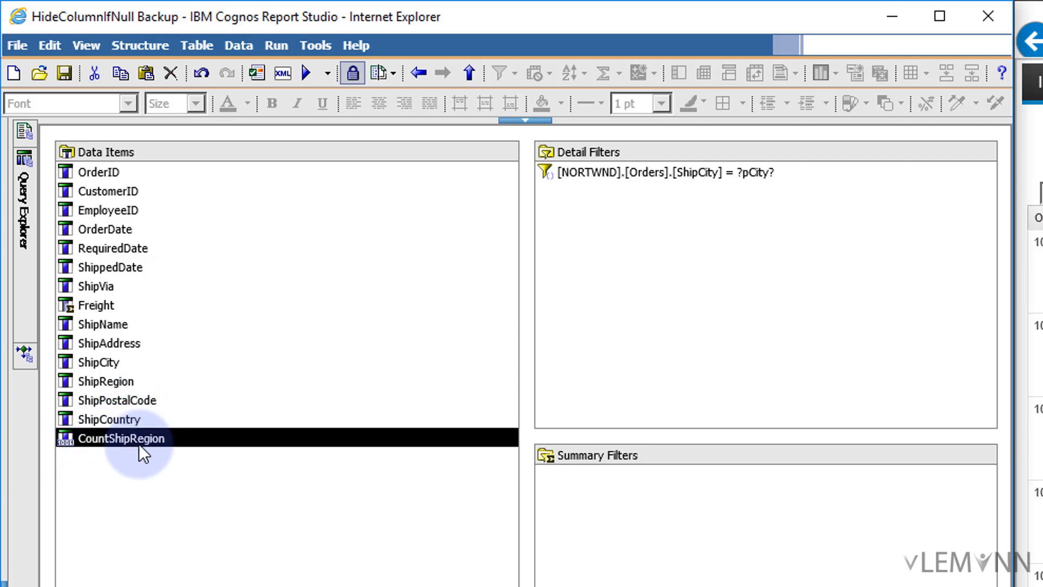
{"action": "key", "text": "alt+Tab"}
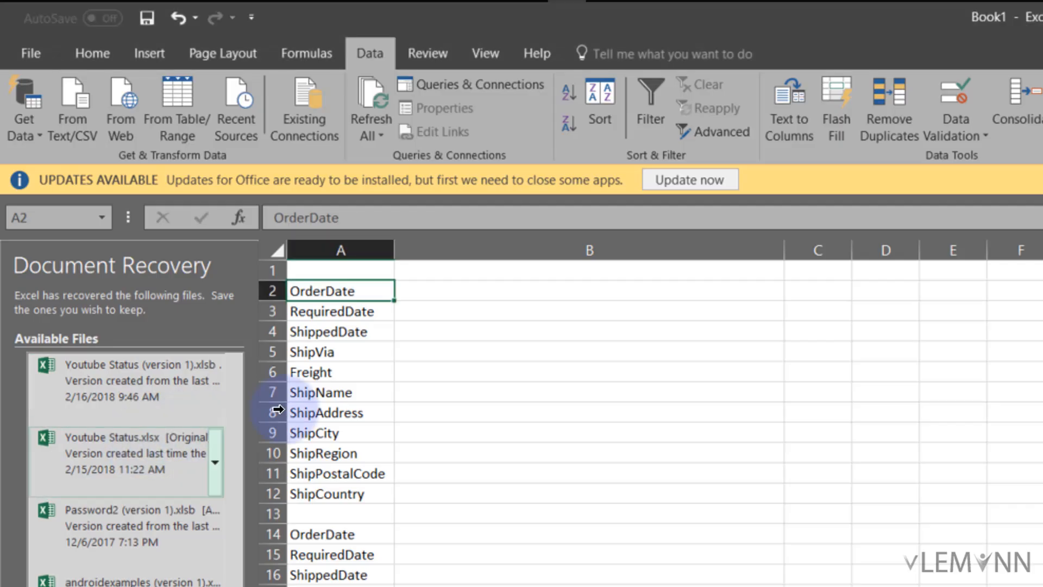
{"action": "left_click", "coordinate": [671, 293]}
{"action": "left_click", "coordinate": [948, 289]}
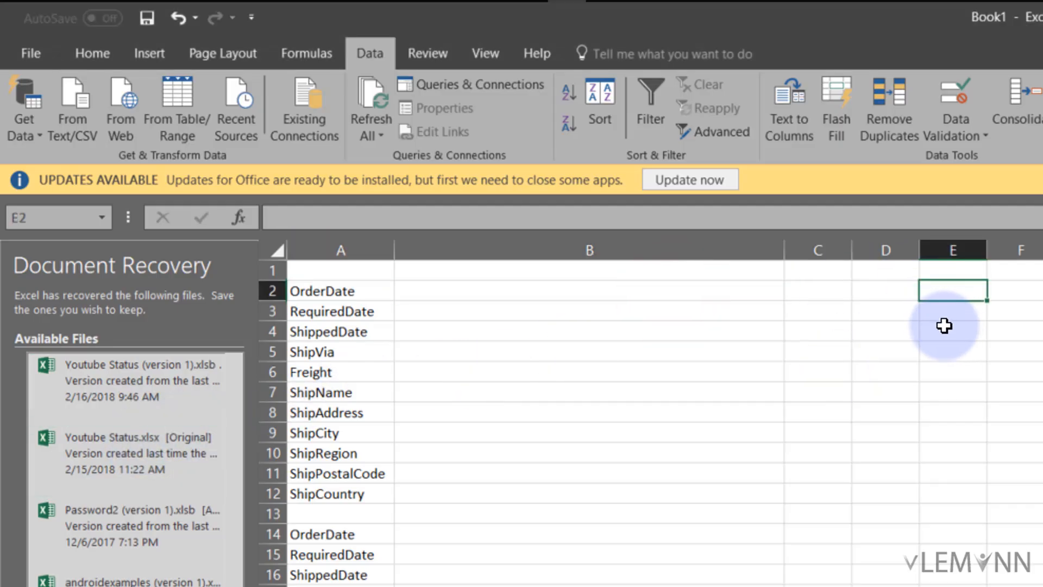
{"action": "key", "text": "ctrl+v"}
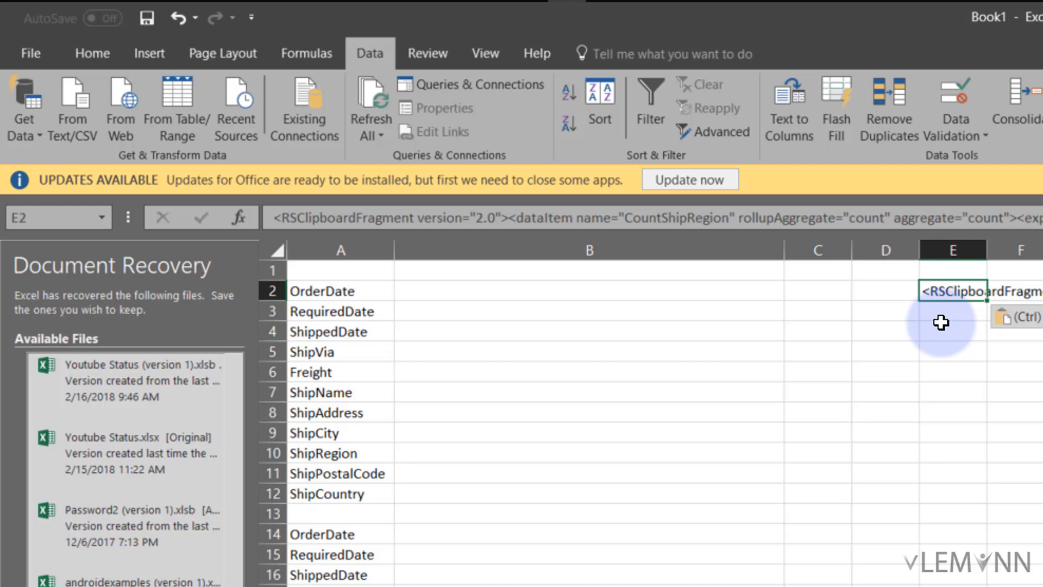
Step: Open Notepad in a maximized window and paste the CountShipRegion XML fragment into the blank document
{"action": "key", "text": "super+r"}
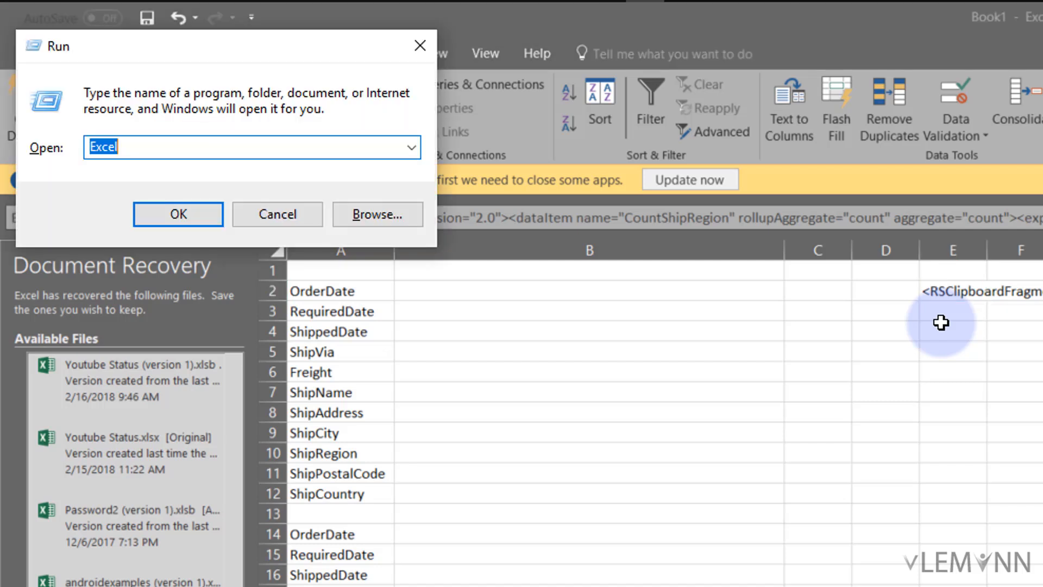
{"action": "type", "text": "notepad"}
{"action": "key", "text": "Return"}
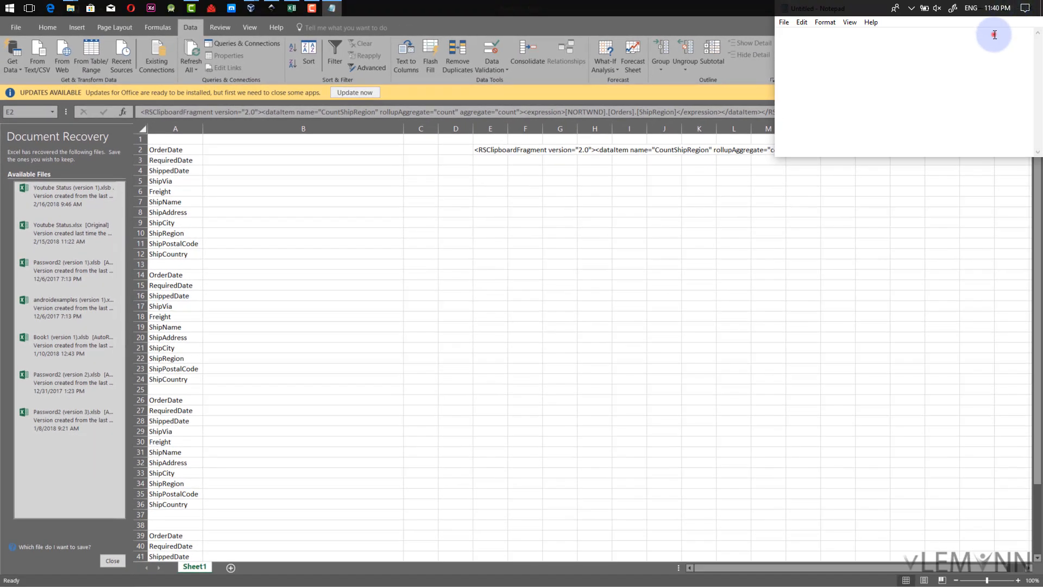
{"action": "left_click", "coordinate": [995, 35]}
{"action": "left_click", "coordinate": [1009, 11]}
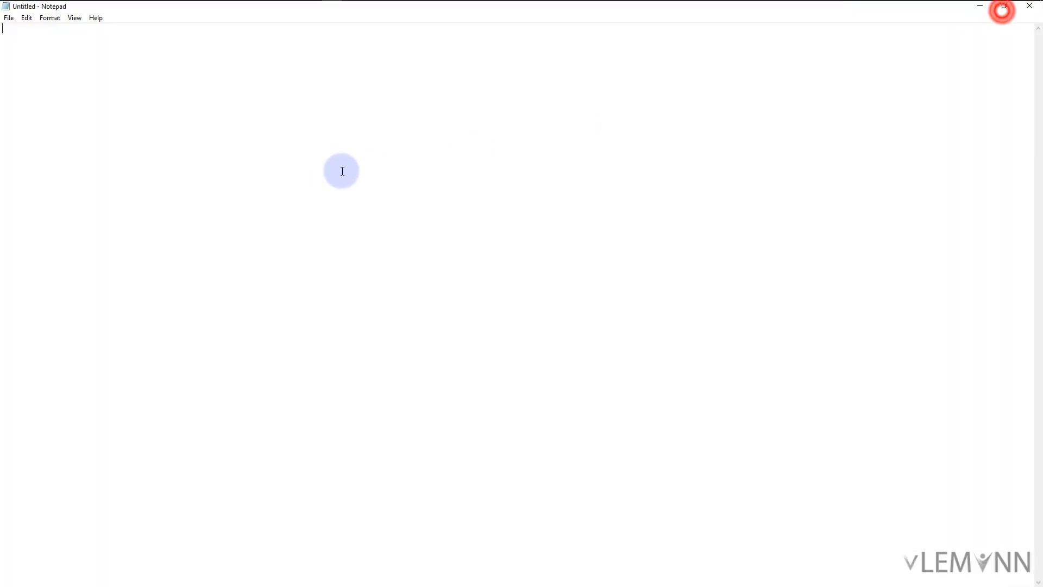
{"action": "left_click", "coordinate": [328, 170]}
{"action": "key", "text": "ctrl+v"}
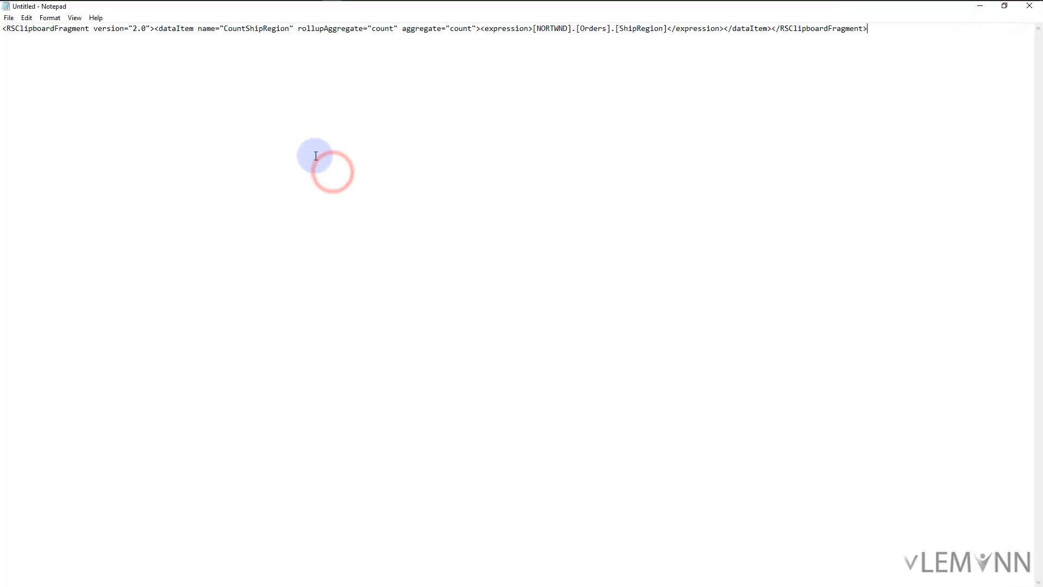
Step: Break the XML into separate lines before the dataItem element and before the closing RSClipboardFragment tag
{"action": "left_click", "coordinate": [315, 156]}
{"action": "left_click", "coordinate": [154, 28]}
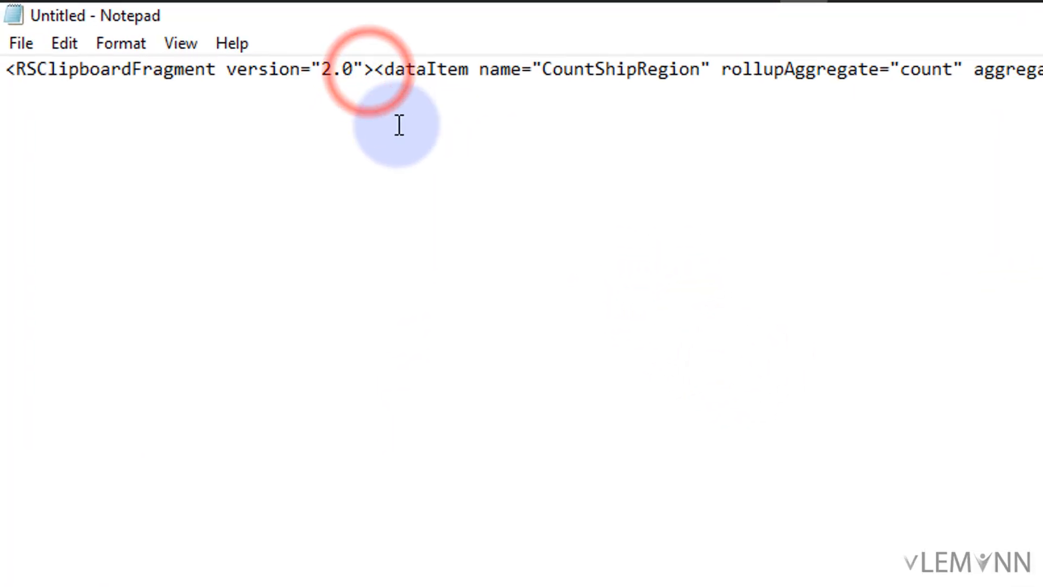
{"action": "key", "text": "Return"}
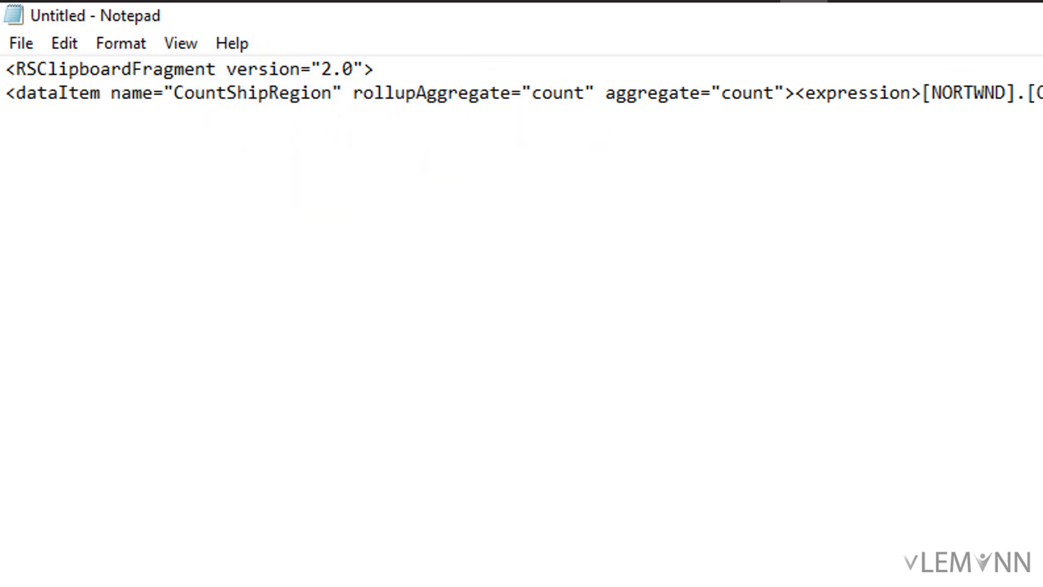
{"action": "left_click", "coordinate": [817, 50]}
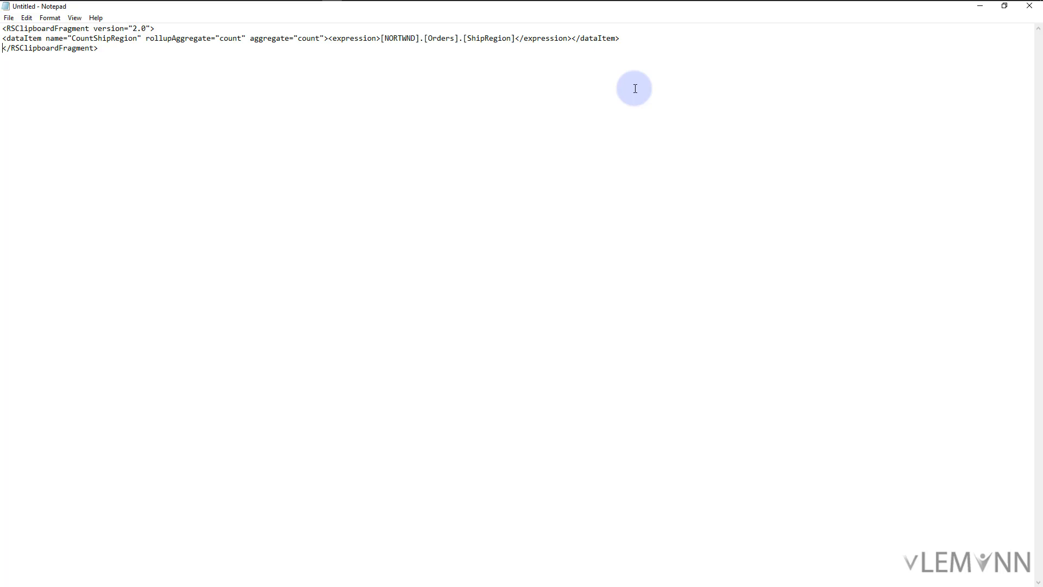
Step: Copy the complete dataItem element for CountShipRegion from the Notepad text and paste it into cell B2 of the Excel sheet
{"action": "left_click_drag", "start_coordinate": [3, 38], "coordinate": [164, 40]}
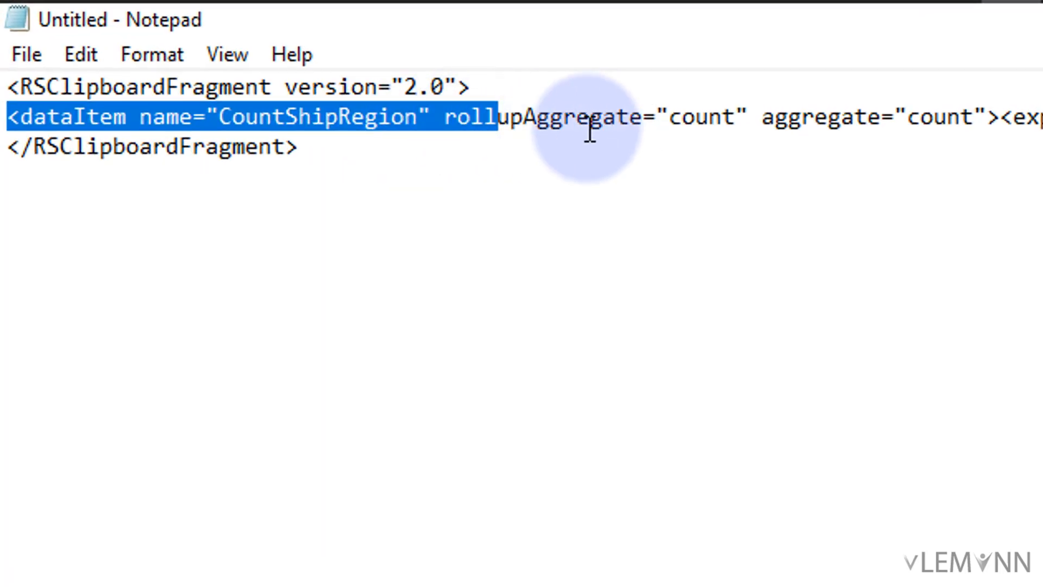
{"action": "left_click_drag", "start_coordinate": [802, 116], "coordinate": [881, 116]}
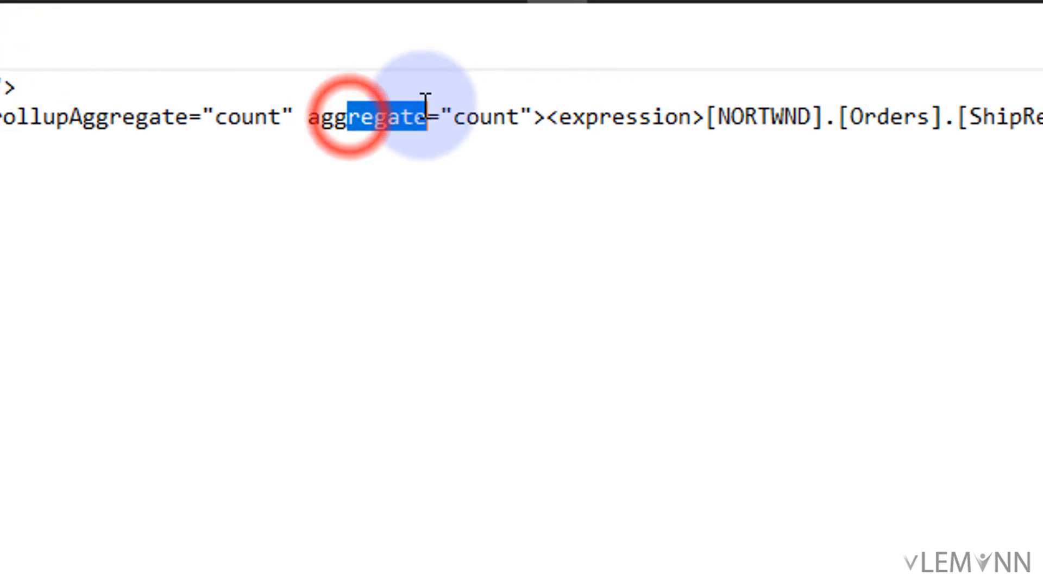
{"action": "left_click", "coordinate": [628, 116]}
{"action": "left_click_drag", "start_coordinate": [713, 116], "coordinate": [962, 117]}
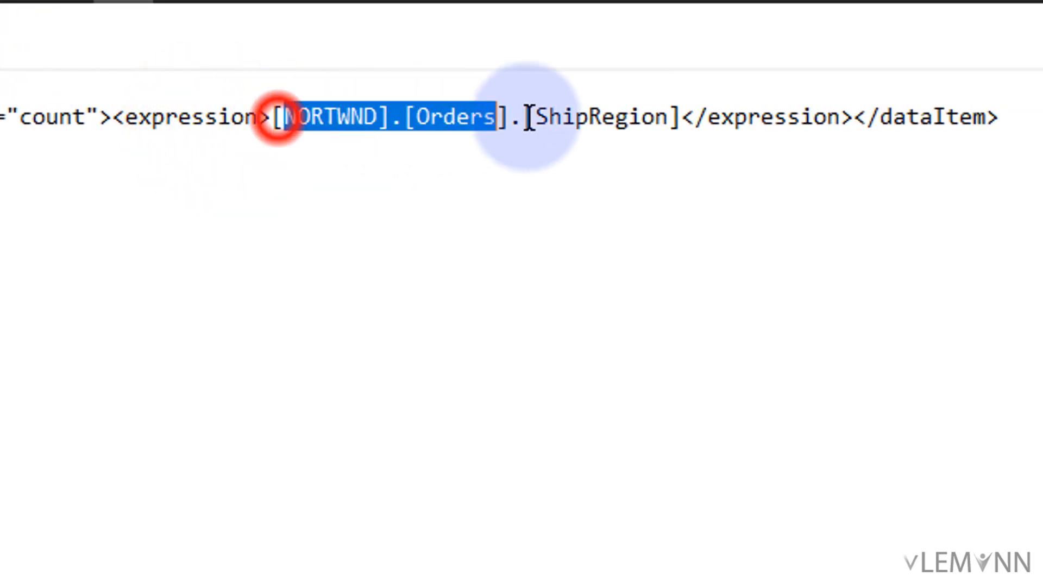
{"action": "left_click_drag", "start_coordinate": [529, 117], "coordinate": [619, 114]}
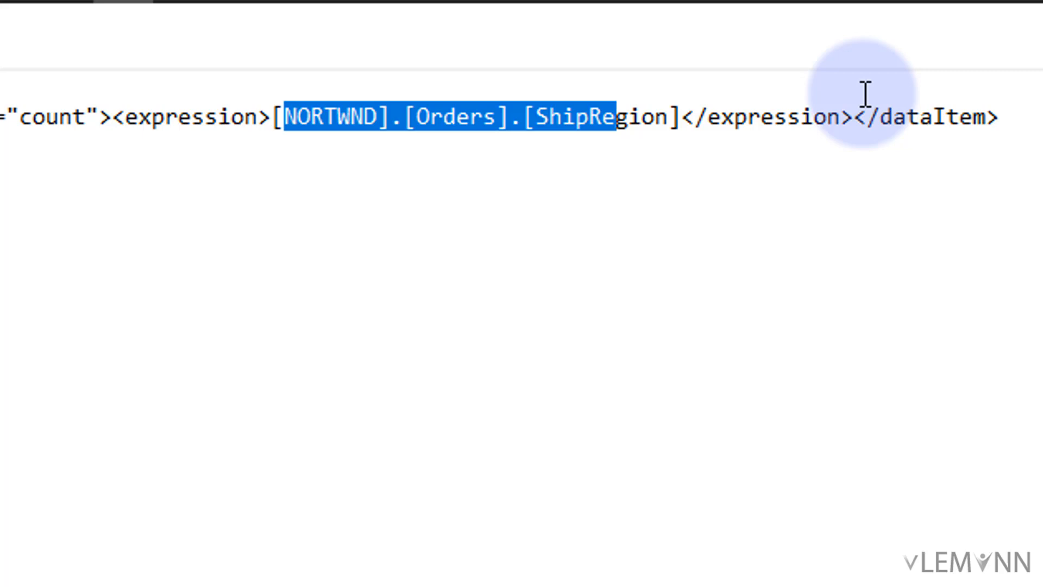
{"action": "left_click_drag", "start_coordinate": [998, 118], "coordinate": [1, 38]}
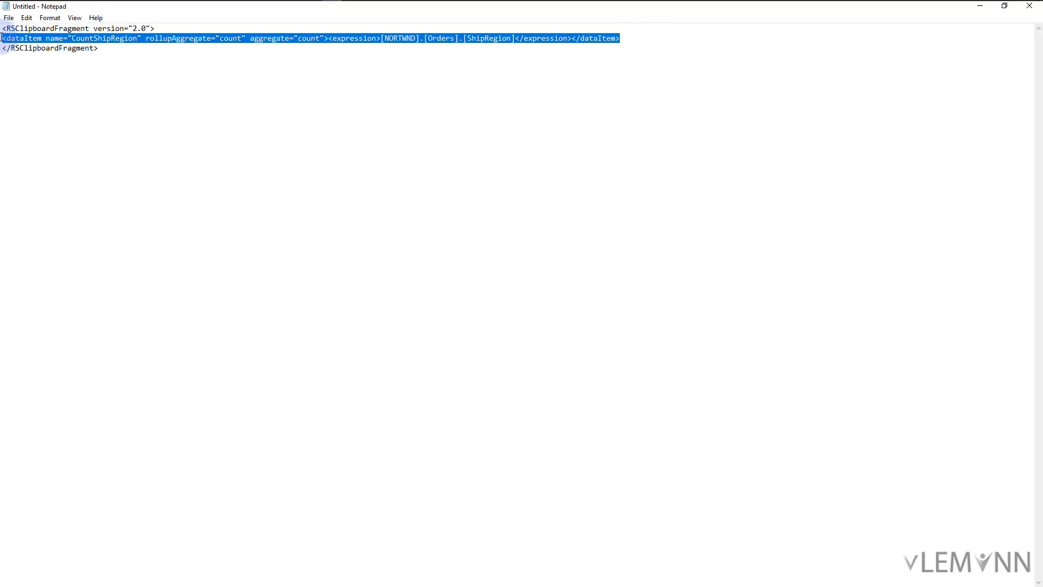
{"action": "key", "text": "alt+Tab"}
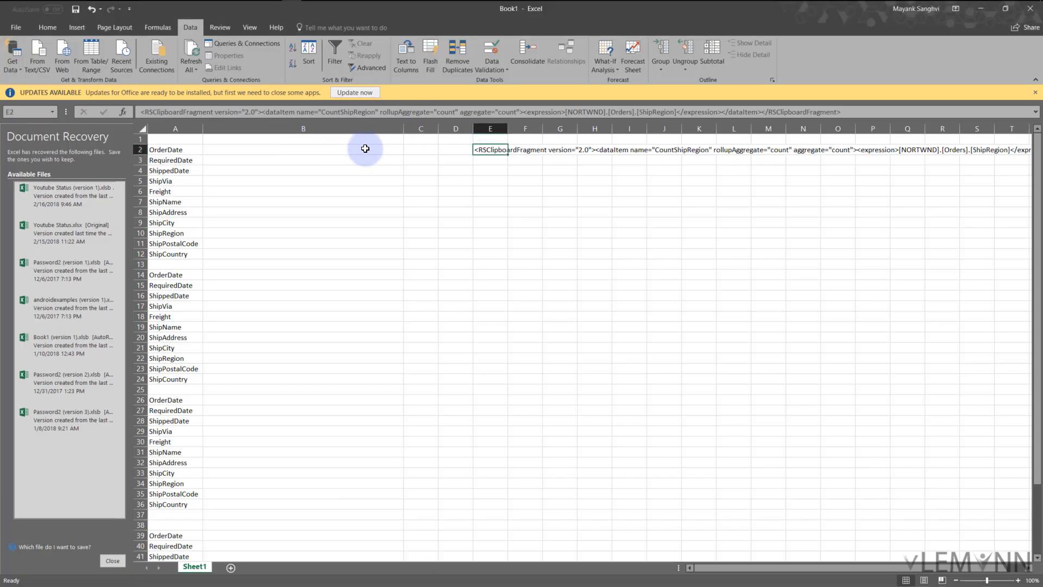
{"action": "left_click", "coordinate": [365, 149]}
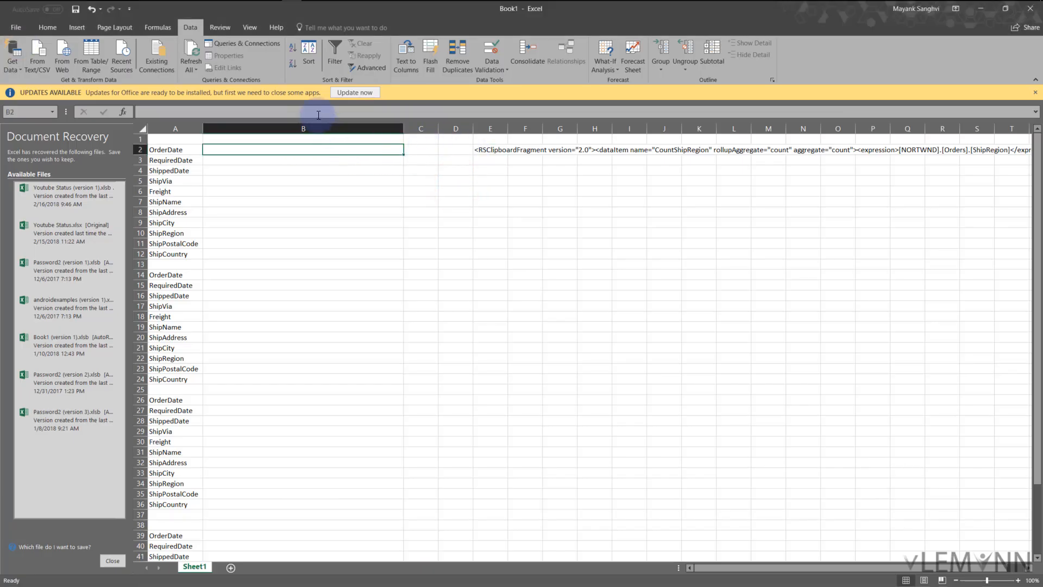
{"action": "double_click", "coordinate": [397, 144]}
{"action": "key", "text": "ctrl+v"}
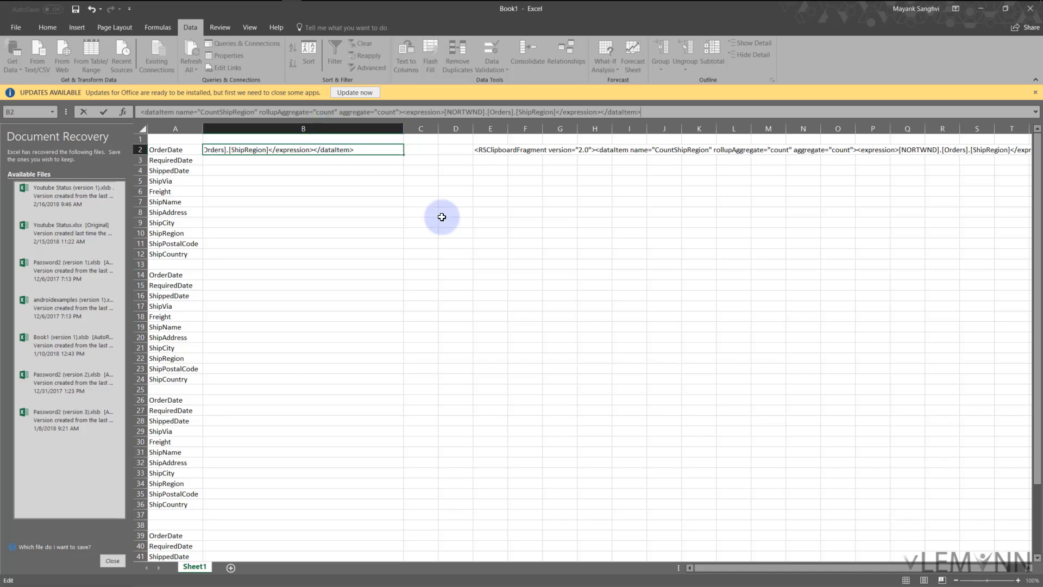
{"action": "key", "text": "Return"}
{"action": "left_click", "coordinate": [401, 149]}
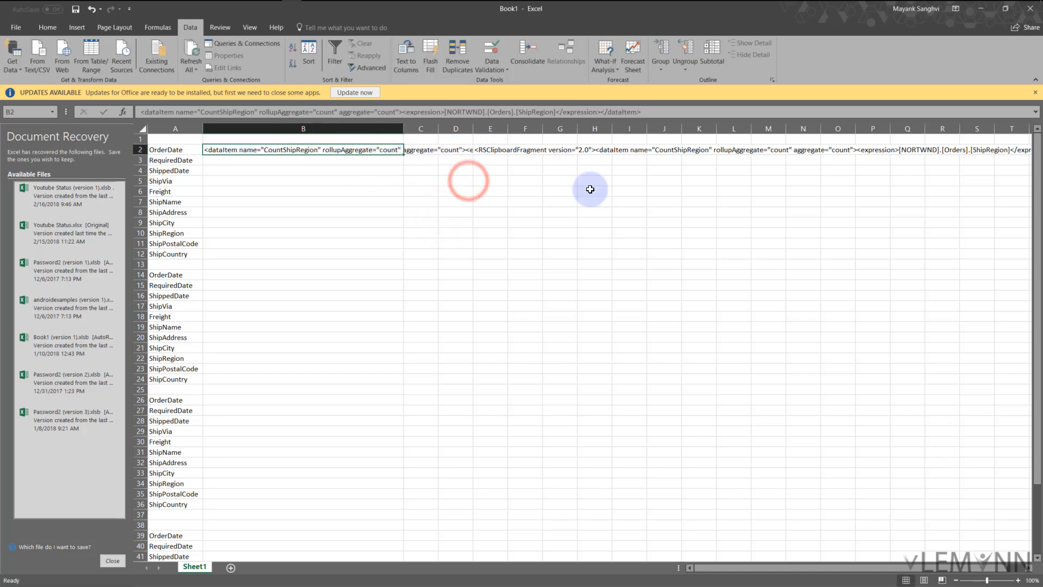
Step: Clear the full RSClipboardFragment XML from cell E2
{"action": "left_click", "coordinate": [590, 189]}
{"action": "left_click", "coordinate": [443, 153]}
{"action": "left_click", "coordinate": [401, 150]}
{"action": "left_click", "coordinate": [478, 150]}
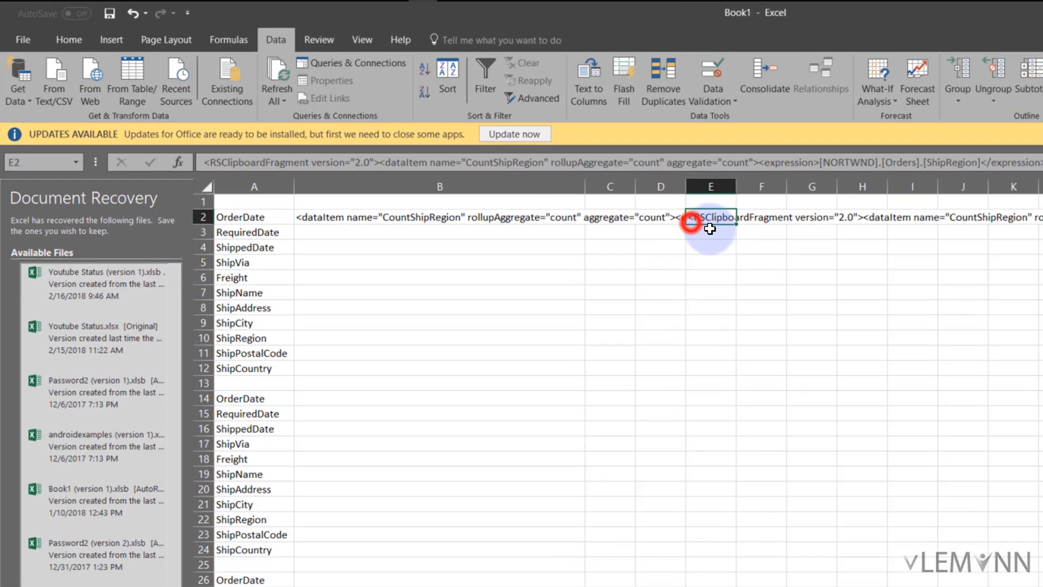
{"action": "key", "text": "Delete"}
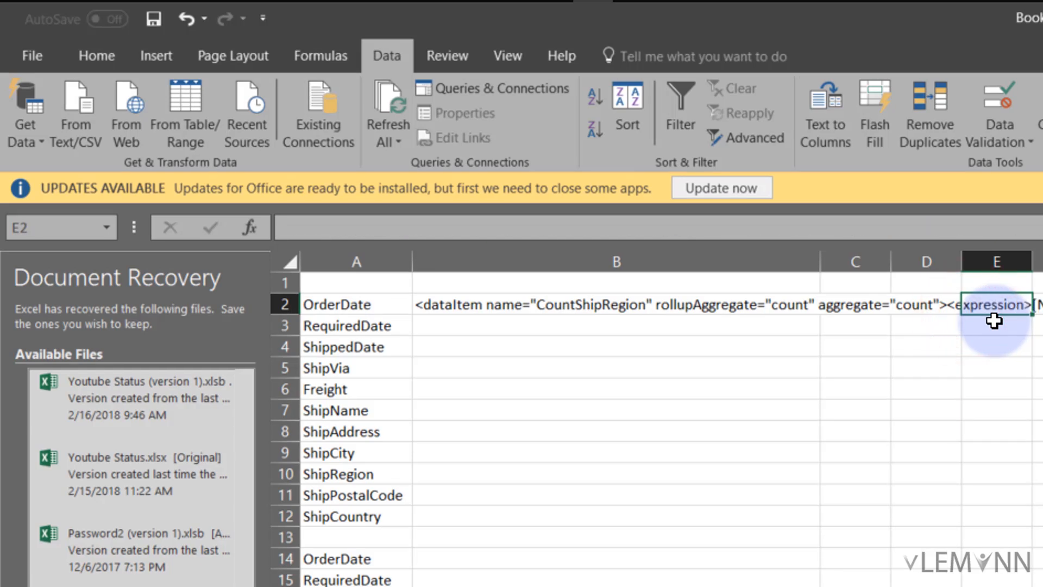
Step: Delete the ShipRegion row, row 10, from the first column name list
{"action": "left_click", "coordinate": [665, 306]}
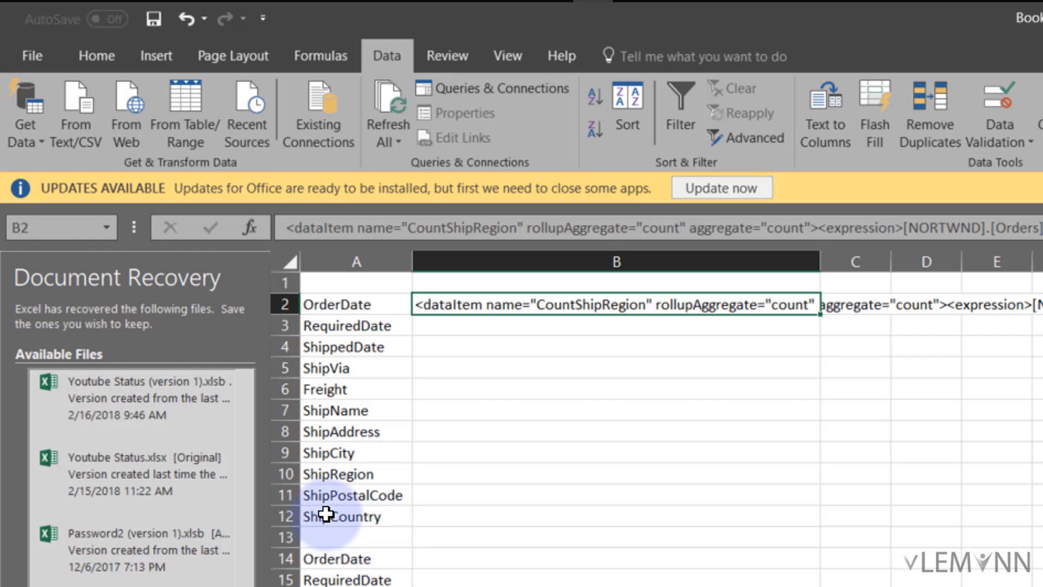
{"action": "left_click", "coordinate": [283, 474]}
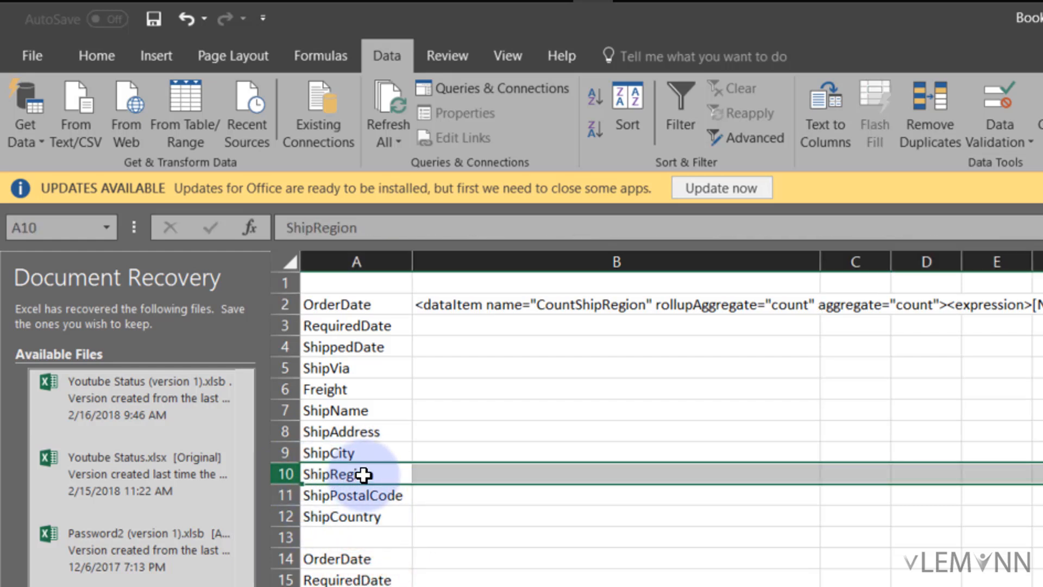
{"action": "key", "text": "ctrl+minus"}
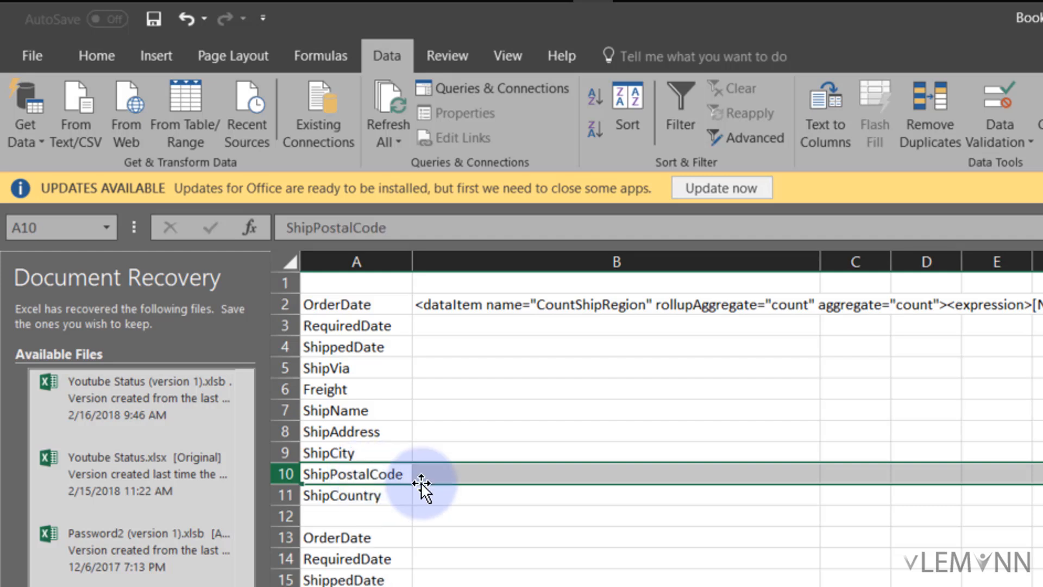
Step: Replace the contents of cell B2 with the test formula =CONCATENATE("Hello"," vLemonn")
{"action": "left_click", "coordinate": [515, 307]}
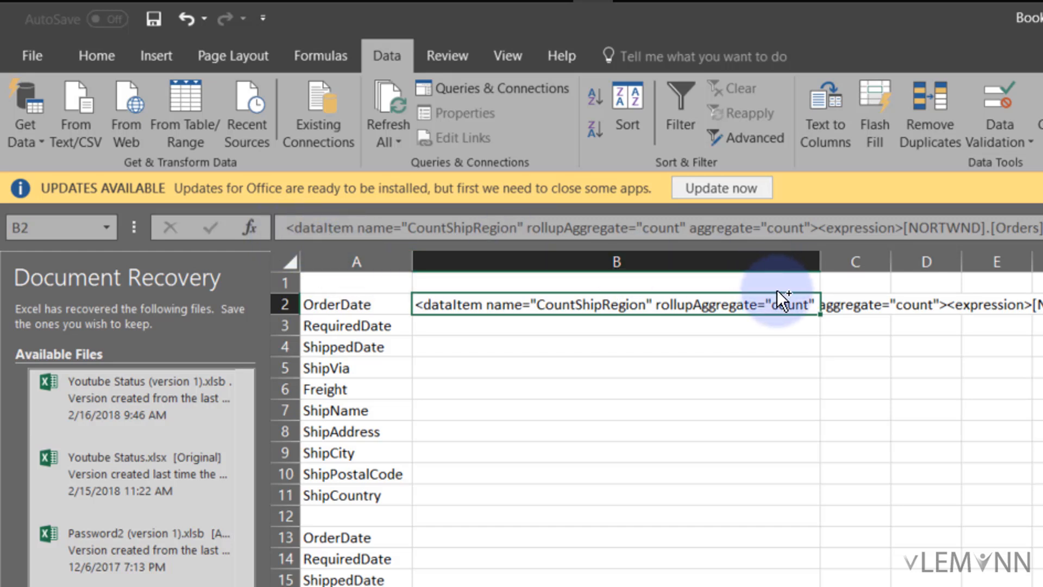
{"action": "key", "text": "Delete"}
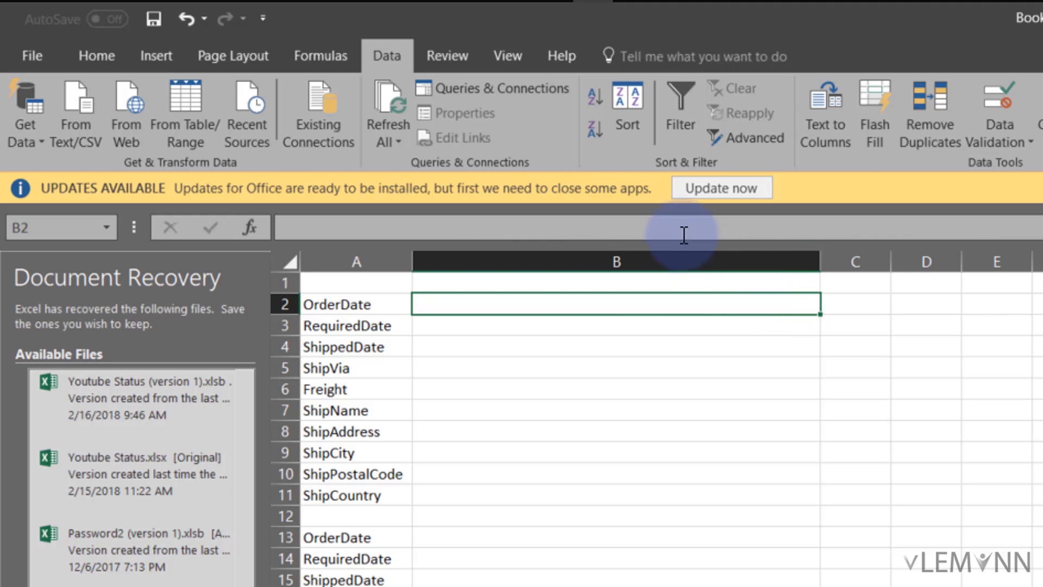
{"action": "type", "text": "="}
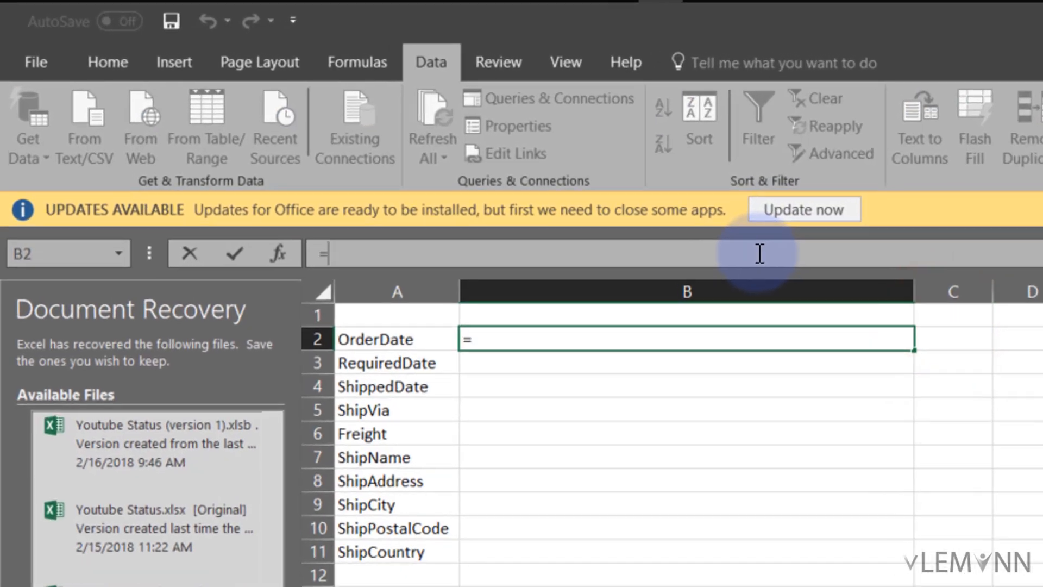
{"action": "type", "text": "C"}
{"action": "type", "text": "O"}
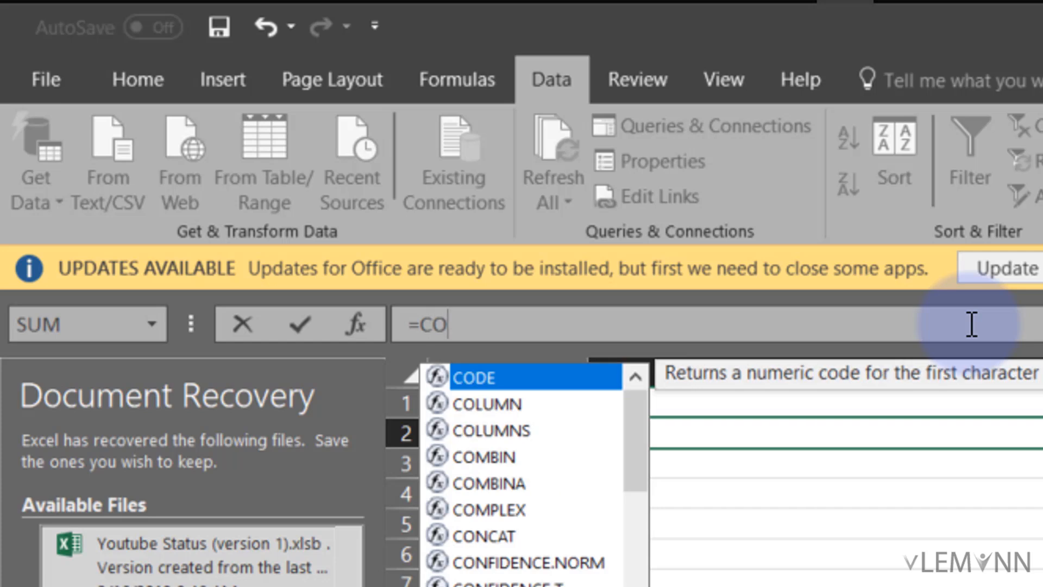
{"action": "type", "text": "NCATE"}
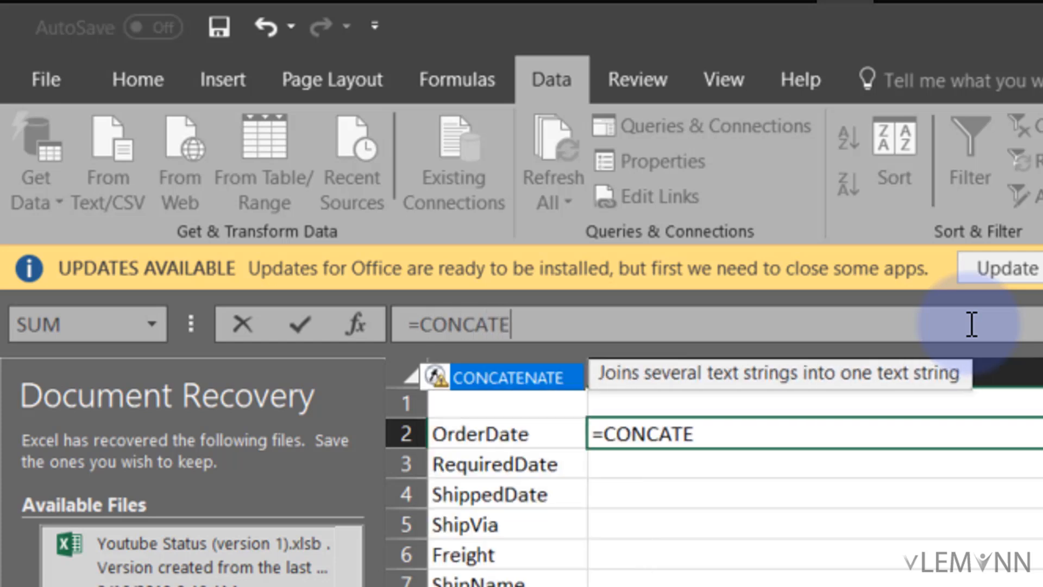
{"action": "key", "text": "Tab"}
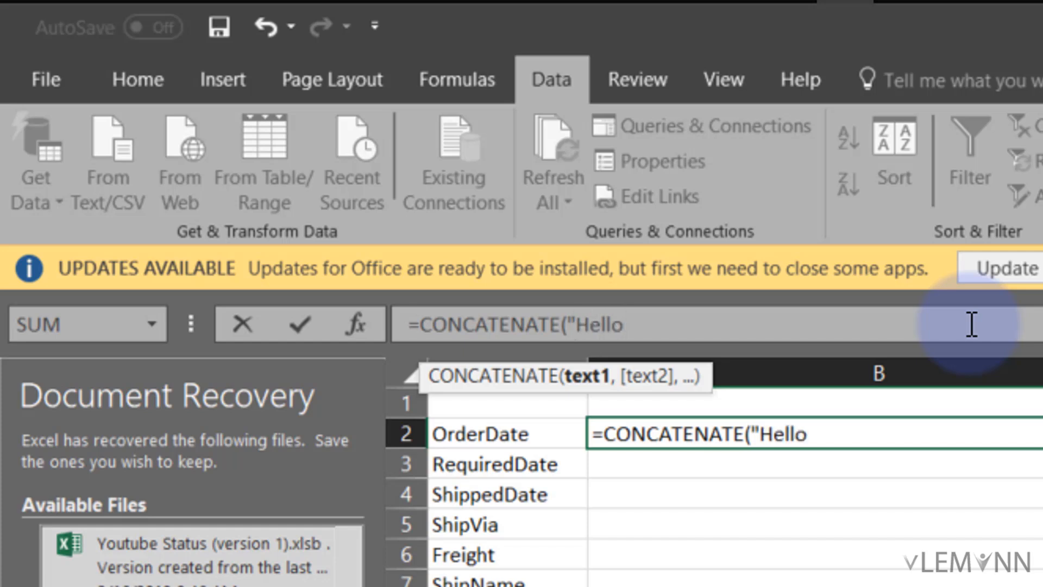
{"action": "type", "text": ",\" vLem"}
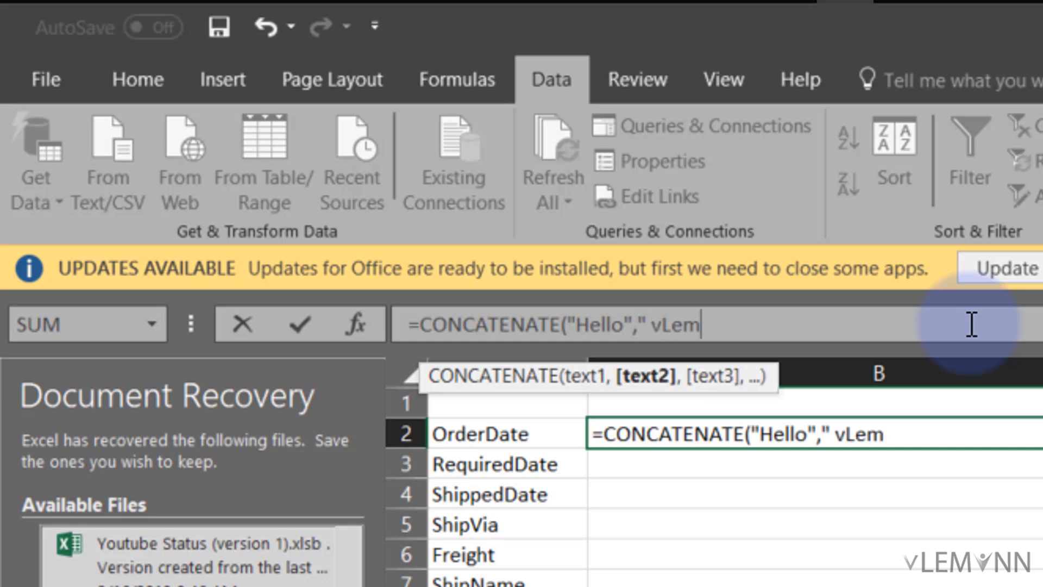
{"action": "type", "text": "onn\")"}
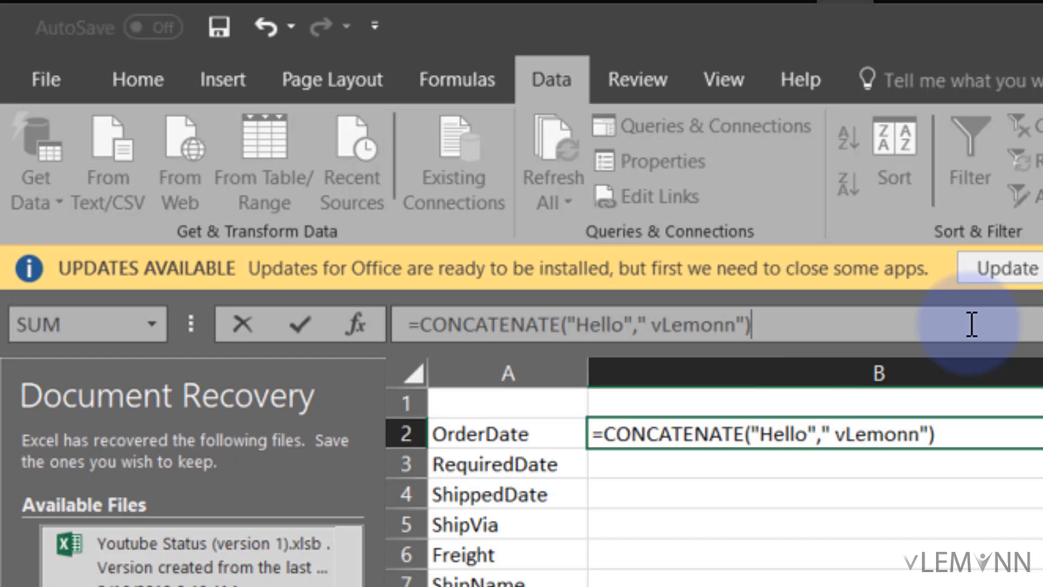
{"action": "key", "text": "Return"}
{"action": "key", "text": "Up"}
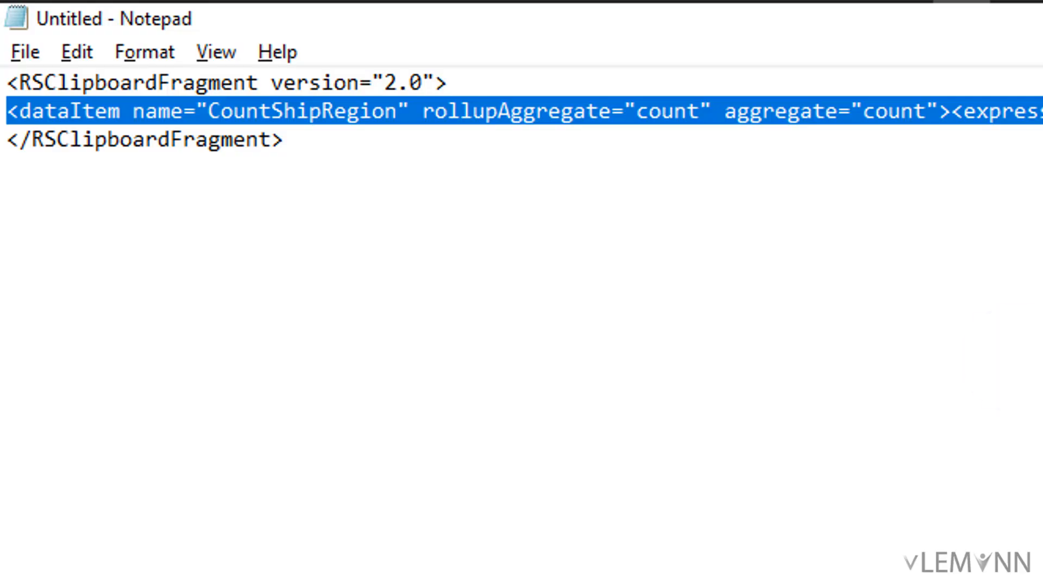
Step: Switch to Notepad and replace every double quote in the XML with two double quotes
{"action": "left_click", "coordinate": [361, 442]}
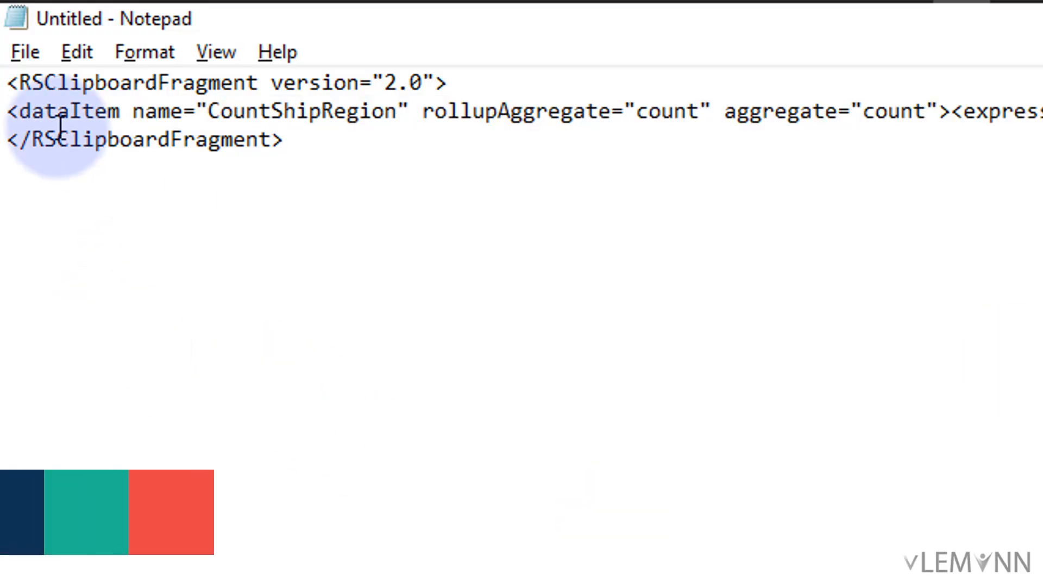
{"action": "left_click_drag", "start_coordinate": [8, 111], "coordinate": [780, 112]}
{"action": "left_click", "coordinate": [693, 106]}
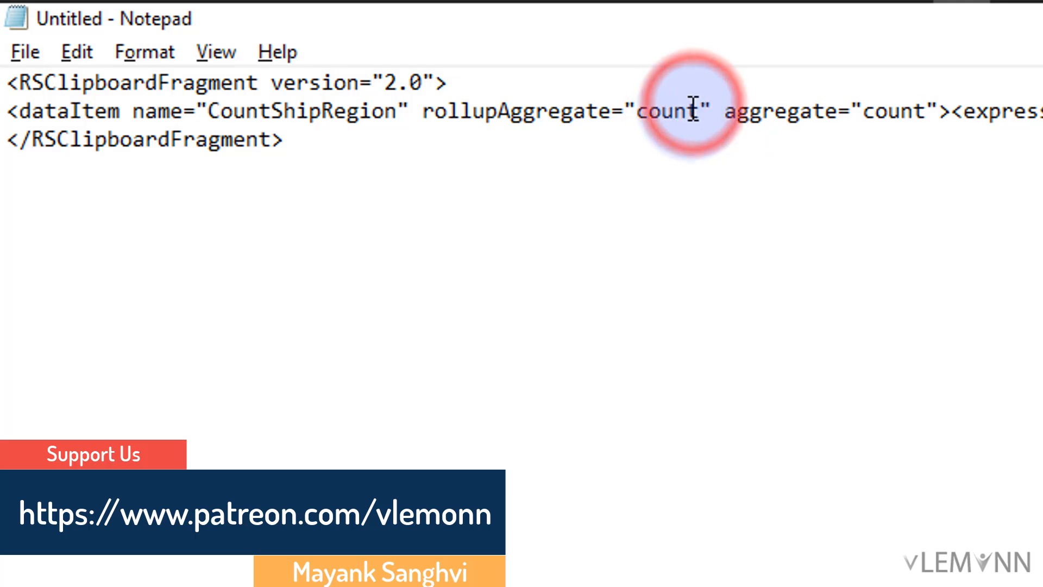
{"action": "left_click_drag", "start_coordinate": [700, 109], "coordinate": [713, 111]}
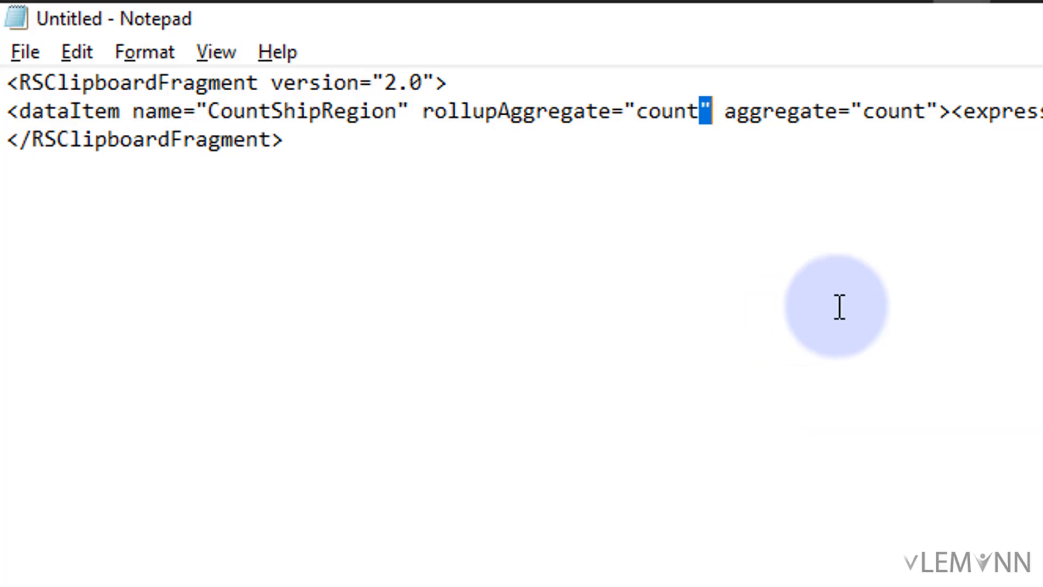
{"action": "left_click", "coordinate": [944, 311]}
{"action": "left_click_drag", "start_coordinate": [699, 109], "coordinate": [712, 108]}
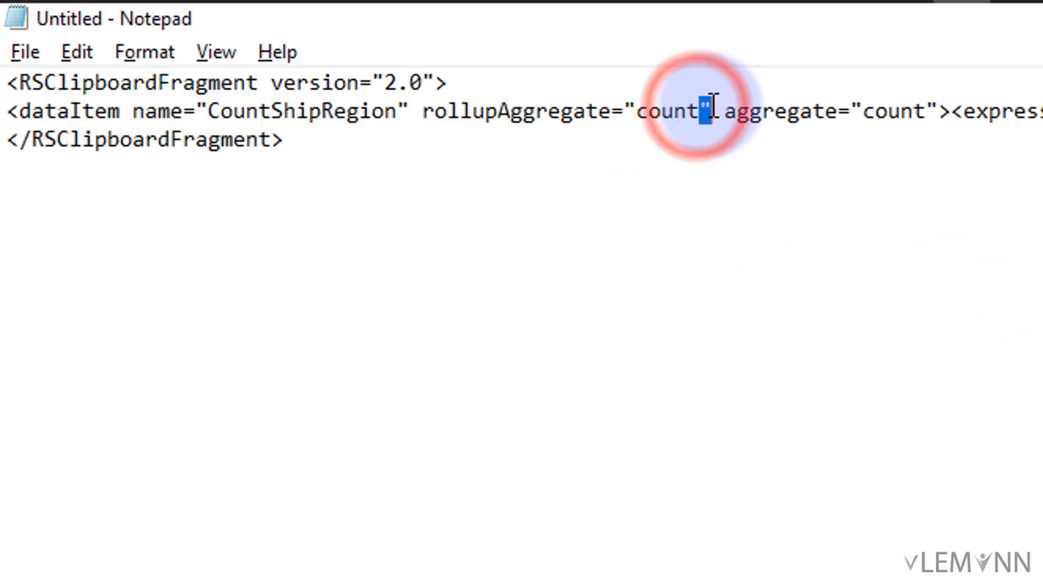
{"action": "key", "text": "ctrl+h"}
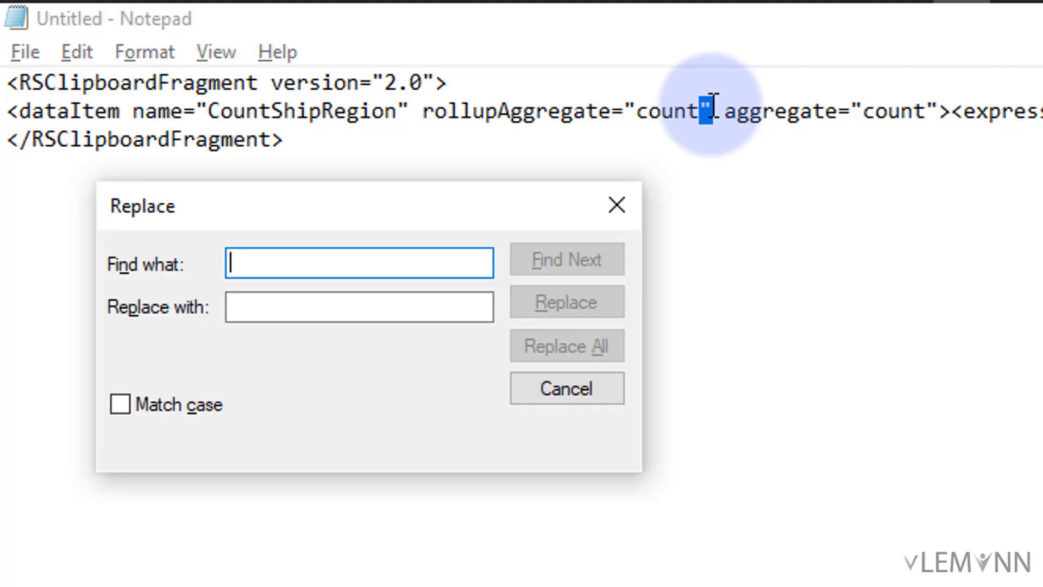
{"action": "key", "text": "ctrl+v"}
{"action": "key", "text": "ctrl+z"}
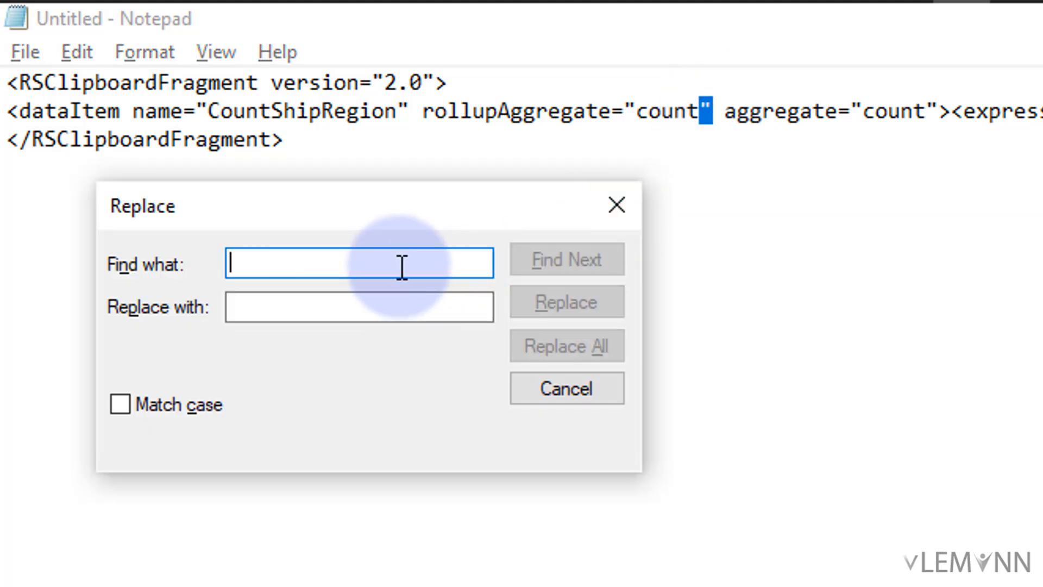
{"action": "type", "text": "\""}
{"action": "key", "text": "Tab"}
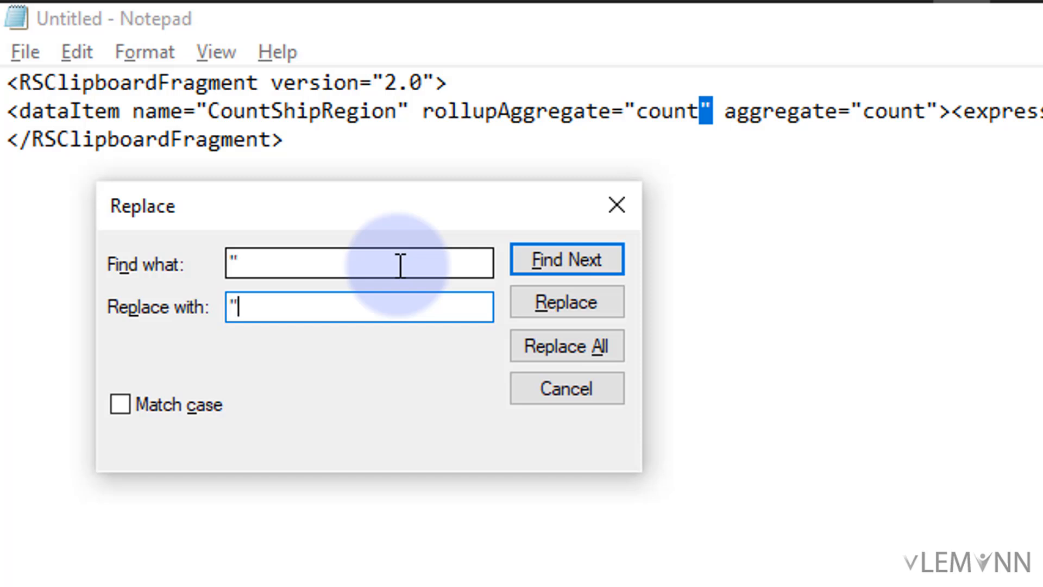
{"action": "type", "text": "\"\""}
{"action": "left_click", "coordinate": [529, 348]}
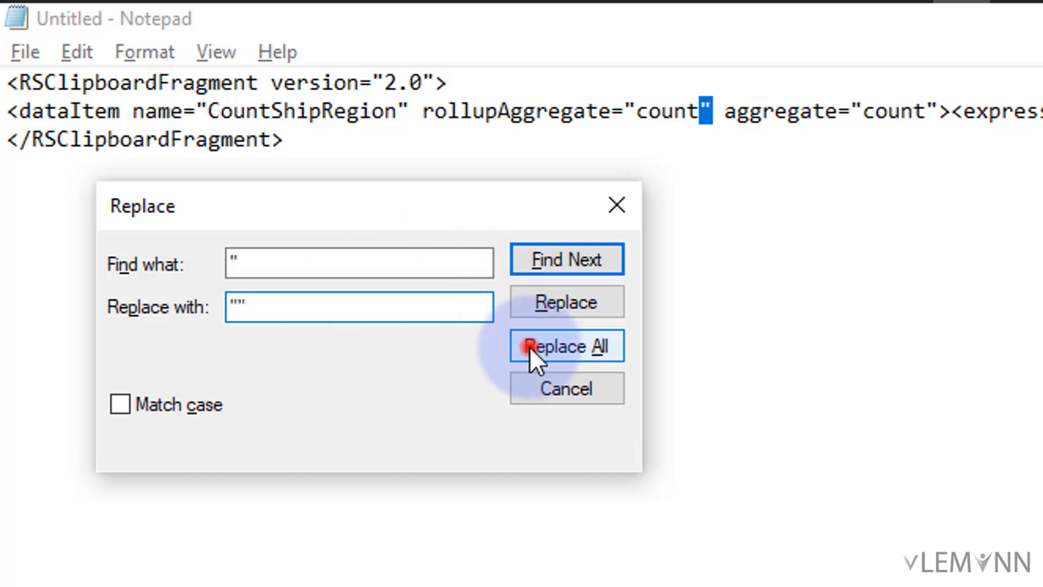
{"action": "left_click", "coordinate": [617, 214]}
{"action": "left_click", "coordinate": [672, 200]}
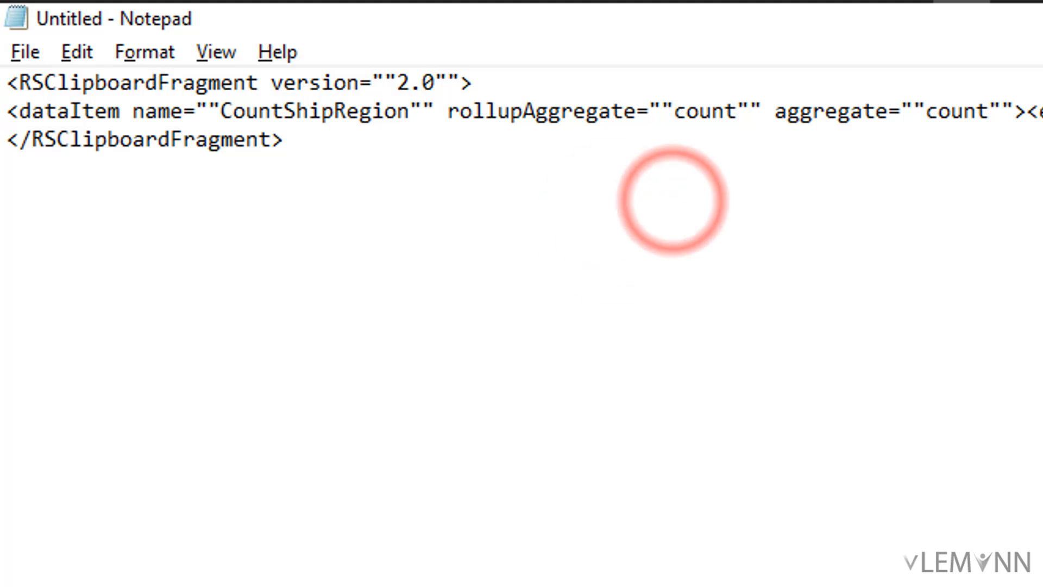
Step: Copy the dataItem line with doubled quotes and substitute it for the sample text in the CONCATENATE formula in Excel cell B2
{"action": "left_click_drag", "start_coordinate": [1042, 112], "coordinate": [5, 112]}
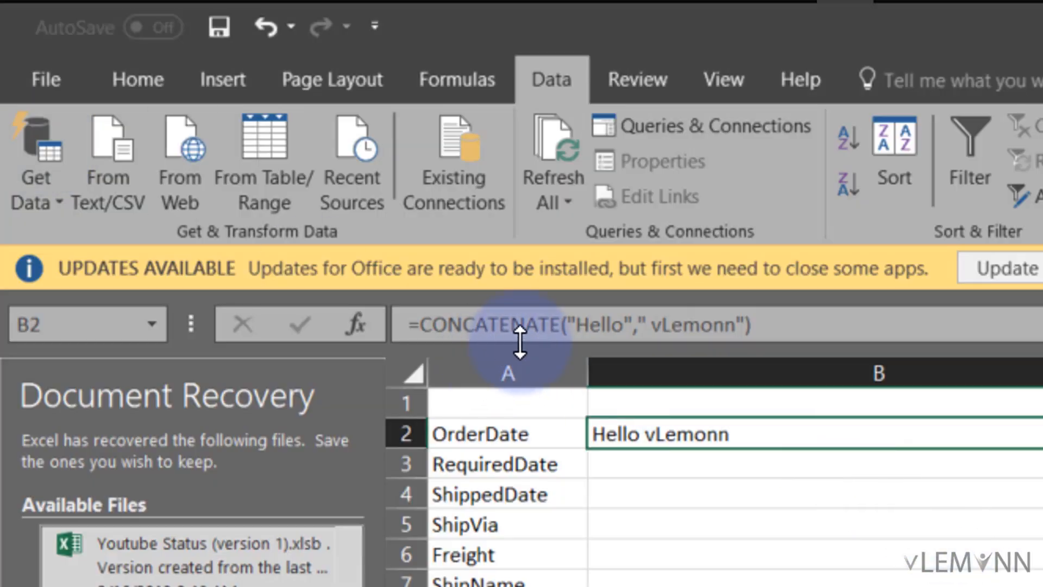
{"action": "left_click_drag", "start_coordinate": [579, 324], "coordinate": [736, 324]}
{"action": "key", "text": "Delete"}
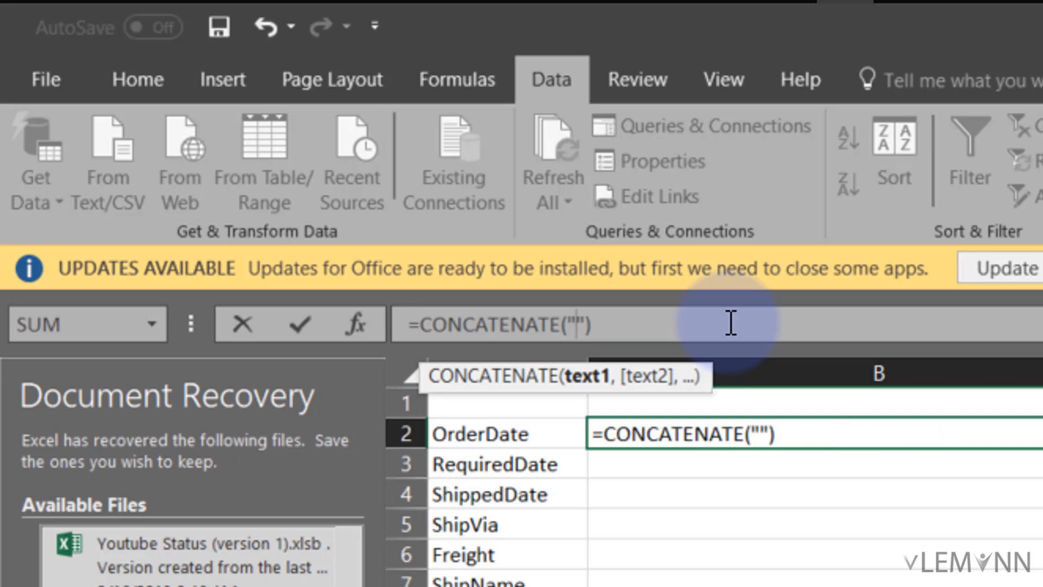
{"action": "key", "text": "ctrl+v"}
{"action": "key", "text": "Return"}
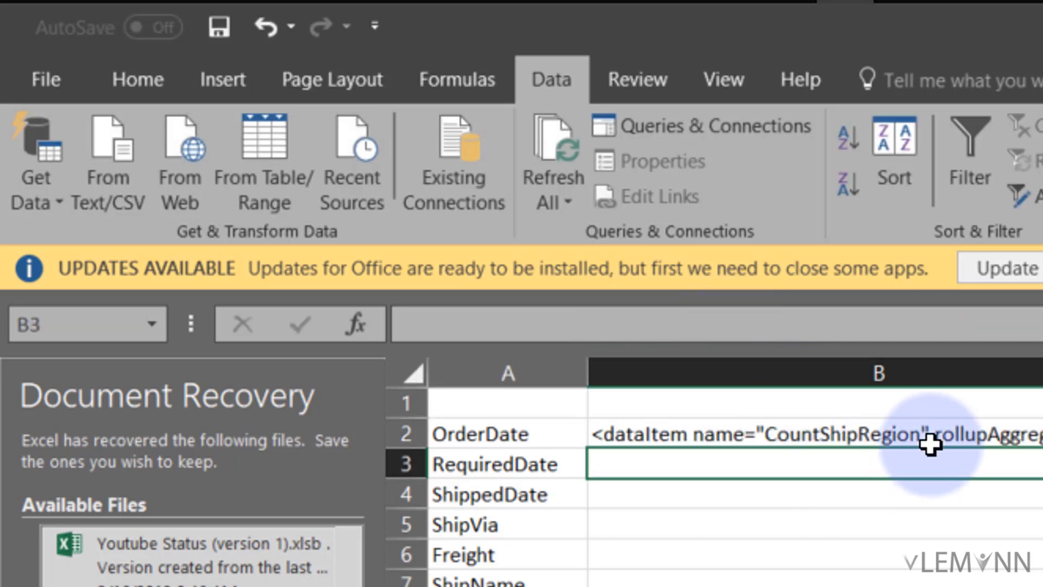
Step: Check the CountShipRegion data item in Cognos Report Studio, and replace ShipRegion in the name attribute of Excel's B2 formula with a reference to A2
{"action": "left_click", "coordinate": [848, 438]}
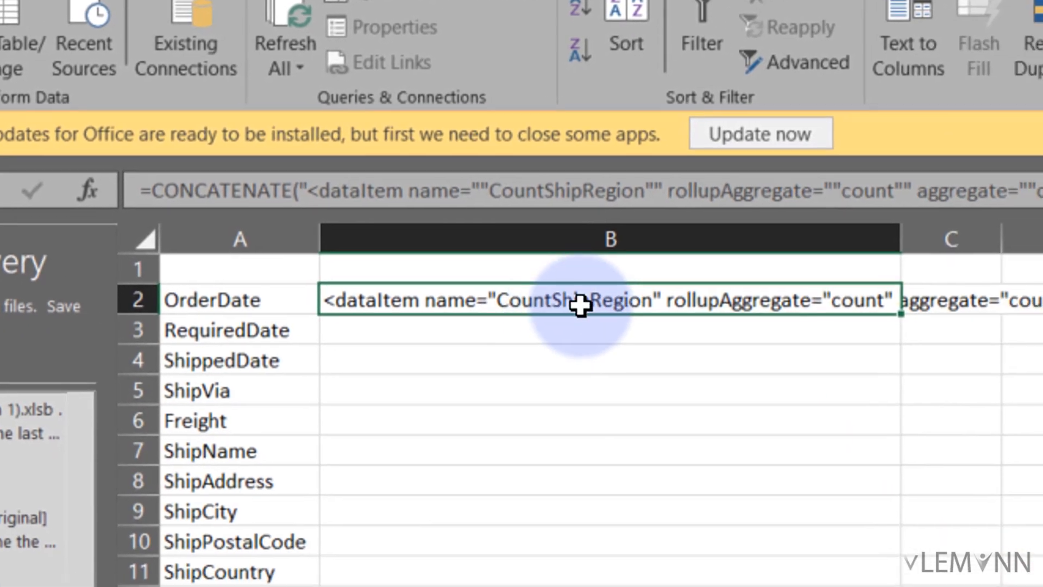
{"action": "key", "text": "alt+Tab"}
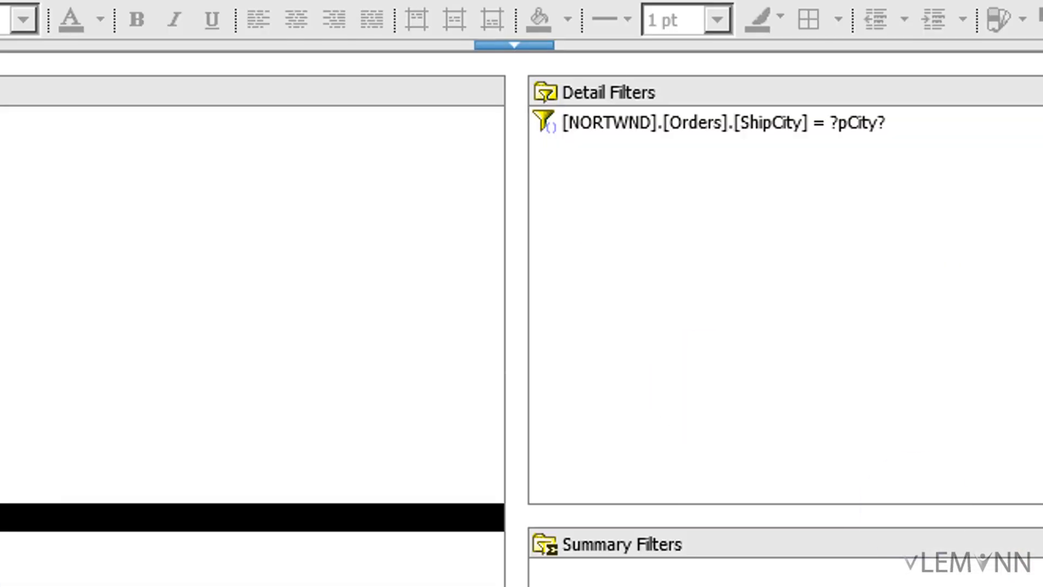
{"action": "left_click", "coordinate": [197, 461]}
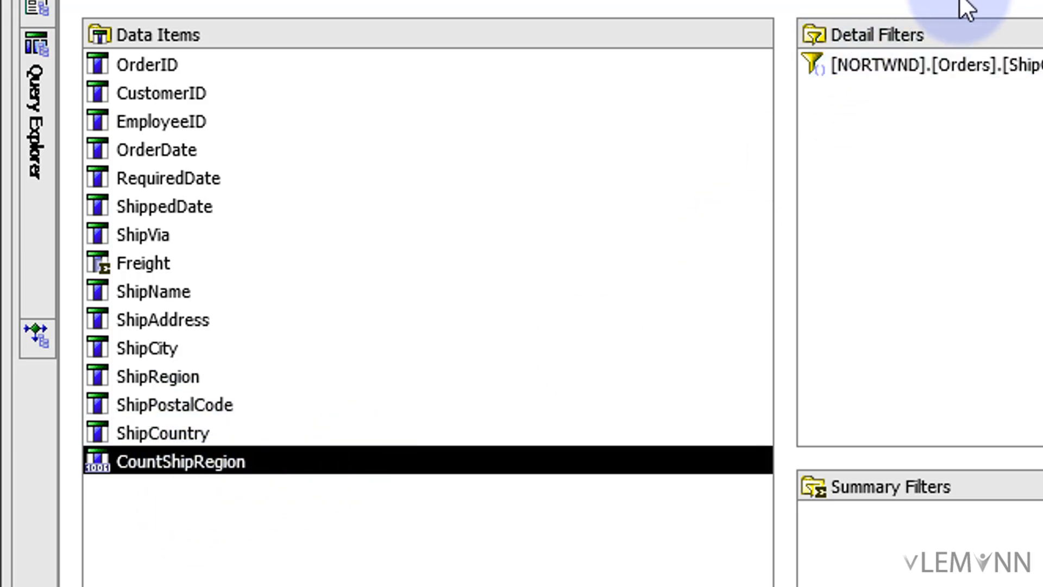
{"action": "key", "text": "alt+Tab"}
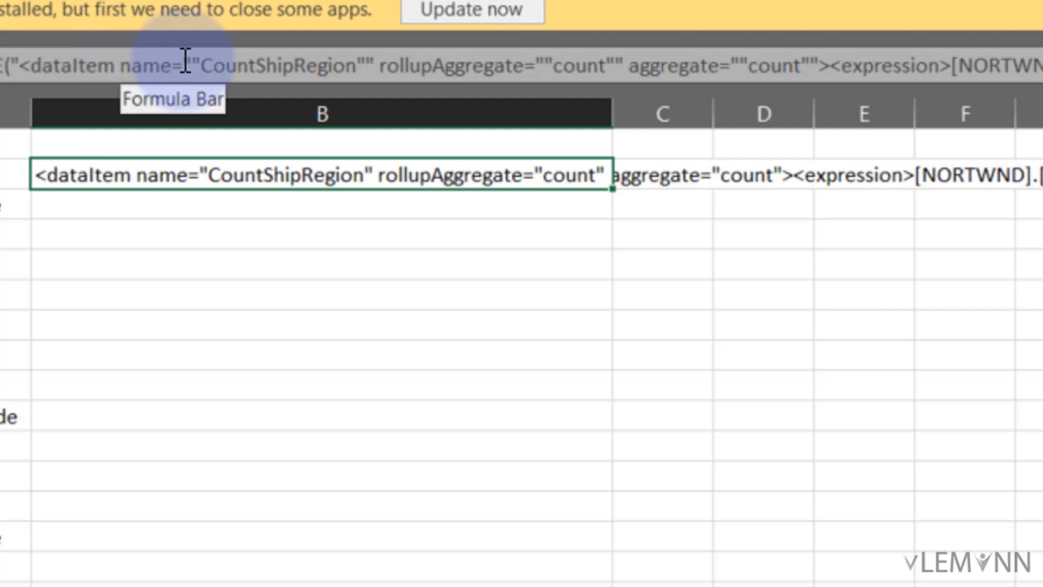
{"action": "left_click_drag", "start_coordinate": [257, 65], "coordinate": [363, 73]}
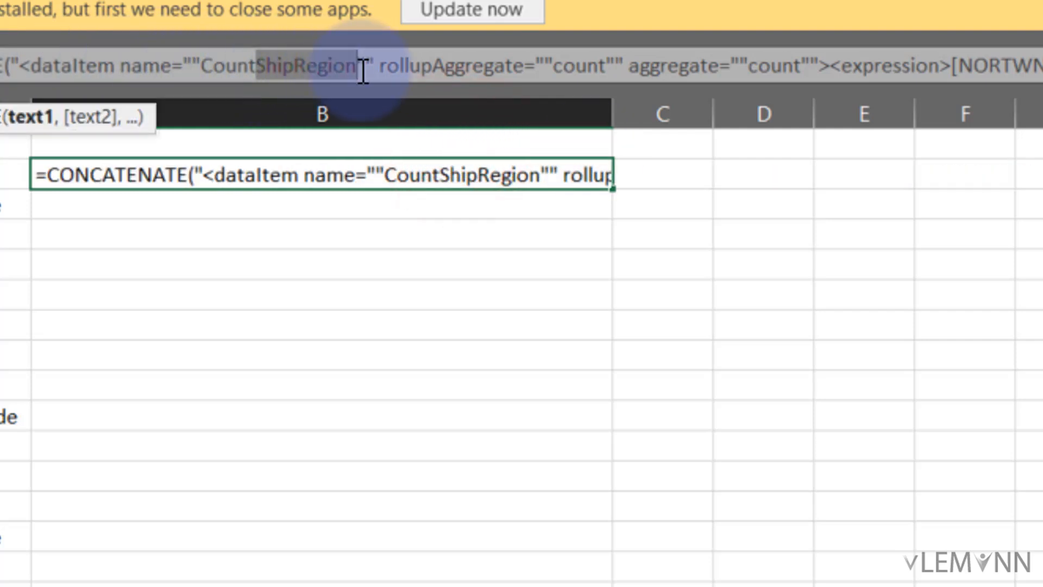
{"action": "key", "text": "Delete"}
{"action": "type", "text": "\"\""}
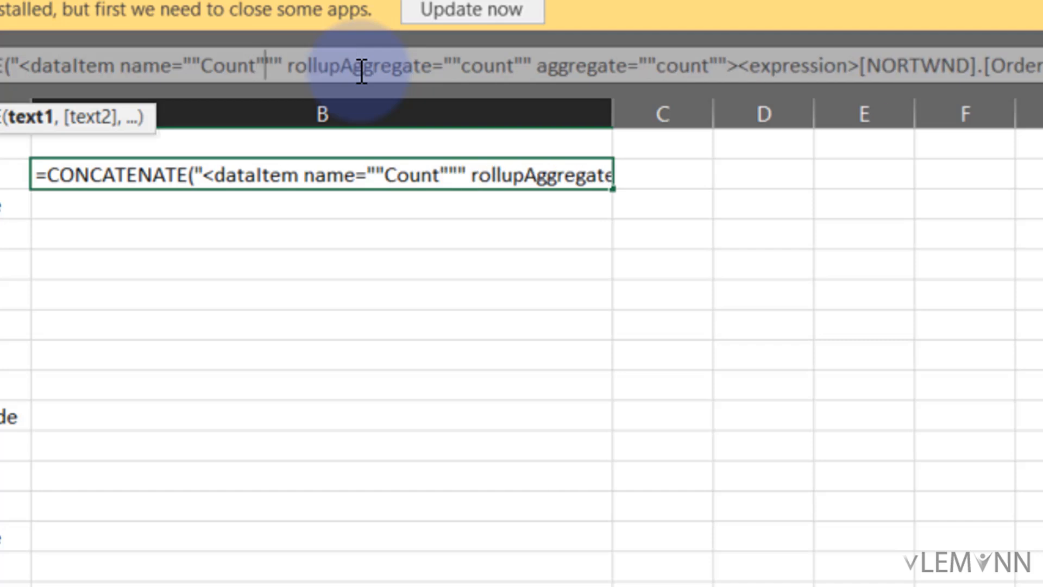
{"action": "type", "text": ",,"}
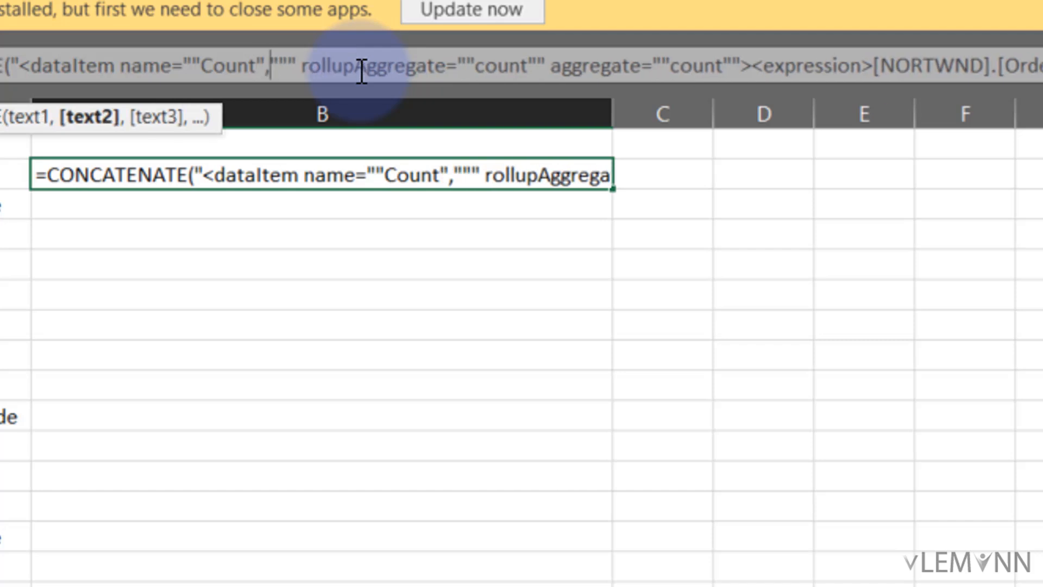
{"action": "key", "text": "Left"}
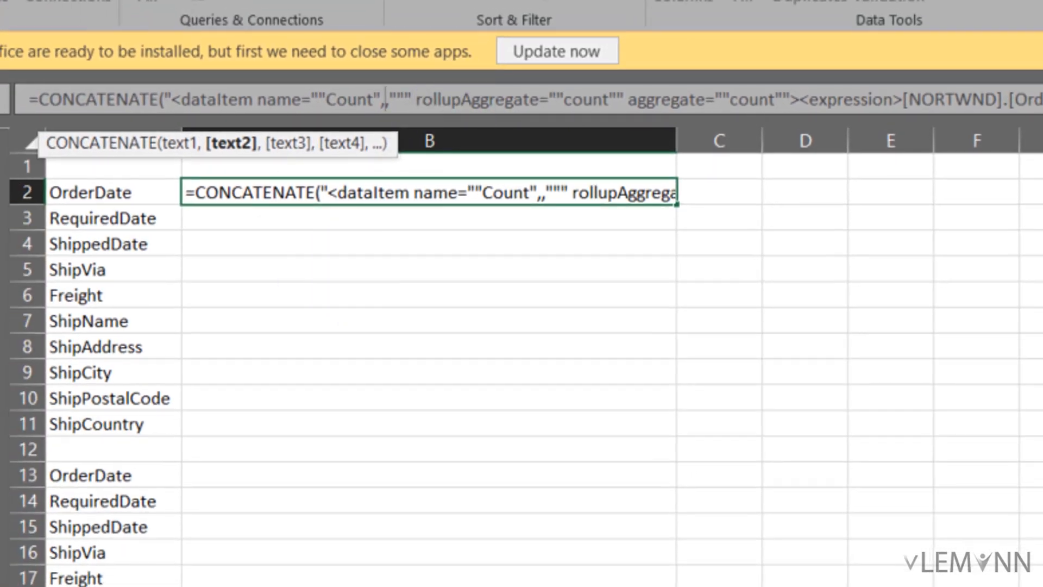
{"action": "left_click", "coordinate": [155, 194]}
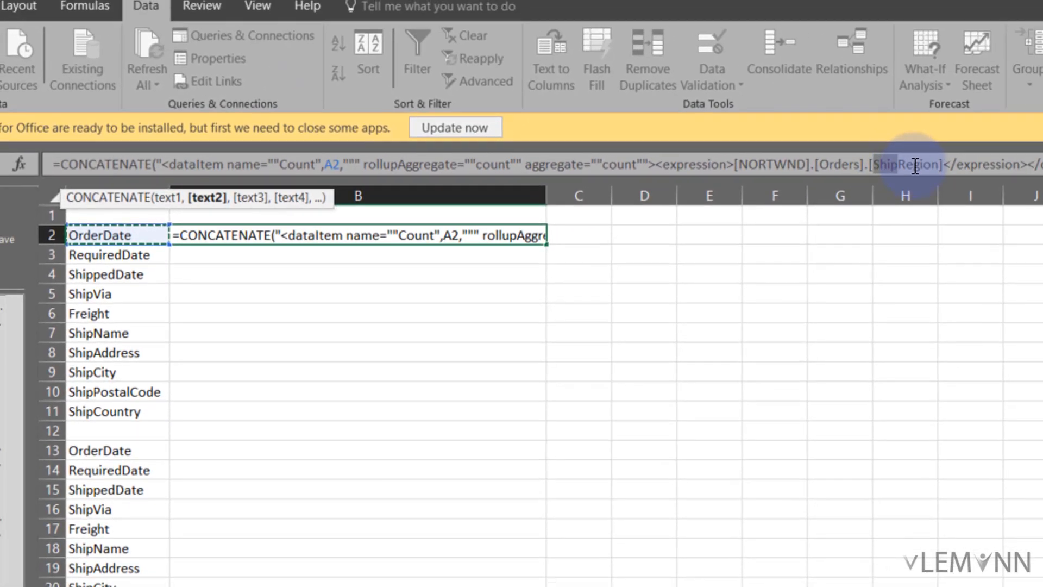
Step: Replace ShipRegion inside the expression part of the B2 formula with a reference to cell A2 and commit the formula
{"action": "double_click", "coordinate": [999, 131]}
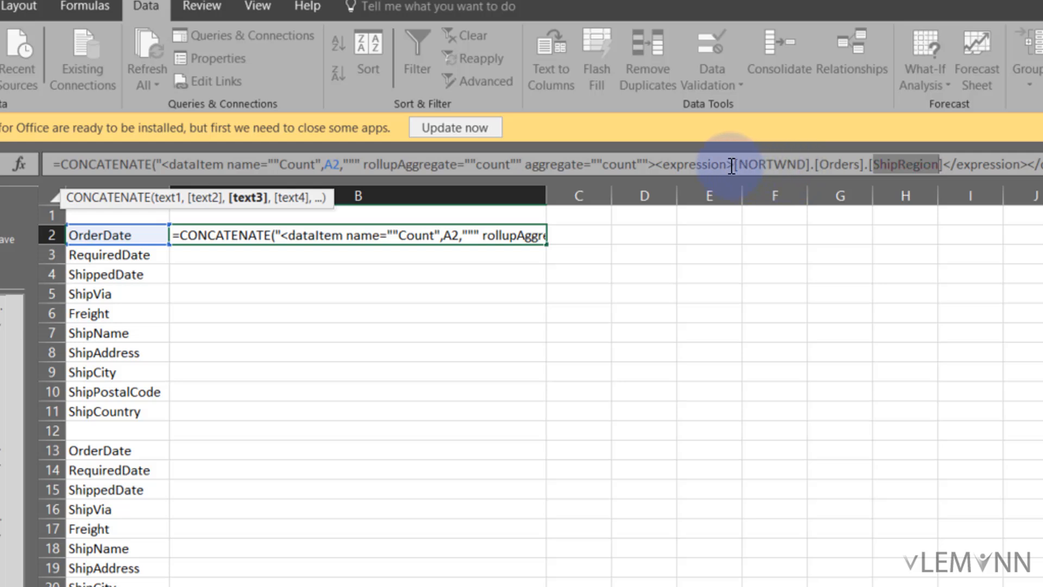
{"action": "left_click_drag", "start_coordinate": [732, 165], "coordinate": [868, 167]}
{"action": "left_click", "coordinate": [761, 159]}
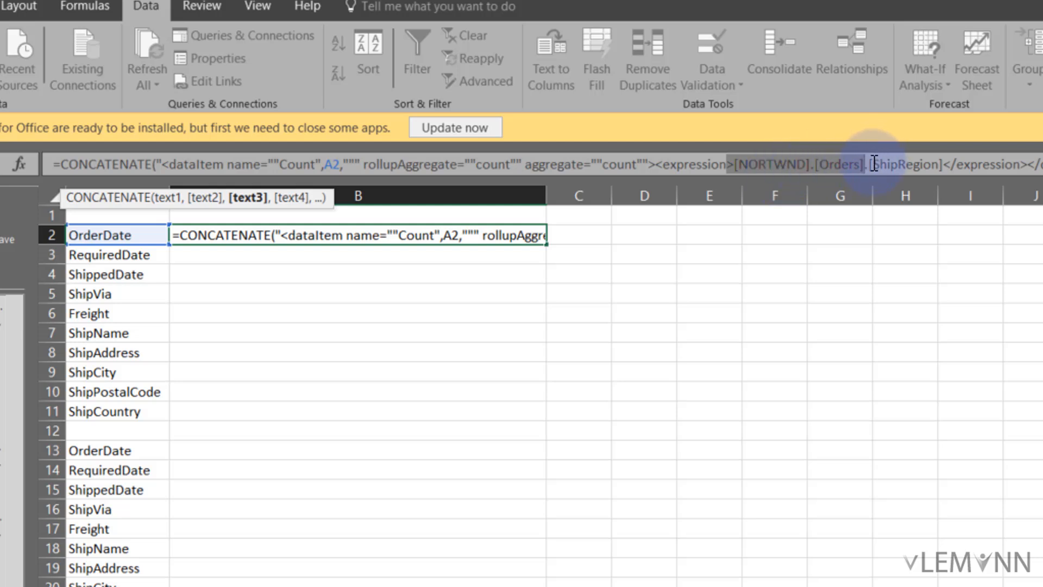
{"action": "left_click_drag", "start_coordinate": [873, 164], "coordinate": [926, 165]}
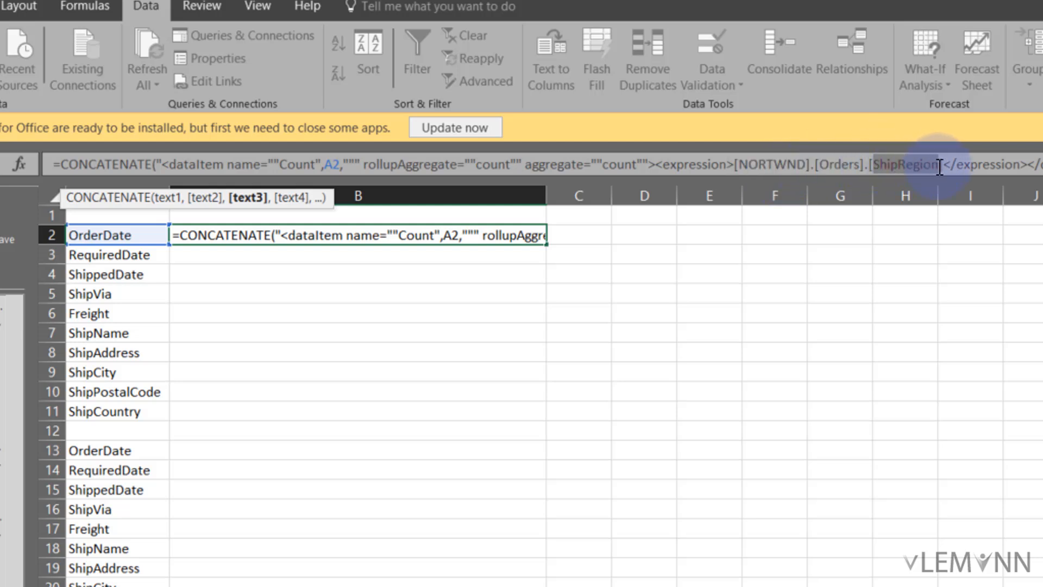
{"action": "type", "text": "\"\""}
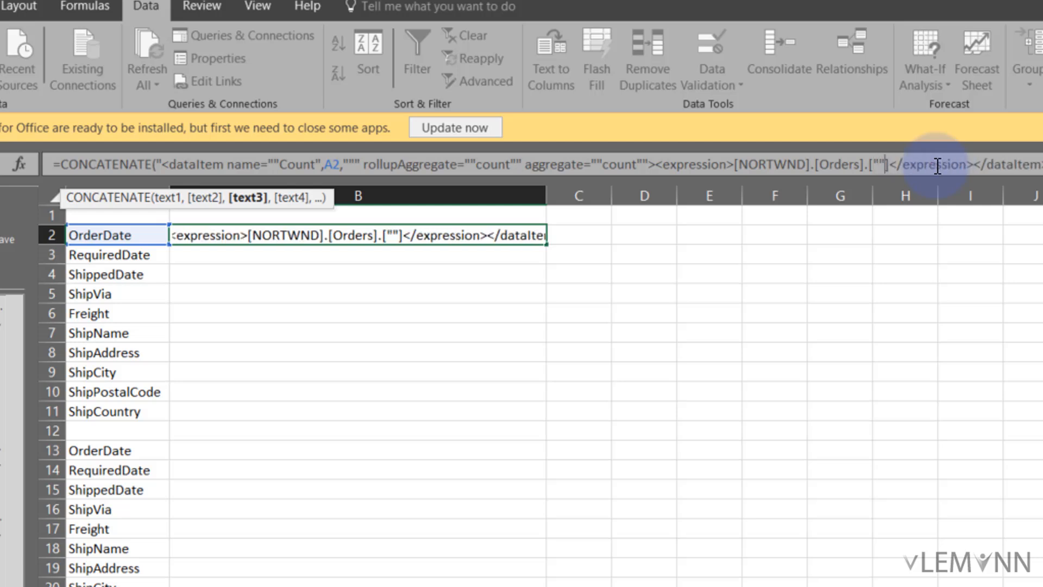
{"action": "type", "text": ",,"}
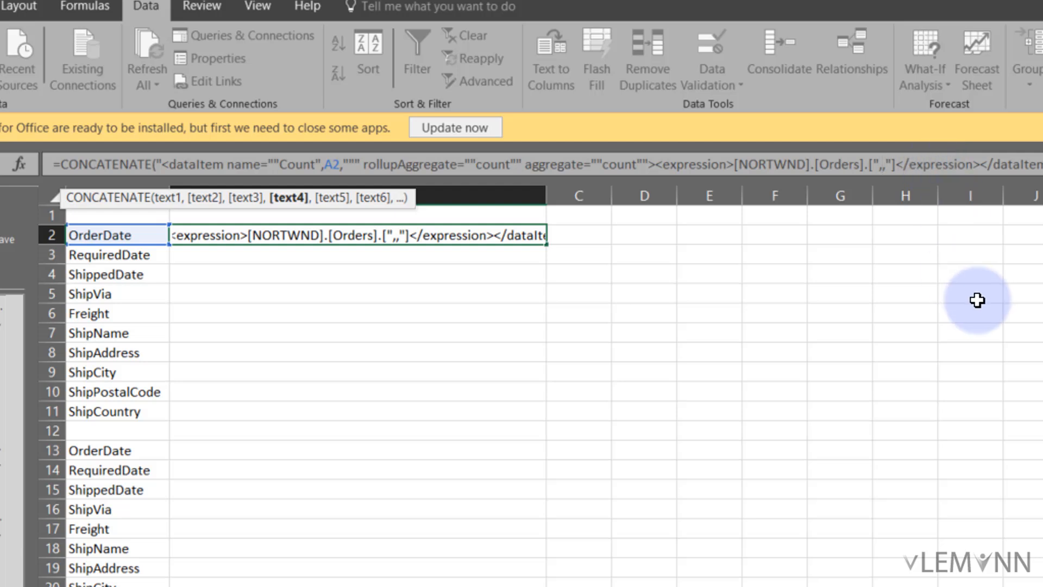
{"action": "left_click", "coordinate": [126, 234]}
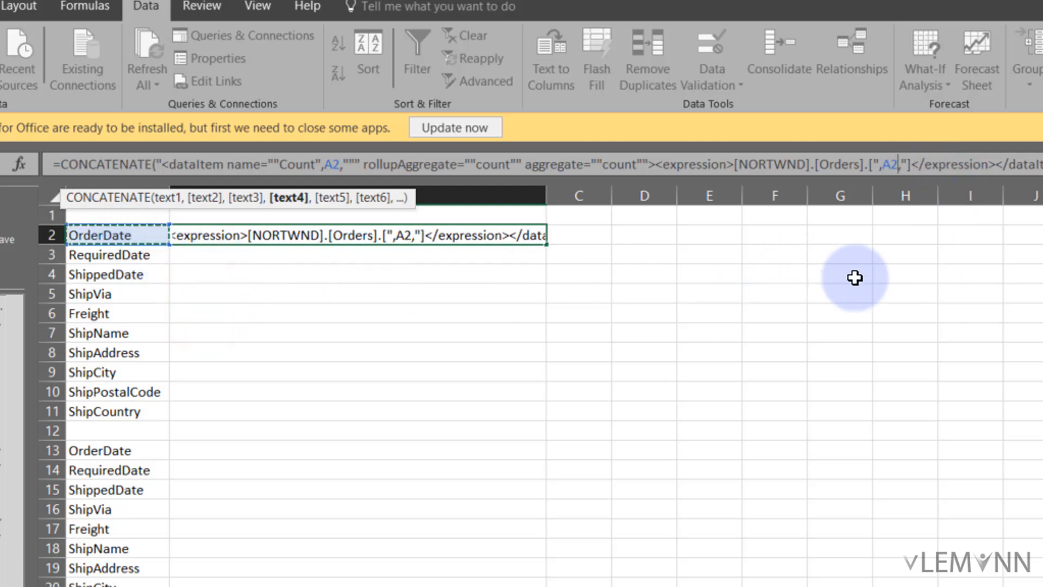
{"action": "key", "text": "Return"}
{"action": "key", "text": "Up"}
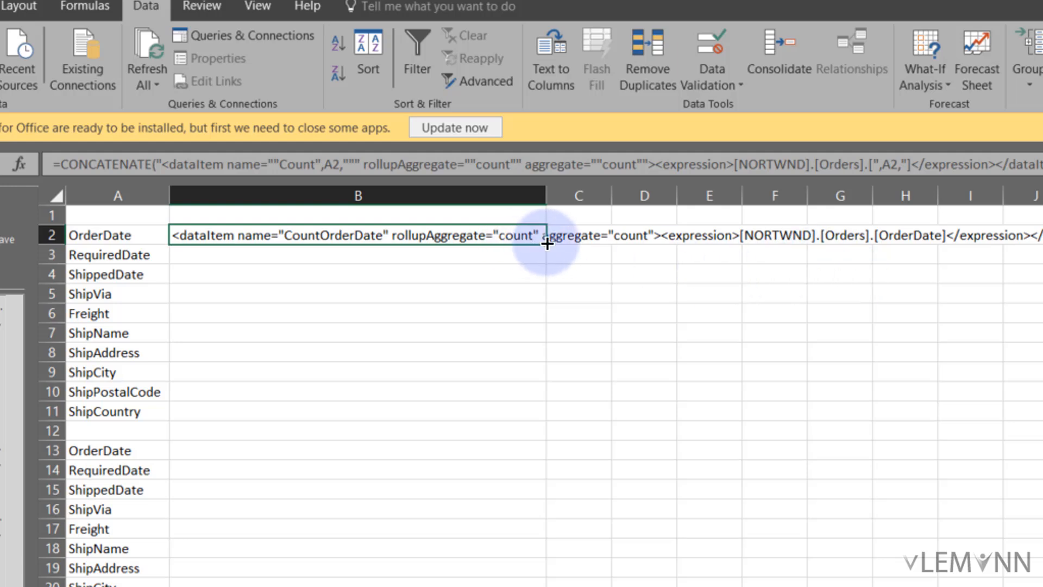
Step: Fill the CONCATENATE formula from cell B2 down to B48, covering all the column name lists
{"action": "left_click", "coordinate": [736, 314]}
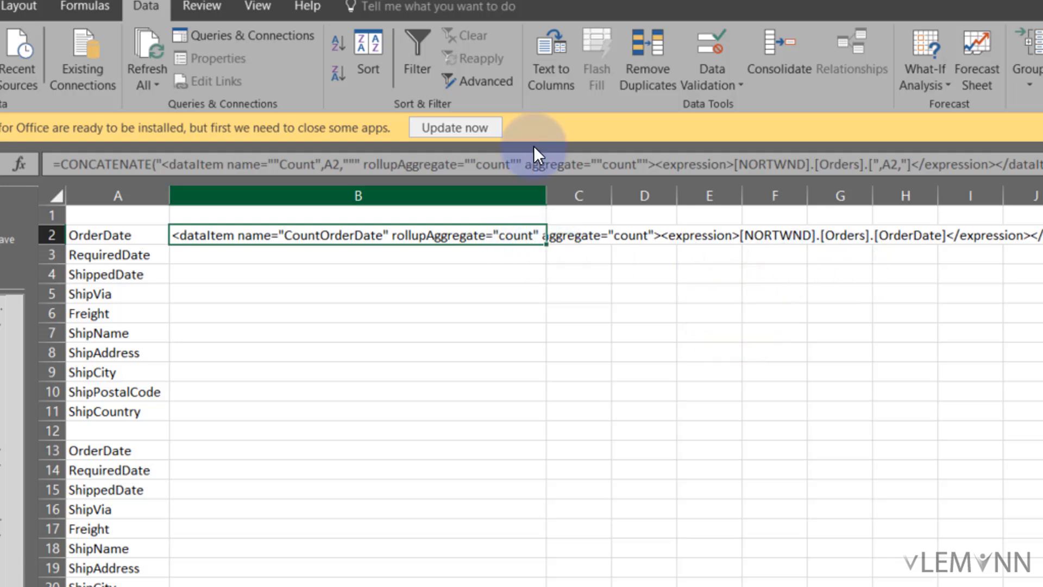
{"action": "left_click_drag", "start_coordinate": [547, 244], "coordinate": [497, 586]}
{"action": "key", "text": "ctrl+d"}
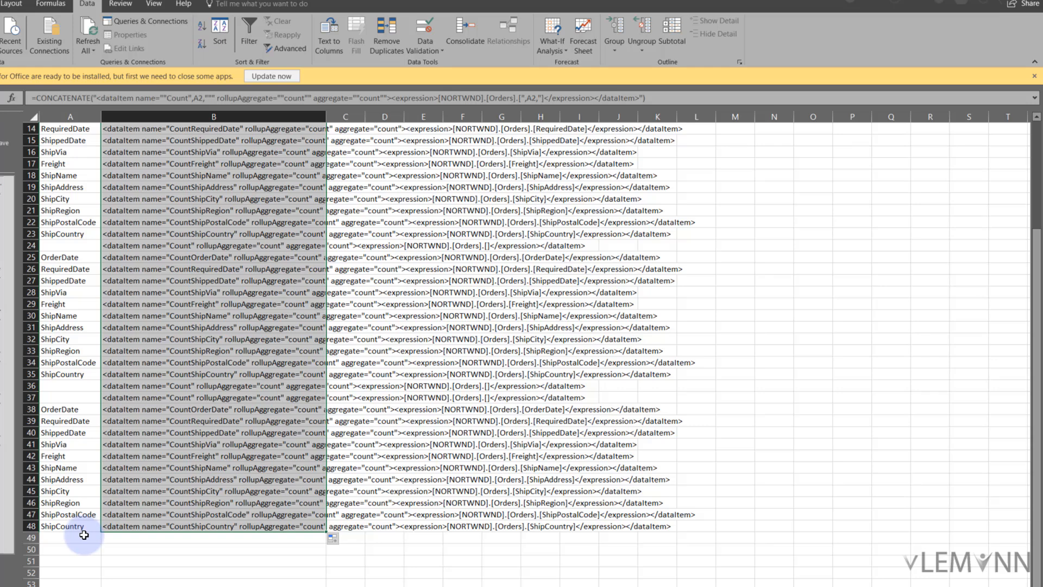
{"action": "scroll", "coordinate": [84, 535], "scroll_direction": "up", "scroll_amount": 5}
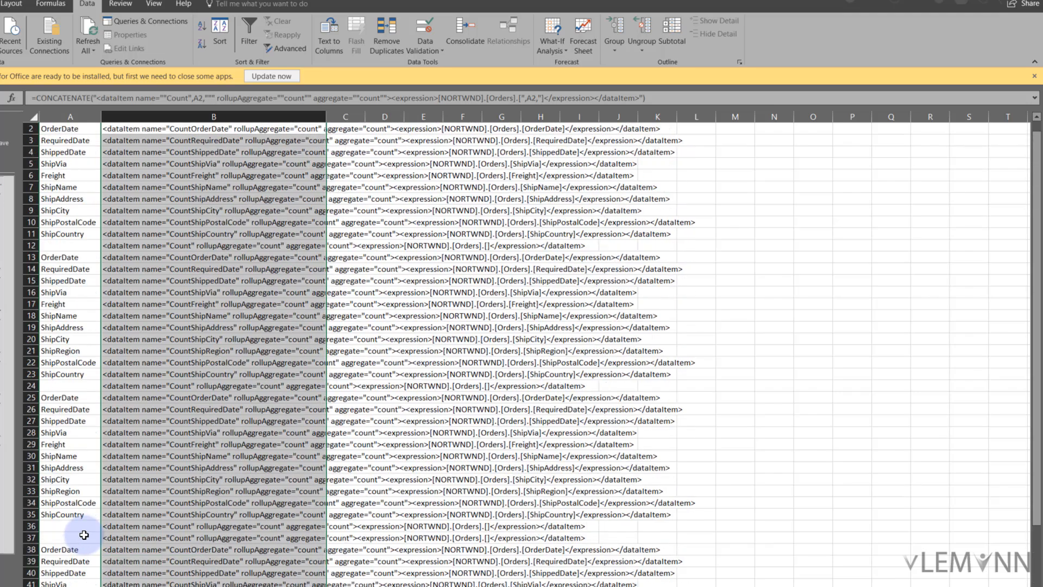
{"action": "scroll", "coordinate": [83, 535], "scroll_direction": "down", "scroll_amount": 4}
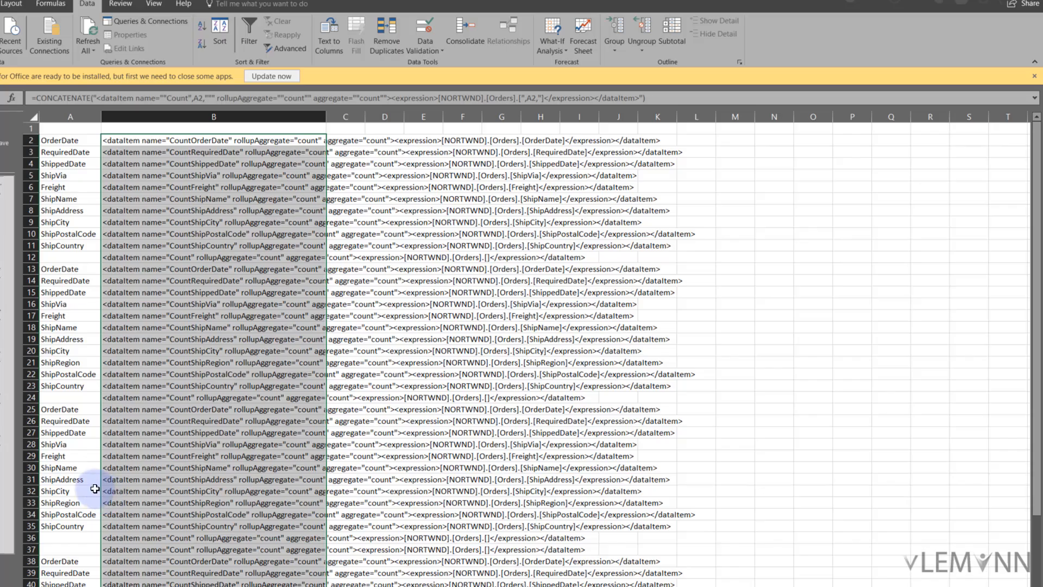
Step: Copy the generated XML in B2:B11 and paste it over the dataItem line in Notepad, removing the trailing blank line
{"action": "left_click", "coordinate": [70, 257]}
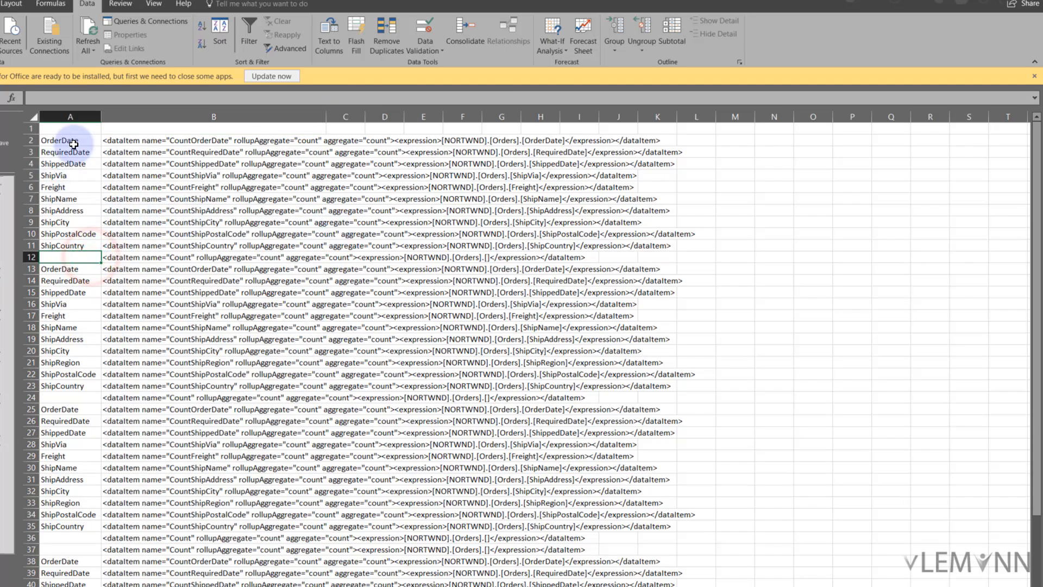
{"action": "left_click_drag", "start_coordinate": [31, 141], "coordinate": [25, 239]}
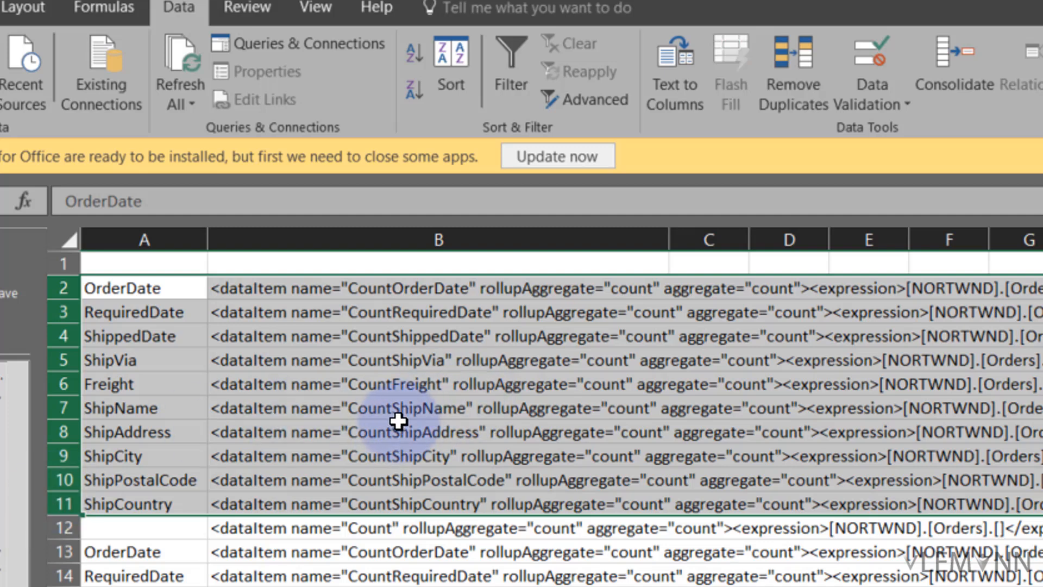
{"action": "left_click", "coordinate": [330, 432]}
{"action": "left_click_drag", "start_coordinate": [163, 288], "coordinate": [156, 500]}
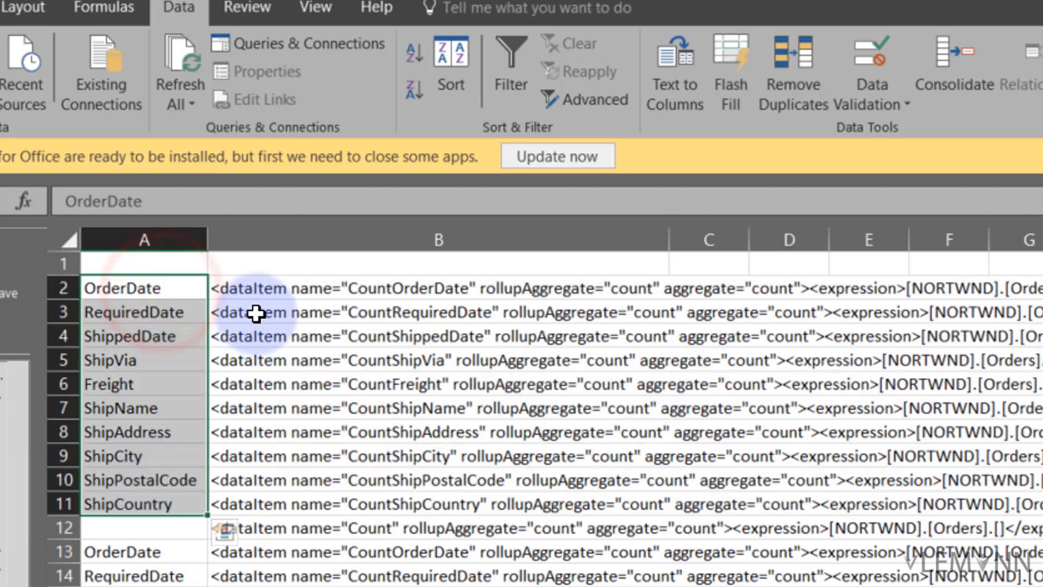
{"action": "left_click_drag", "start_coordinate": [256, 288], "coordinate": [259, 336]}
{"action": "left_click_drag", "start_coordinate": [261, 393], "coordinate": [284, 500]}
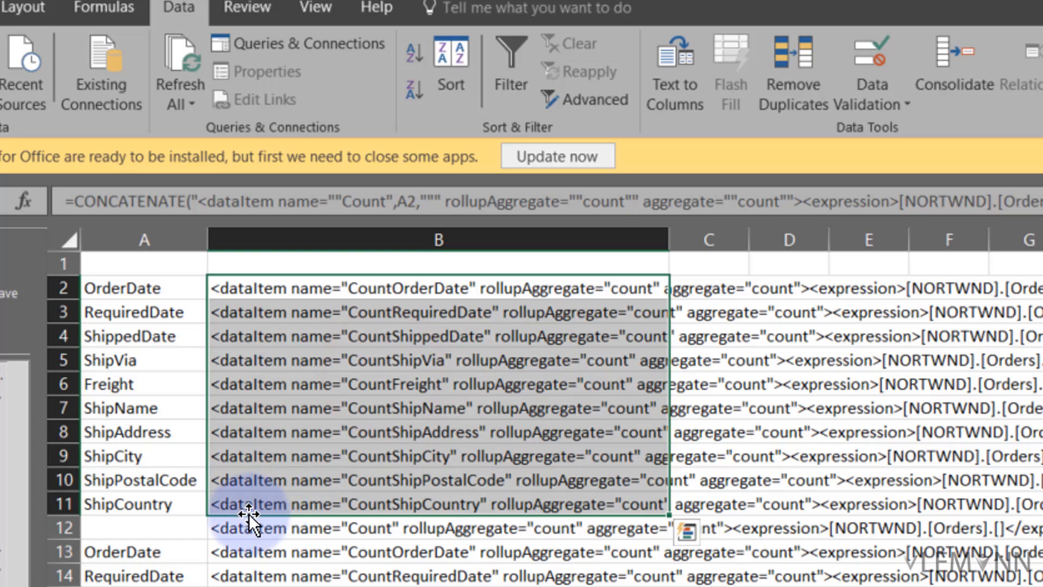
{"action": "key", "text": "ctrl+c"}
{"action": "key", "text": "alt+Tab"}
{"action": "key", "text": "Tab"}
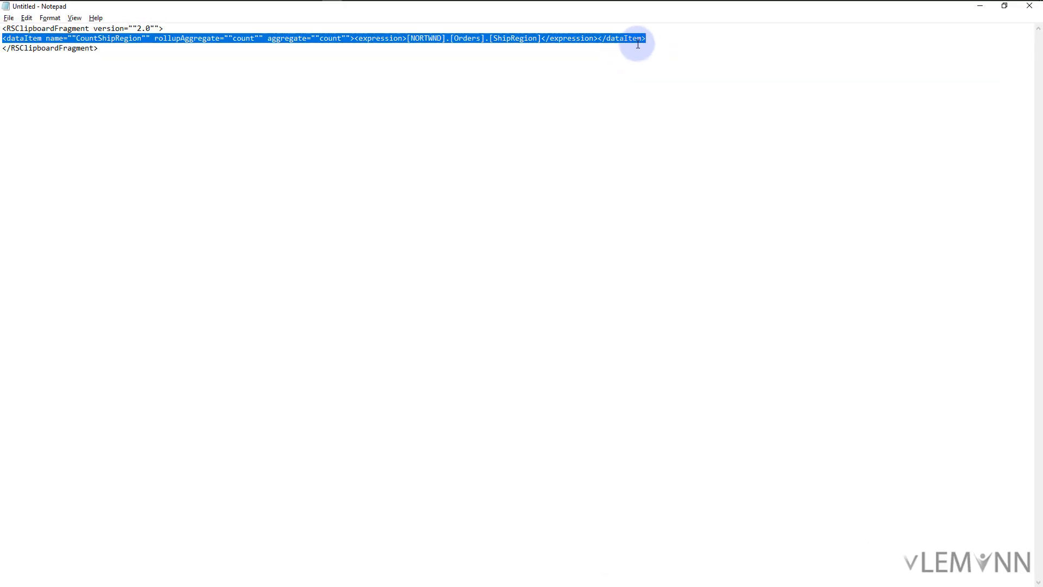
{"action": "key", "text": "ctrl+v"}
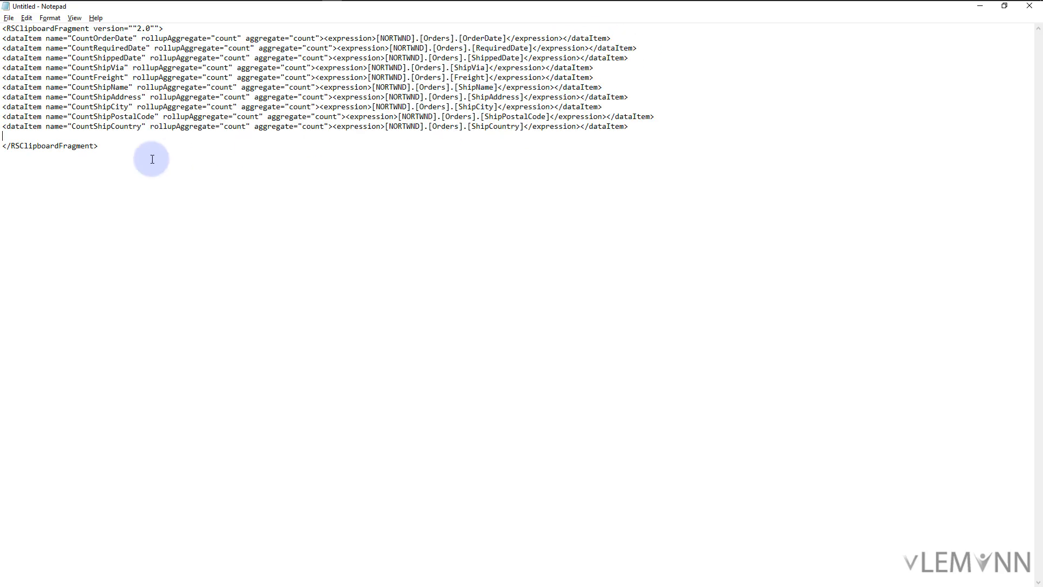
{"action": "key", "text": "BackSpace"}
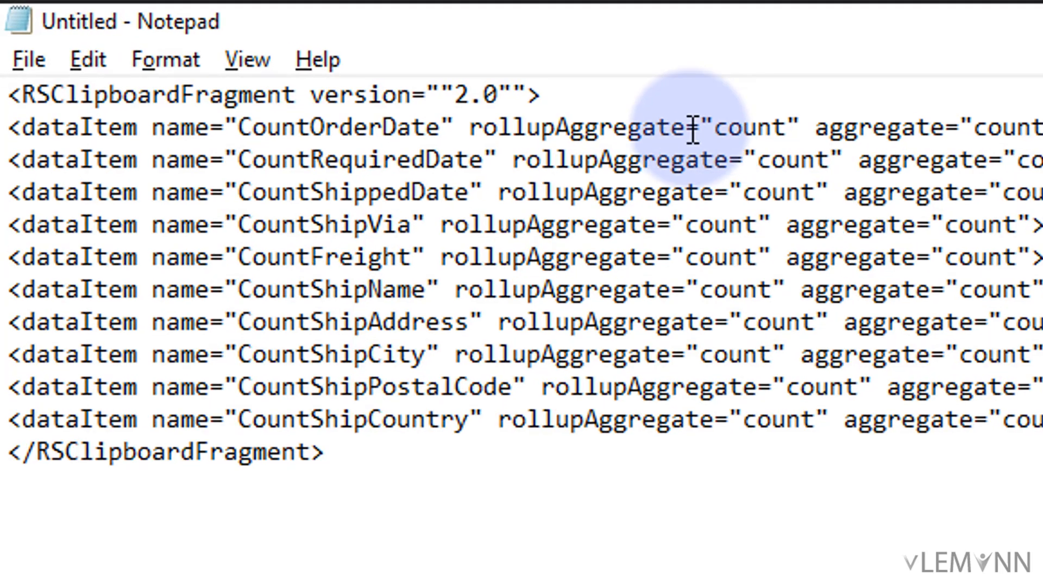
Step: Change the doubled quotes around the RSClipboardFragment version number to single pairs, giving version="2.0"
{"action": "left_click_drag", "start_coordinate": [700, 128], "coordinate": [717, 125]}
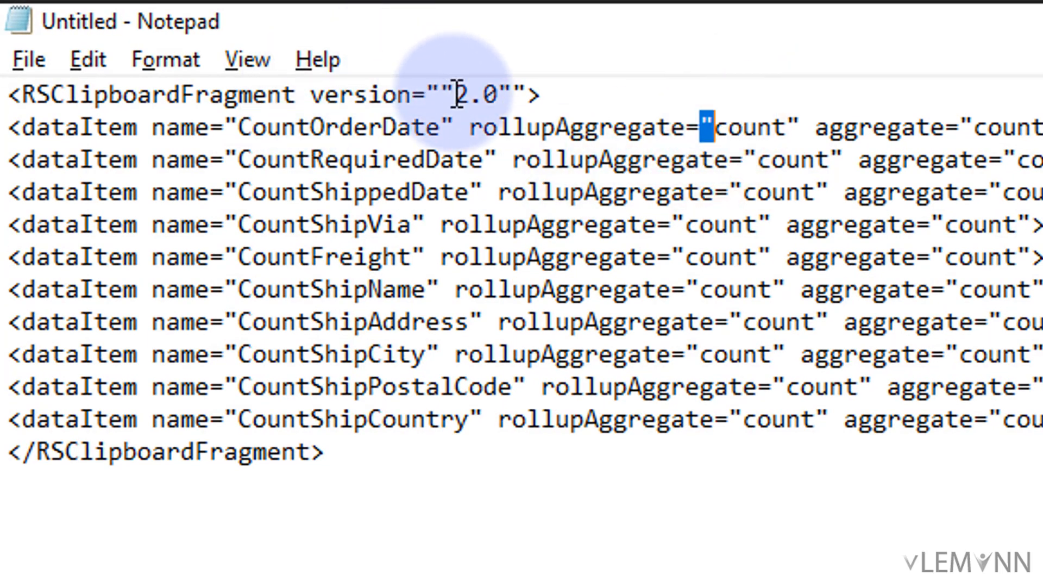
{"action": "left_click_drag", "start_coordinate": [459, 93], "coordinate": [435, 93]}
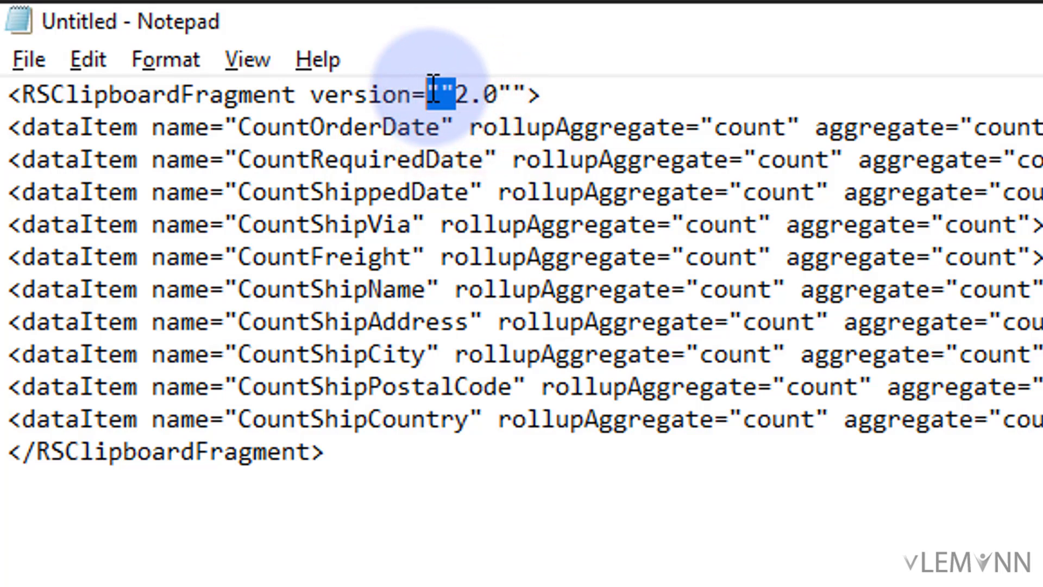
{"action": "type", "text": "\""}
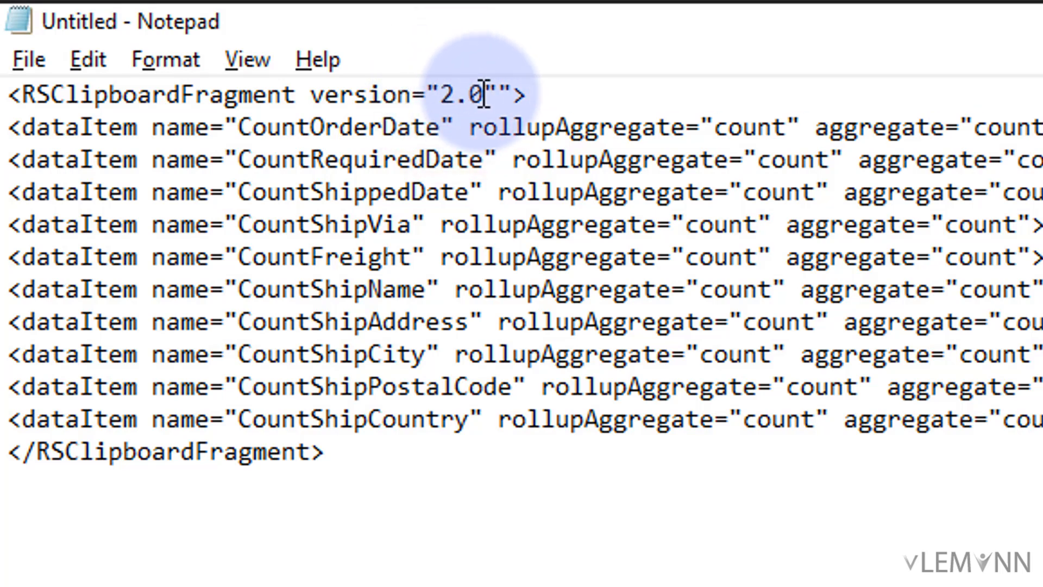
{"action": "left_click_drag", "start_coordinate": [483, 94], "coordinate": [506, 95]}
{"action": "type", "text": "\""}
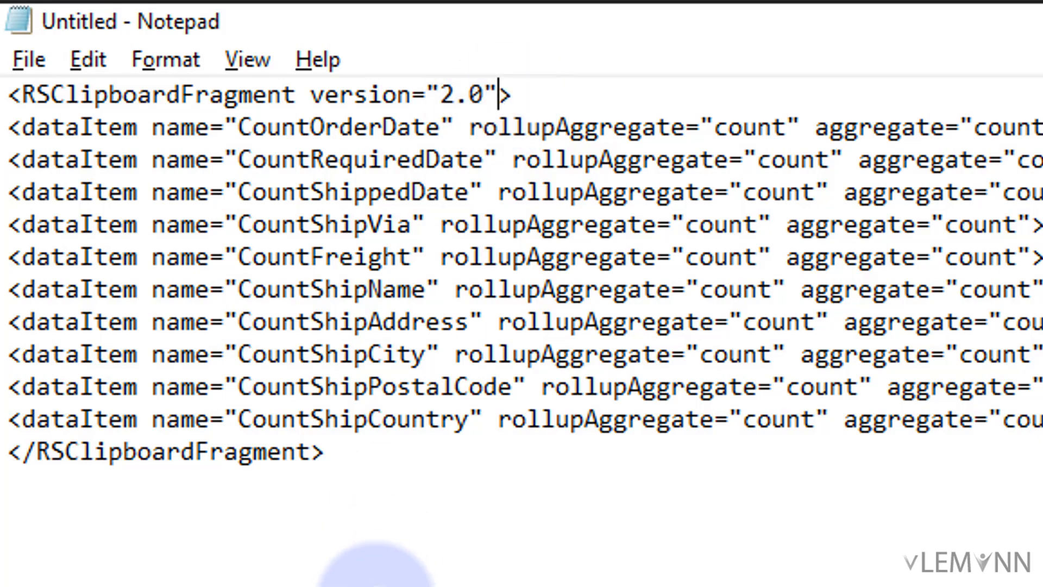
Step: Copy the complete XML fragment from Notepad and paste it into the query's Data Items in Cognos Report Studio
{"action": "key", "text": "ctrl+a"}
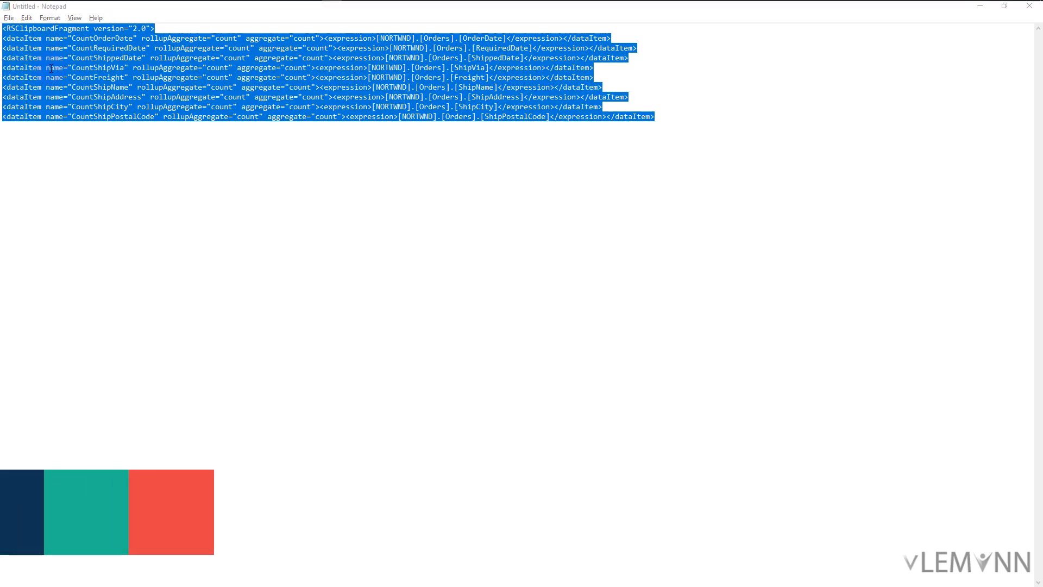
{"action": "key", "text": "alt+Tab"}
{"action": "key", "text": "alt+Tab"}
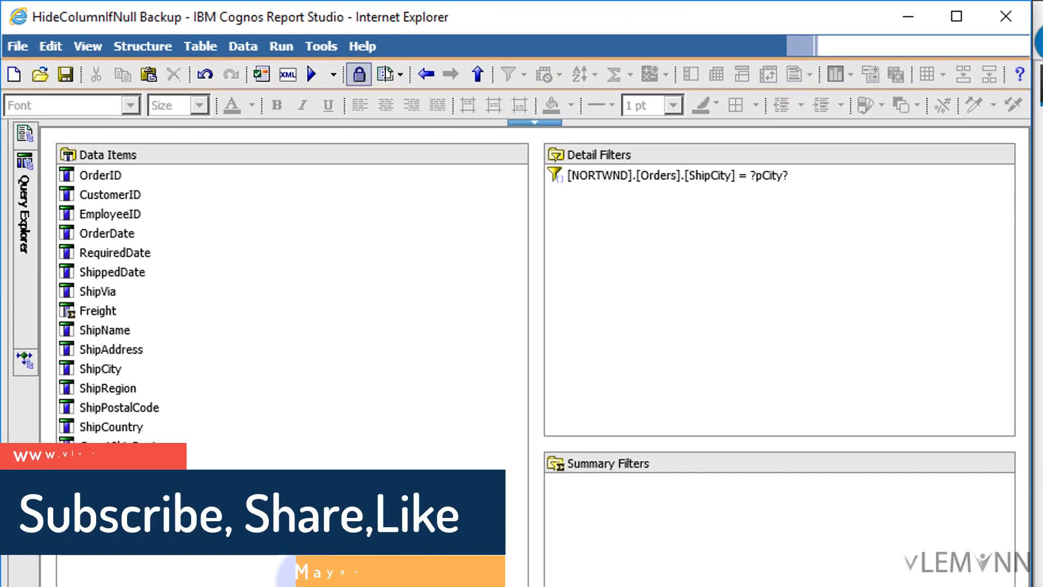
{"action": "key", "text": "ctrl+v"}
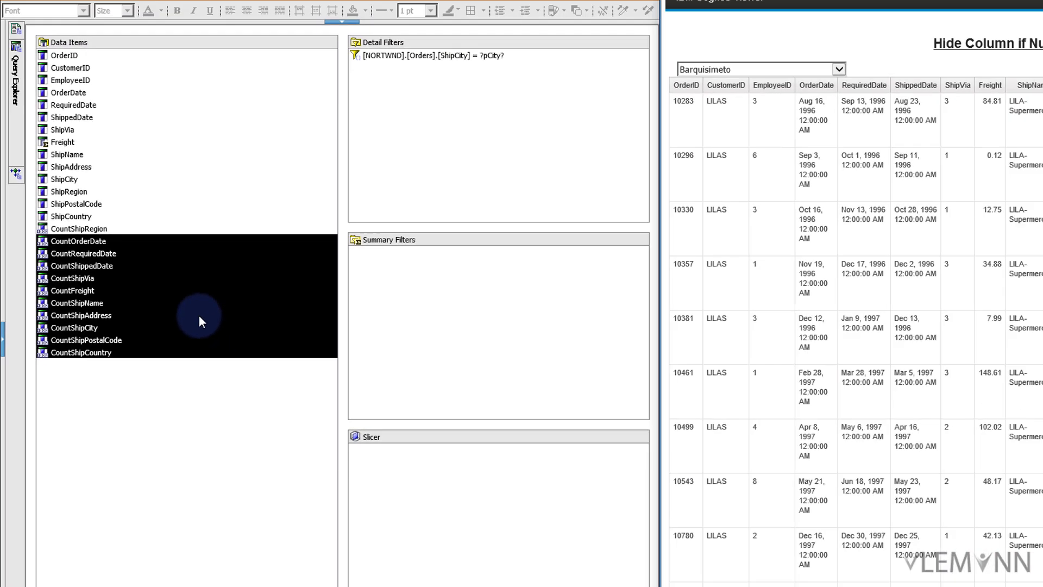
{"action": "key", "text": "alt+Tab"}
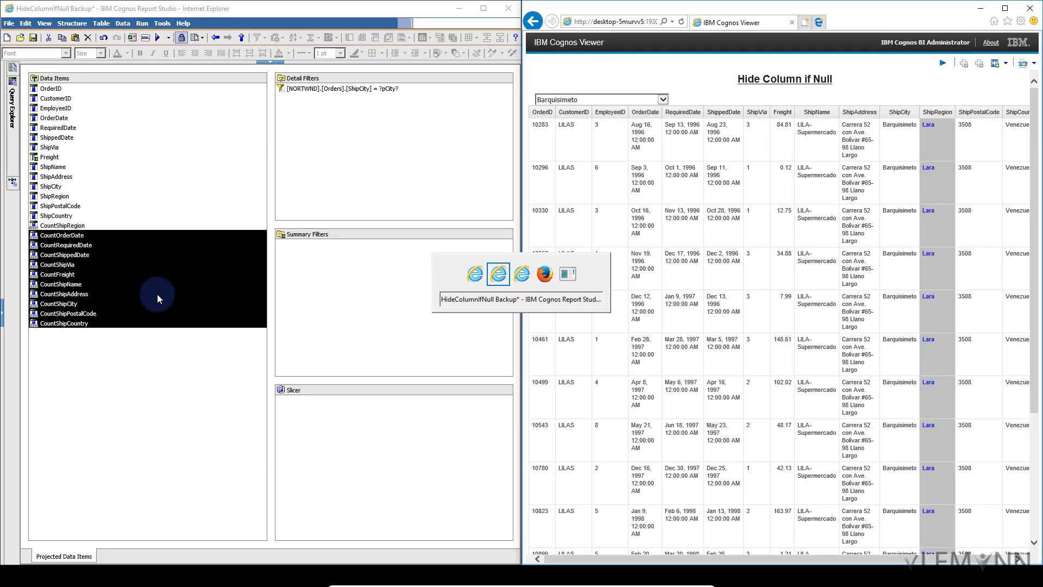
Step: Copy the generated XML in B2:B48 of the Excel sheet and paste it over the dataItem lines in Notepad
{"action": "key", "text": "alt+Tab"}
{"action": "key", "text": "alt+shift+Tab"}
{"action": "key", "text": "alt+shift+Tab"}
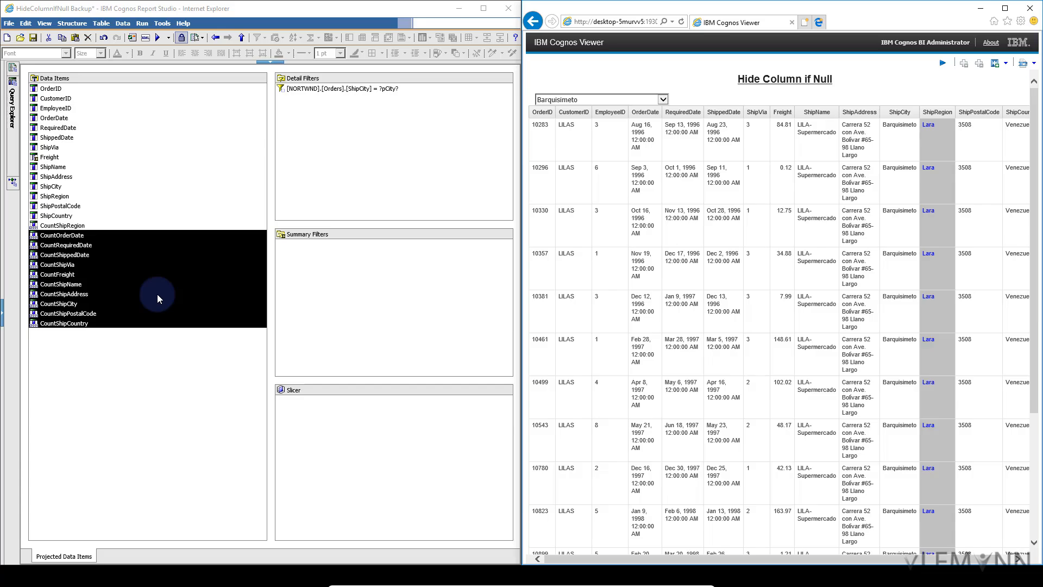
{"action": "key", "text": "alt+Tab"}
{"action": "key", "text": "alt+Tab"}
{"action": "key", "text": "Tab"}
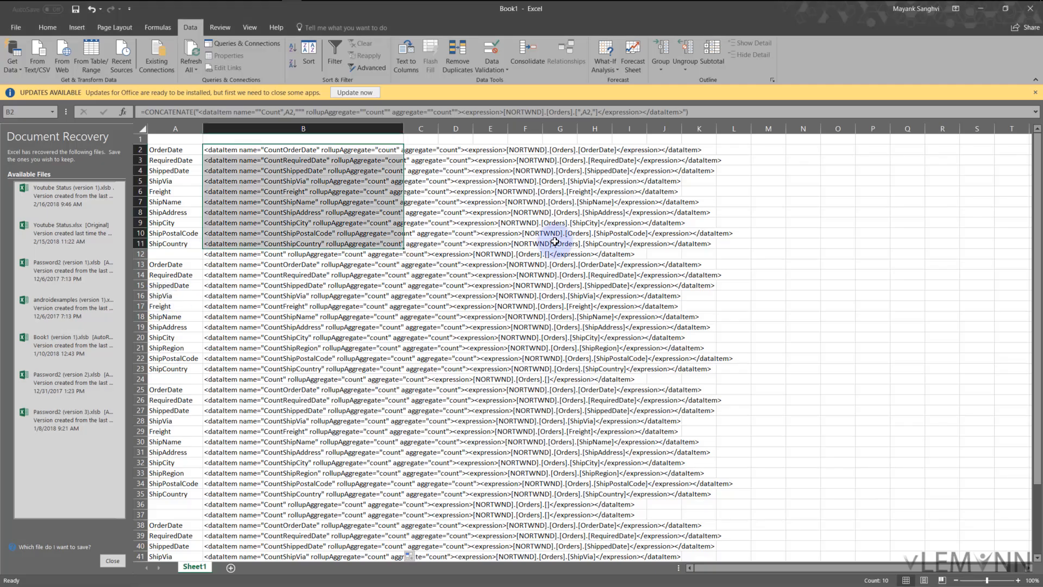
{"action": "scroll", "coordinate": [293, 348], "scroll_direction": "down", "scroll_amount": 5}
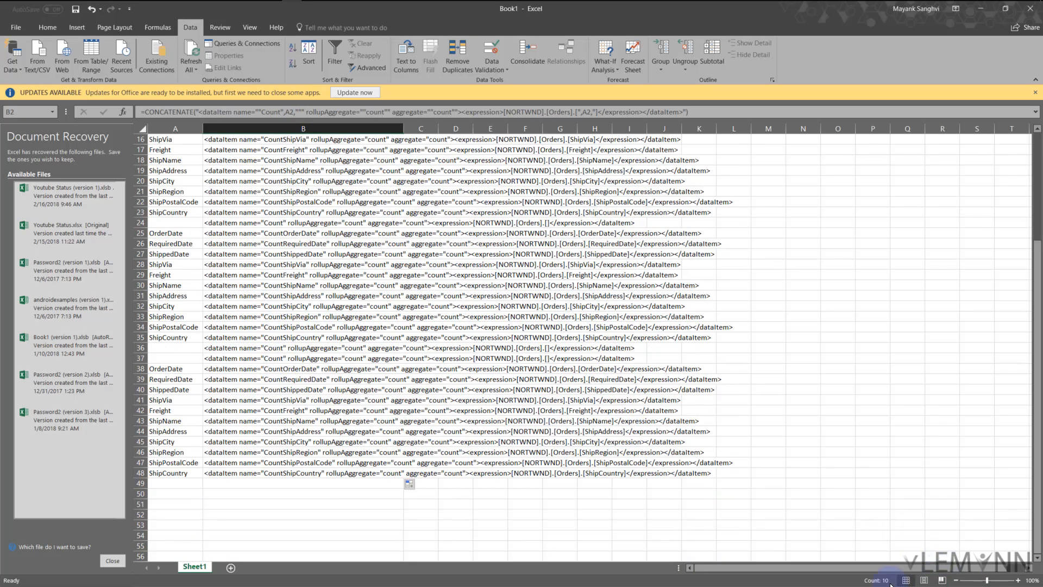
{"action": "left_click", "coordinate": [251, 474]}
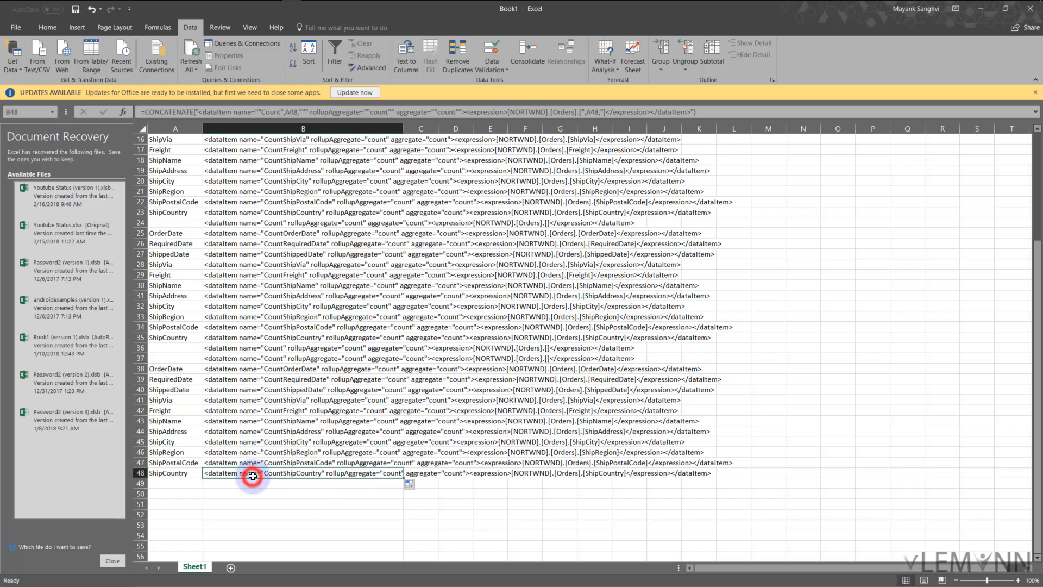
{"action": "scroll", "coordinate": [253, 476], "scroll_direction": "up", "scroll_amount": 5}
{"action": "left_click", "coordinate": [235, 149], "text": "shift"}
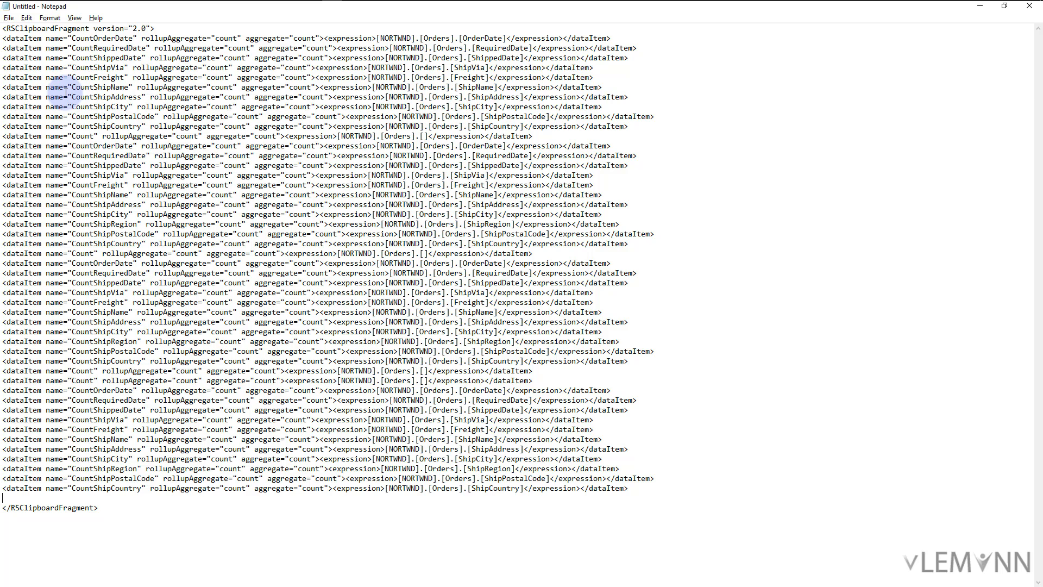
{"action": "key", "text": "alt+Tab"}
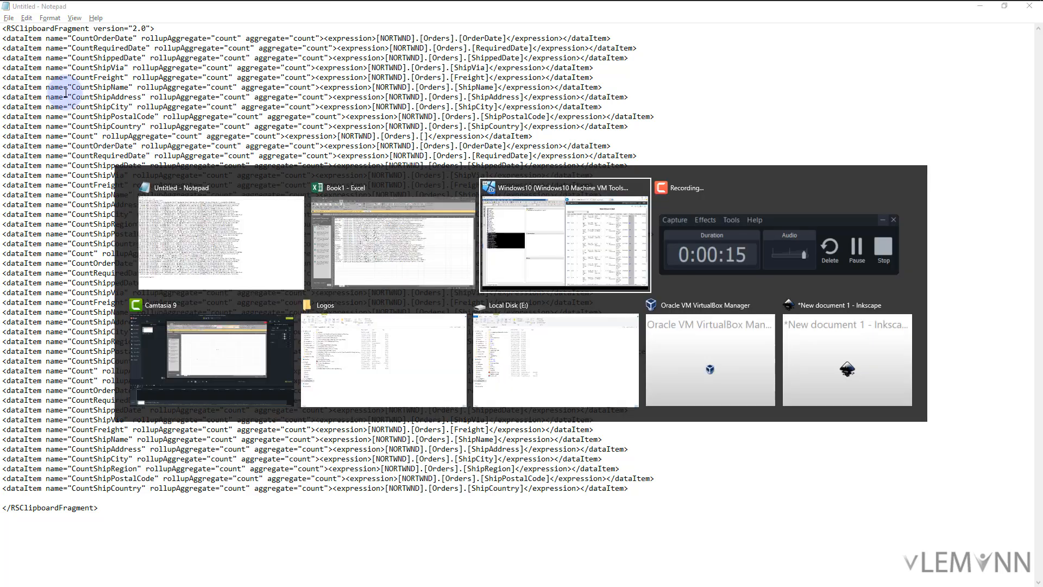
{"action": "key", "text": "alt+Tab"}
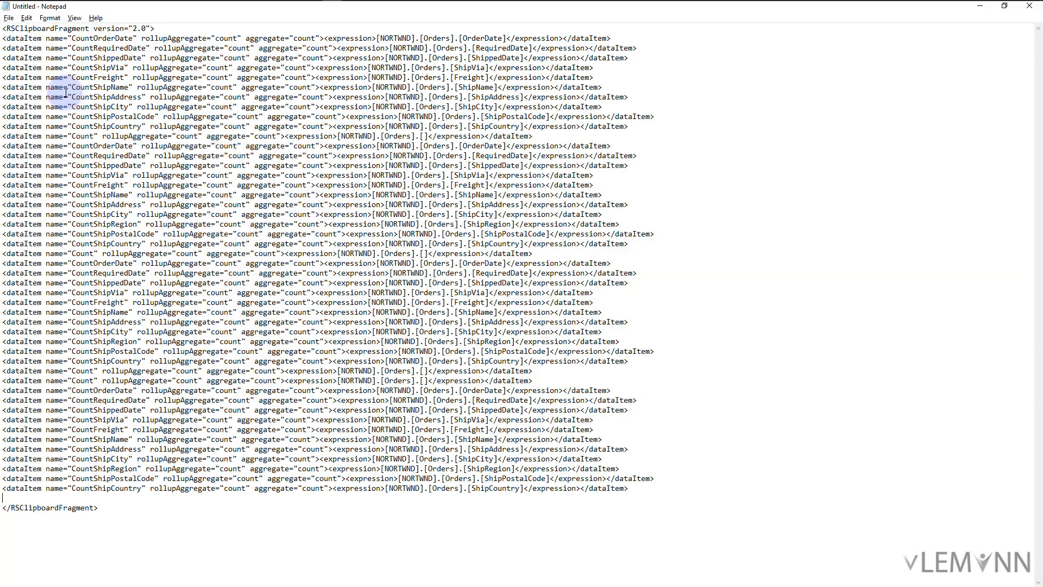
{"action": "left_click", "coordinate": [69, 73]}
{"action": "left_click", "coordinate": [43, 493]}
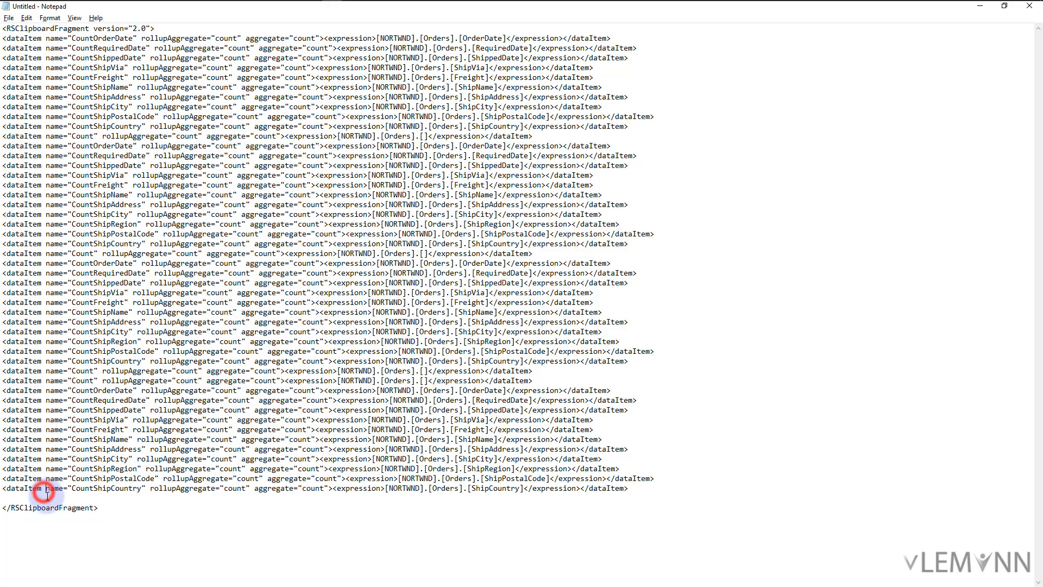
Step: Switch to Cognos Report Studio and open the report's Variables in the Condition Explorer
{"action": "key", "text": "alt+Tab"}
{"action": "key", "text": "alt+Tab"}
{"action": "key", "text": "Tab"}
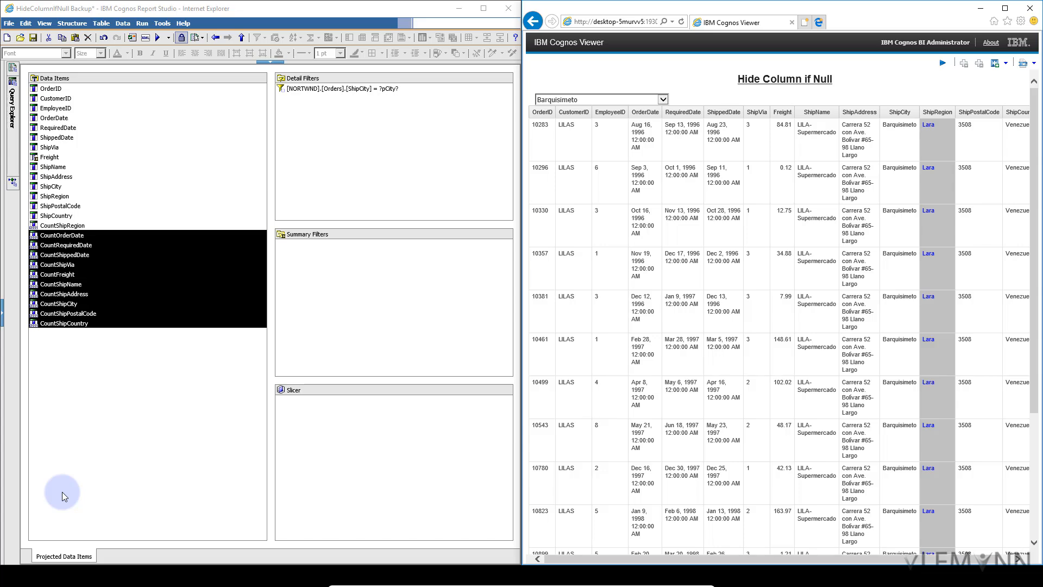
{"action": "mouse_move", "coordinate": [12, 183]}
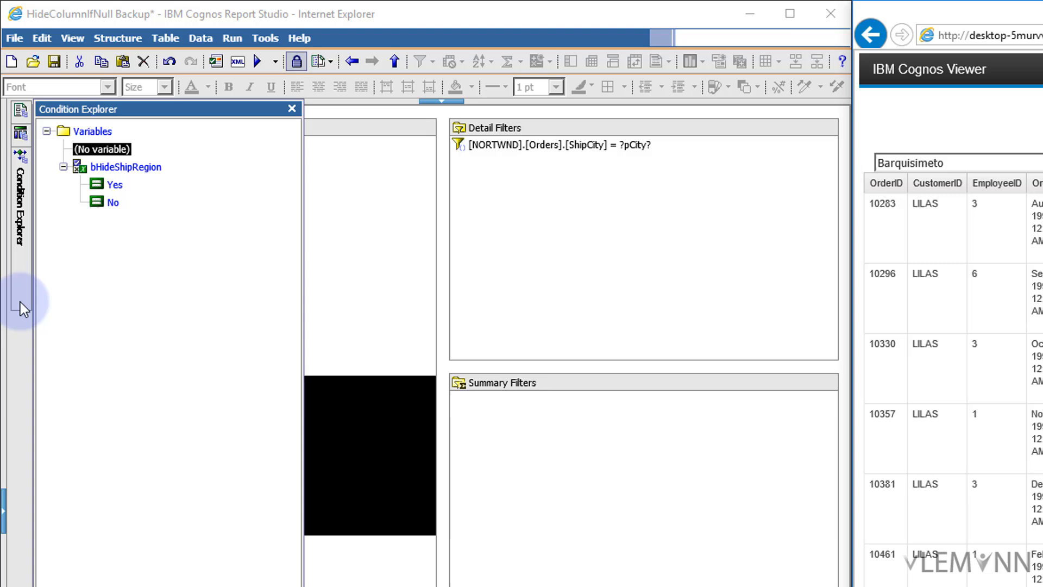
{"action": "left_click", "coordinate": [98, 133]}
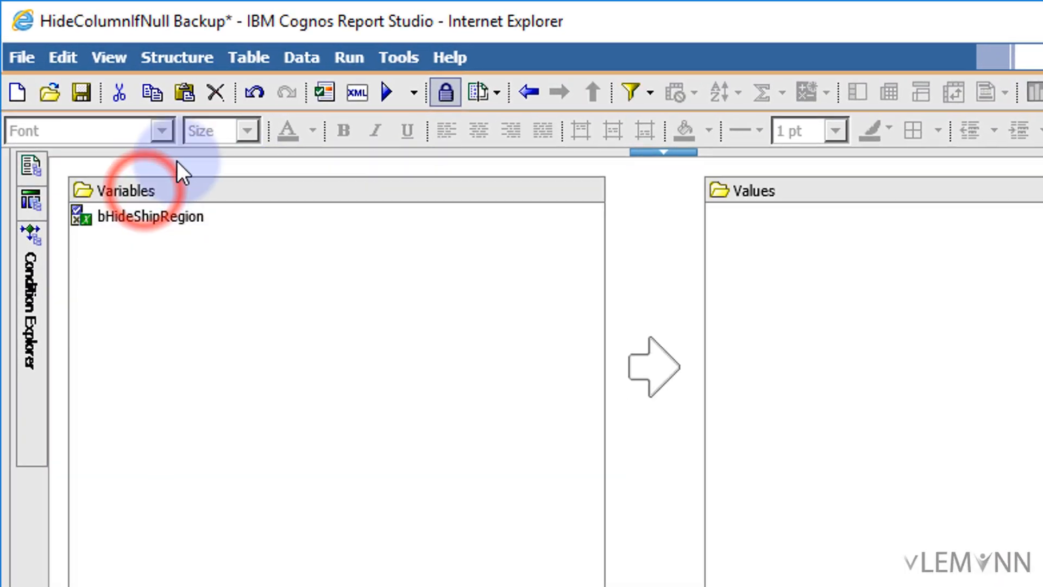
Step: Inspect the report expression of the bHideShipRegion variable, checking its query name and count data item reference
{"action": "left_click", "coordinate": [144, 217]}
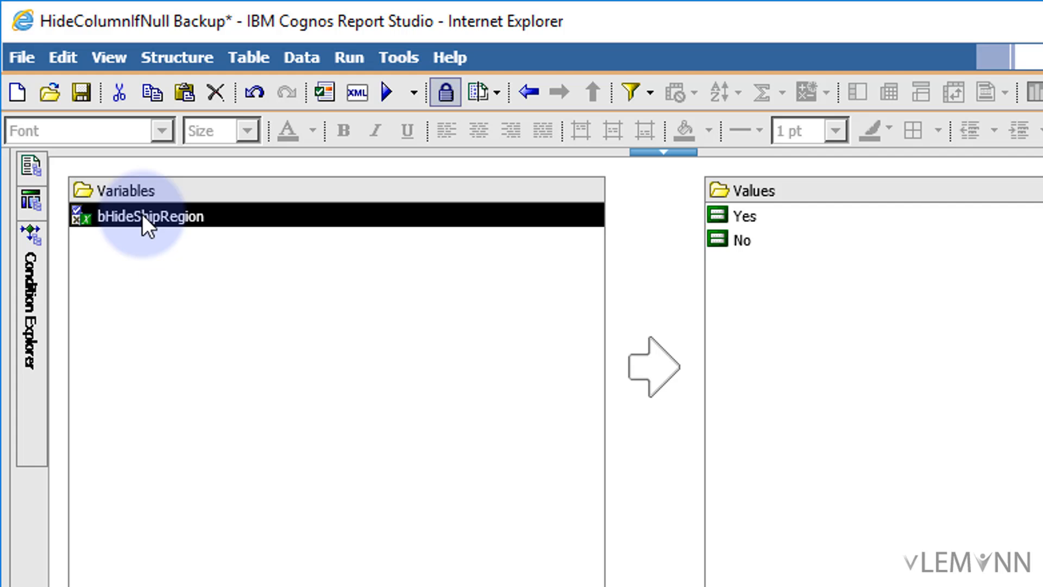
{"action": "double_click", "coordinate": [141, 216]}
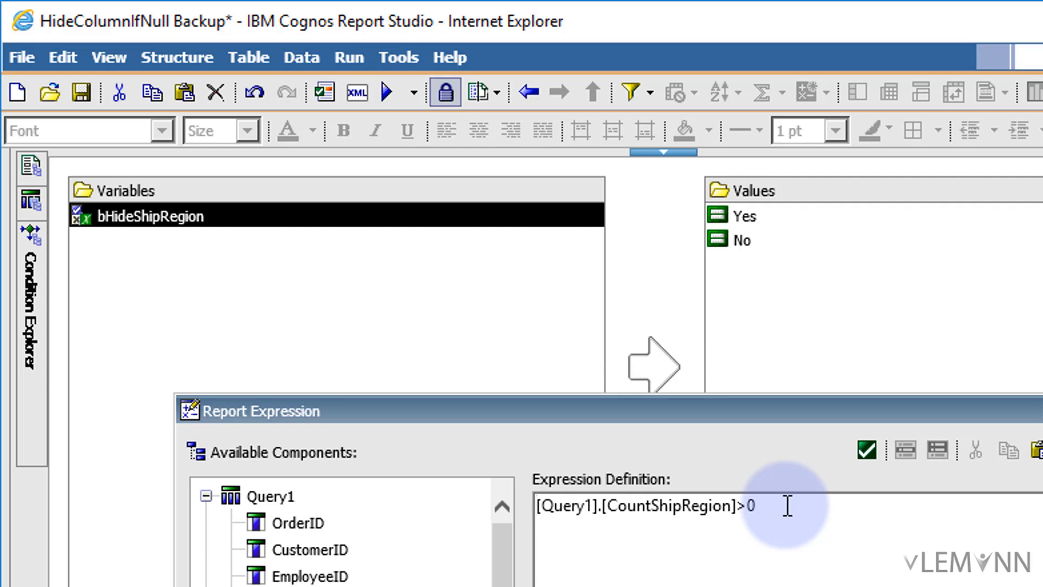
{"action": "left_click_drag", "start_coordinate": [542, 508], "coordinate": [591, 517]}
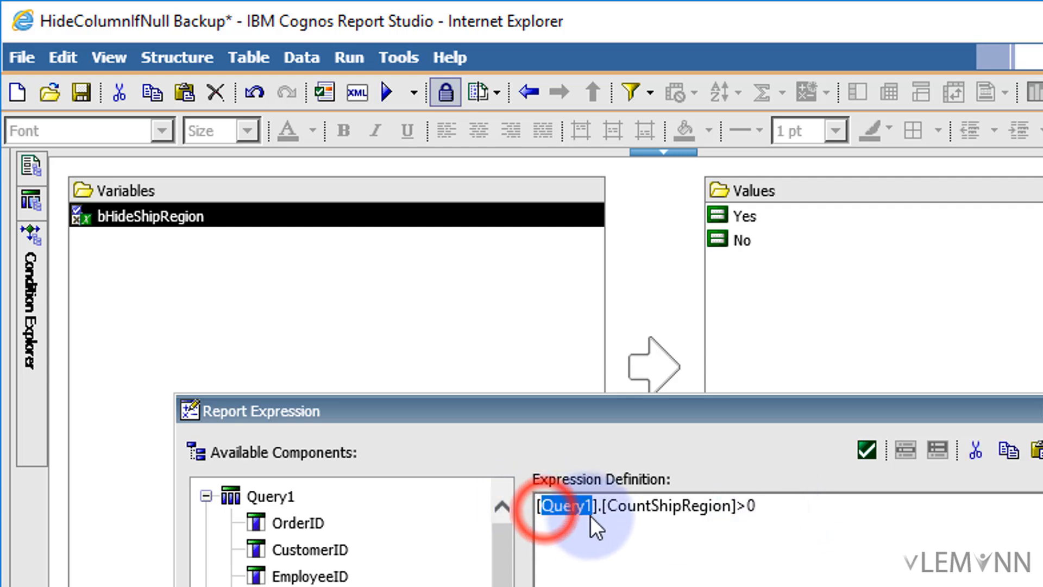
{"action": "left_click", "coordinate": [653, 512]}
{"action": "left_click_drag", "start_coordinate": [670, 512], "coordinate": [729, 512]}
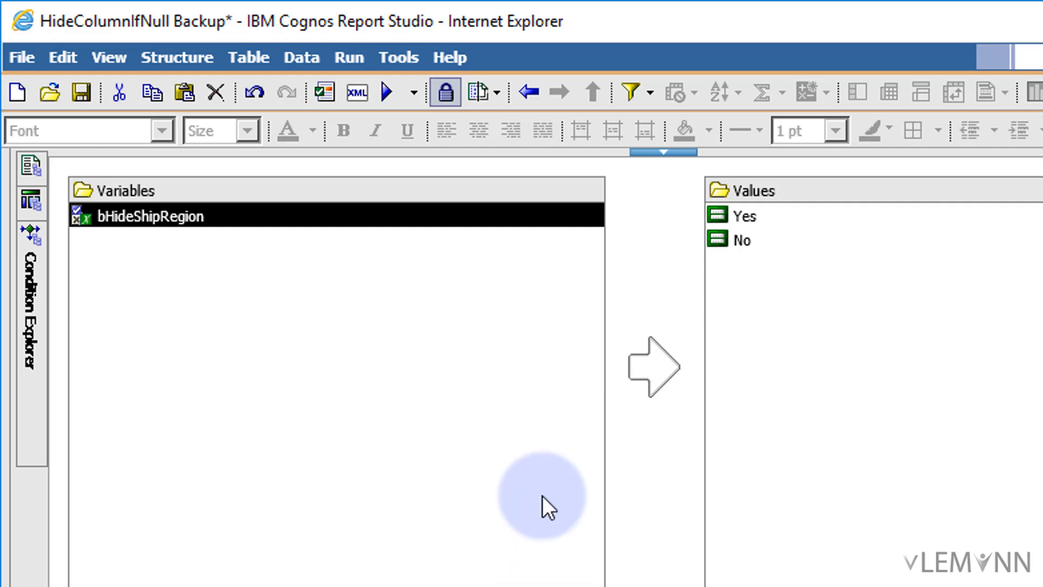
Step: Copy the bHideShipRegion variable and paste its XML into Notepad, replacing all existing text
{"action": "left_click", "coordinate": [267, 216]}
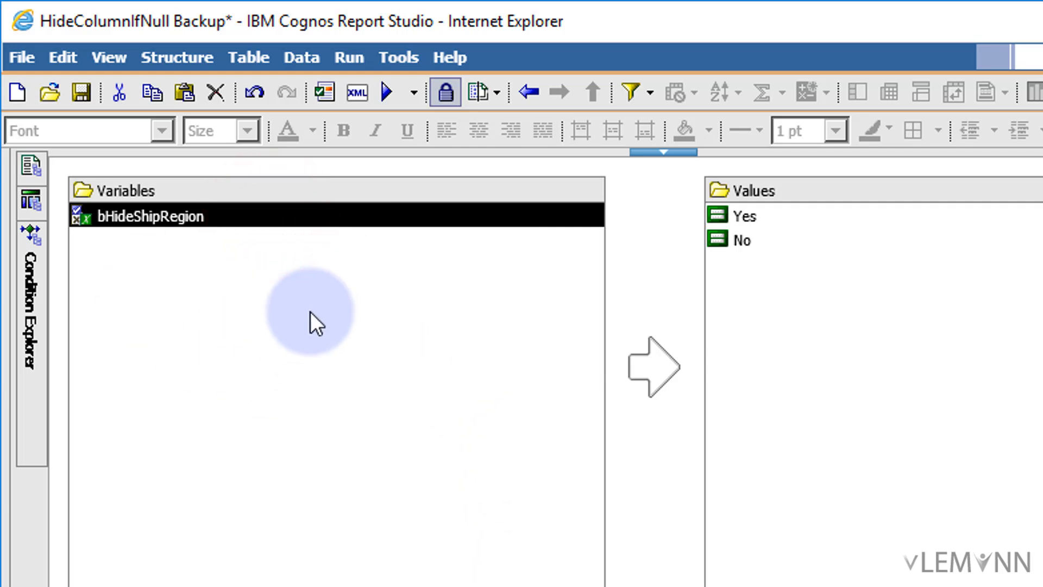
{"action": "key", "text": "alt+Tab"}
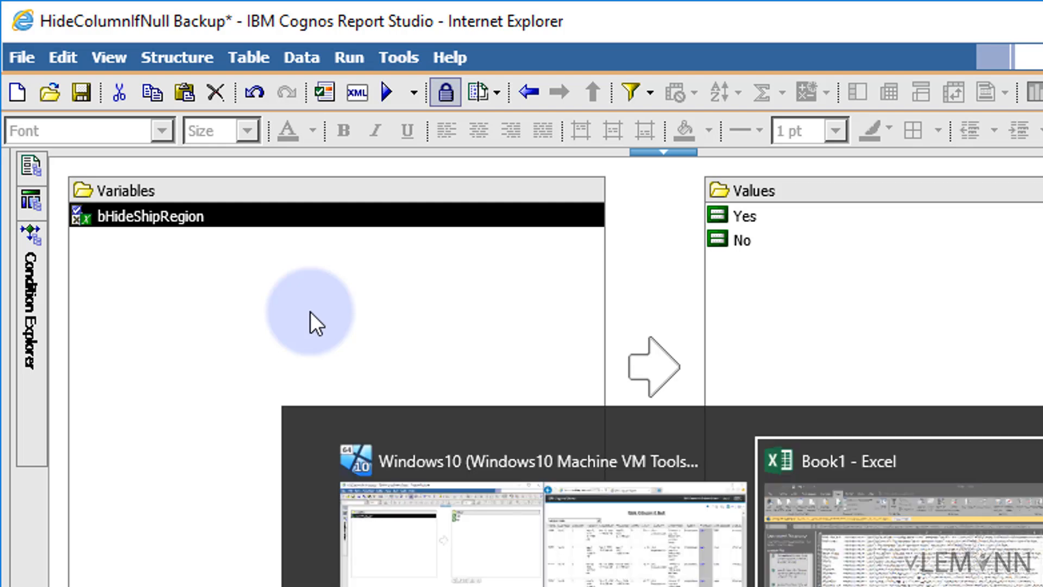
{"action": "left_click", "coordinate": [608, 359]}
{"action": "key", "text": "ctrl+a"}
{"action": "type", "text": "<RSClipboardFragment version=\"2.0\"><reportVariable type=\"boolean\" name=\"bHideShipRegion\"> \t\t\t<reportExpression>[Query1].[CountShipRegion]&gt;0</reportExpression> \t\t\t<variableValues> \t\t\t\t<variableValue value=\"1\"/> \t\t\t</variableValues> \t\t</reportVariable></RSClipboardFragment>"}
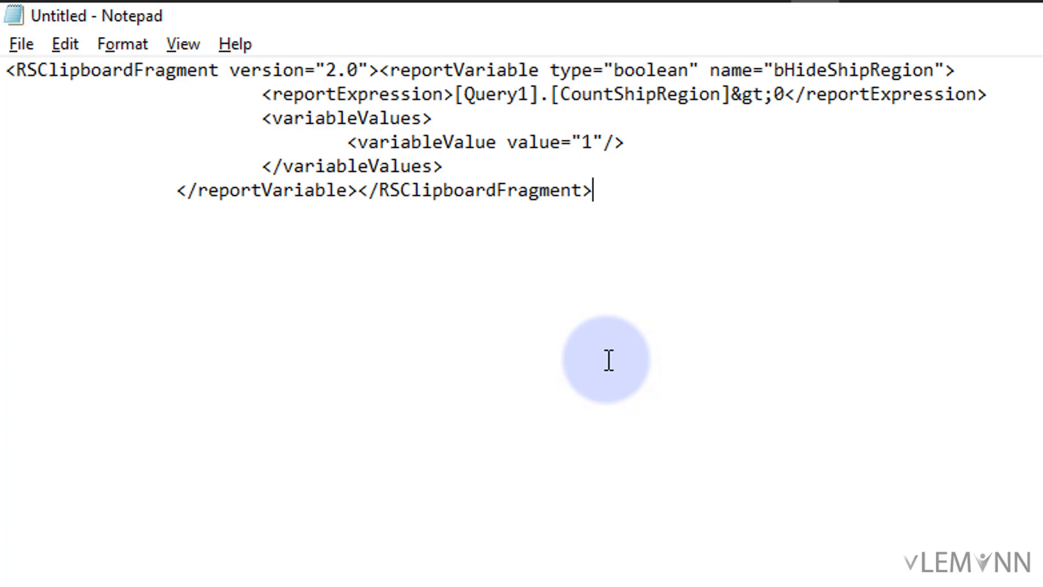
{"action": "left_click", "coordinate": [608, 359]}
Step: Put the opening and closing RSClipboardFragment tags on their own lines, separate from the reportVariable element
{"action": "left_click", "coordinate": [357, 190]}
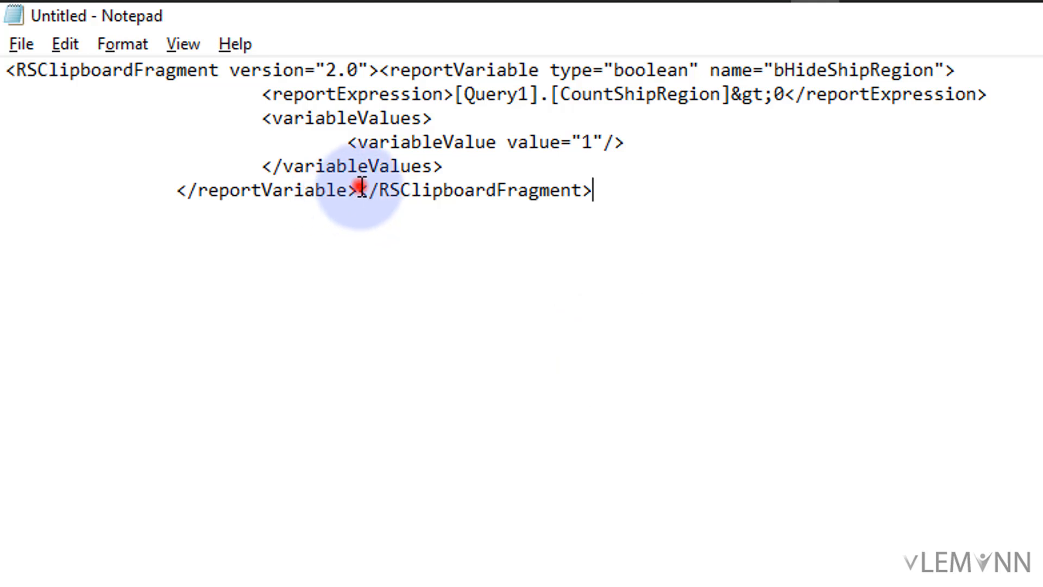
{"action": "key", "text": "Return"}
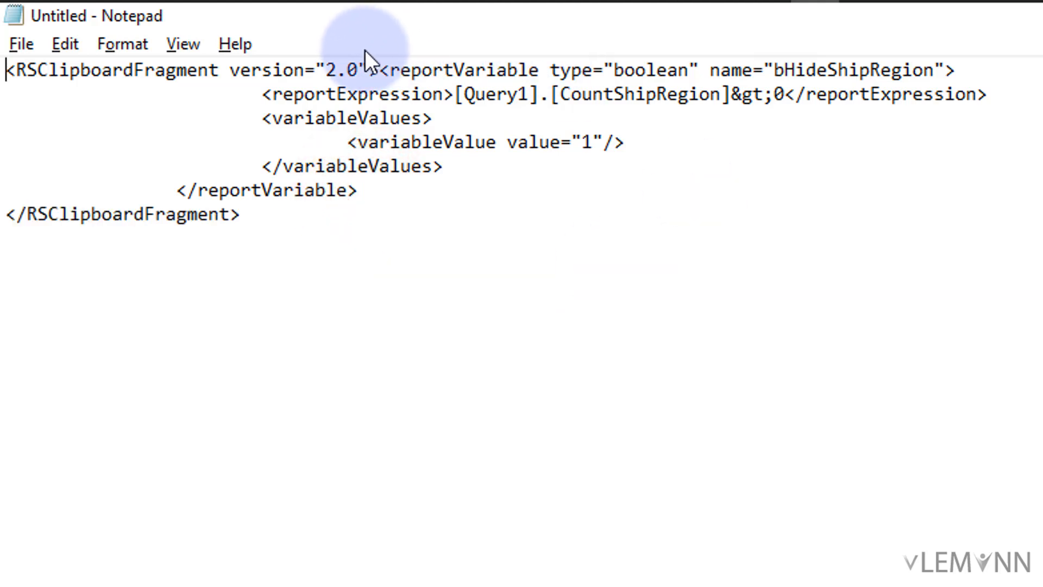
{"action": "left_click", "coordinate": [377, 70]}
{"action": "key", "text": "Return"}
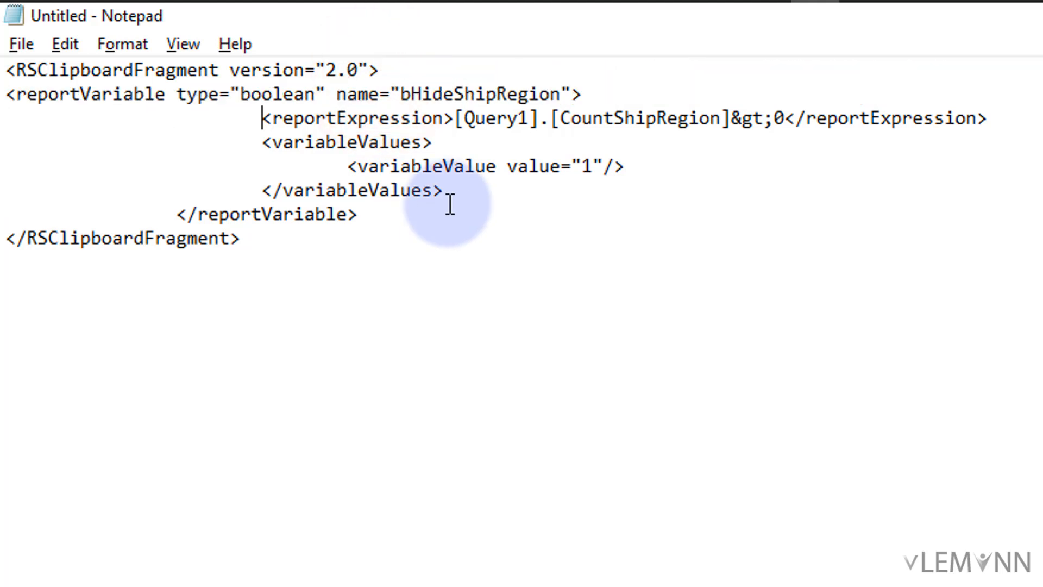
Step: Remove all line breaks and indentation from the variable XML so the whole fragment forms one continuous line
{"action": "key", "text": "BackSpace"}
{"action": "key", "text": "BackSpace"}
{"action": "key", "text": "BackSpace"}
{"action": "key", "text": "BackSpace"}
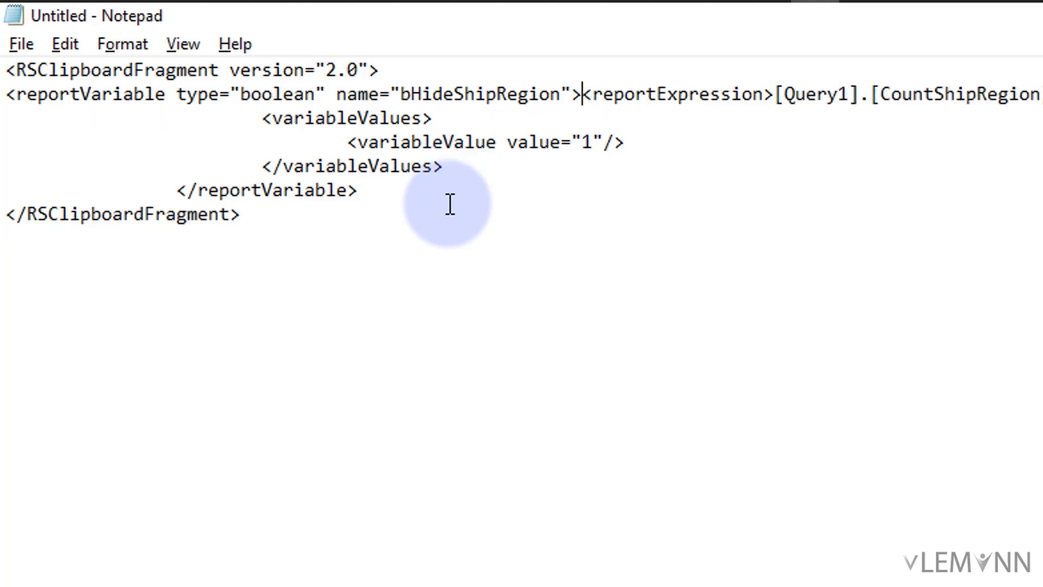
{"action": "key", "text": "Left"}
{"action": "key", "text": "Left"}
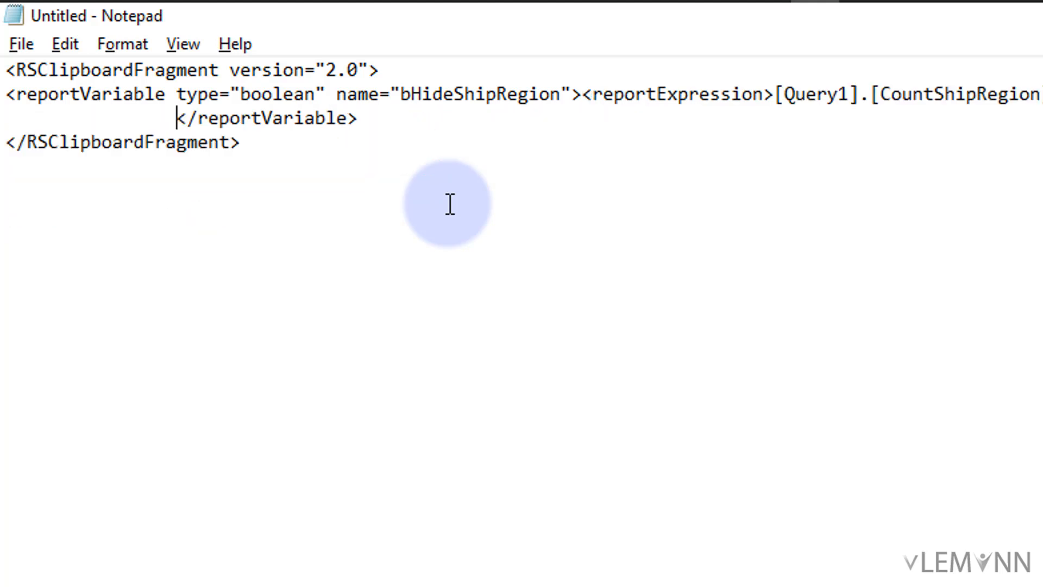
{"action": "key", "text": "shift+Home"}
{"action": "key", "text": "BackSpace"}
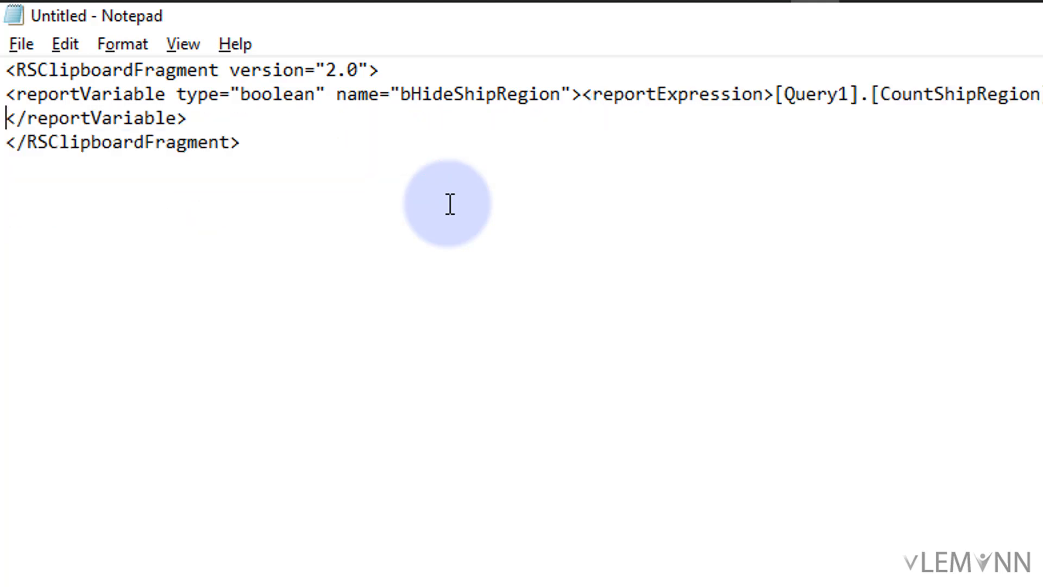
{"action": "key", "text": "BackSpace"}
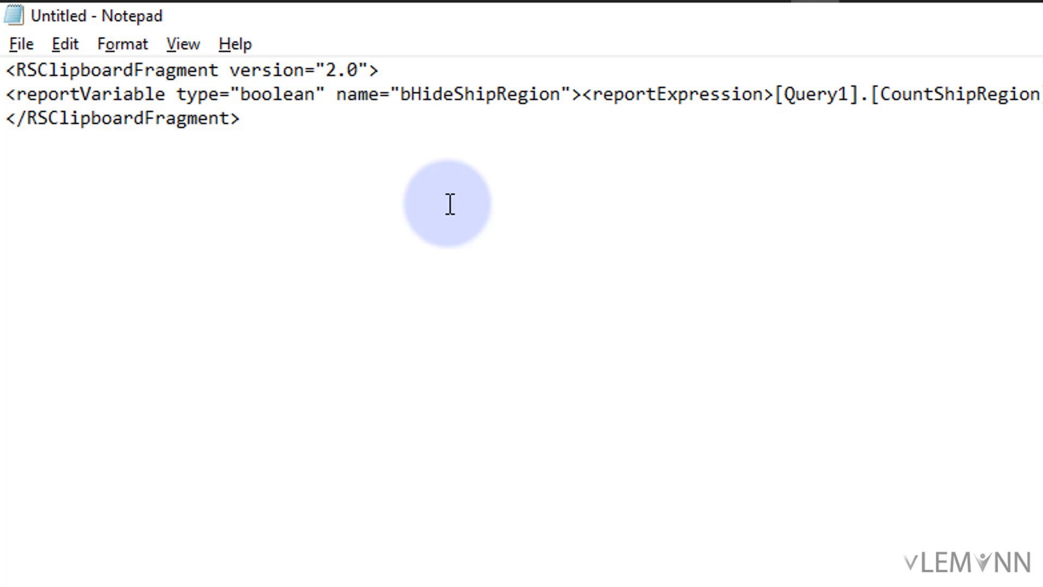
{"action": "key", "text": "BackSpace"}
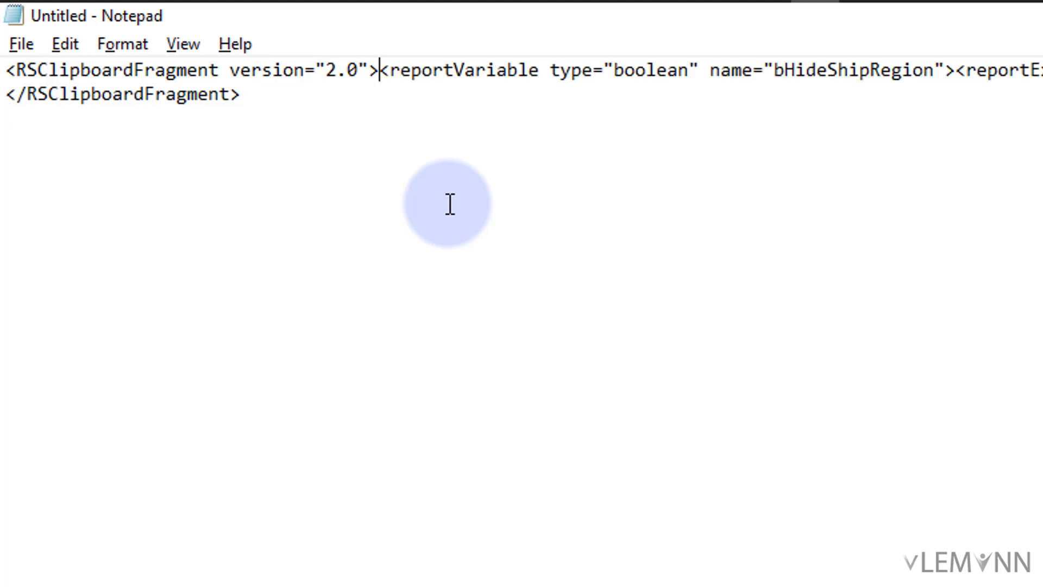
{"action": "key", "text": "End"}
{"action": "key", "text": "Delete"}
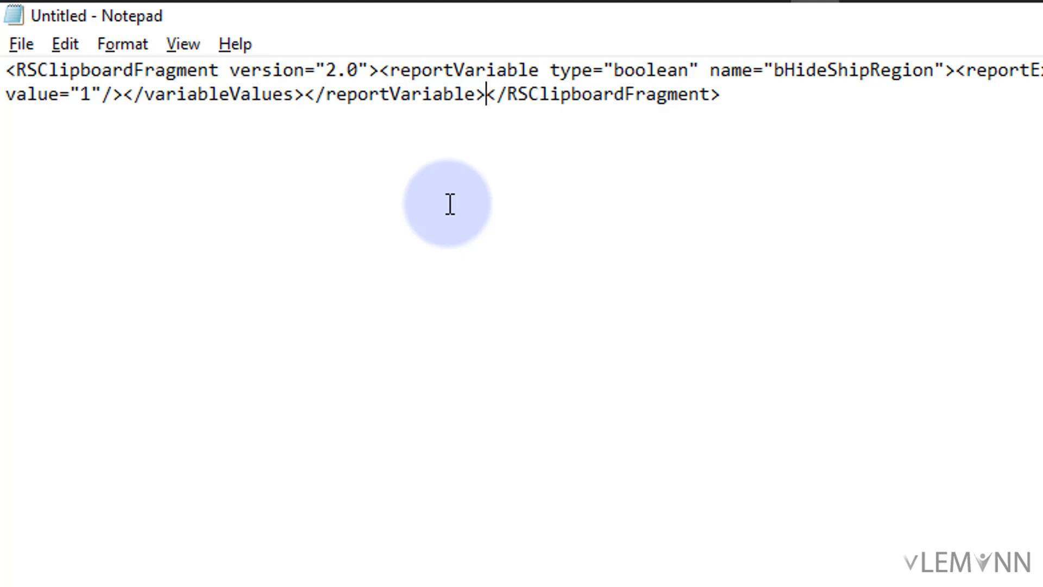
Step: Replace every double quote in the Notepad fragment with two double quotes, and select the complete text
{"action": "key", "text": "ctrl+h"}
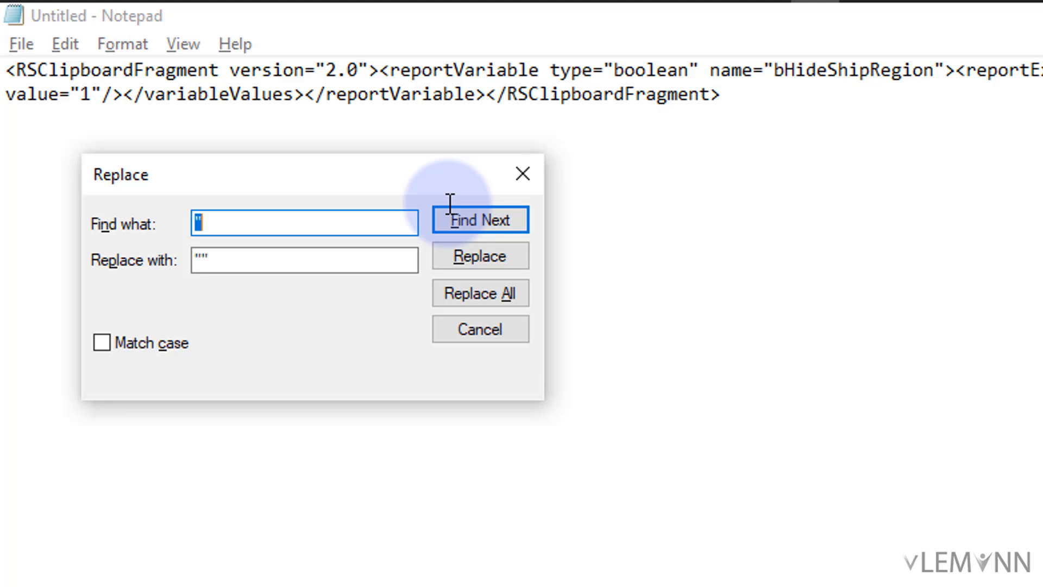
{"action": "left_click", "coordinate": [483, 294]}
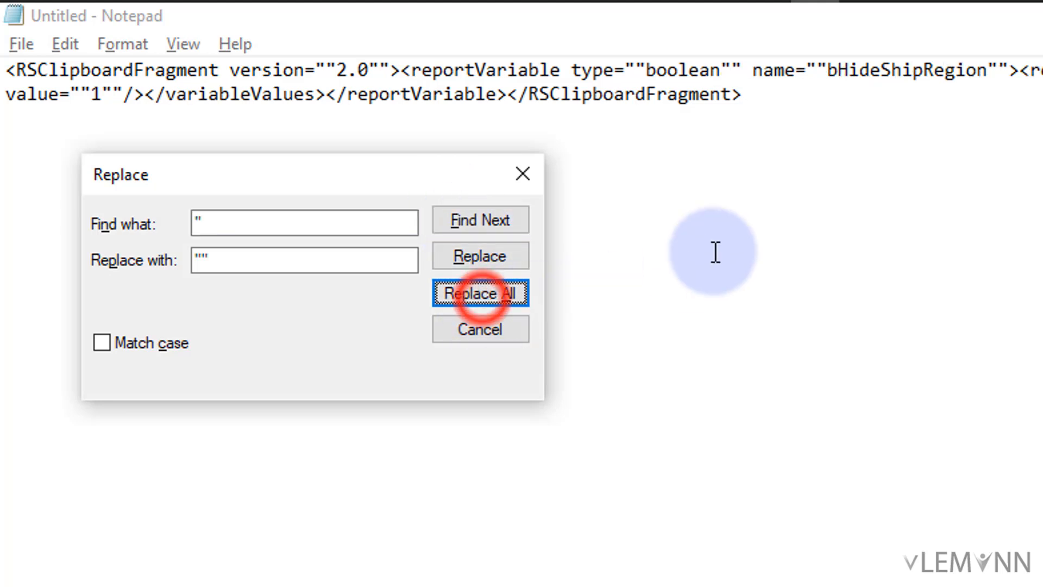
{"action": "left_click", "coordinate": [714, 248]}
{"action": "left_click_drag", "start_coordinate": [760, 105], "coordinate": [22, 59]}
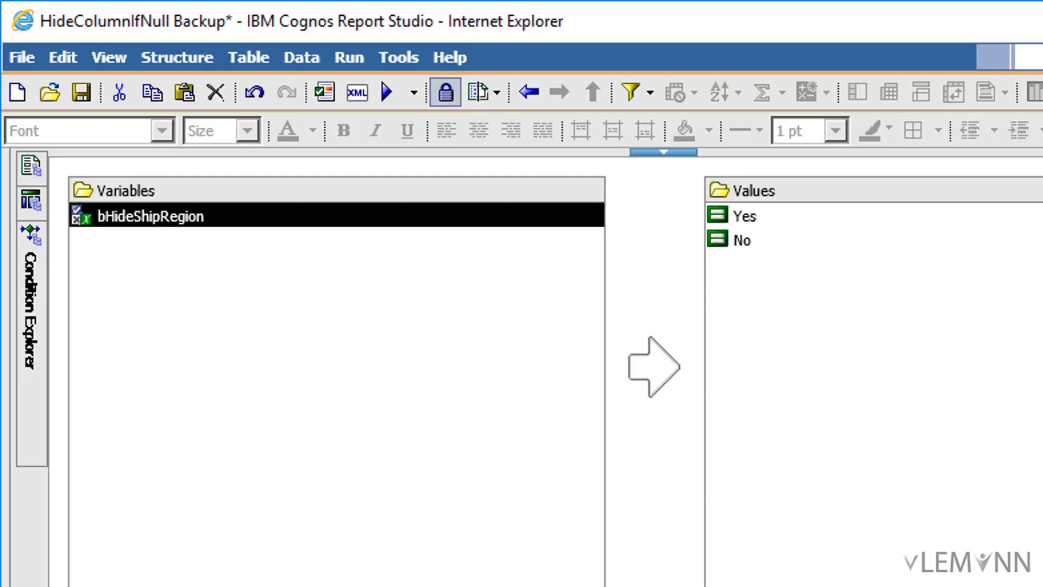
Step: Switch to Excel and hide column B, which holds the dataItem formulas
{"action": "key", "text": "alt+Tab"}
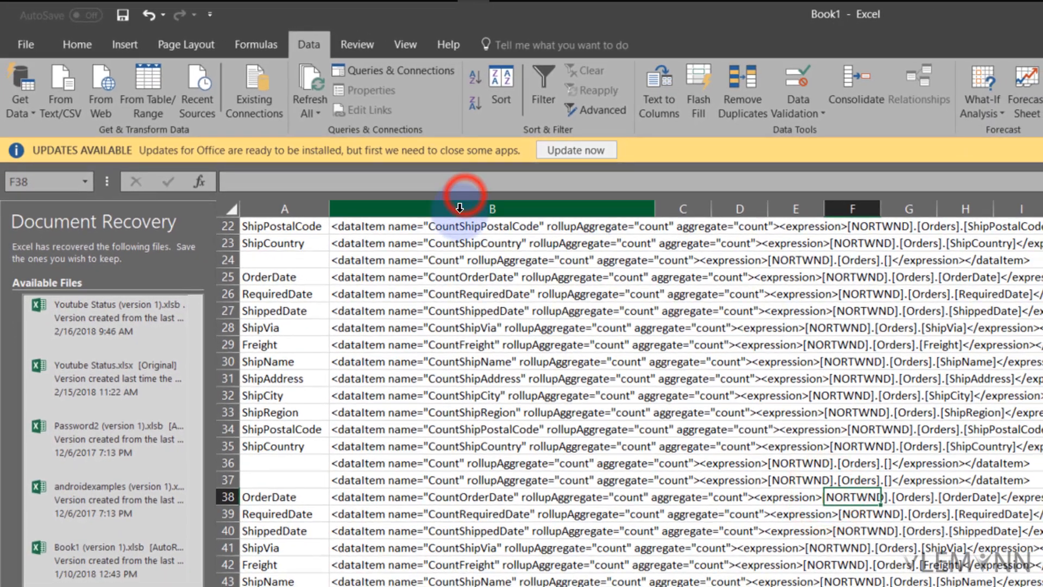
{"action": "left_click", "coordinate": [460, 209]}
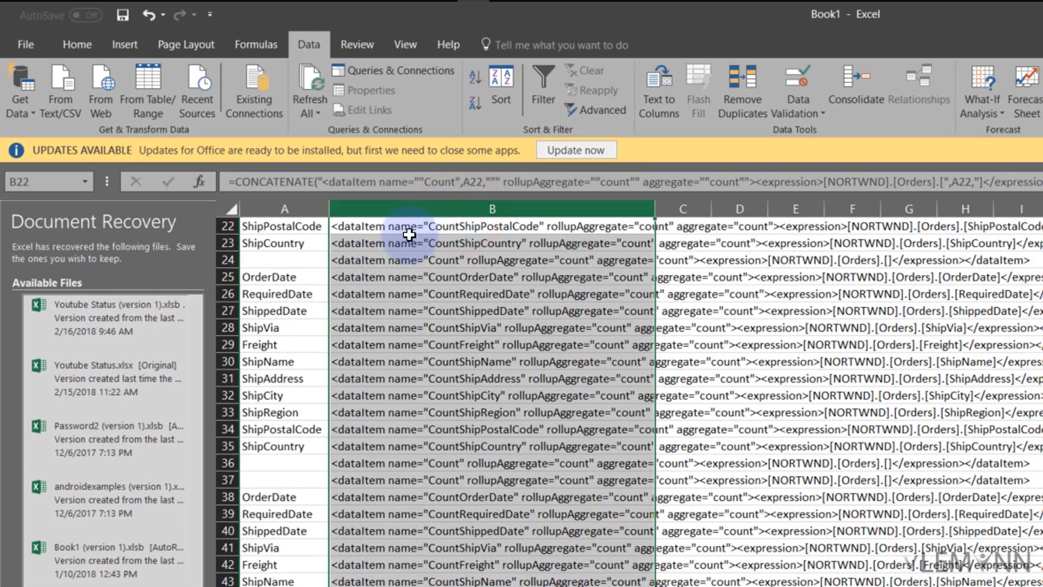
{"action": "right_click", "coordinate": [424, 209]}
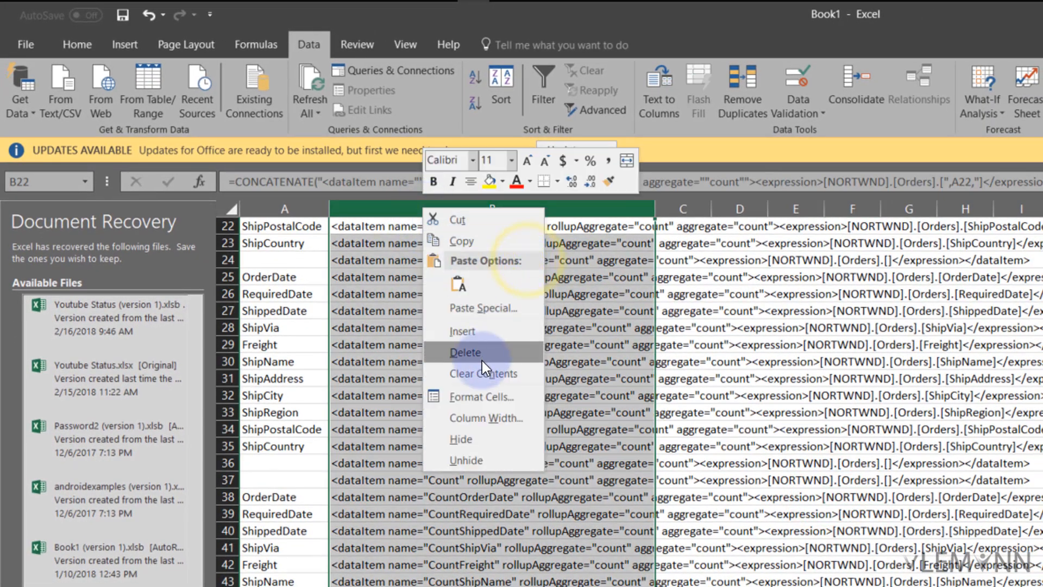
{"action": "left_click", "coordinate": [471, 440]}
{"action": "left_click", "coordinate": [478, 261]}
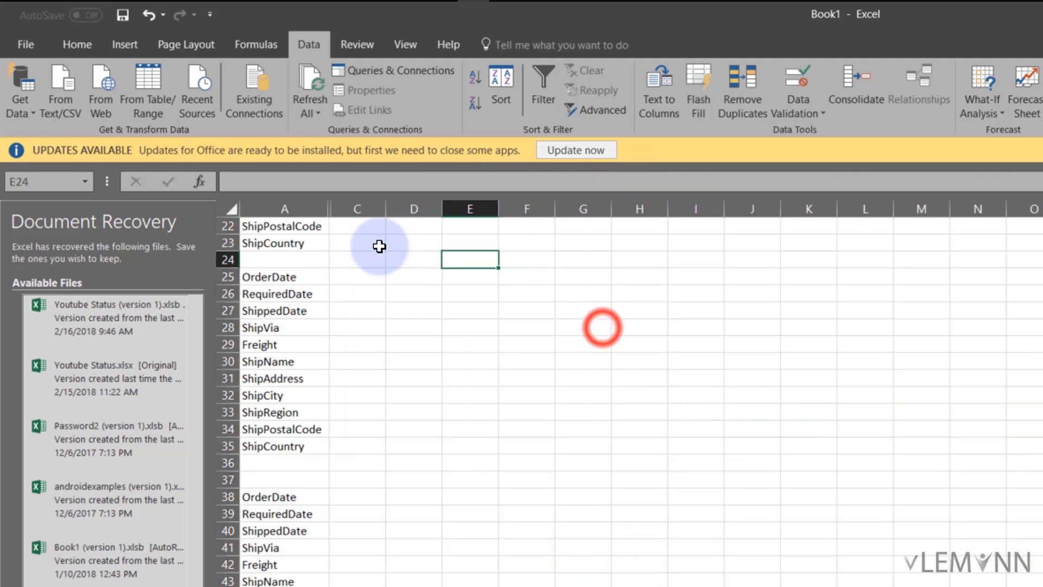
{"action": "scroll", "coordinate": [410, 351], "scroll_direction": "up", "scroll_amount": 5}
{"action": "scroll", "coordinate": [413, 353], "scroll_direction": "down", "scroll_amount": 7}
{"action": "scroll", "coordinate": [414, 356], "scroll_direction": "up", "scroll_amount": 9}
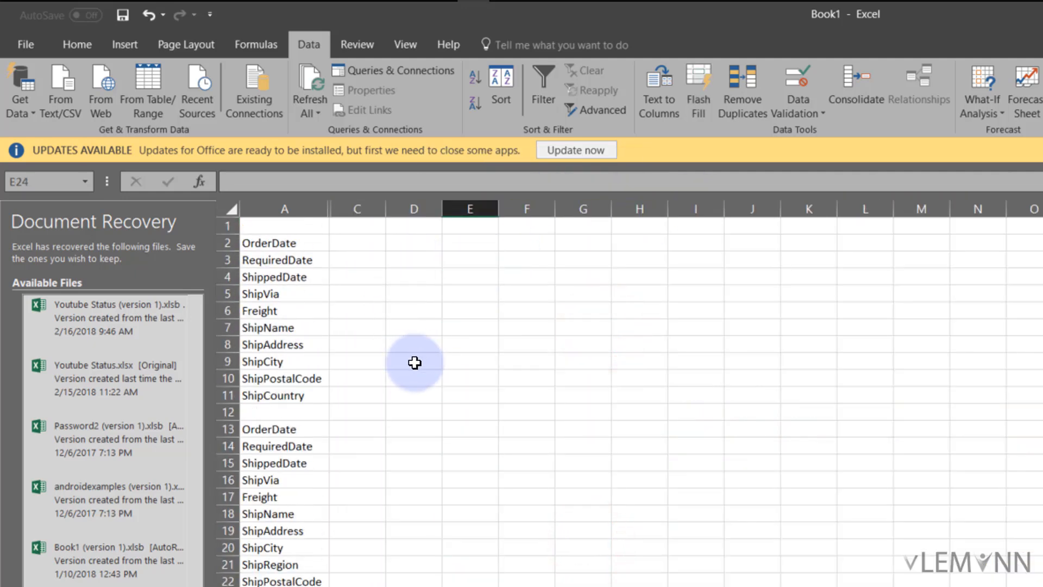
Step: Enter a CONCATENATE formula in cell C2 with the copied reportVariable XML fragment pasted as its quoted text argument
{"action": "left_click", "coordinate": [354, 243]}
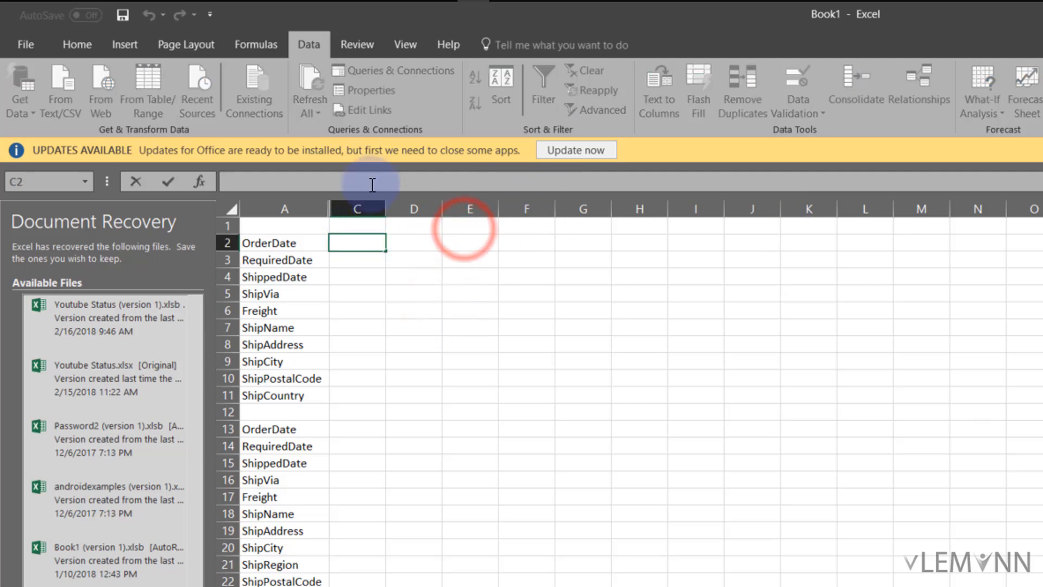
{"action": "type", "text": "=CONCA"}
{"action": "key", "text": "Down"}
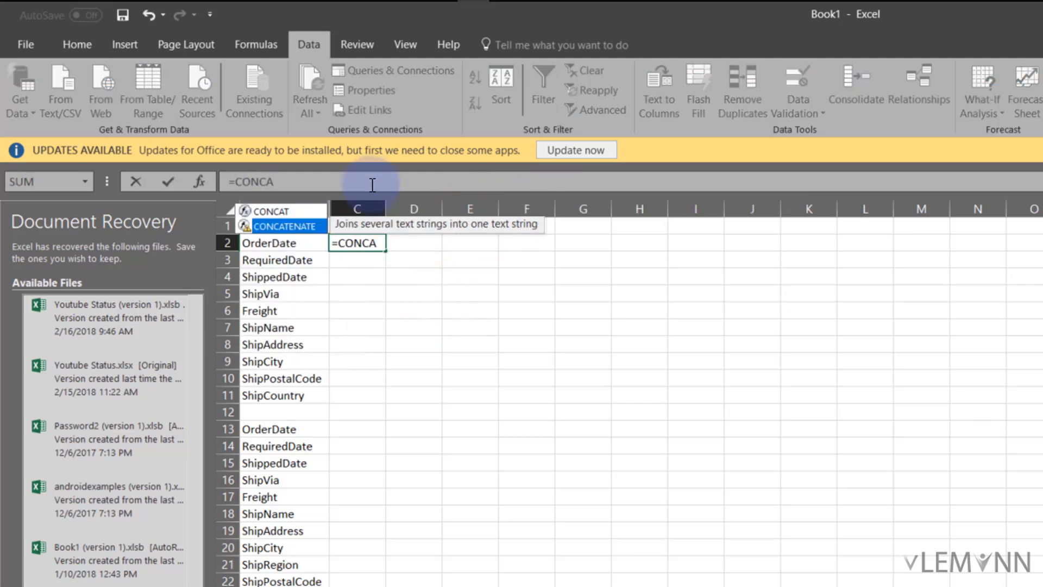
{"action": "key", "text": "Tab"}
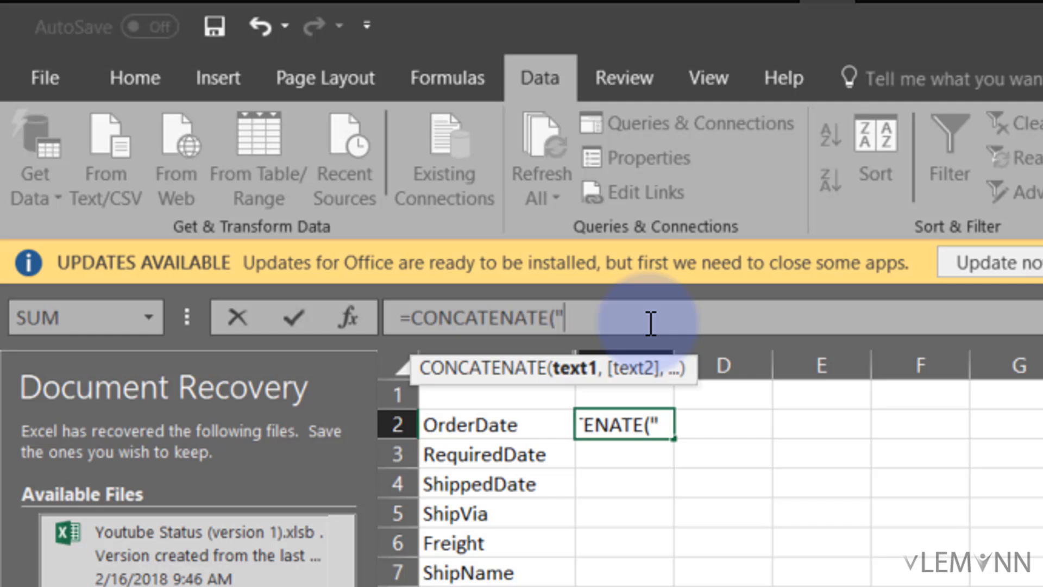
{"action": "key", "text": "ctrl+v"}
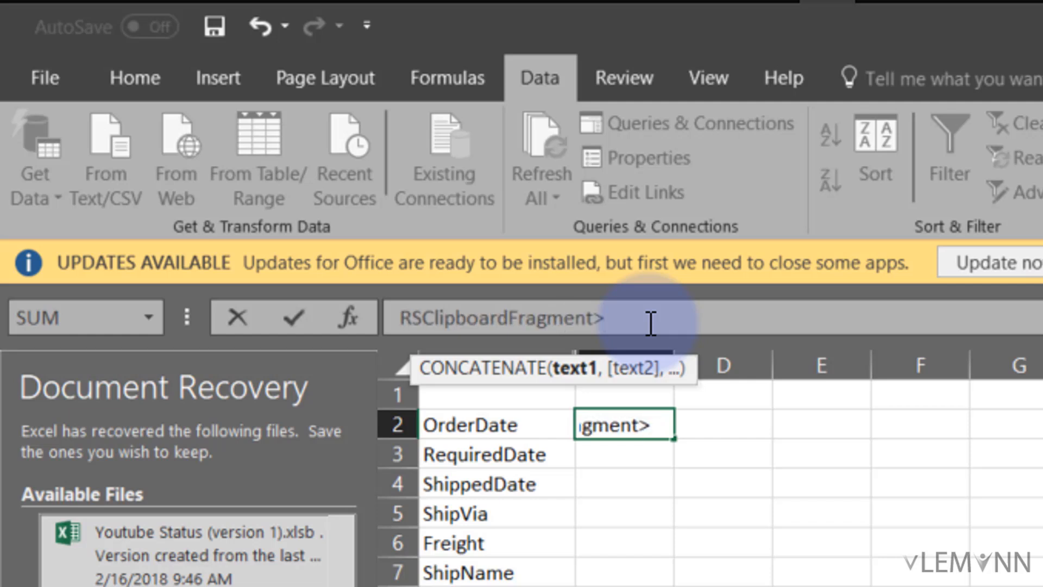
{"action": "type", "text": "\""}
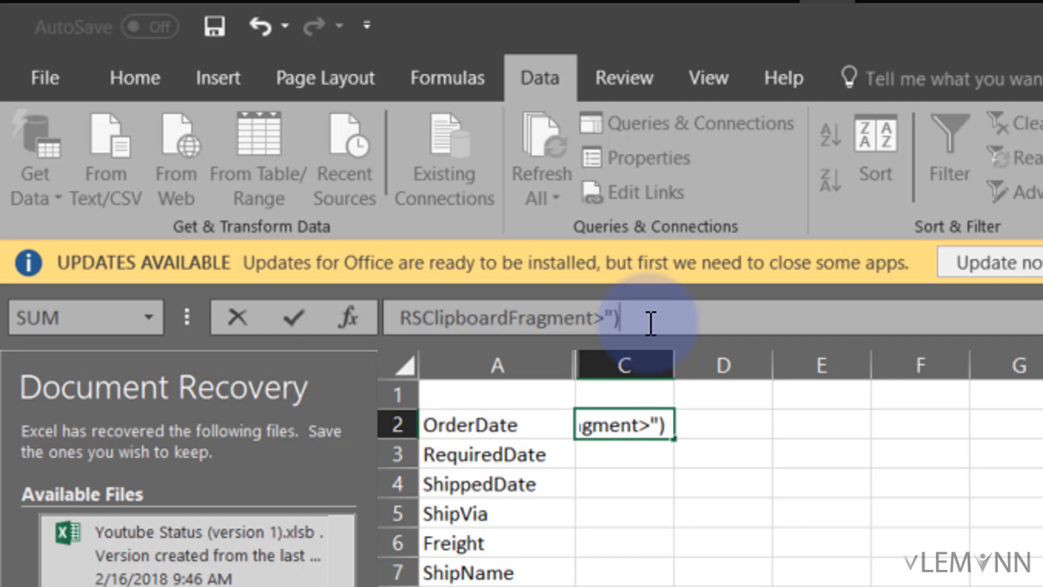
{"action": "key", "text": "Return"}
{"action": "key", "text": "Up"}
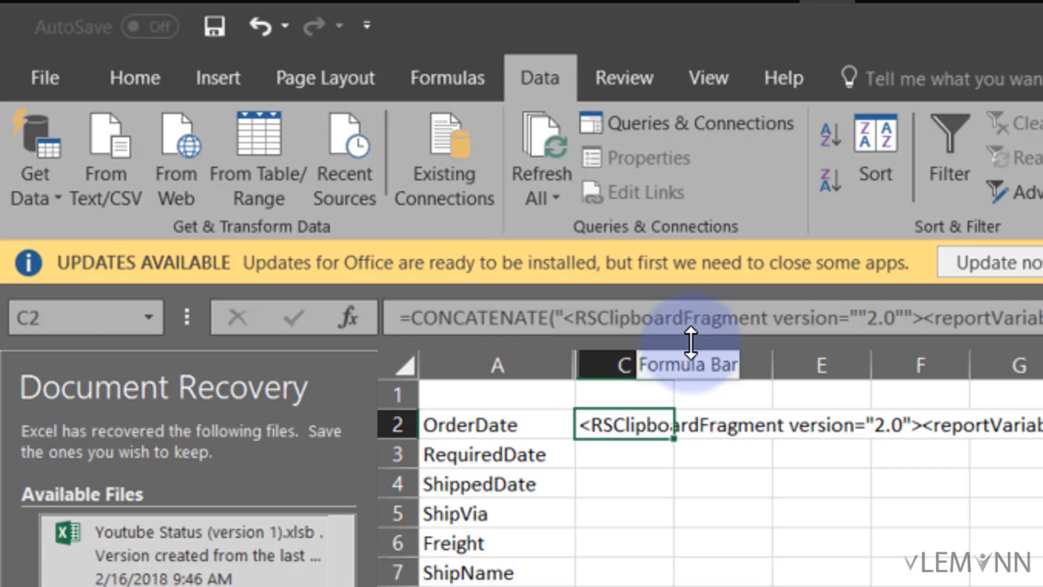
Step: Enlarge the formula bar so the whole CONCATENATE formula of cell C2 can be edited
{"action": "left_click_drag", "start_coordinate": [691, 342], "coordinate": [862, 424]}
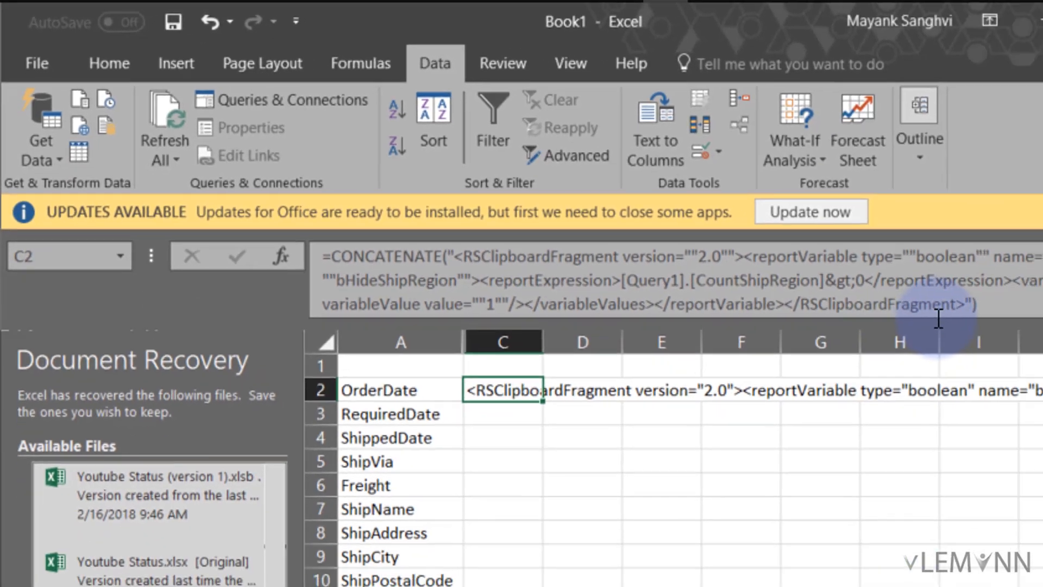
{"action": "left_click", "coordinate": [978, 277]}
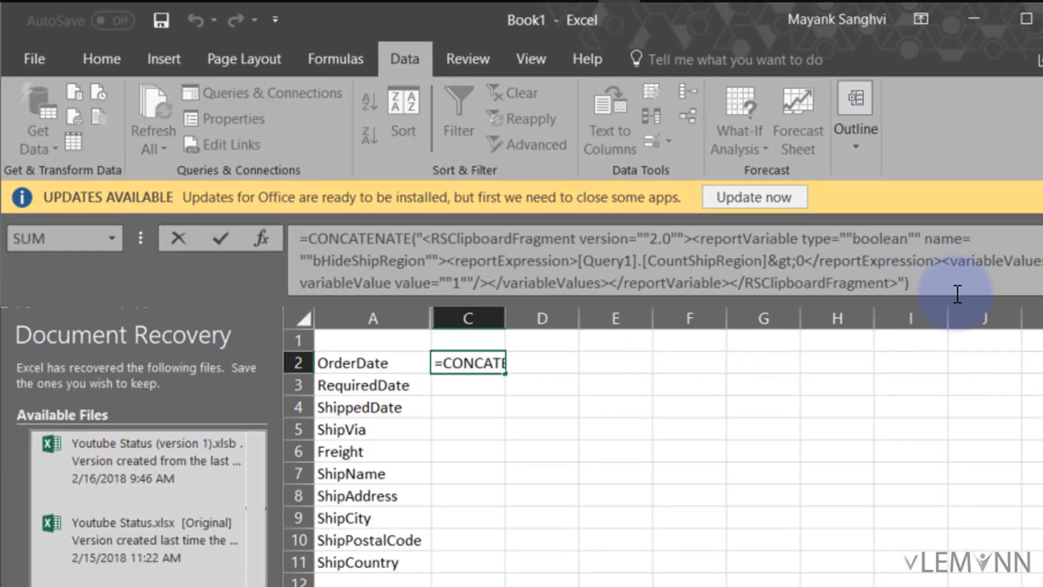
{"action": "left_click_drag", "start_coordinate": [959, 296], "coordinate": [962, 352]}
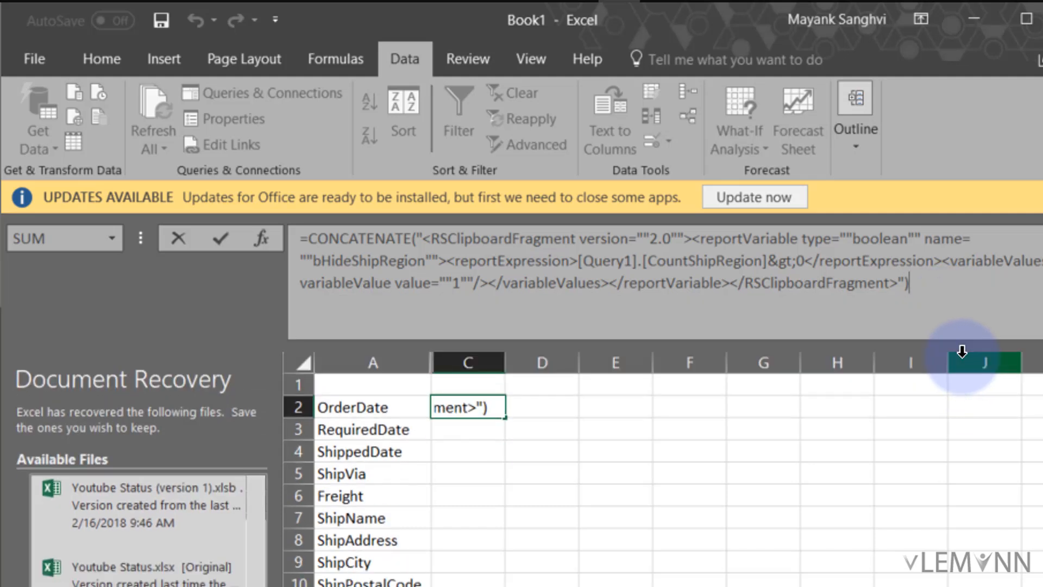
{"action": "left_click", "coordinate": [868, 281]}
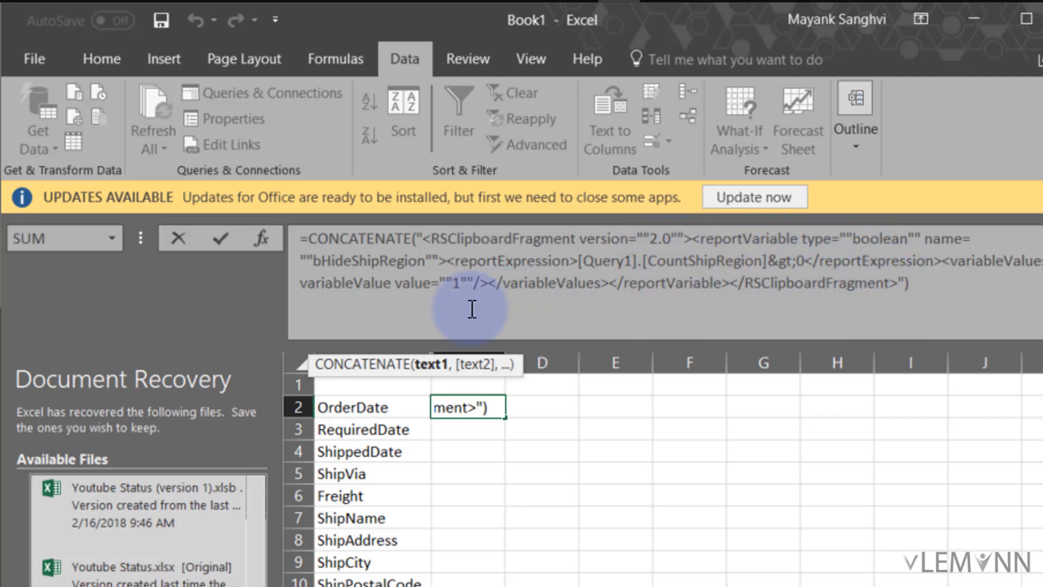
Step: In the C2 formula, replace ShipRegion after bHide with a separate CONCATENATE argument referencing cell A2
{"action": "left_click_drag", "start_coordinate": [352, 261], "coordinate": [425, 265]}
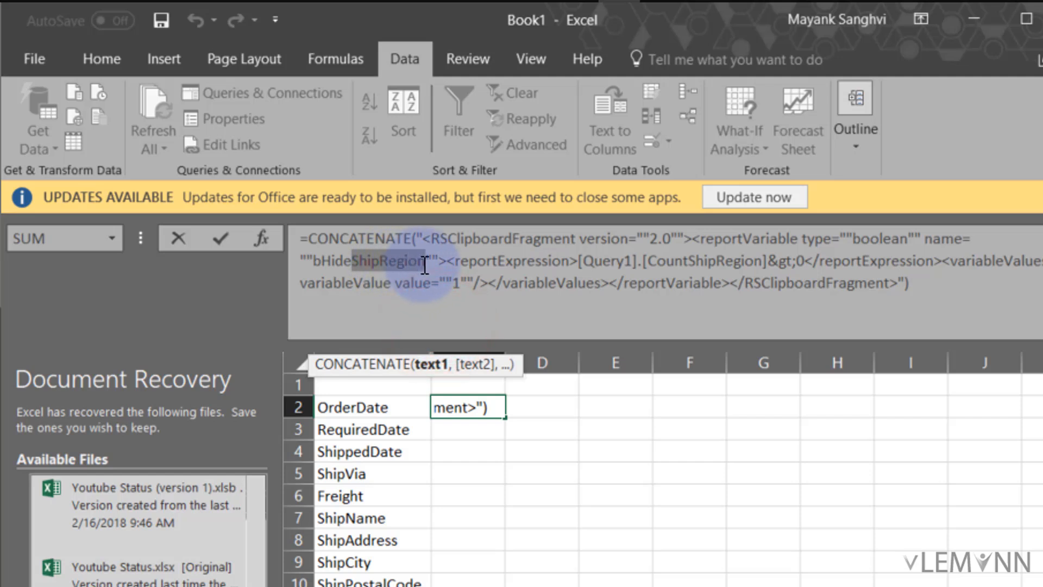
{"action": "left_click_drag", "start_coordinate": [688, 262], "coordinate": [762, 257]}
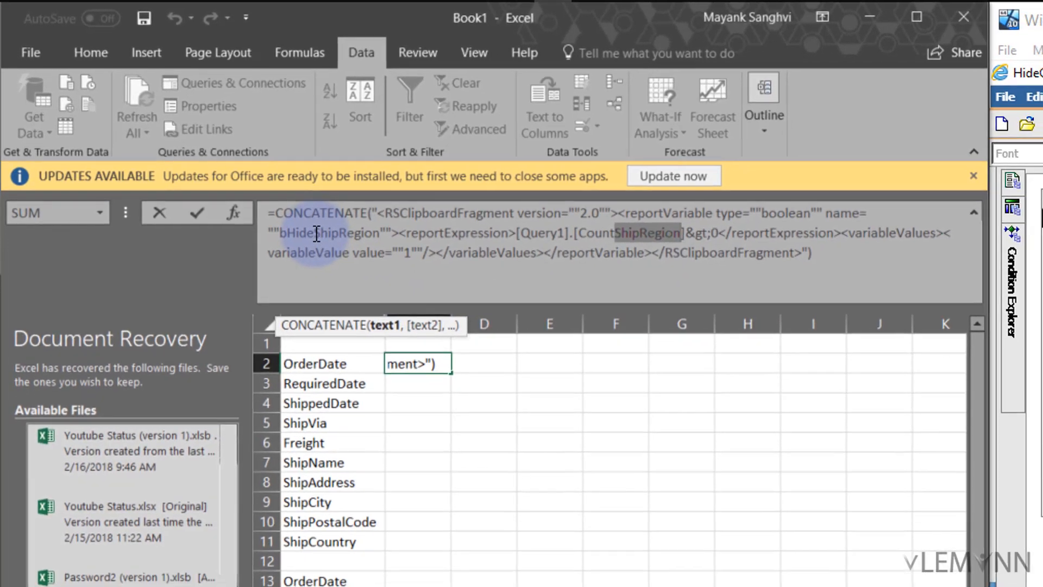
{"action": "left_click_drag", "start_coordinate": [333, 247], "coordinate": [404, 251]}
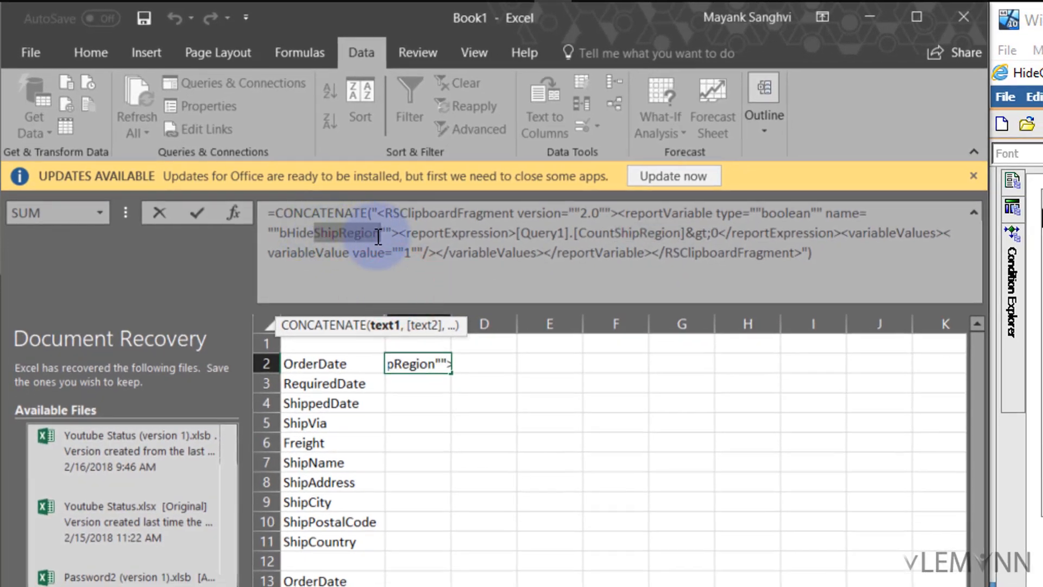
{"action": "key", "text": "Delete"}
{"action": "type", "text": ",,"}
{"action": "key", "text": "Left"}
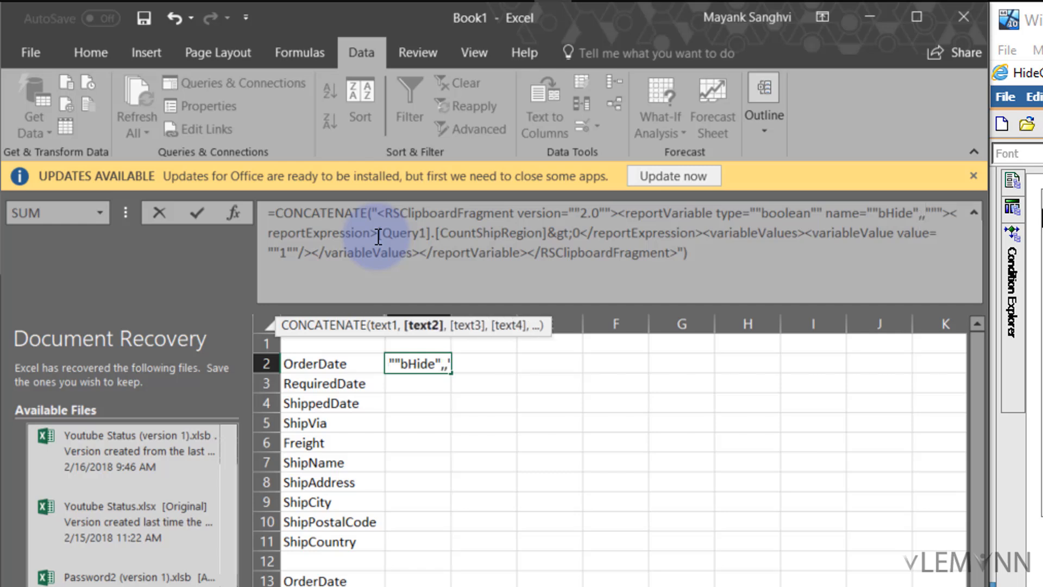
{"action": "left_click", "coordinate": [302, 364]}
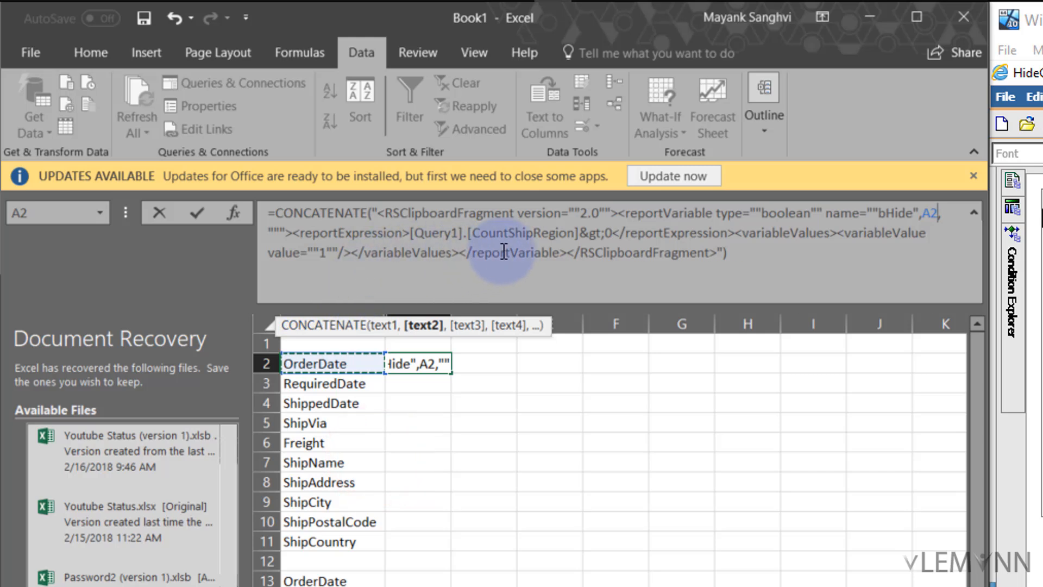
Step: Replace ShipRegion after Count in the C2 formula with a reference to A2 and commit the formula
{"action": "left_click_drag", "start_coordinate": [510, 233], "coordinate": [574, 243]}
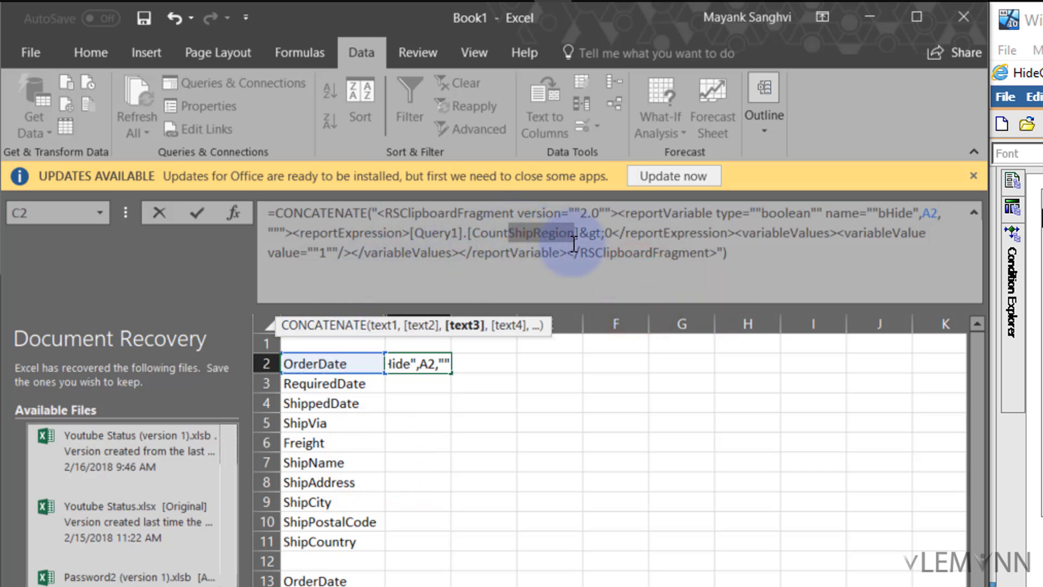
{"action": "type", "text": "\"\""}
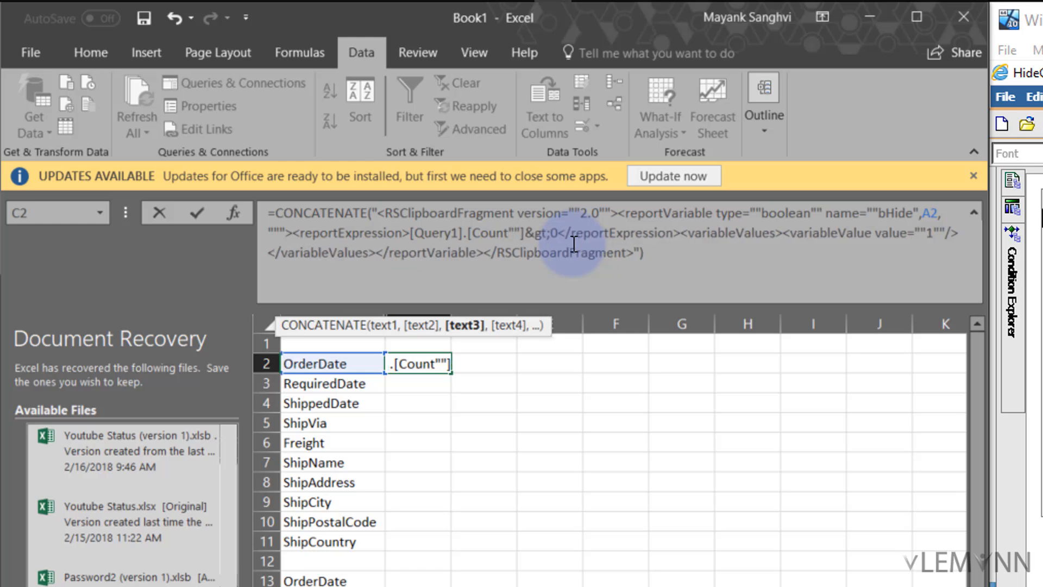
{"action": "type", "text": ",,"}
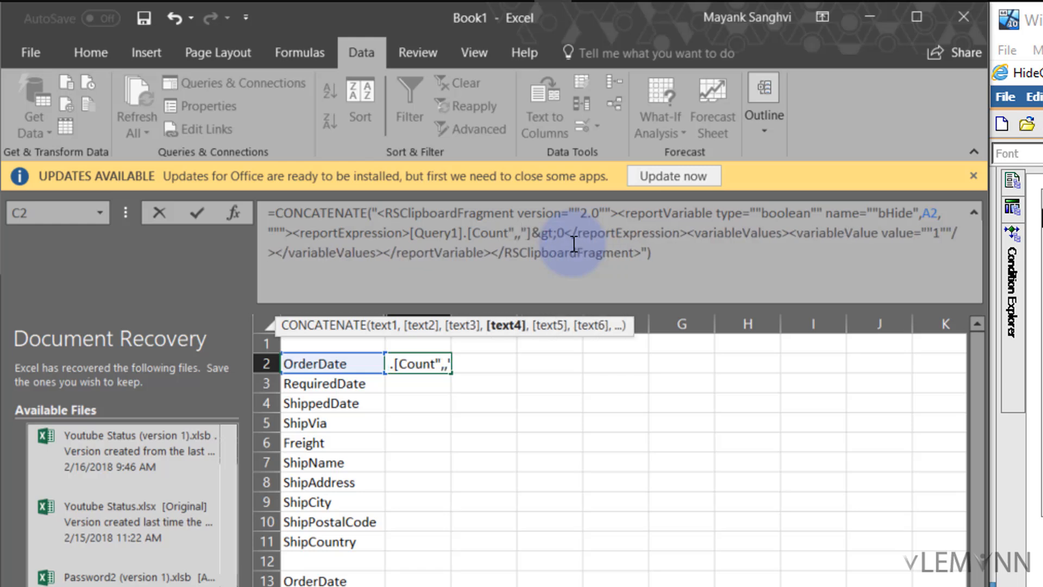
{"action": "left_click", "coordinate": [333, 360]}
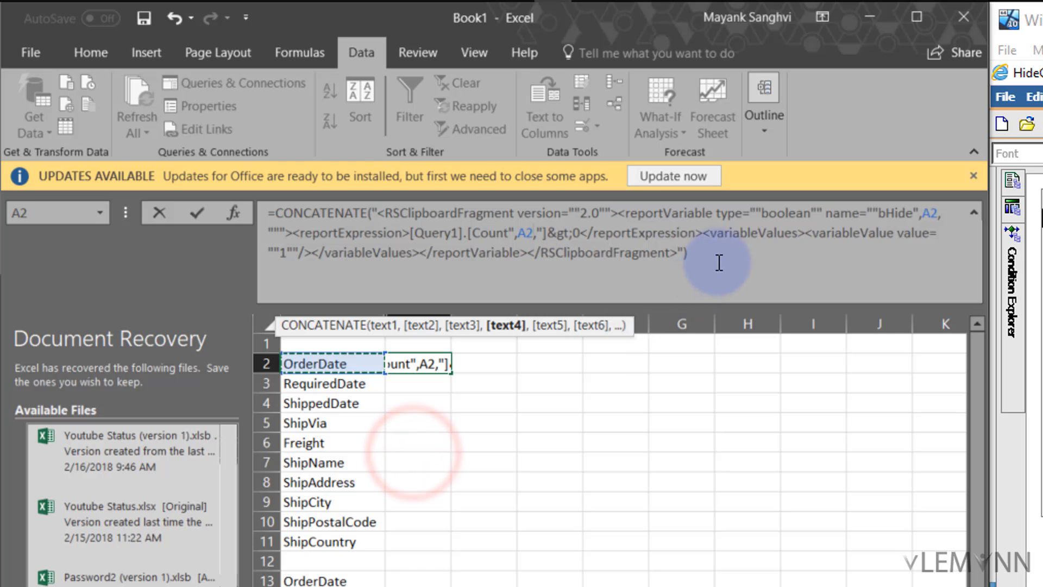
{"action": "key", "text": "Return"}
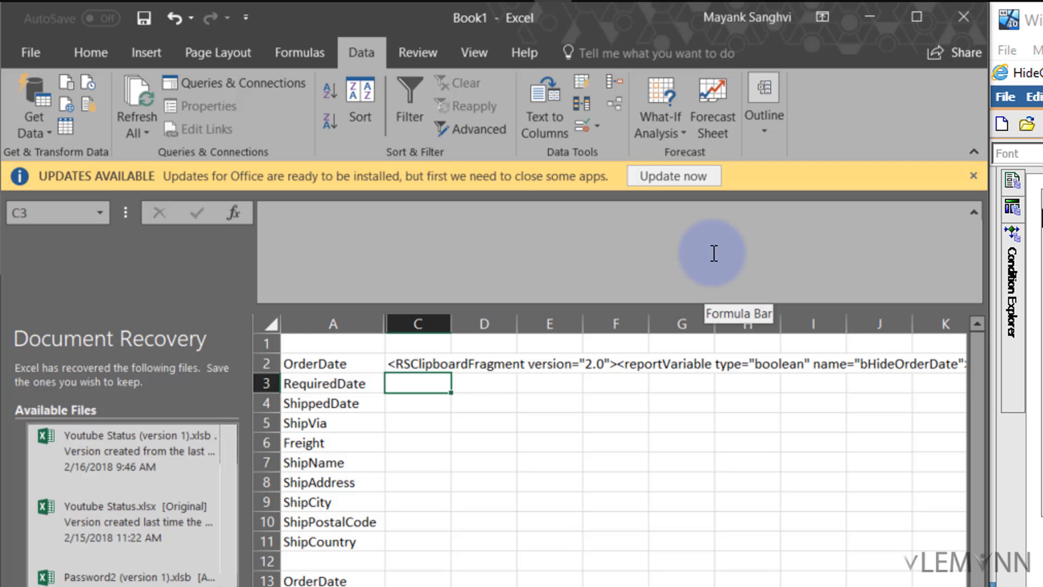
Step: Fill the C2 formula down to C11 so every listed column name gets its own fragment
{"action": "left_click", "coordinate": [413, 363]}
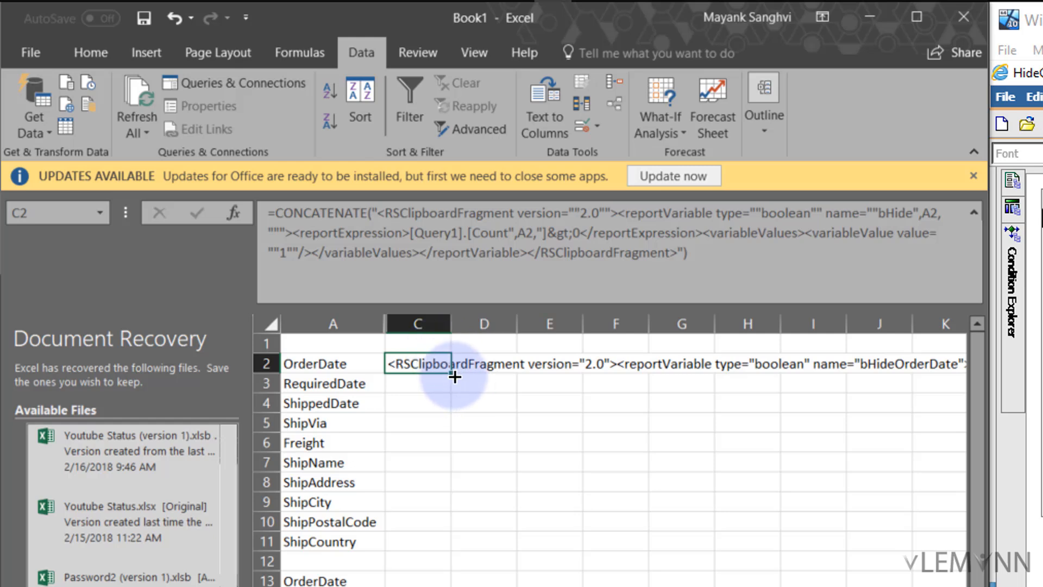
{"action": "left_click_drag", "start_coordinate": [451, 373], "coordinate": [451, 543]}
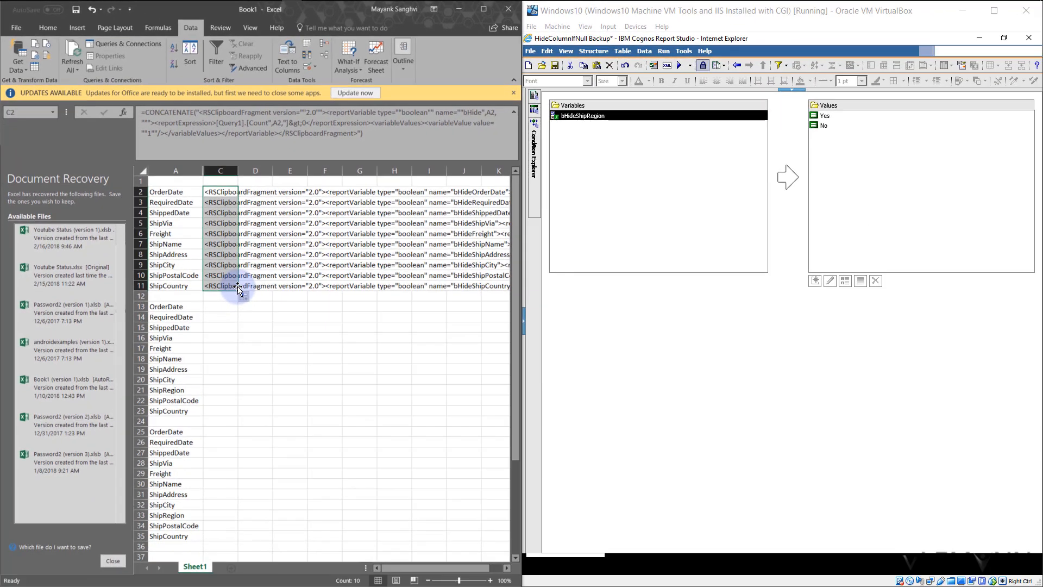
{"action": "left_click", "coordinate": [217, 275]}
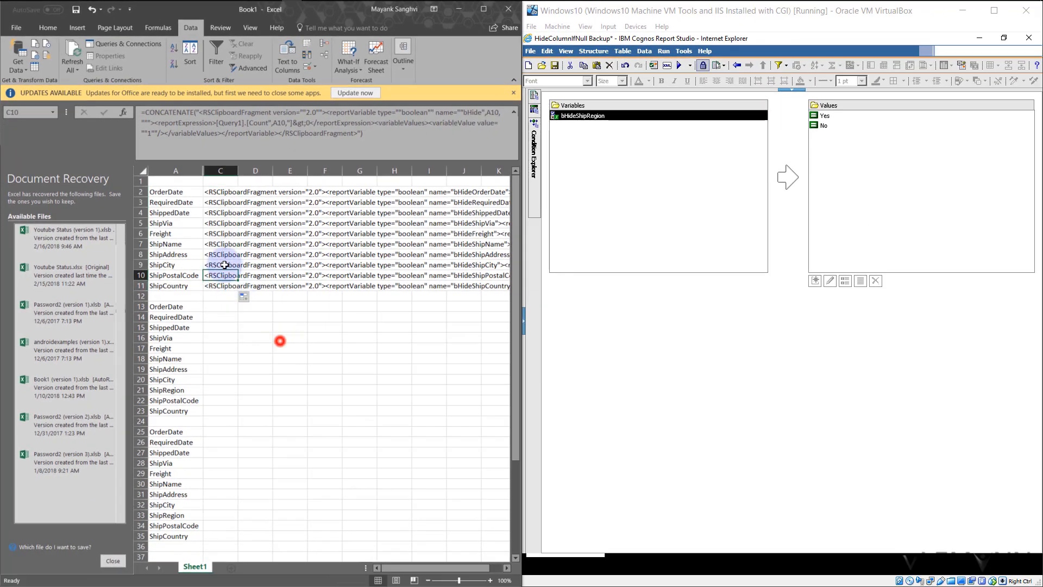
Step: Copy the OrderDate and RequiredDate fragments from C2 and C3 one by one into the Variables list in IBM Cognos Report Studio
{"action": "left_click", "coordinate": [212, 194]}
{"action": "key", "text": "ctrl+c"}
{"action": "left_click", "coordinate": [627, 204]}
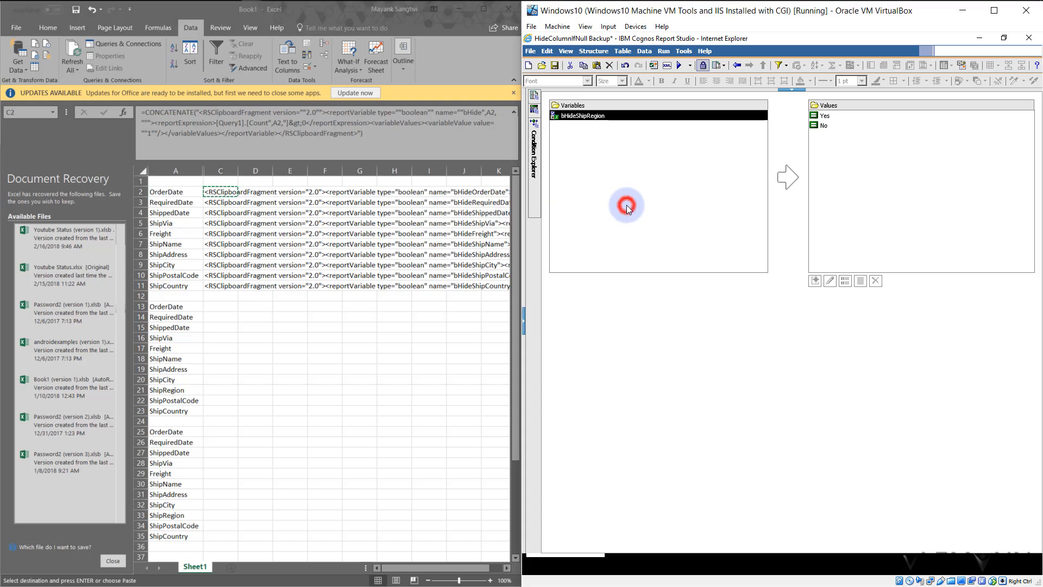
{"action": "key", "text": "ctrl+v"}
{"action": "left_click", "coordinate": [213, 202]}
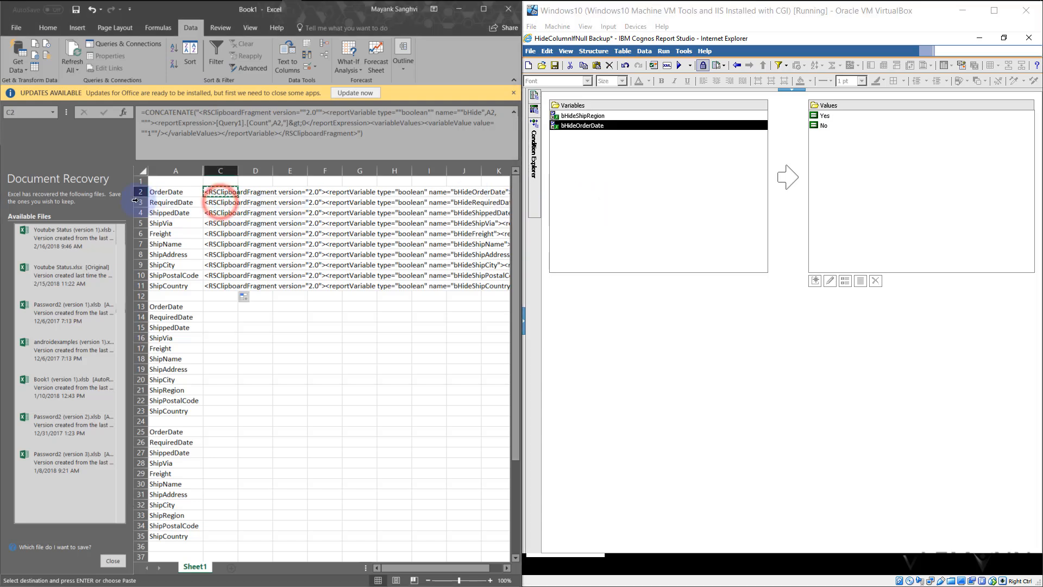
{"action": "key", "text": "ctrl+c"}
{"action": "left_click", "coordinate": [728, 199]}
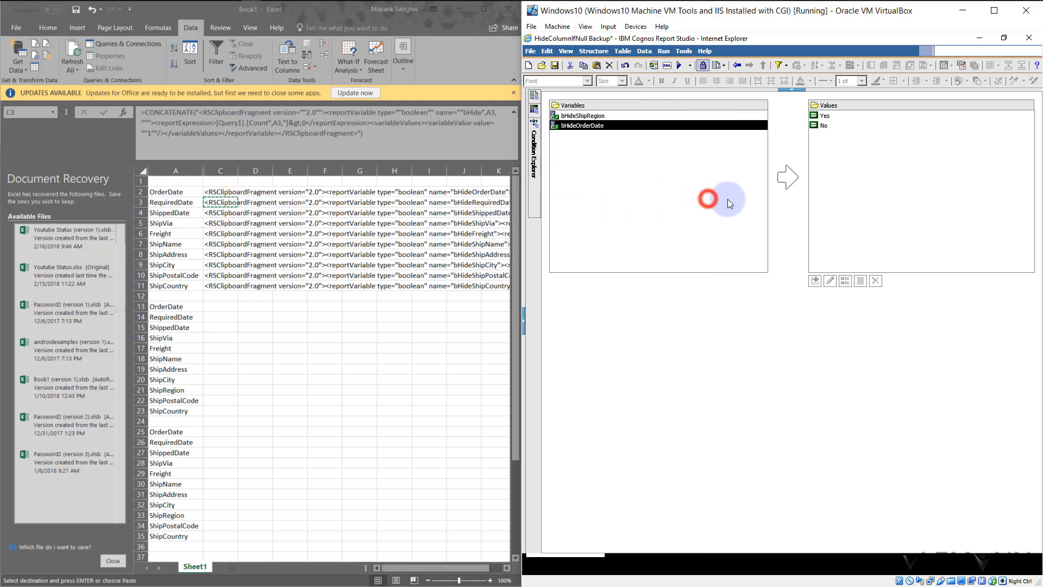
{"action": "key", "text": "ctrl+v"}
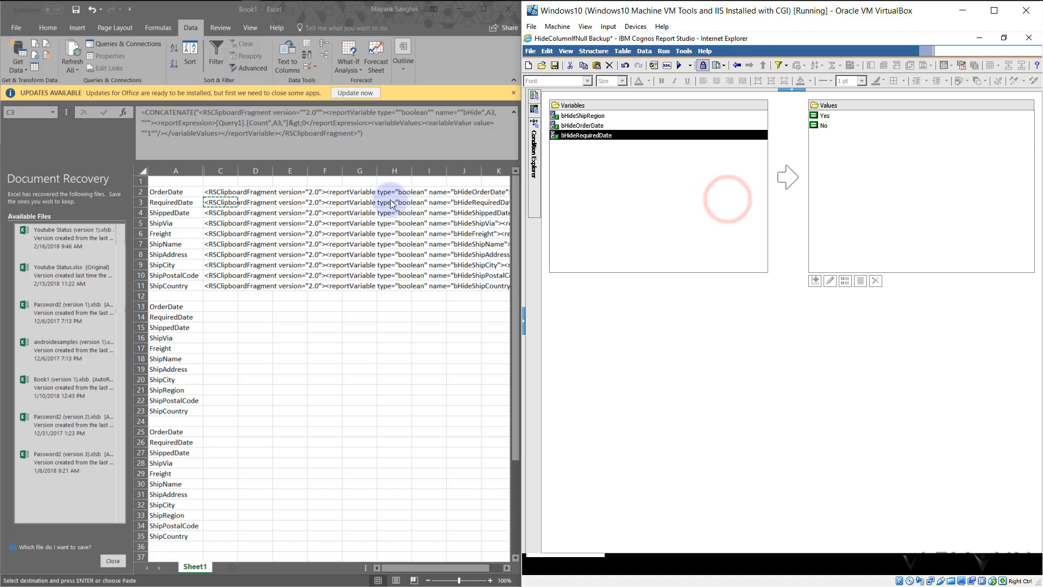
Step: Copy the ShippedDate fragment from C4 in Excel and paste it into the Report Studio Variables list
{"action": "double_click", "coordinate": [223, 212]}
{"action": "key", "text": "Return"}
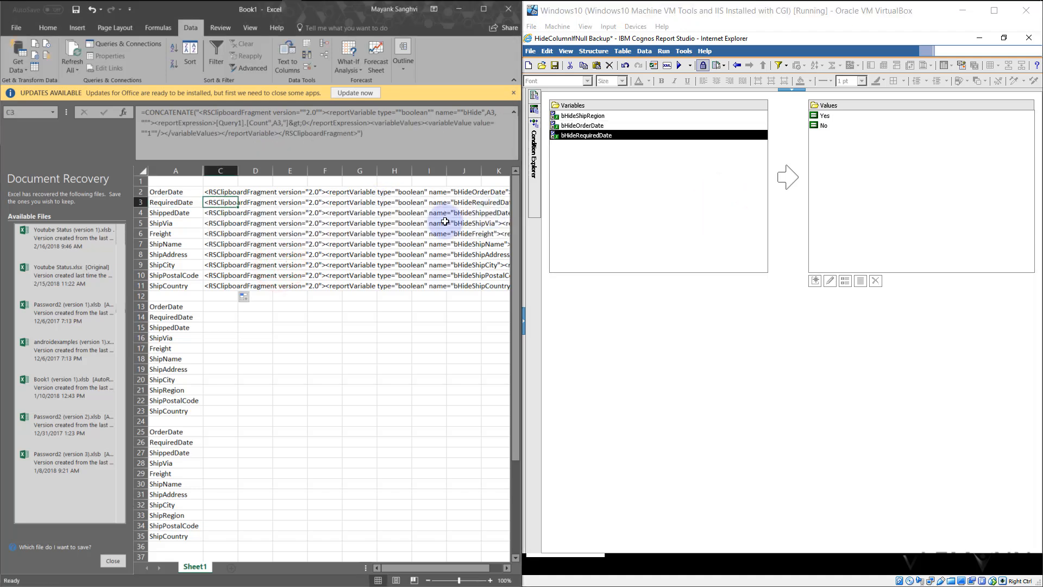
{"action": "left_click", "coordinate": [224, 216]}
{"action": "key", "text": "ctrl+c"}
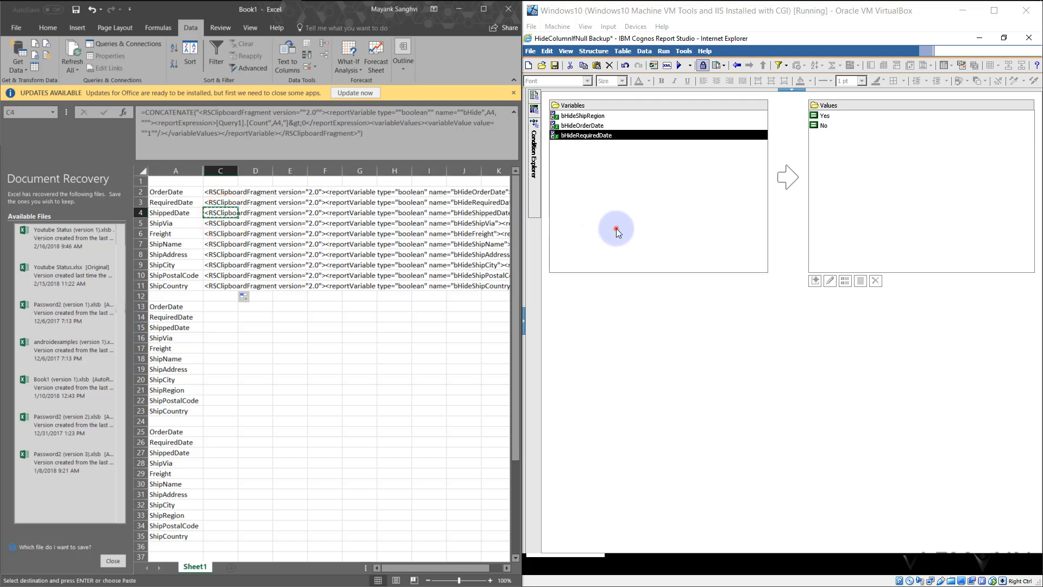
{"action": "left_click", "coordinate": [617, 228]}
{"action": "key", "text": "ctrl+v"}
Step: Copy the ShipVia and Freight fragments from C5 and C6 one by one into the Report Studio Variables list
{"action": "left_click", "coordinate": [223, 220]}
{"action": "key", "text": "ctrl+c"}
{"action": "left_click", "coordinate": [621, 199]}
{"action": "key", "text": "ctrl+v"}
{"action": "left_click", "coordinate": [223, 232]}
{"action": "key", "text": "ctrl+c"}
{"action": "left_click", "coordinate": [634, 205]}
{"action": "key", "text": "ctrl+v"}
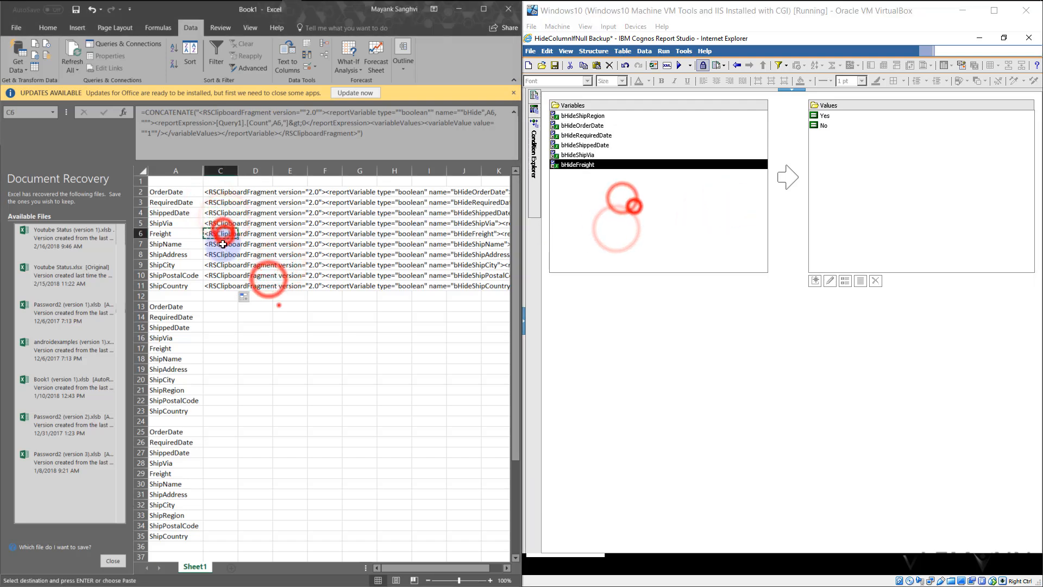
Step: Copy the remaining fragments from C7 to C11, ShipName through ShipCountry, one by one into the Report Studio Variables list
{"action": "right_click", "coordinate": [216, 267]}
{"action": "left_click", "coordinate": [265, 335]}
{"action": "left_click", "coordinate": [608, 238]}
{"action": "key", "text": "ctrl+v"}
{"action": "right_click", "coordinate": [216, 277]}
{"action": "left_click", "coordinate": [270, 351]}
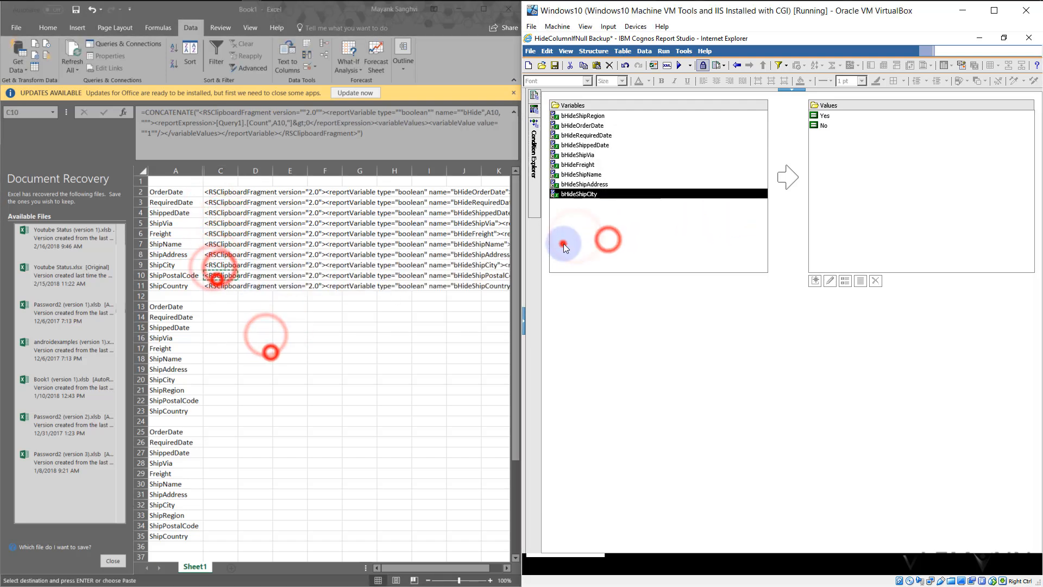
{"action": "left_click", "coordinate": [563, 243]}
{"action": "key", "text": "ctrl+v"}
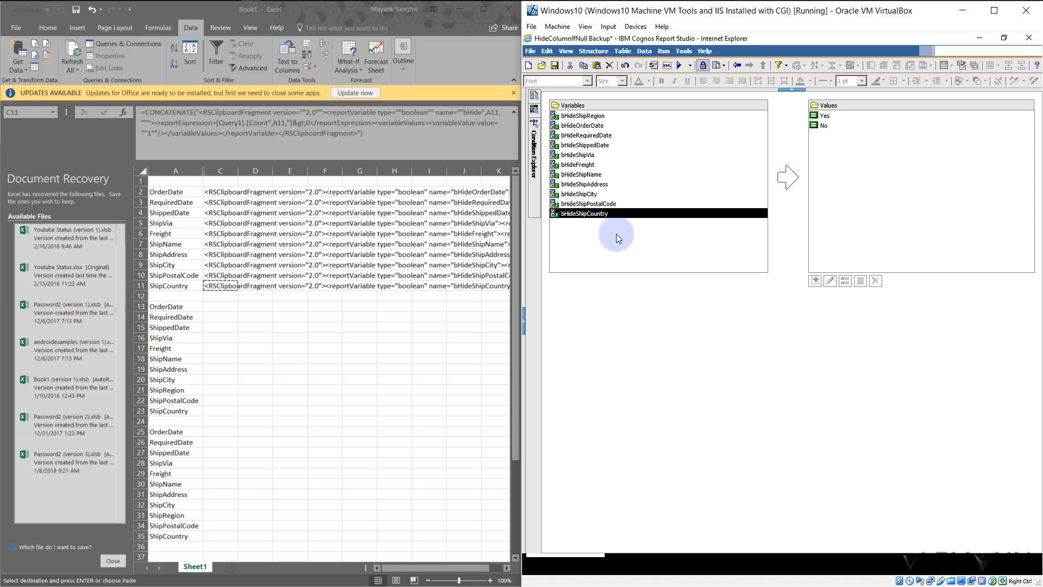
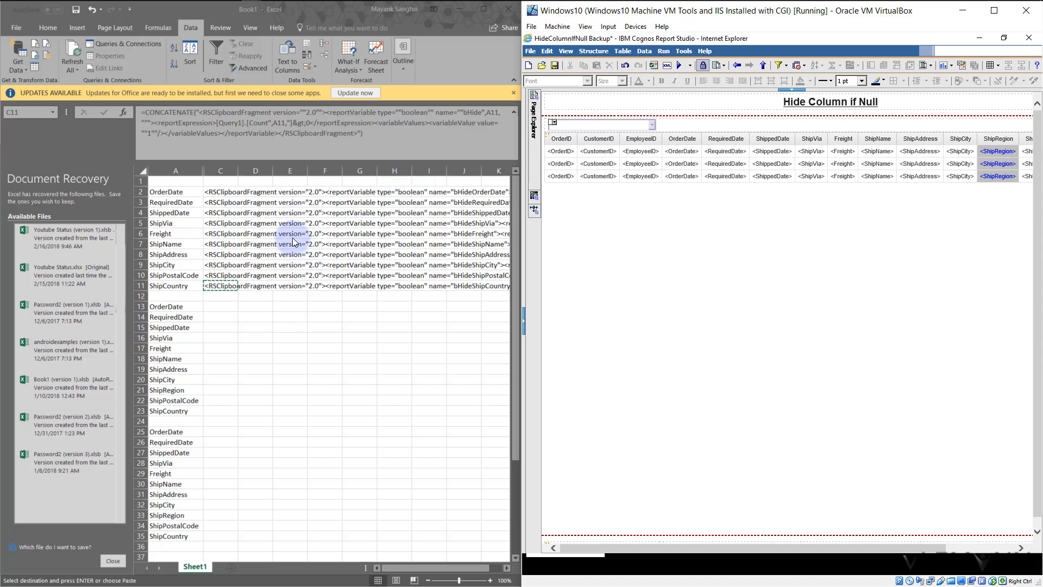
Step: Maximize the virtual machine window and select the List Column ancestor of the OrderDate column body
{"action": "left_click", "coordinate": [994, 10]}
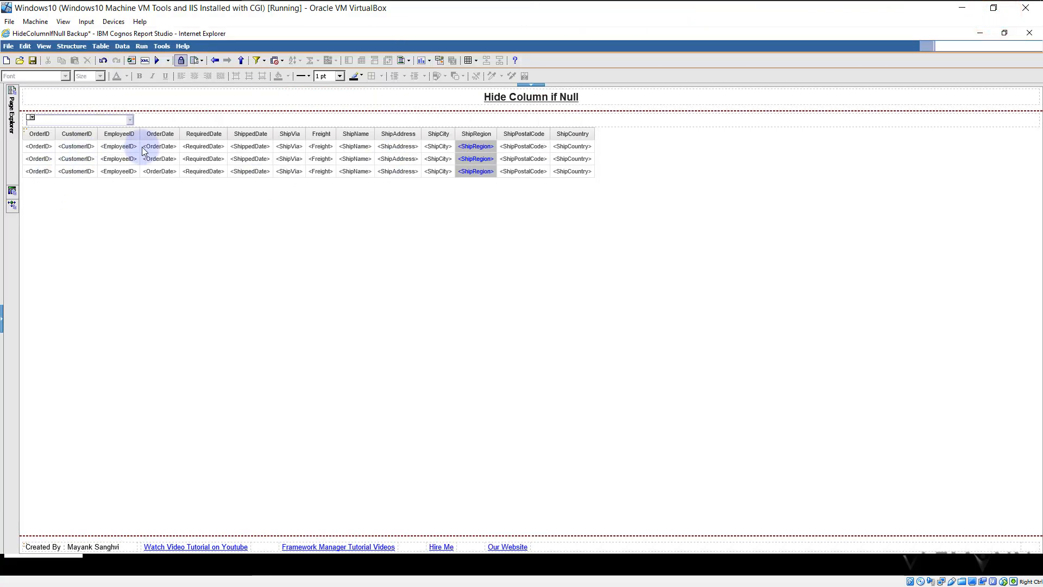
{"action": "left_click", "coordinate": [159, 154]}
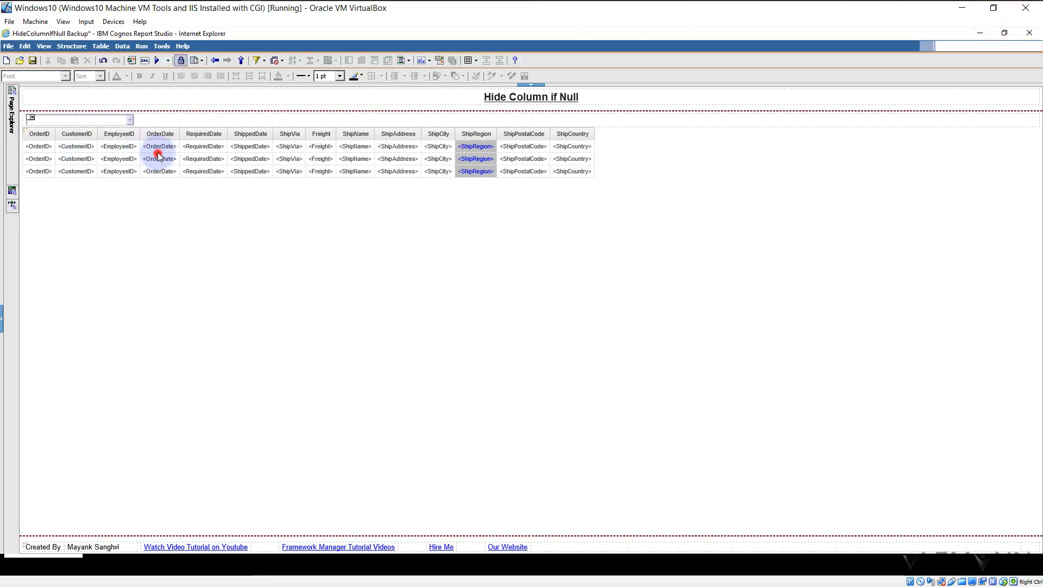
{"action": "left_click", "coordinate": [2, 307]}
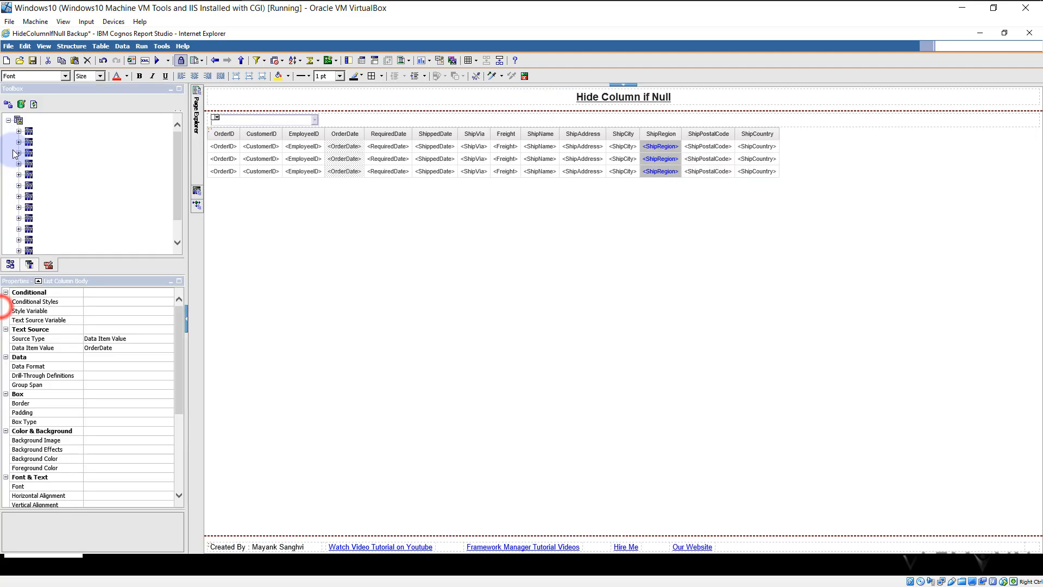
{"action": "left_click", "coordinate": [37, 284]}
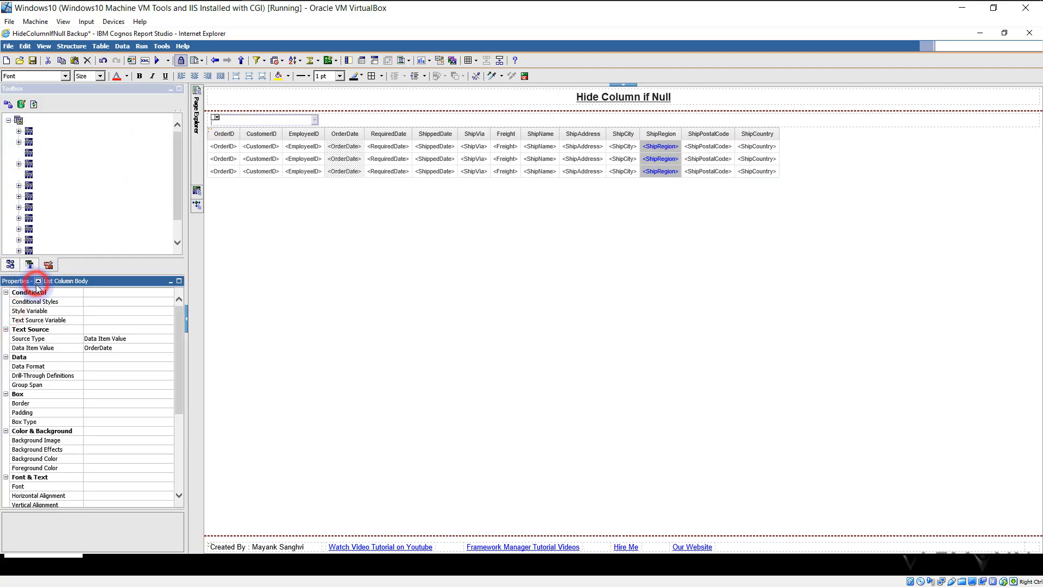
{"action": "left_click", "coordinate": [48, 268]}
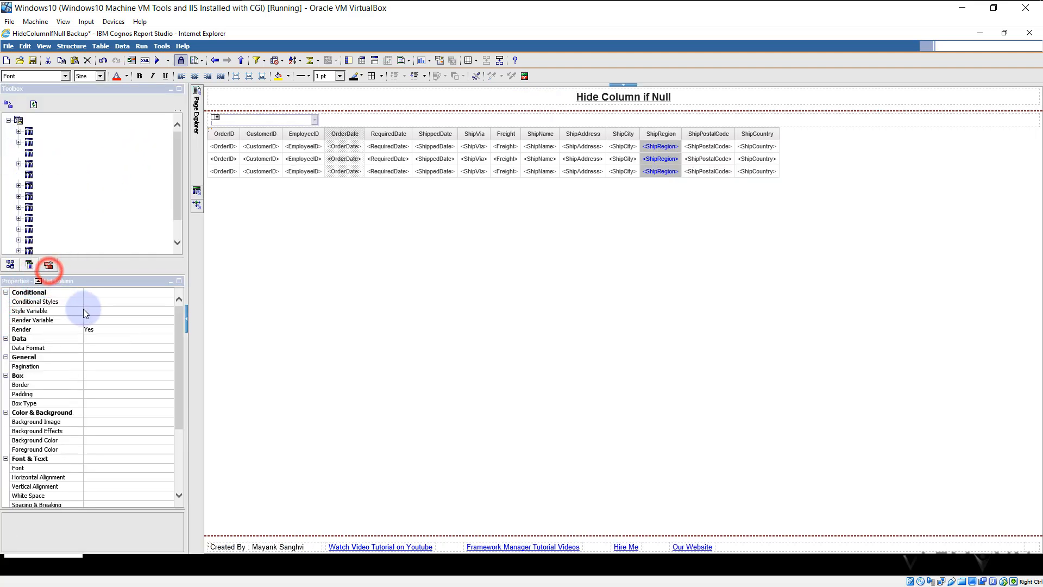
Step: Try assigning bHideOrderDate as the render variable of the OrderDate list column
{"action": "left_click", "coordinate": [105, 330]}
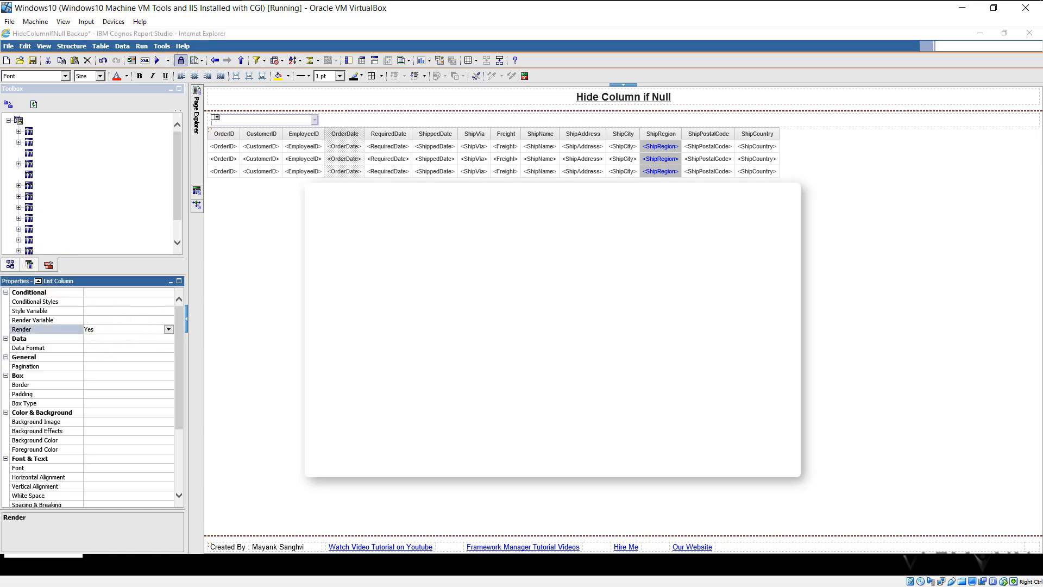
{"action": "left_click", "coordinate": [111, 330]}
{"action": "left_click", "coordinate": [128, 321]}
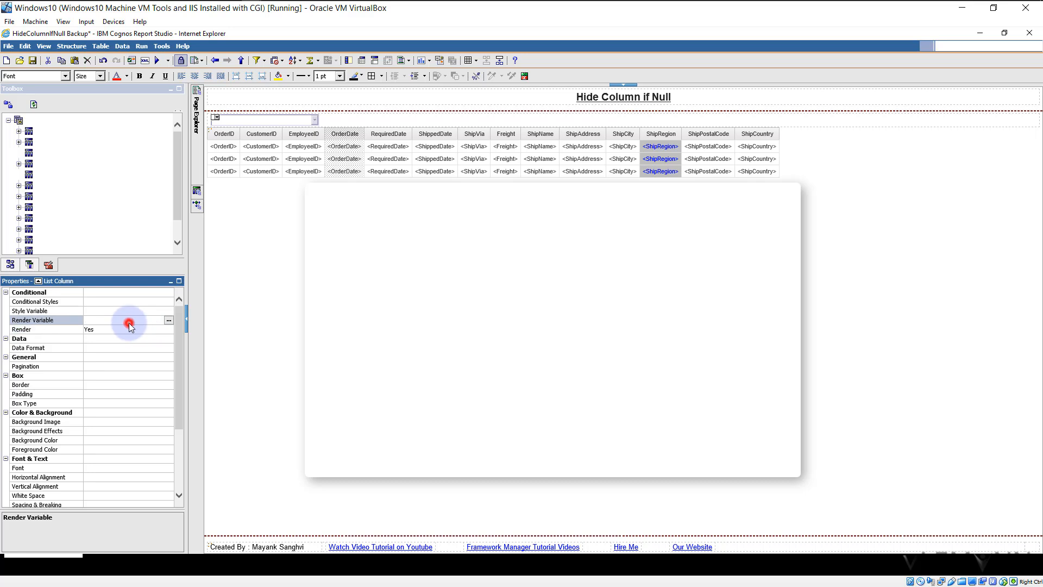
{"action": "left_click", "coordinate": [170, 321]}
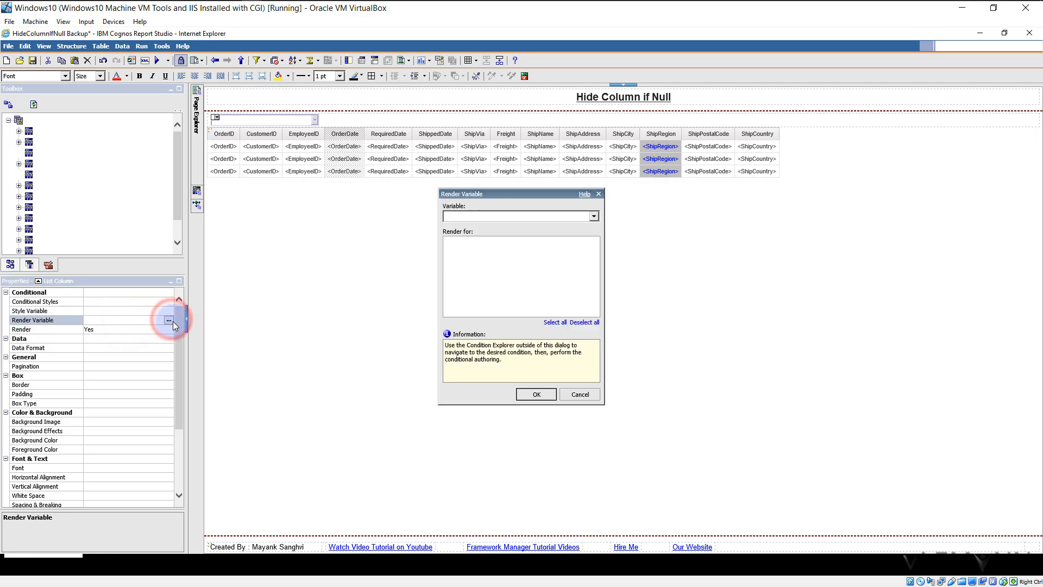
{"action": "left_click", "coordinate": [594, 216]}
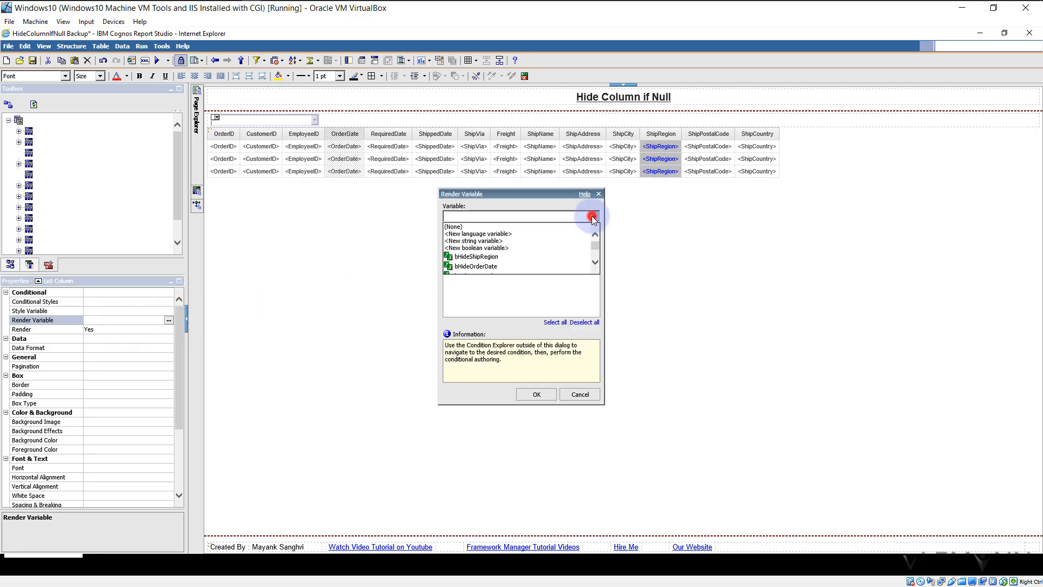
{"action": "left_click", "coordinate": [512, 266]}
{"action": "left_click", "coordinate": [538, 390]}
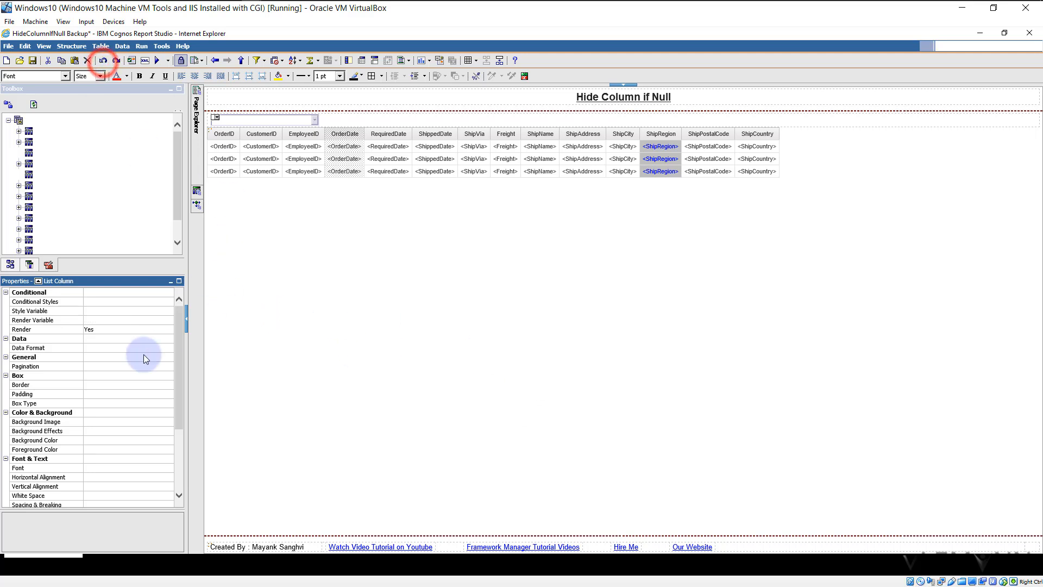
Step: Try removing the OrderDate through ShipCity columns from the list
{"action": "left_click", "coordinate": [271, 289]}
{"action": "left_click", "coordinate": [341, 156]}
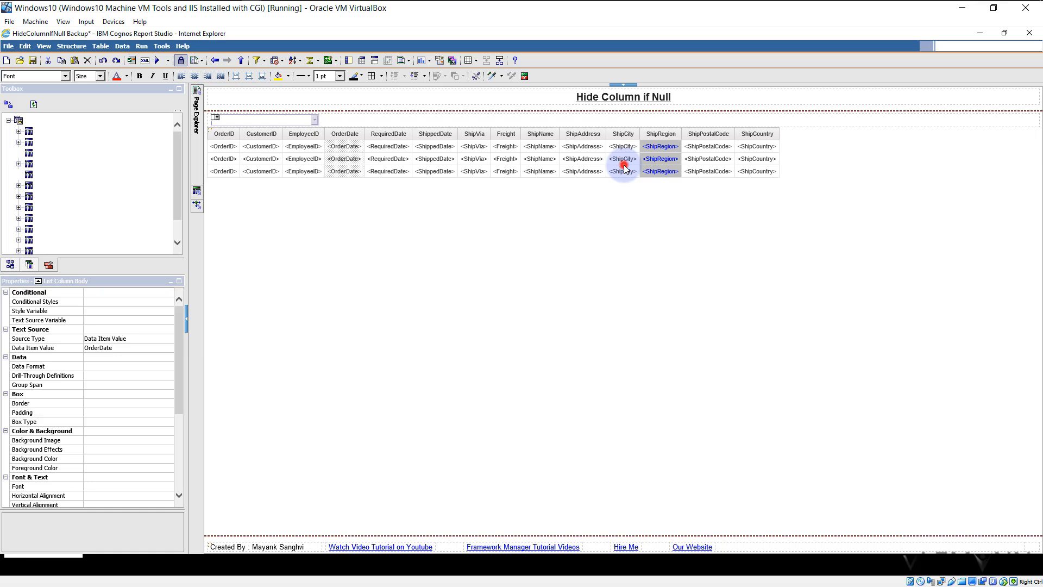
{"action": "left_click", "coordinate": [330, 156]}
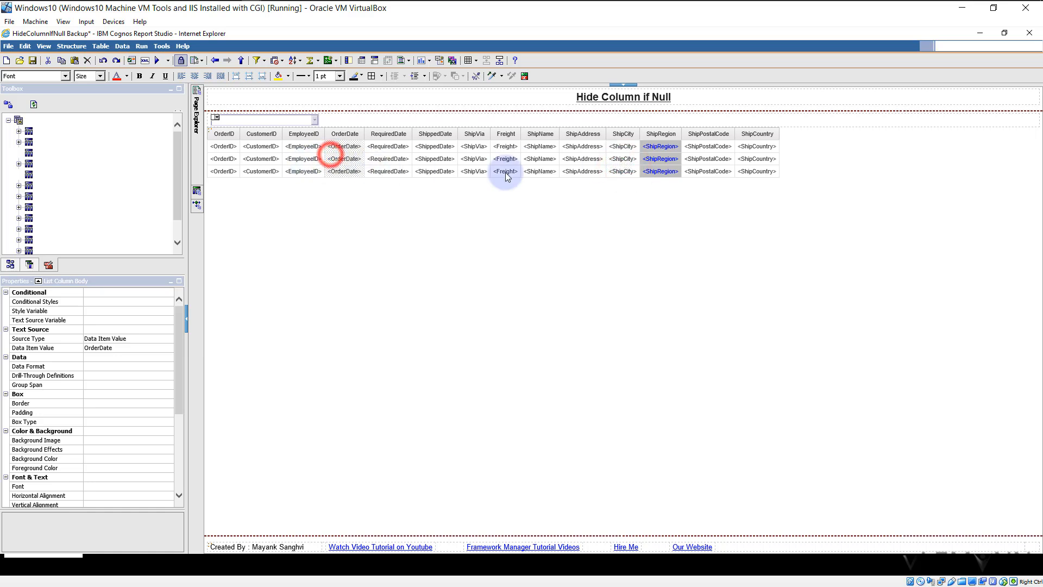
{"action": "left_click", "coordinate": [381, 163], "text": "ctrl"}
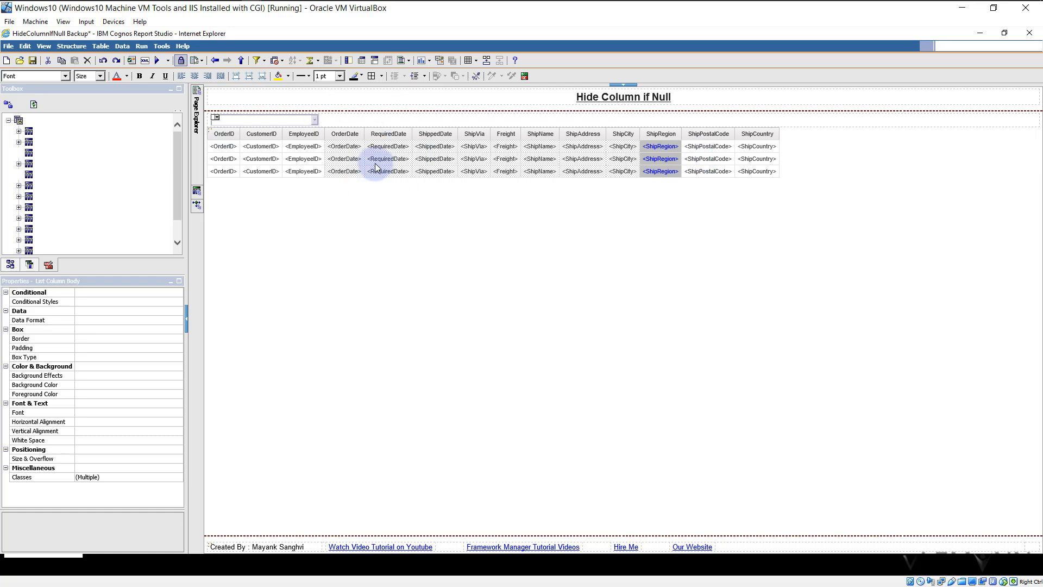
{"action": "key", "text": "ctrl+x"}
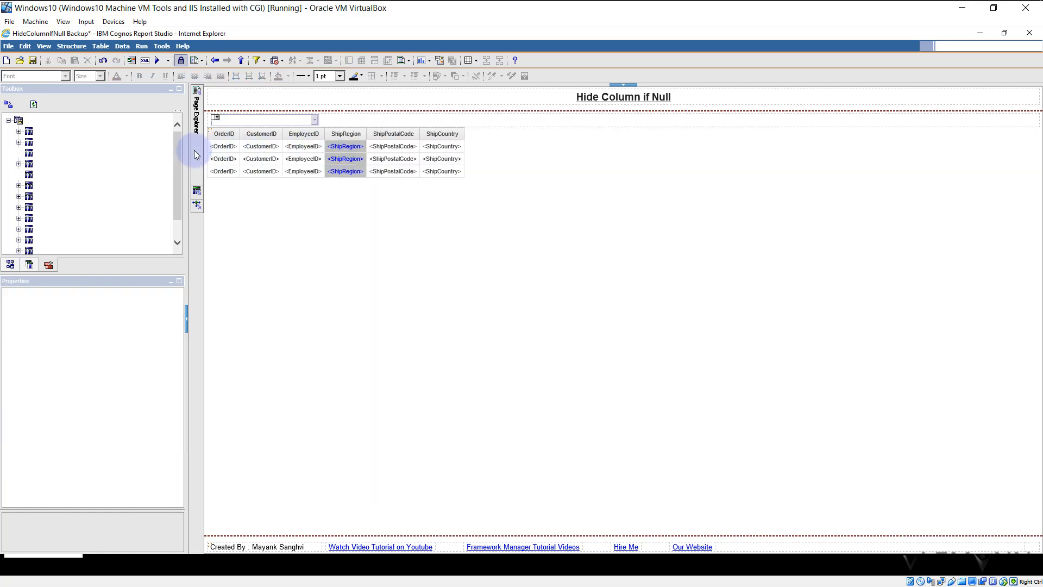
Step: Check the data items in Query1 and undo the removal of the list columns
{"action": "mouse_move", "coordinate": [196, 147]}
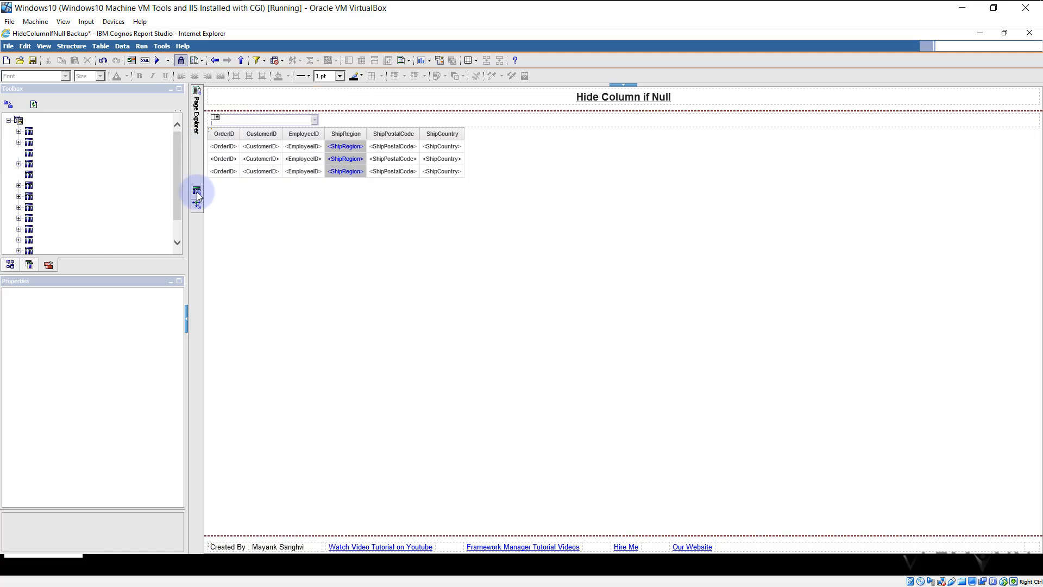
{"action": "mouse_move", "coordinate": [197, 187]}
{"action": "double_click", "coordinate": [247, 114]}
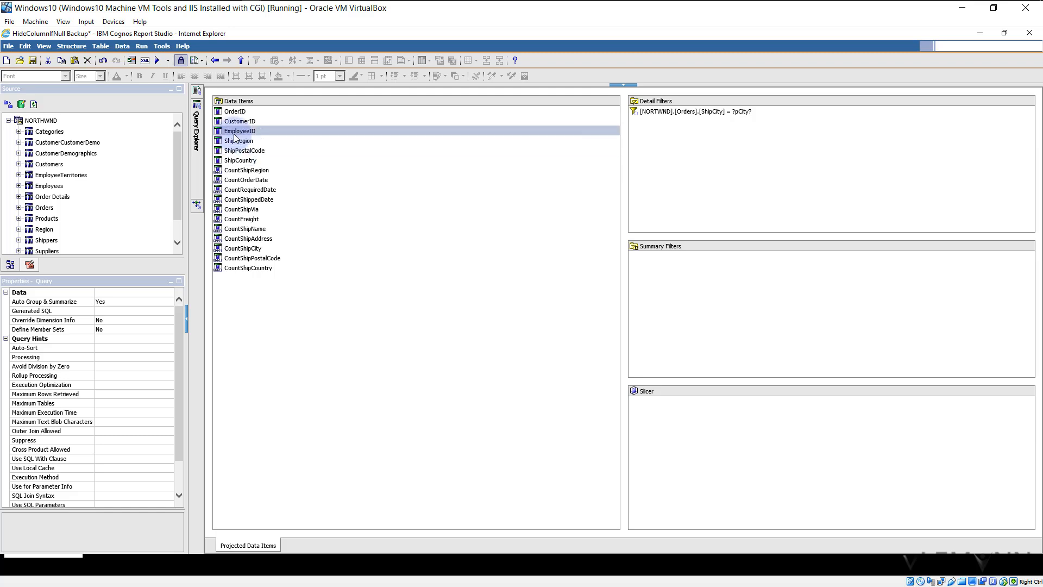
{"action": "left_click", "coordinate": [103, 60]}
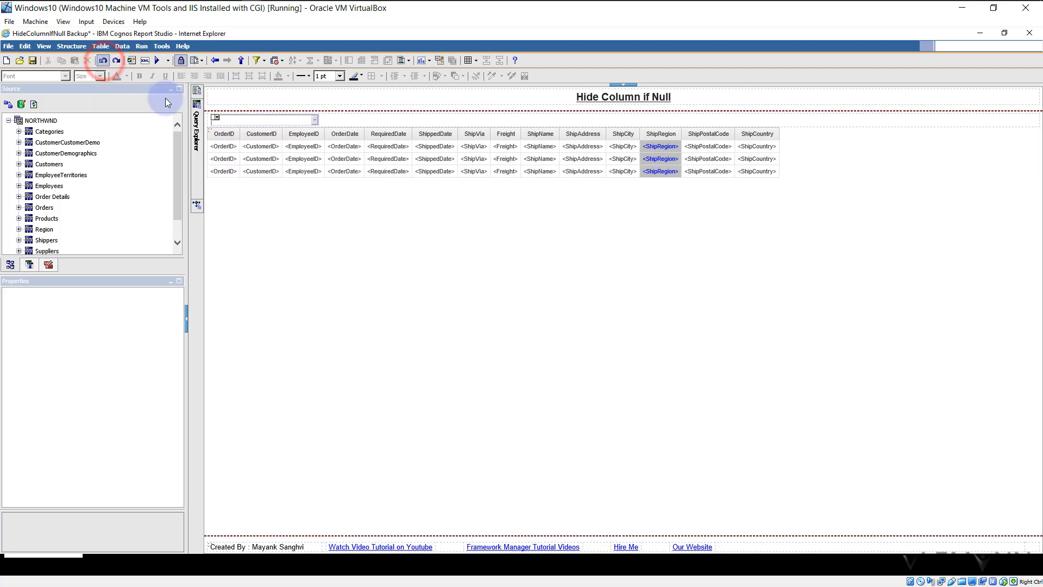
Step: Remove the OrderDate through ShipCity columns from the list while keeping their data items in the query
{"action": "left_click", "coordinate": [345, 159]}
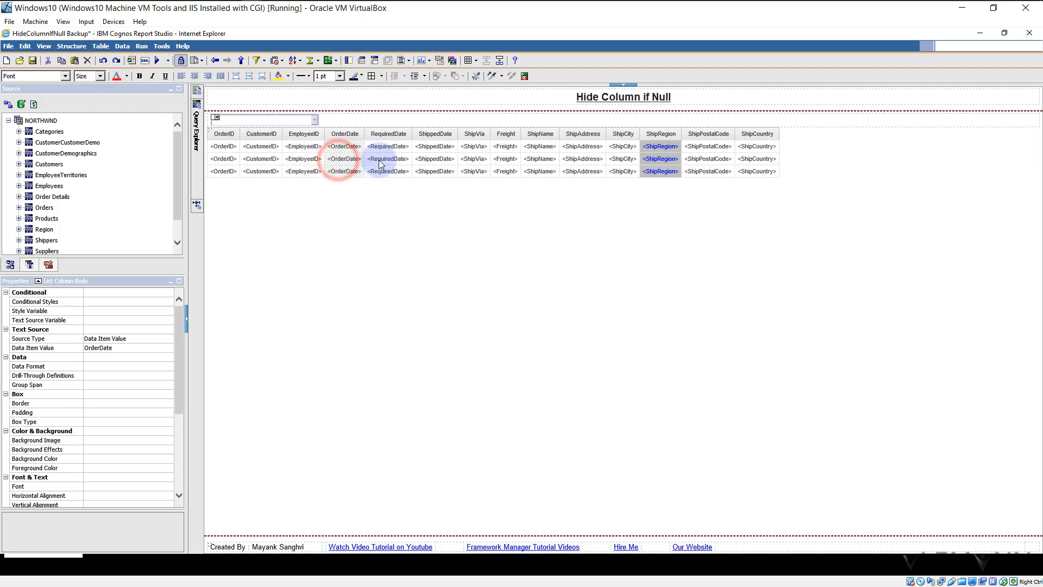
{"action": "left_click", "coordinate": [634, 161], "text": "shift"}
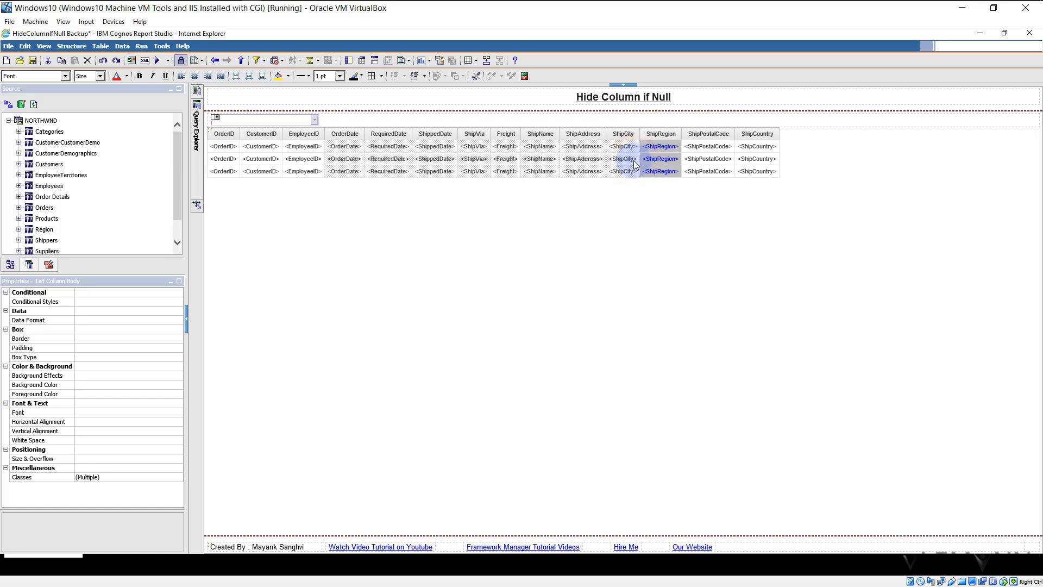
{"action": "key", "text": "Delete"}
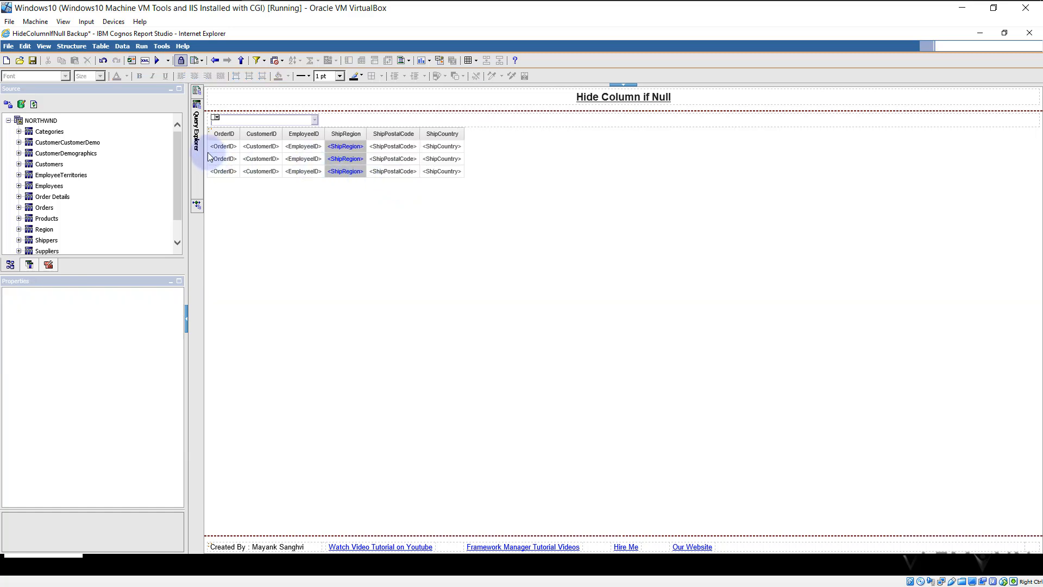
Step: Check which data items remain in Query1 and return to Page1
{"action": "mouse_move", "coordinate": [196, 135]}
{"action": "double_click", "coordinate": [244, 114]}
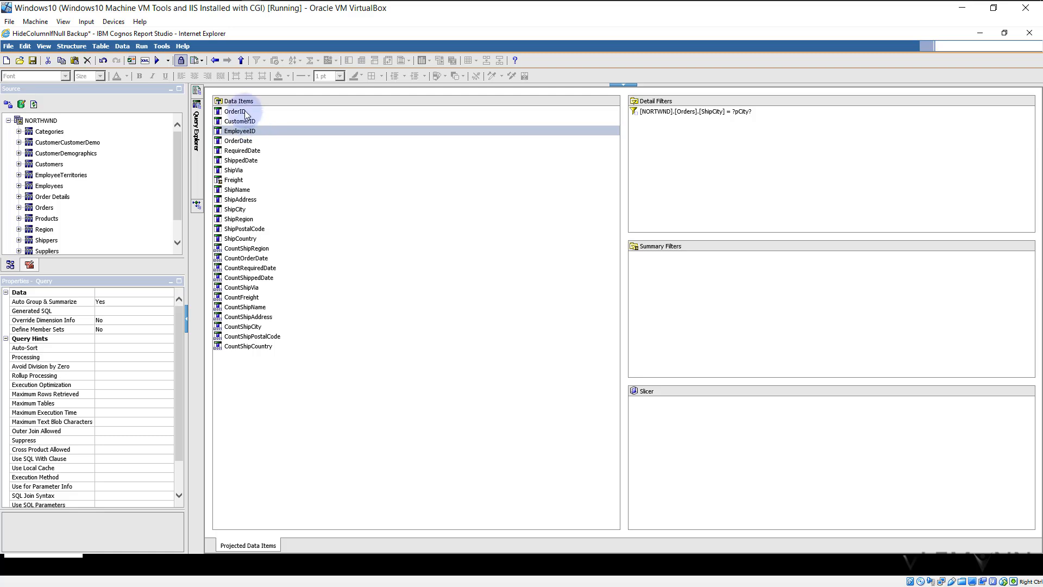
{"action": "mouse_move", "coordinate": [196, 95]}
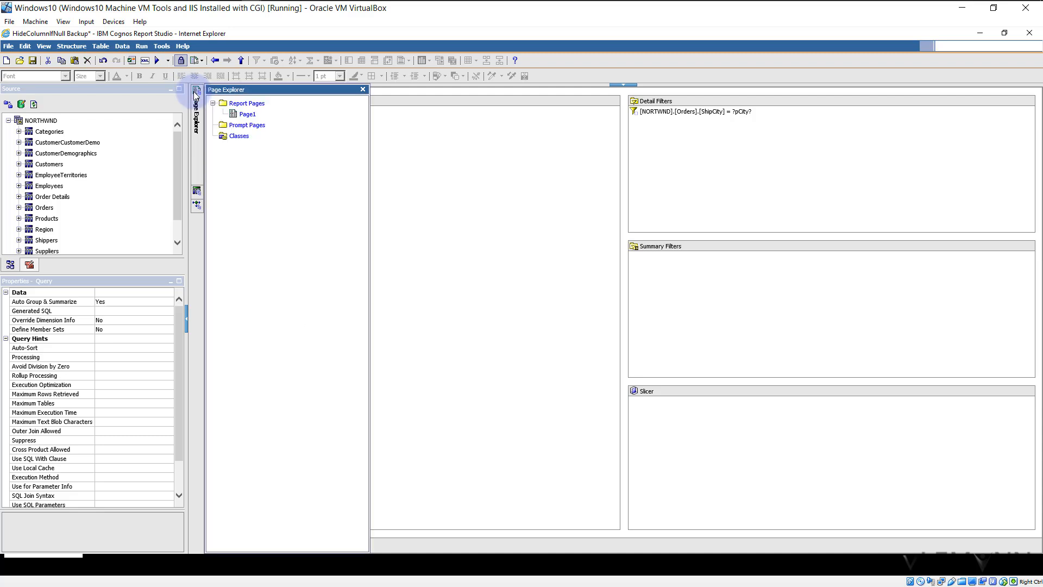
{"action": "double_click", "coordinate": [247, 114]}
Step: Remove the ShipPostalCode and ShipCountry columns from the list
{"action": "left_click", "coordinate": [400, 158]}
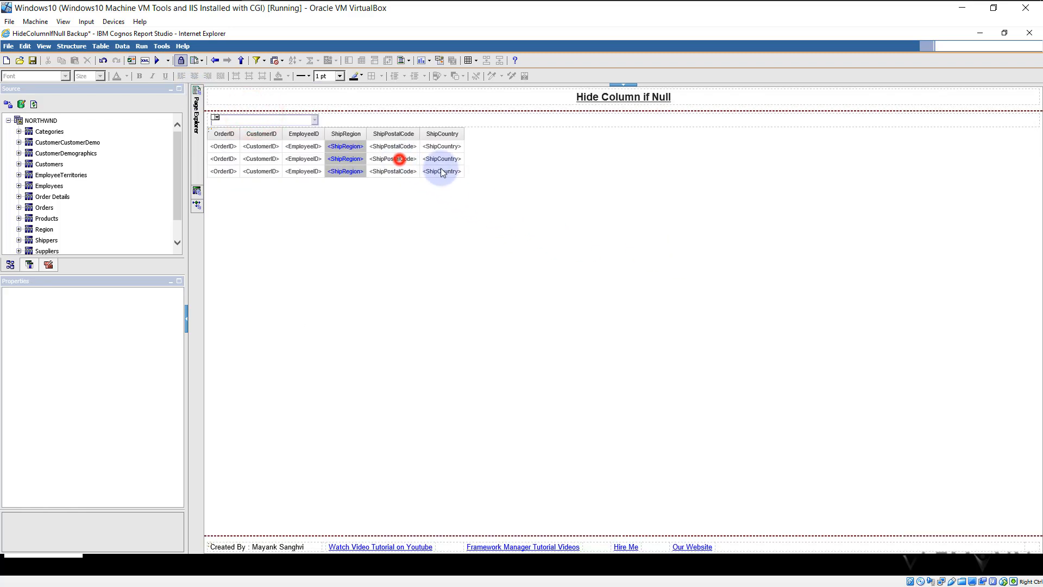
{"action": "left_click", "coordinate": [442, 158]}
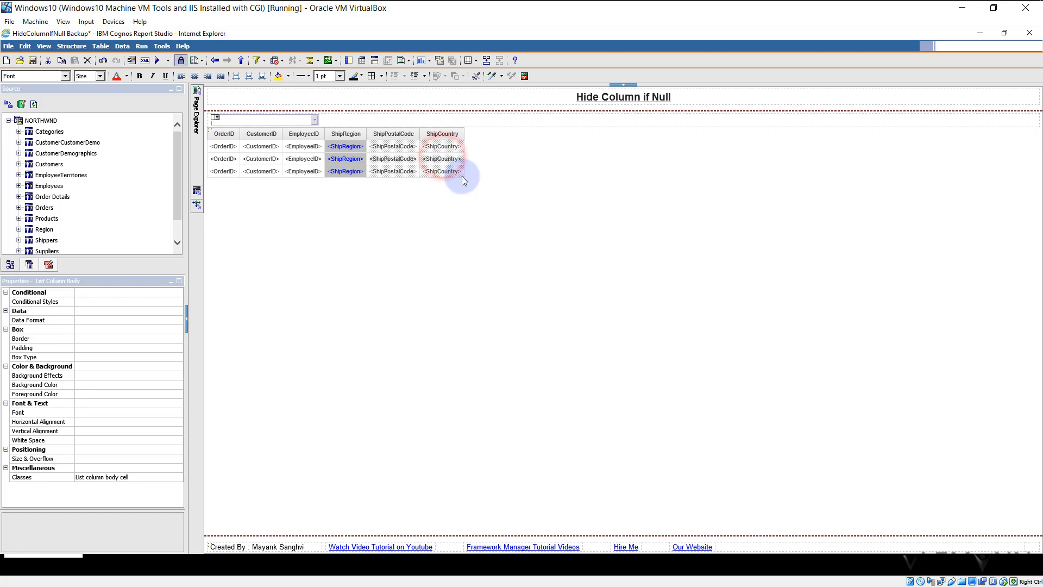
{"action": "key", "text": "Delete"}
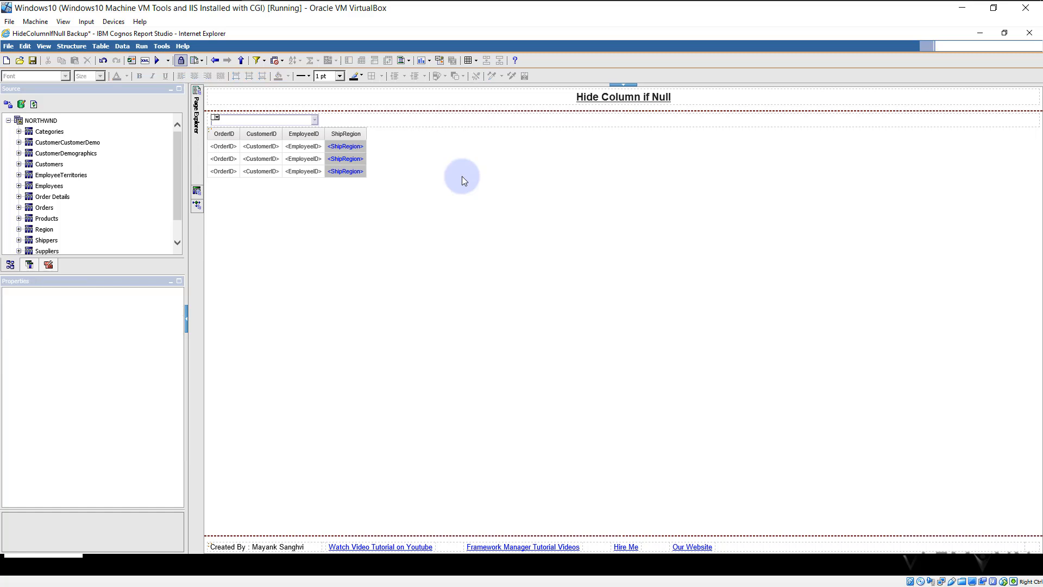
Step: Select the whole list, review the Count data items in its Properties setting, and leave the dialog without changes
{"action": "left_click", "coordinate": [211, 131]}
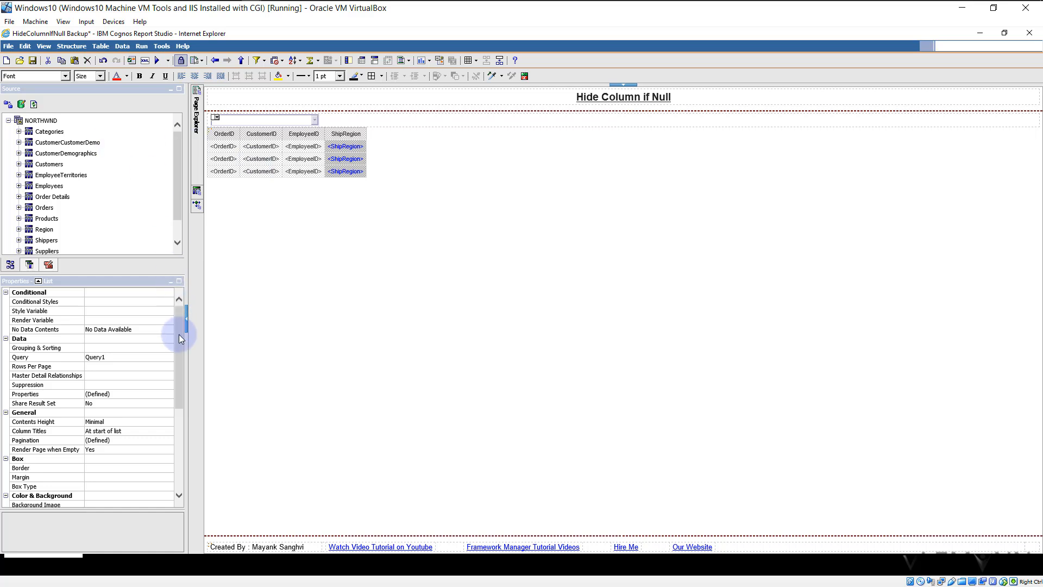
{"action": "left_click", "coordinate": [150, 394]}
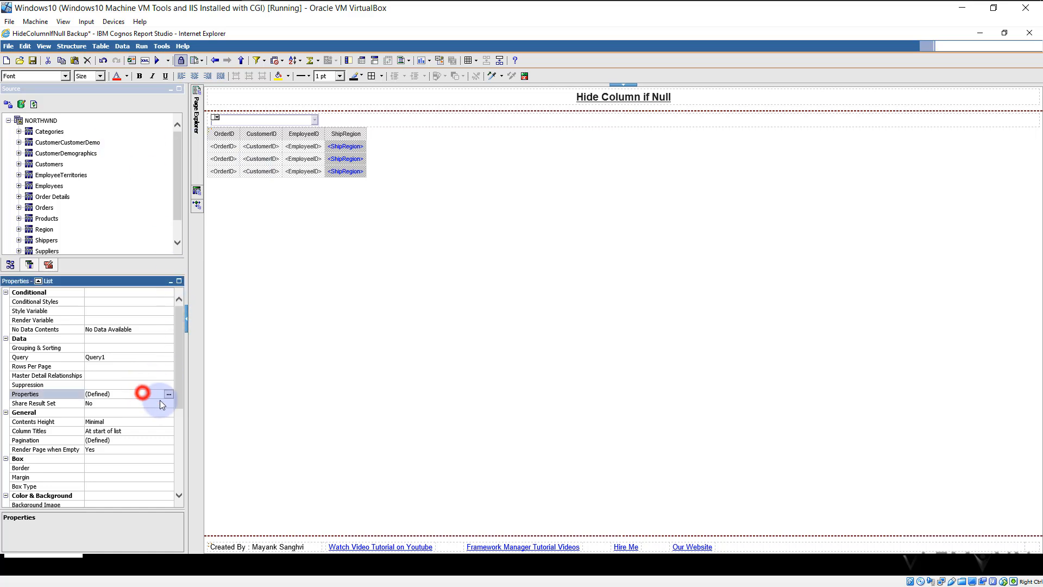
{"action": "left_click", "coordinate": [168, 394]}
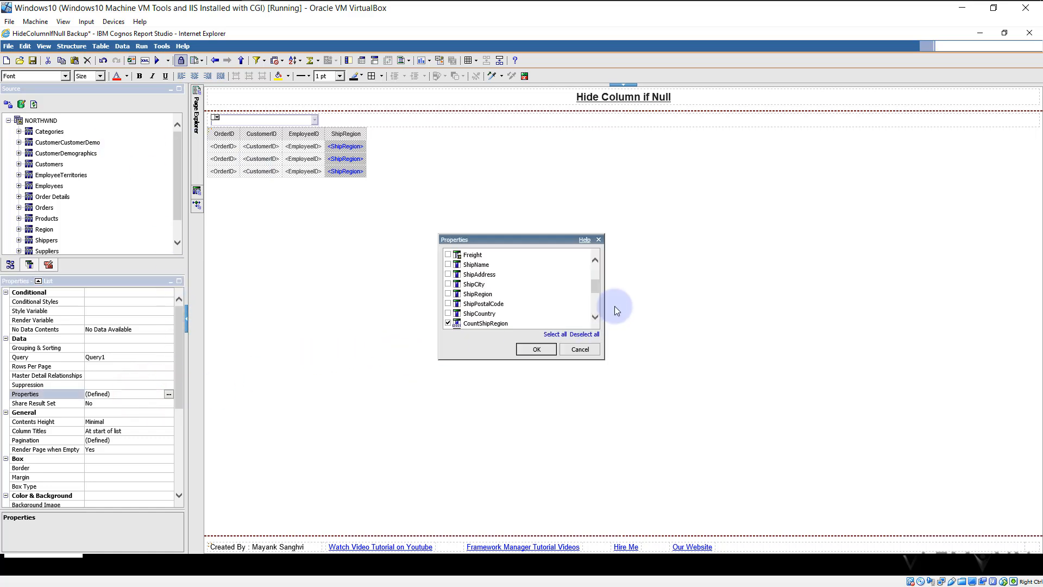
{"action": "mouse_move", "coordinate": [595, 286]}
{"action": "left_mouse_down"}
{"action": "mouse_move", "coordinate": [599, 261]}
{"action": "mouse_move", "coordinate": [599, 320]}
{"action": "mouse_move", "coordinate": [593, 296]}
{"action": "left_mouse_up"}
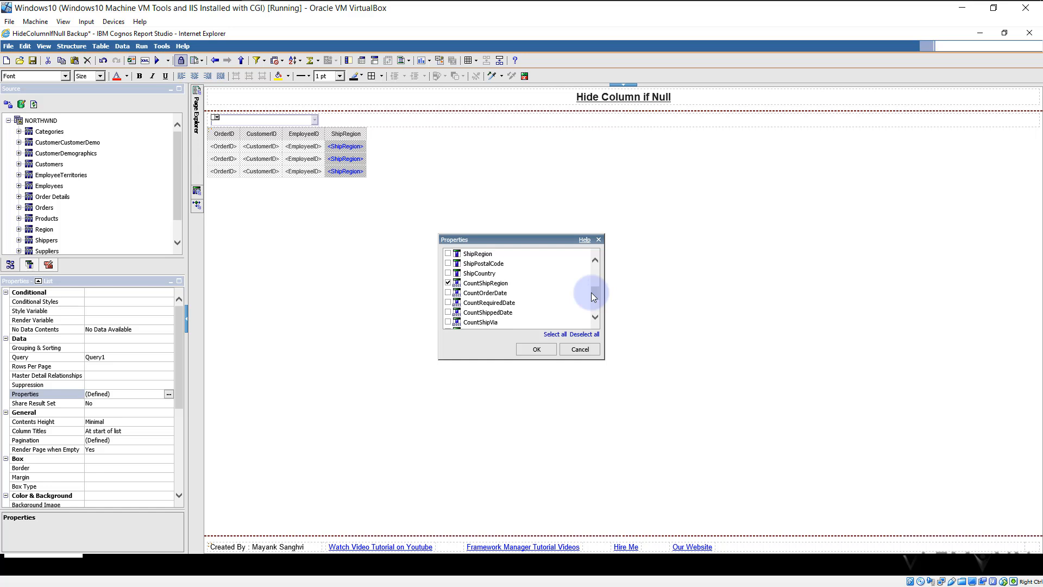
{"action": "left_click", "coordinate": [582, 350]}
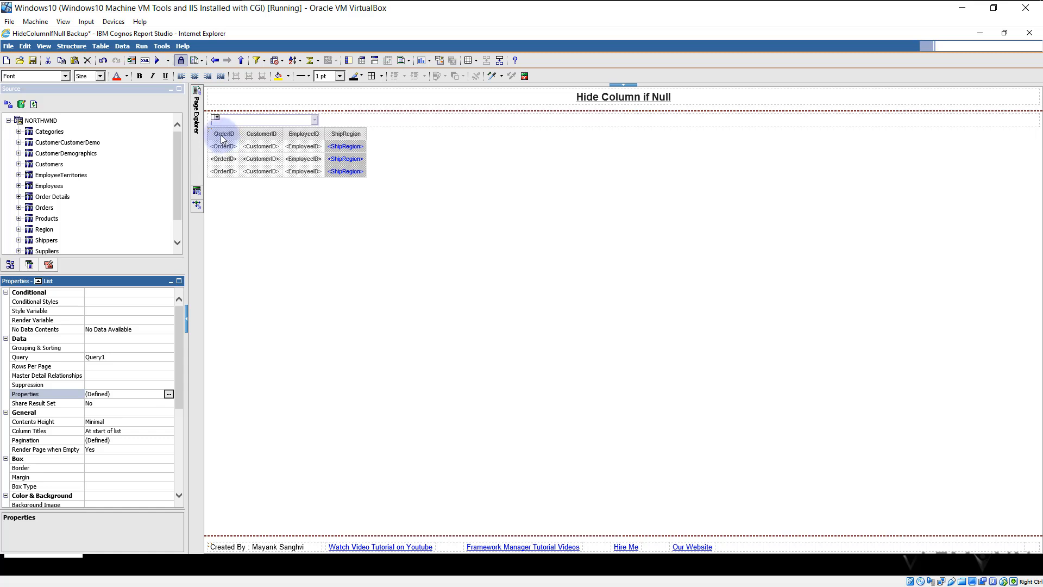
Step: Cut the whole list to the clipboard and undo its removal from the page
{"action": "left_click", "coordinate": [266, 191]}
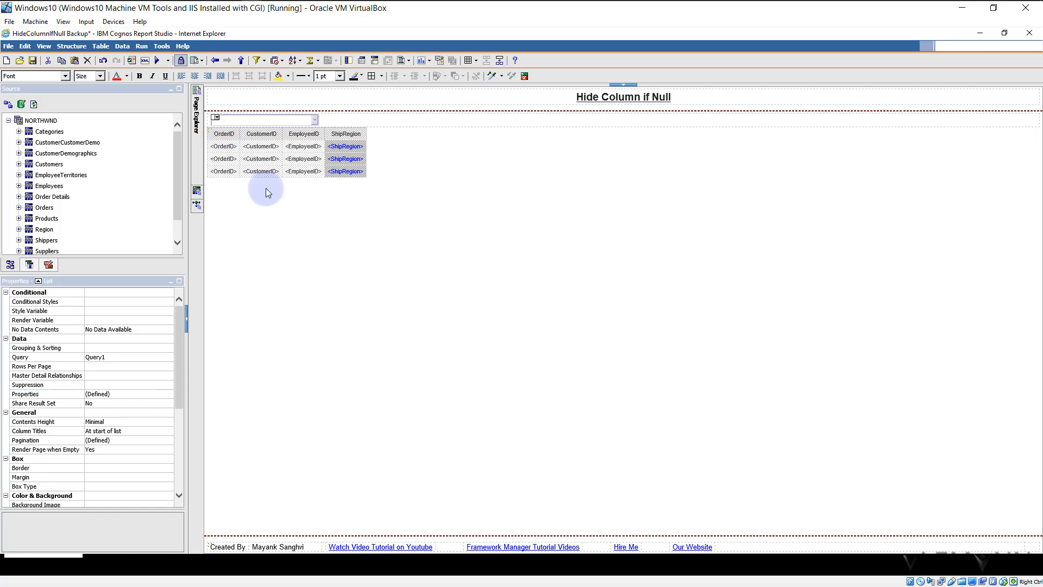
{"action": "key", "text": "Delete"}
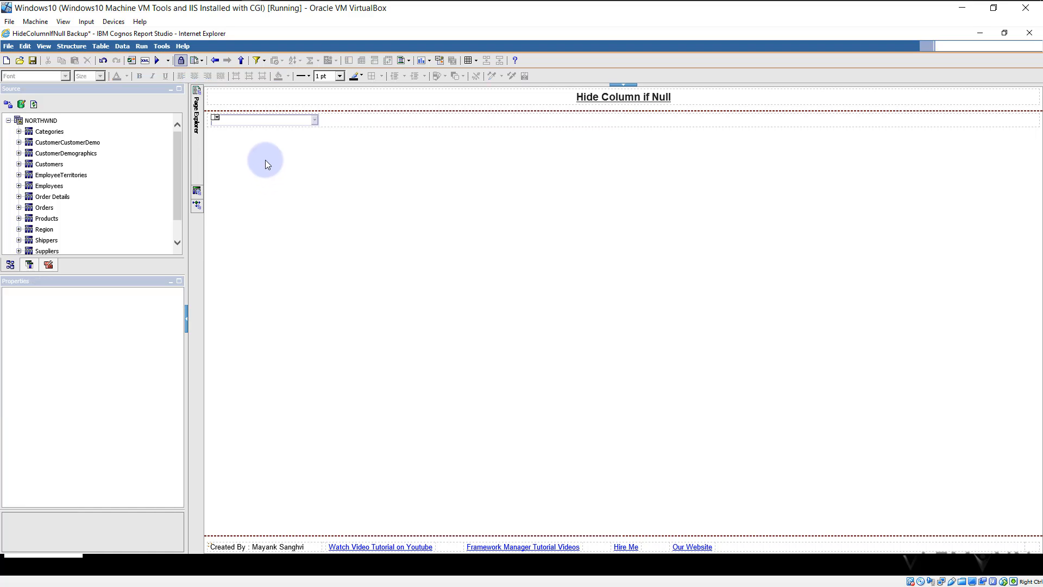
{"action": "left_click", "coordinate": [103, 61]}
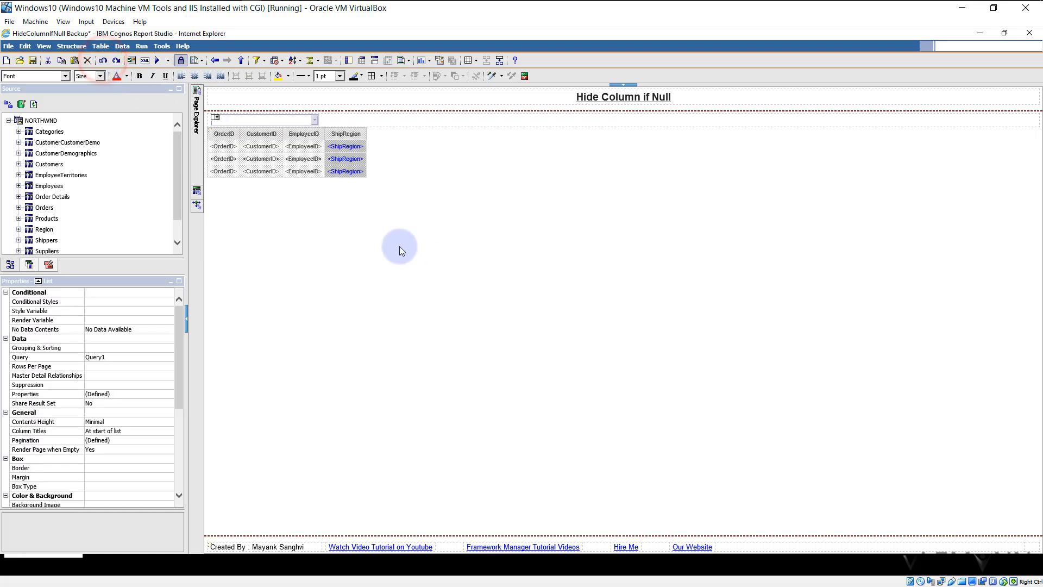
Step: Switch to Notepad and replace all of its text with the list's XML fragment
{"action": "key", "text": "alt+Tab"}
{"action": "key", "text": "alt+Tab"}
{"action": "key", "text": "ctrl+a"}
{"action": "key", "text": "ctrl+v"}
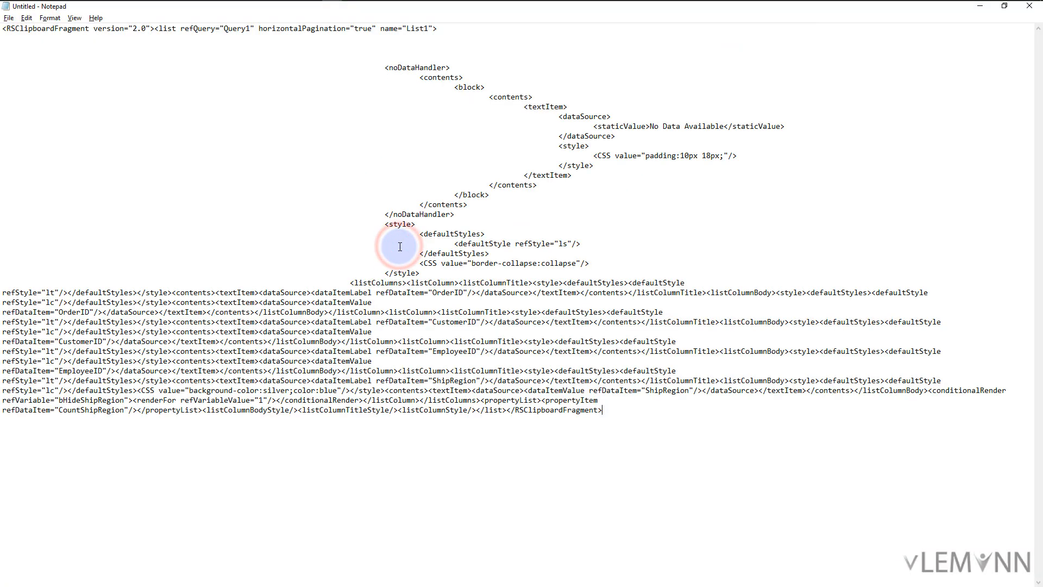
Step: Copy the <propertyItem refDataItem="CountShipRegion"/> element from the propertyList block at the end of the fragment
{"action": "left_click", "coordinate": [430, 175]}
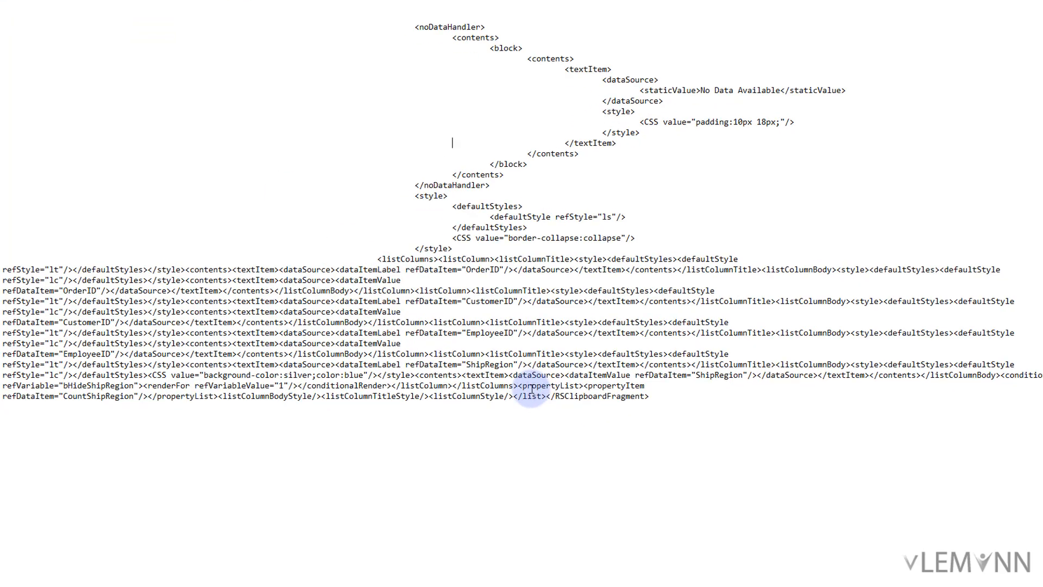
{"action": "left_click_drag", "start_coordinate": [519, 385], "coordinate": [585, 396]}
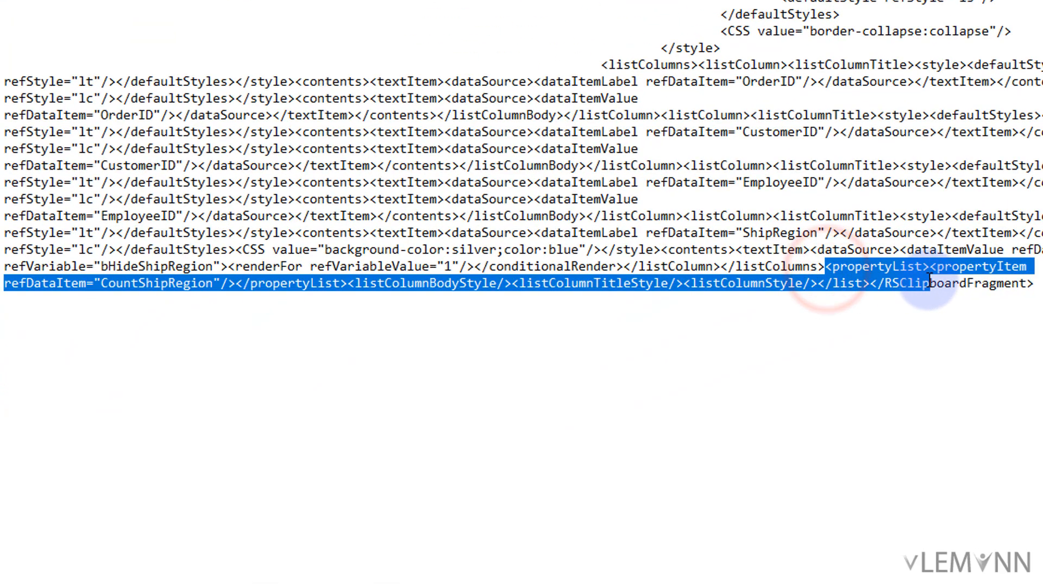
{"action": "mouse_move", "coordinate": [930, 282]}
{"action": "left_mouse_down"}
{"action": "mouse_move", "coordinate": [881, 269]}
{"action": "mouse_move", "coordinate": [945, 269]}
{"action": "mouse_move", "coordinate": [917, 266]}
{"action": "left_mouse_up"}
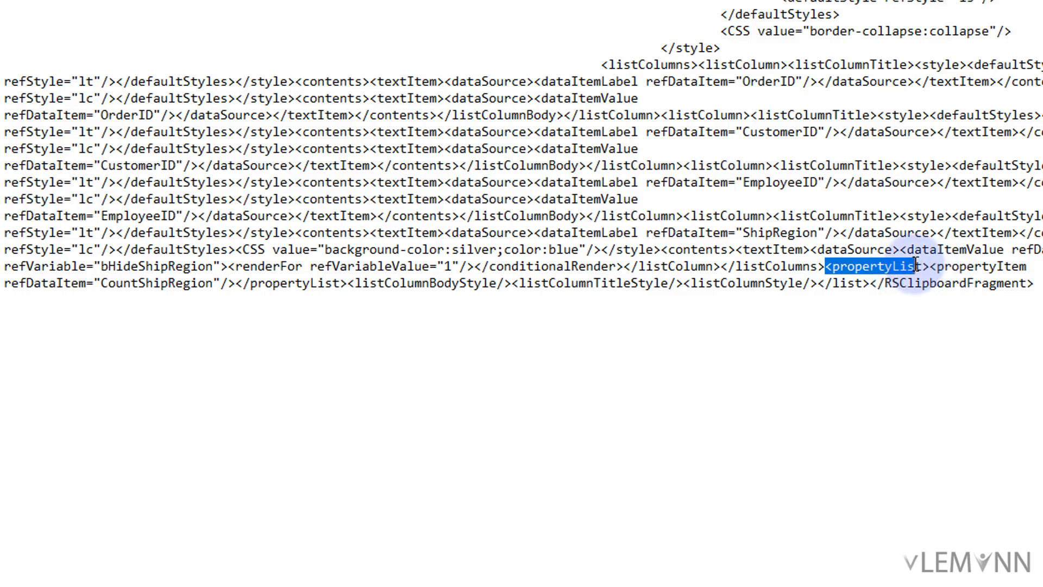
{"action": "left_click_drag", "start_coordinate": [931, 266], "coordinate": [238, 308]}
{"action": "key", "text": "ctrl+c"}
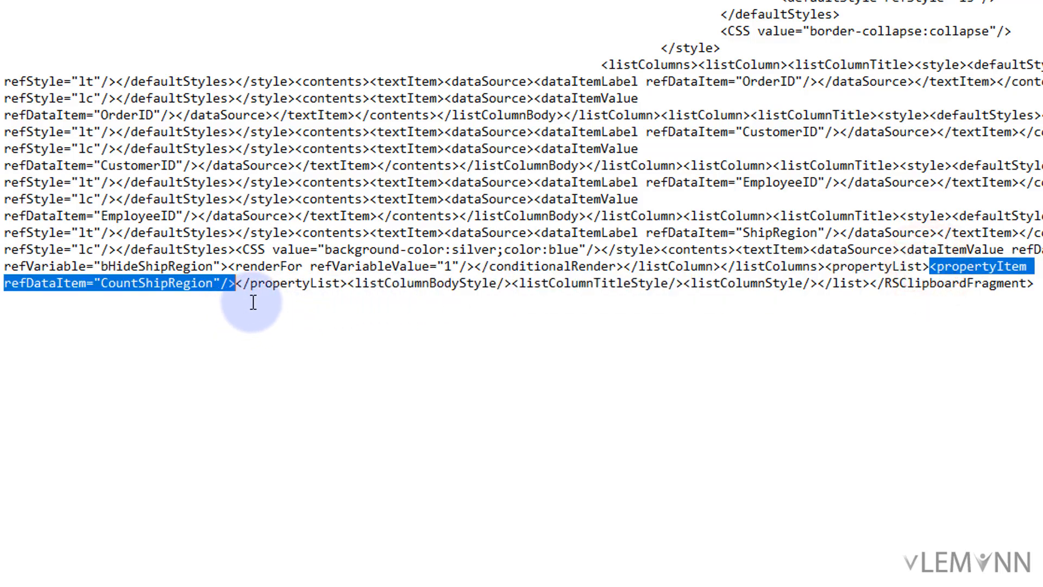
Step: Switch to the Excel workbook and hide column C with the report variable fragments
{"action": "key", "text": "alt+Tab"}
{"action": "key", "text": "Tab"}
{"action": "key", "text": "Tab"}
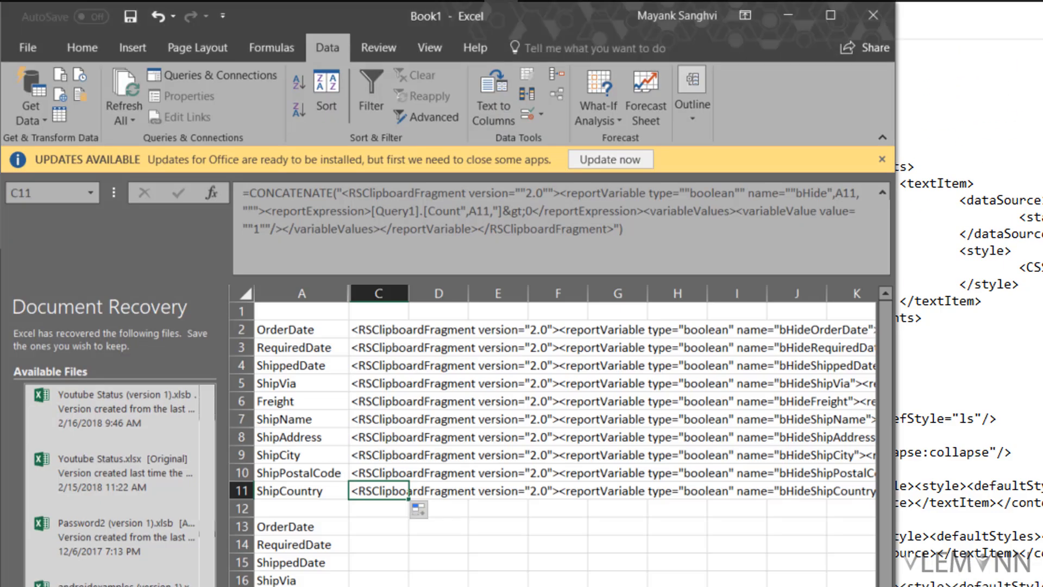
{"action": "left_click", "coordinate": [378, 293]}
{"action": "right_click", "coordinate": [482, 370]}
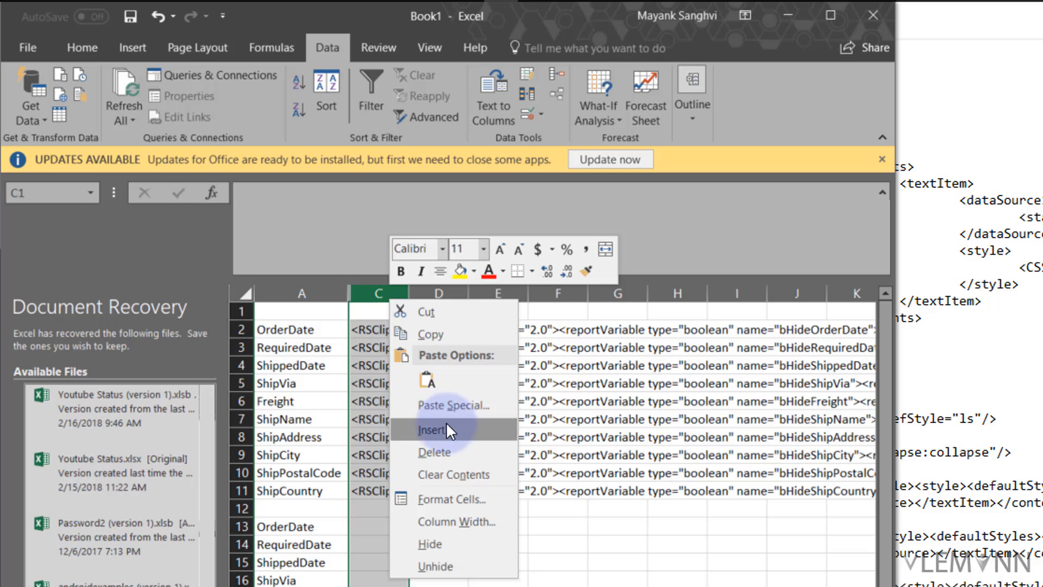
{"action": "left_click", "coordinate": [416, 557]}
{"action": "right_click", "coordinate": [462, 371]}
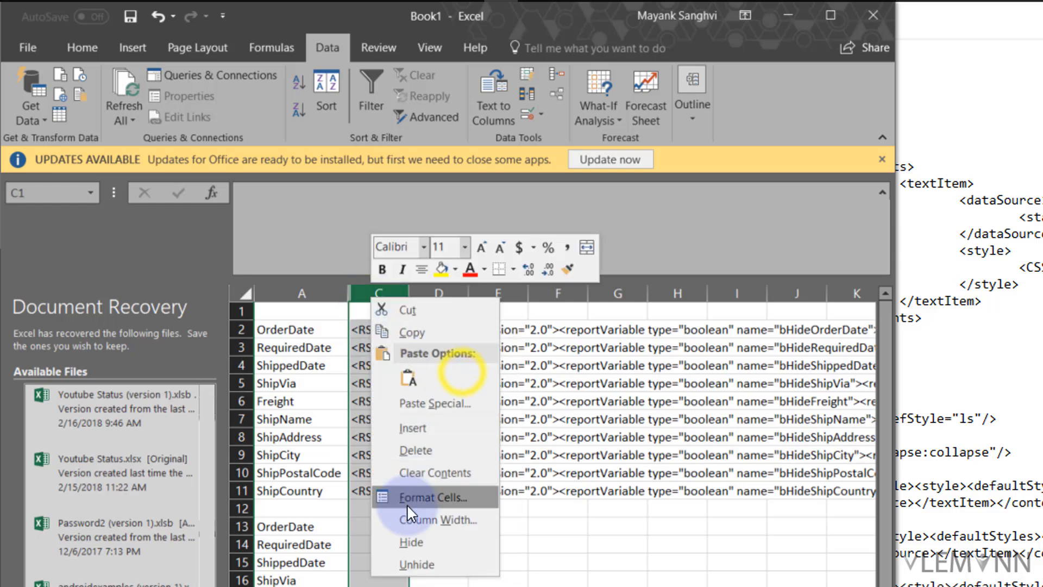
{"action": "left_click", "coordinate": [429, 542]}
Step: Enter a CONCATENATE formula in D2 containing the copied <propertyItem refDataItem="CountShipRegion"/> element as quoted text
{"action": "left_click", "coordinate": [381, 329]}
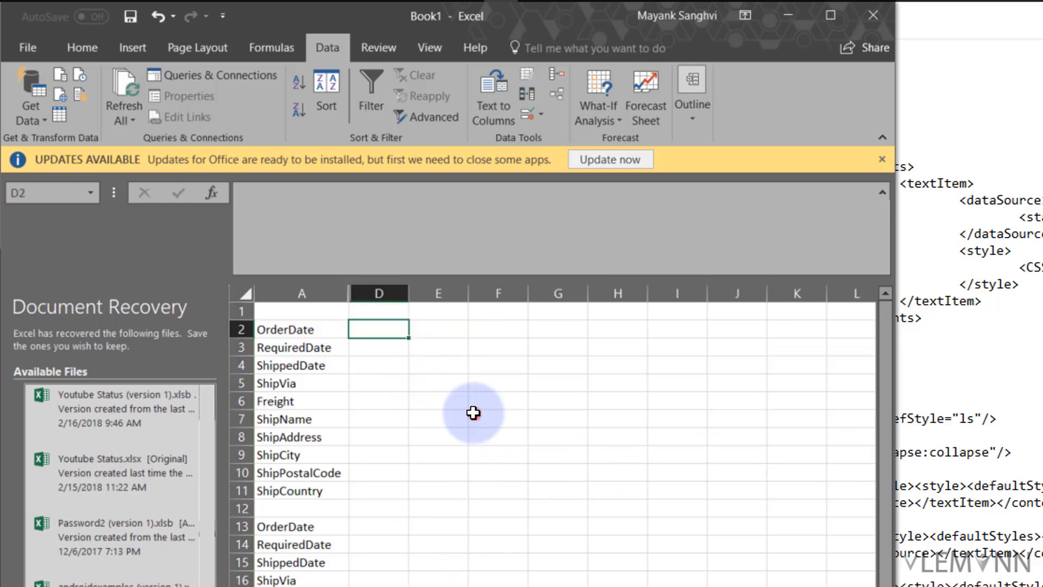
{"action": "left_click", "coordinate": [375, 244]}
{"action": "type", "text": "="}
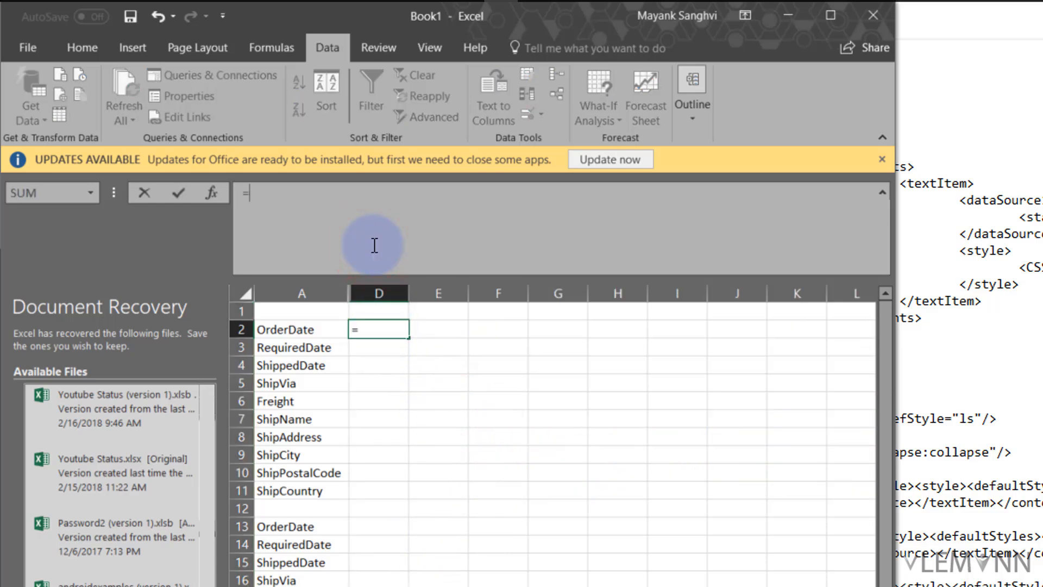
{"action": "type", "text": "CON"}
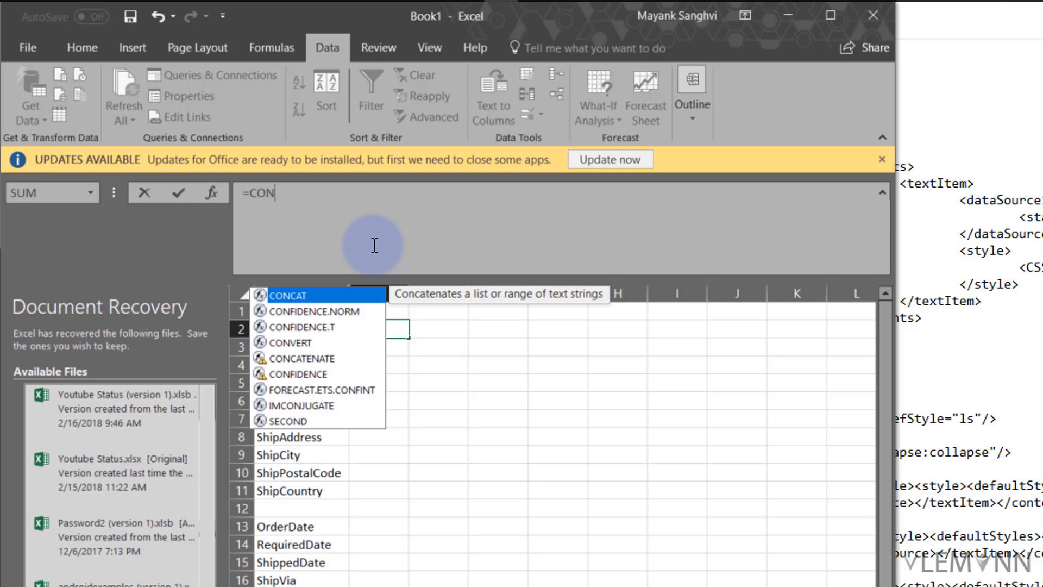
{"action": "key", "text": "Down"}
{"action": "key", "text": "Down"}
{"action": "key", "text": "Down"}
{"action": "key", "text": "Down"}
{"action": "key", "text": "Tab"}
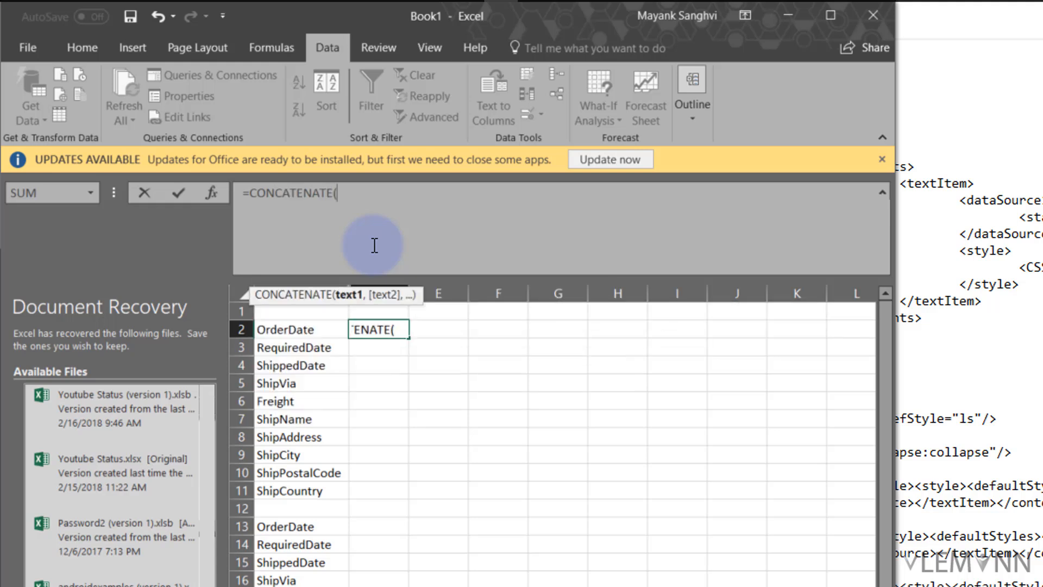
{"action": "key", "text": "ctrl+v"}
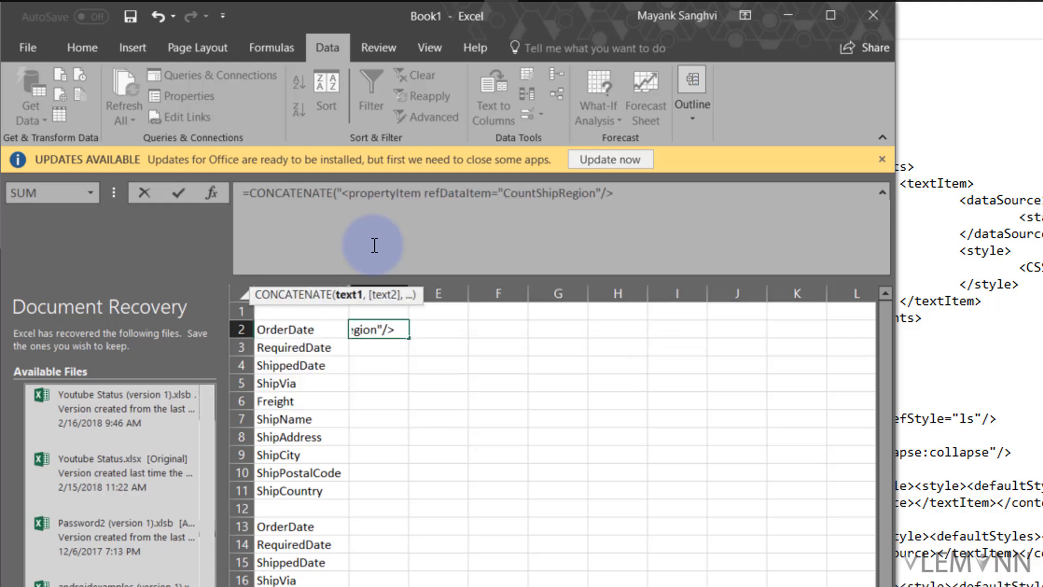
{"action": "type", "text": "\")"}
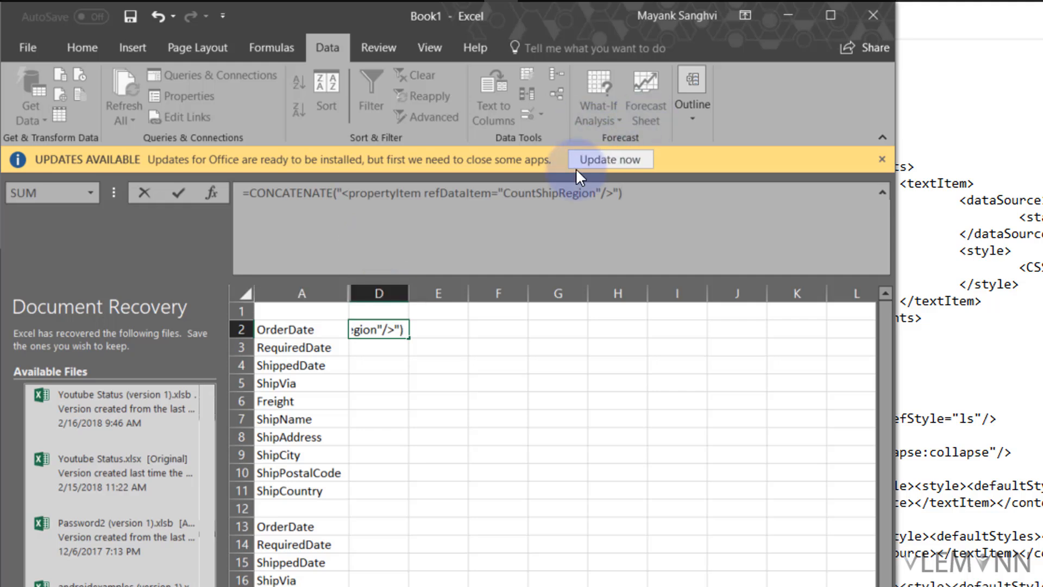
Step: Double the quotation marks around CountShipRegion inside the D2 formula and commit it
{"action": "left_click", "coordinate": [498, 193]}
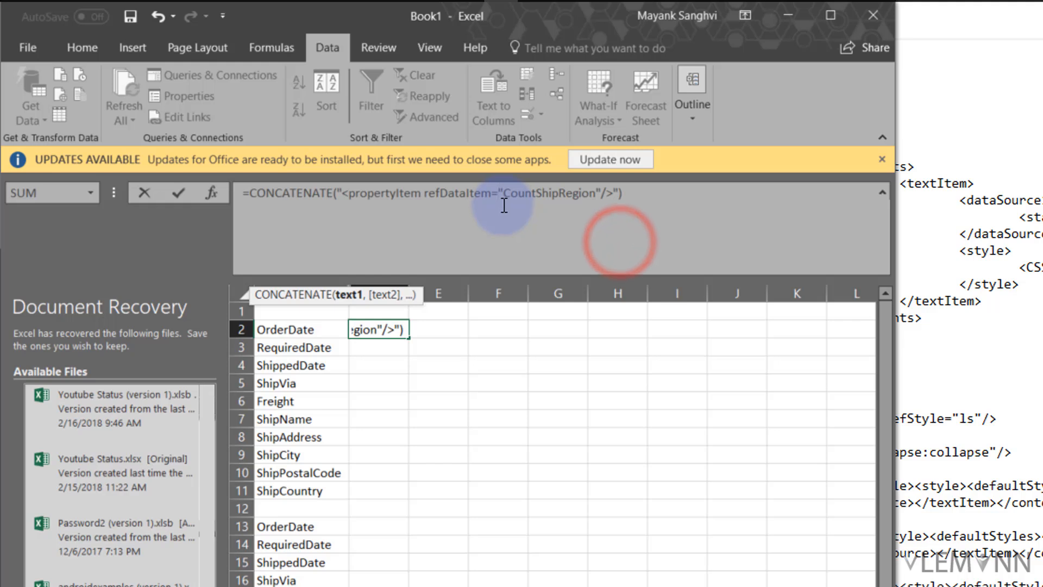
{"action": "type", "text": "\""}
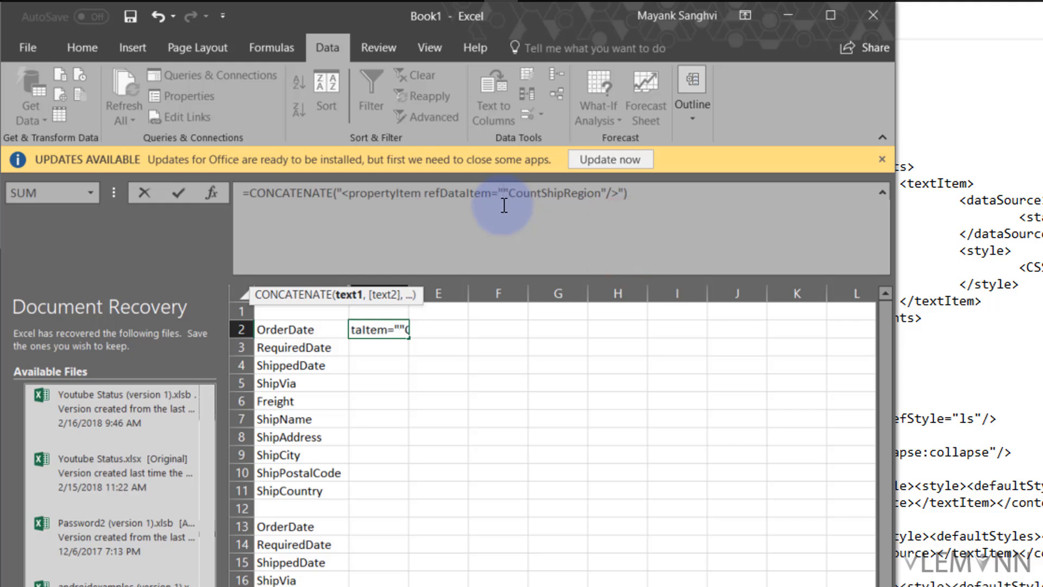
{"action": "left_click", "coordinate": [749, 239]}
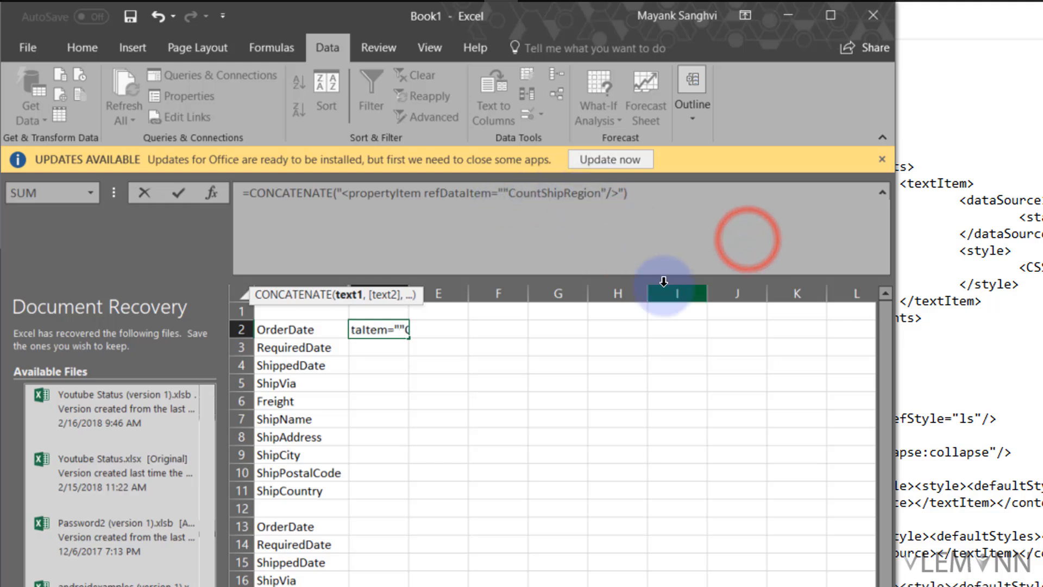
{"action": "key", "text": "Left"}
{"action": "key", "text": "Left"}
{"action": "key", "text": "Left"}
{"action": "key", "text": "Left"}
{"action": "key", "text": "Left"}
{"action": "type", "text": "\""}
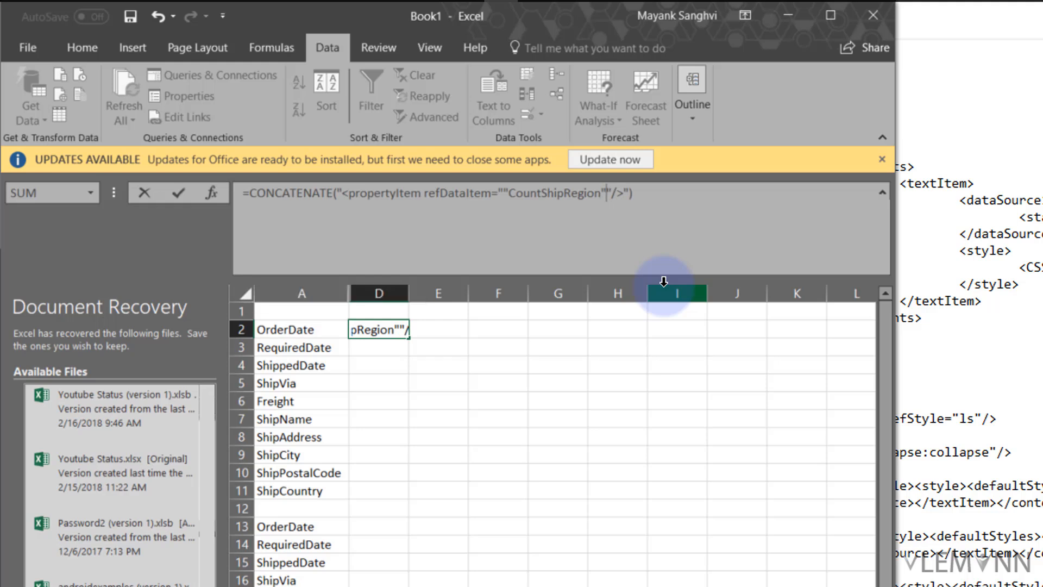
{"action": "key", "text": "ctrl+Return"}
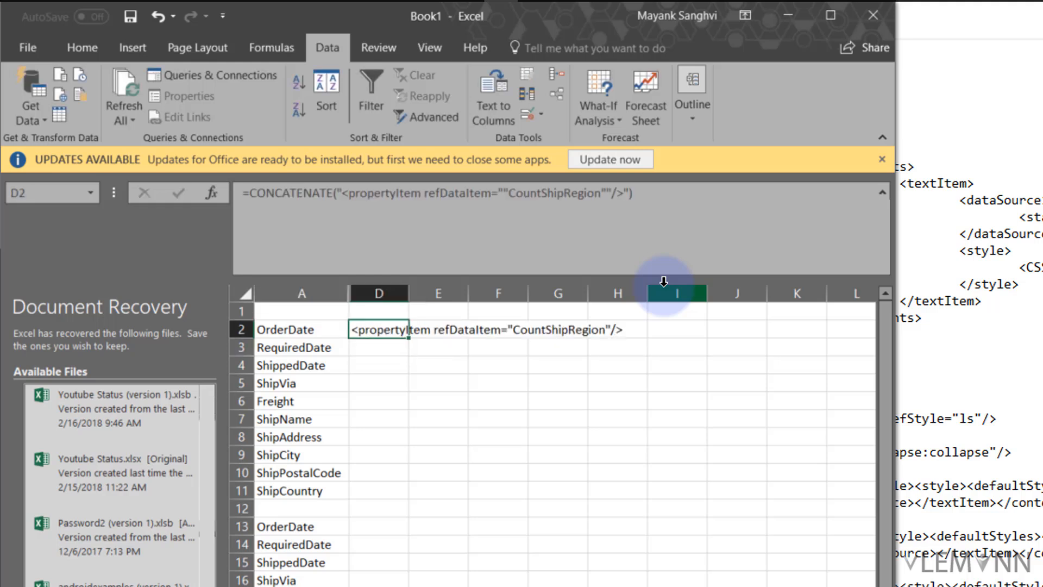
Step: Replace ShipRegion in the D2 formula with a reference to A2 and fill the formula down to D11
{"action": "left_click", "coordinate": [546, 194]}
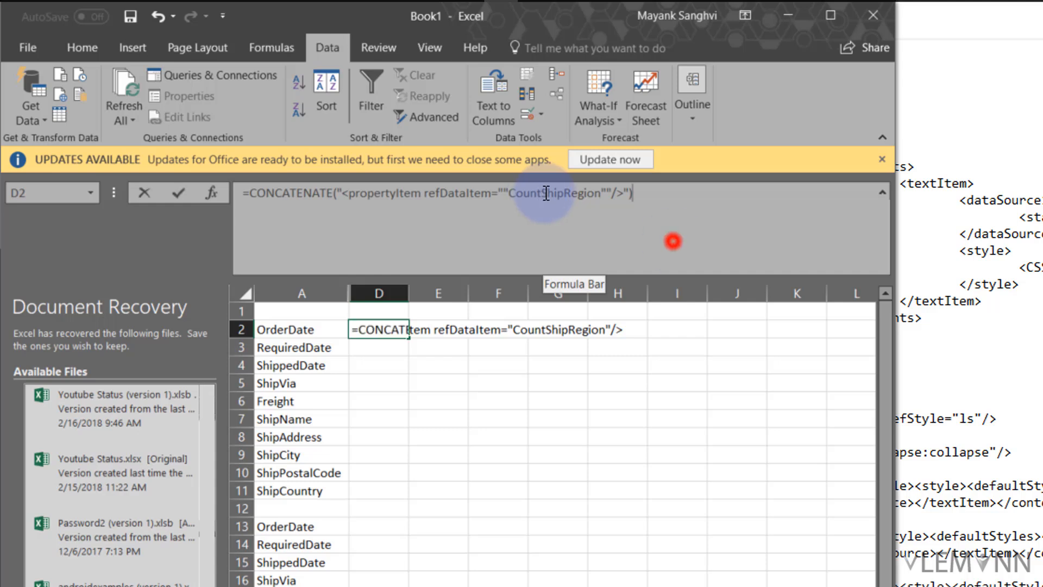
{"action": "left_click_drag", "start_coordinate": [542, 194], "coordinate": [602, 197]}
{"action": "type", "text": "\"\""}
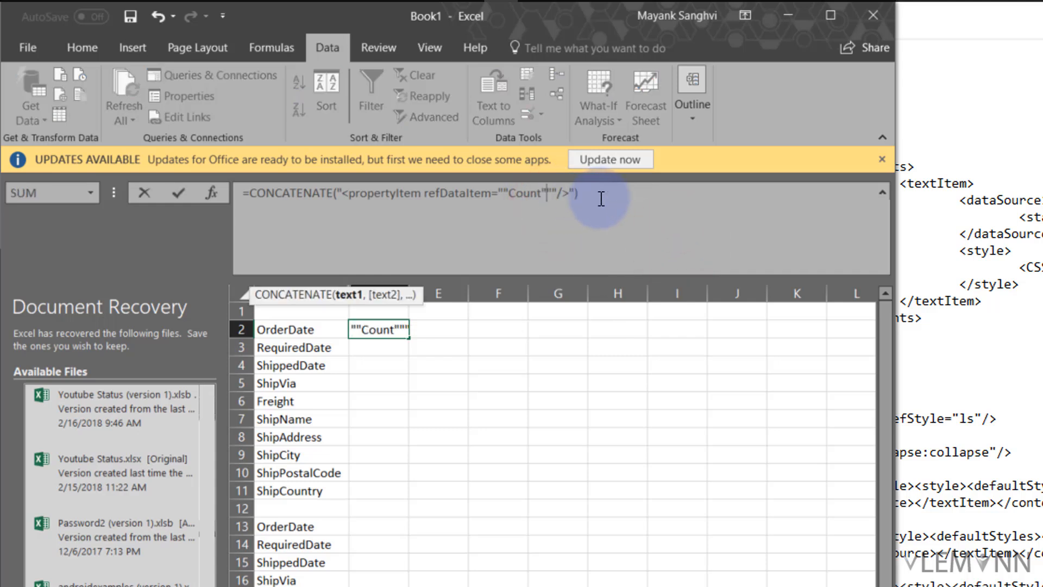
{"action": "type", "text": ",,"}
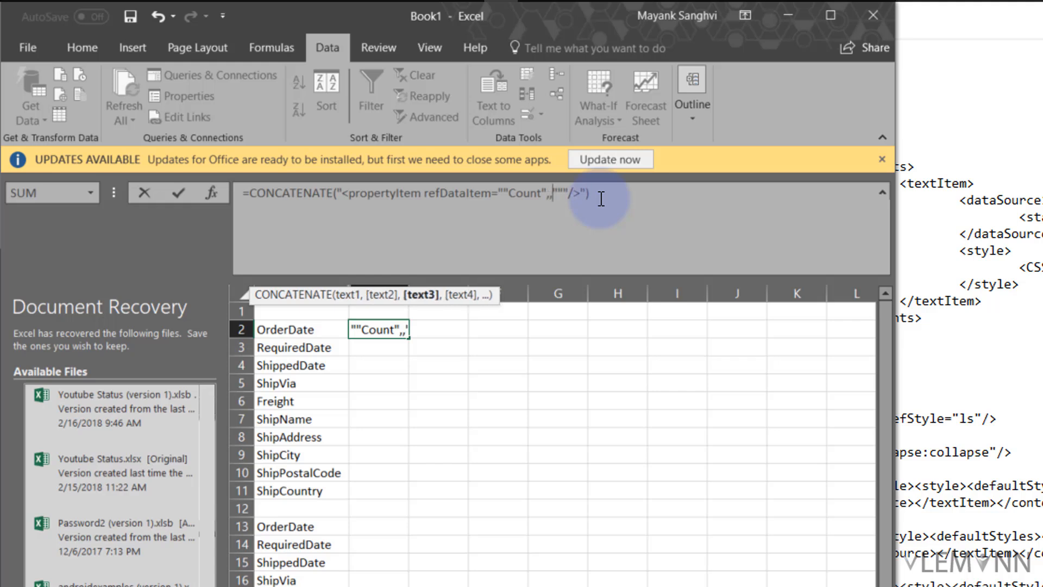
{"action": "key", "text": "Left"}
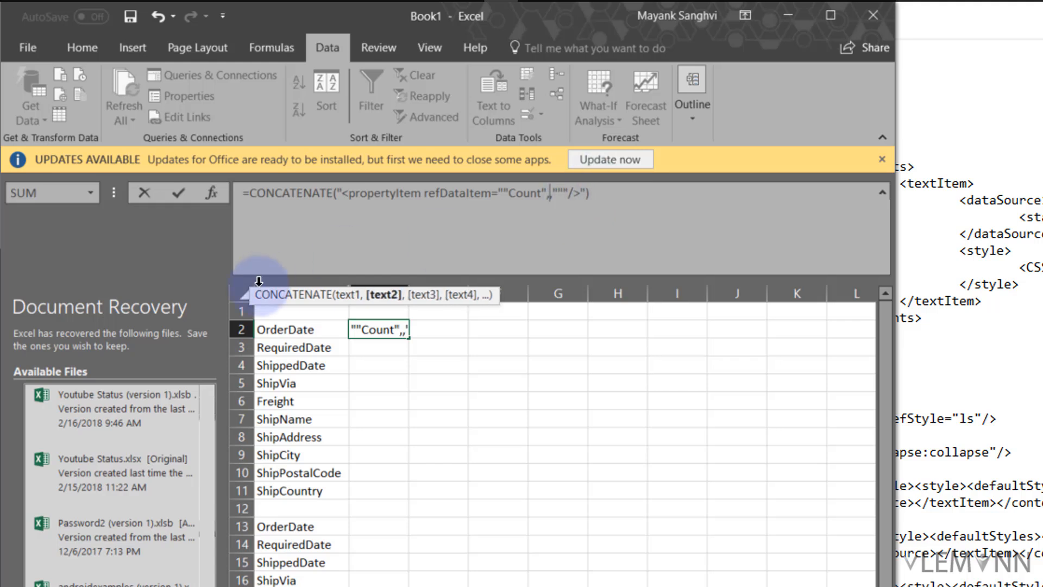
{"action": "left_click", "coordinate": [280, 331]}
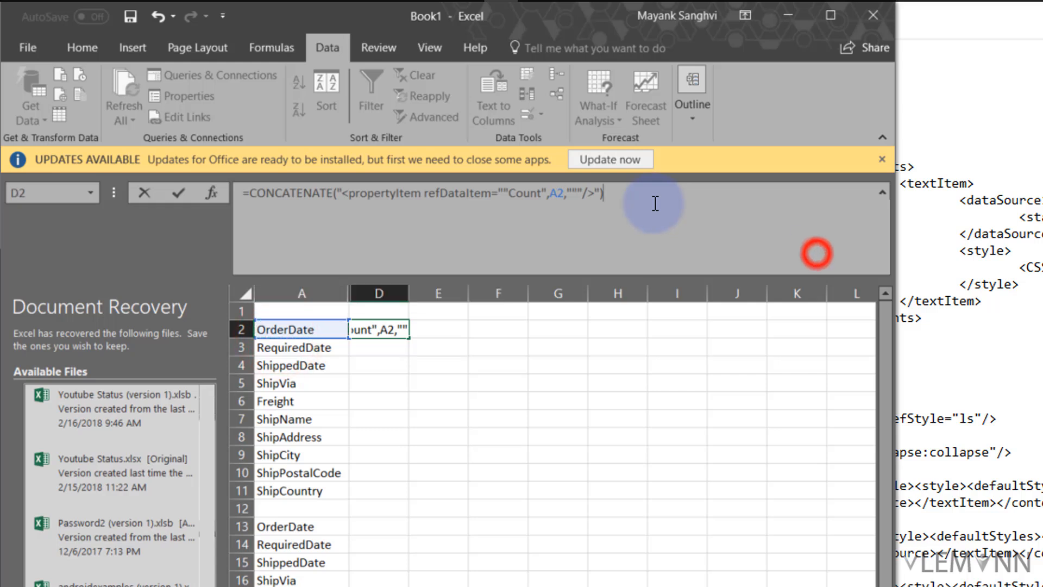
{"action": "key", "text": "ctrl+Return"}
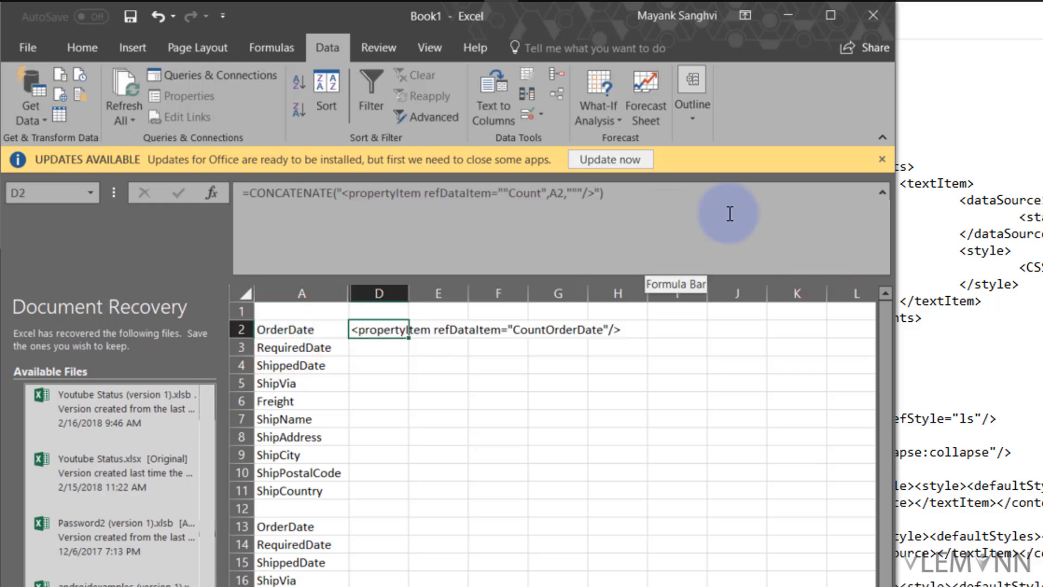
{"action": "left_click_drag", "start_coordinate": [408, 338], "coordinate": [396, 492]}
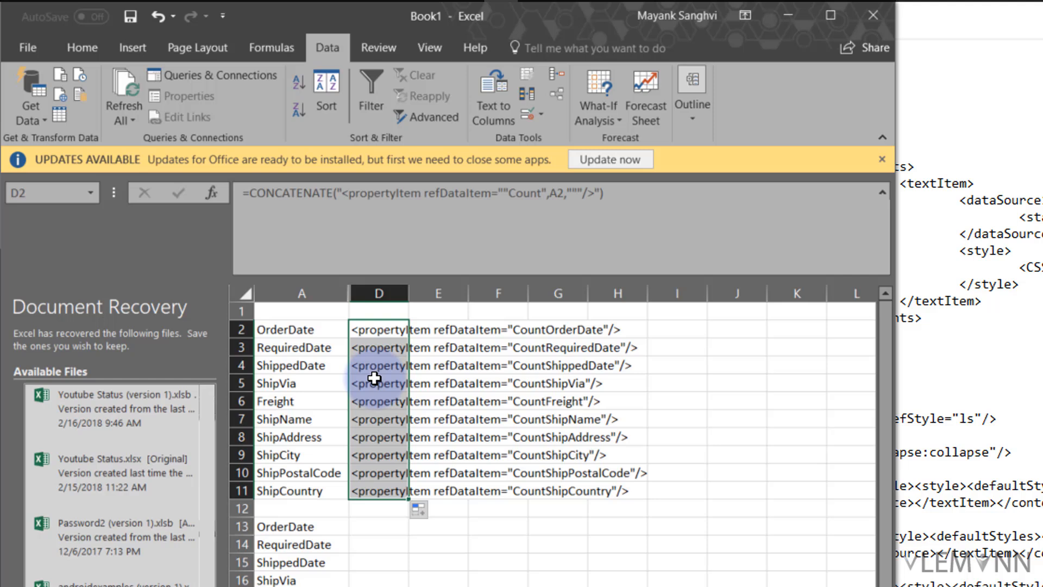
Step: Copy the property items in D2:D11 and paste them in Notepad between the CountShipRegion item and the closing </propertyList> tag
{"action": "key", "text": "ctrl+c"}
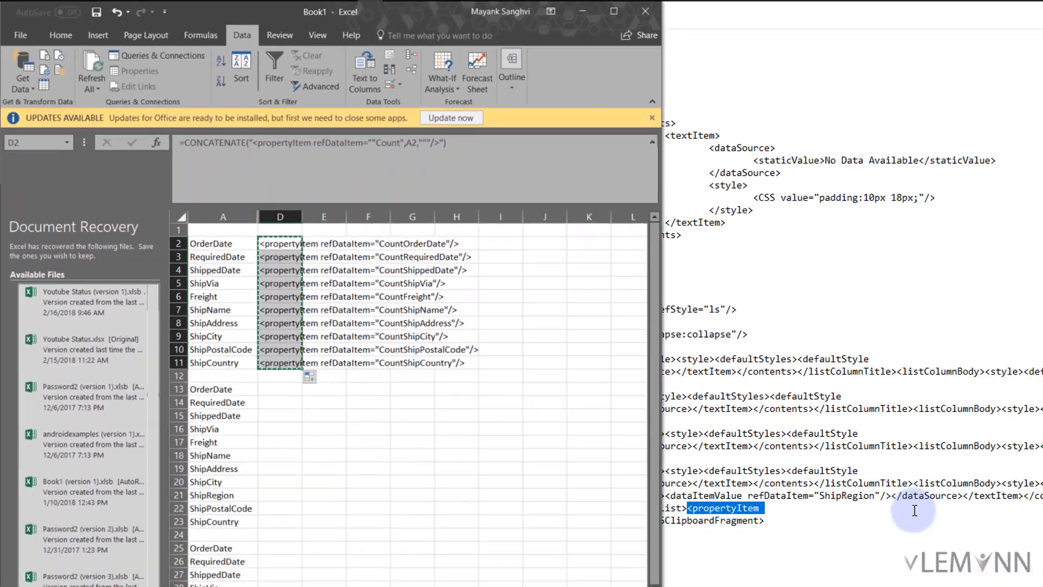
{"action": "left_click", "coordinate": [719, 400]}
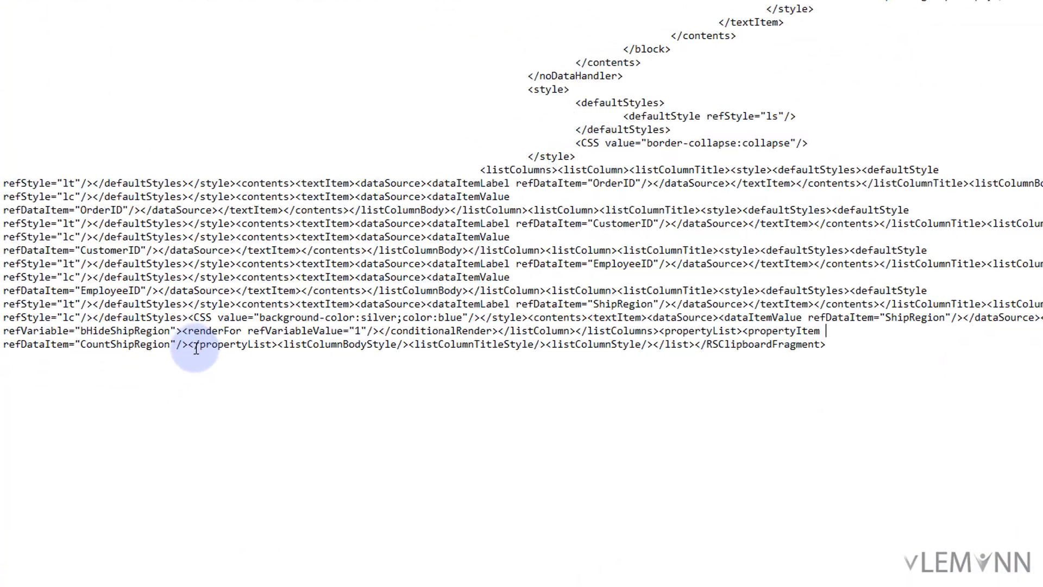
{"action": "key", "text": "alt+Tab"}
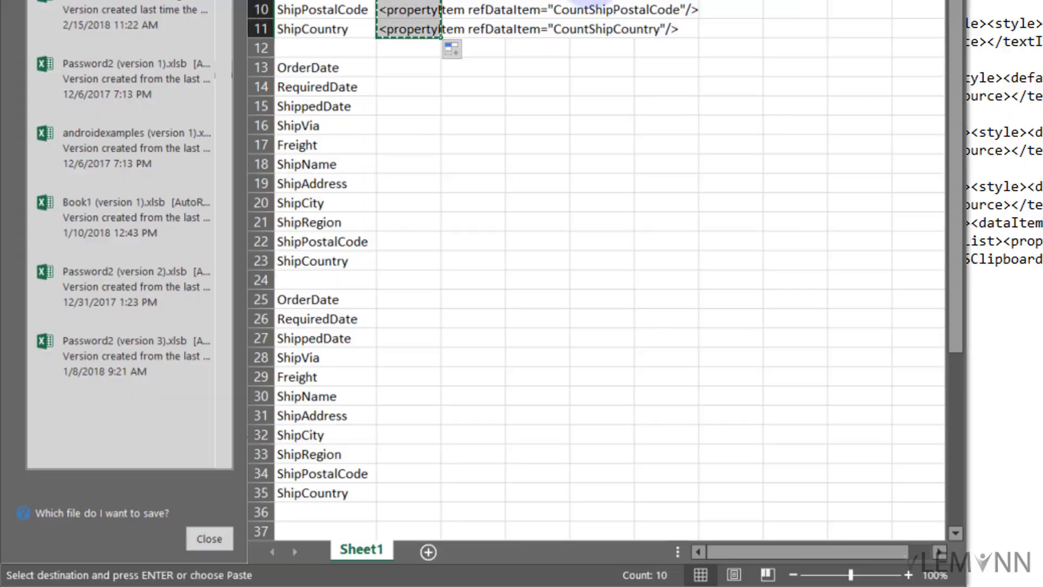
{"action": "key", "text": "alt+Tab"}
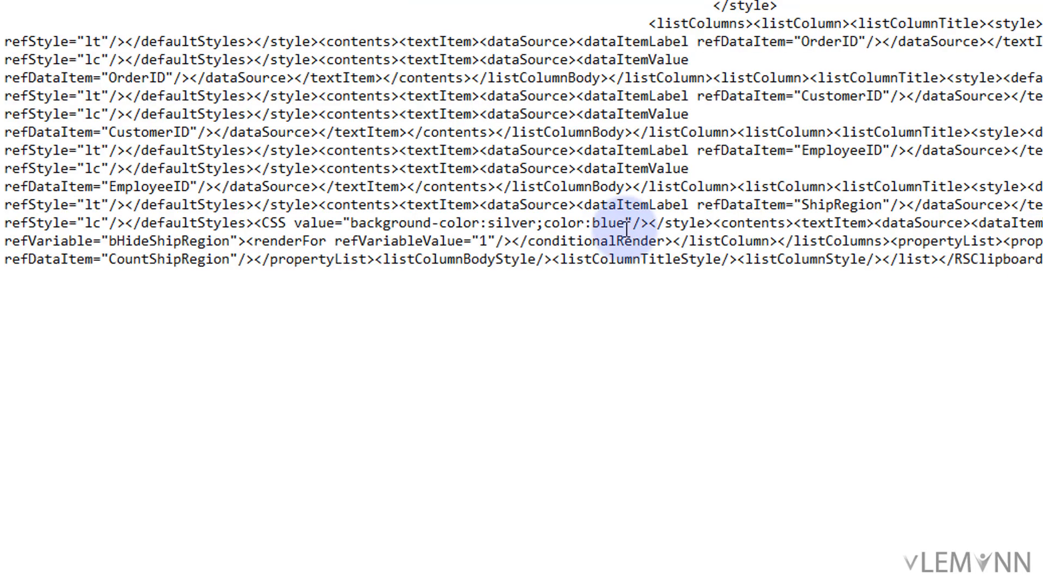
{"action": "left_click", "coordinate": [253, 259]}
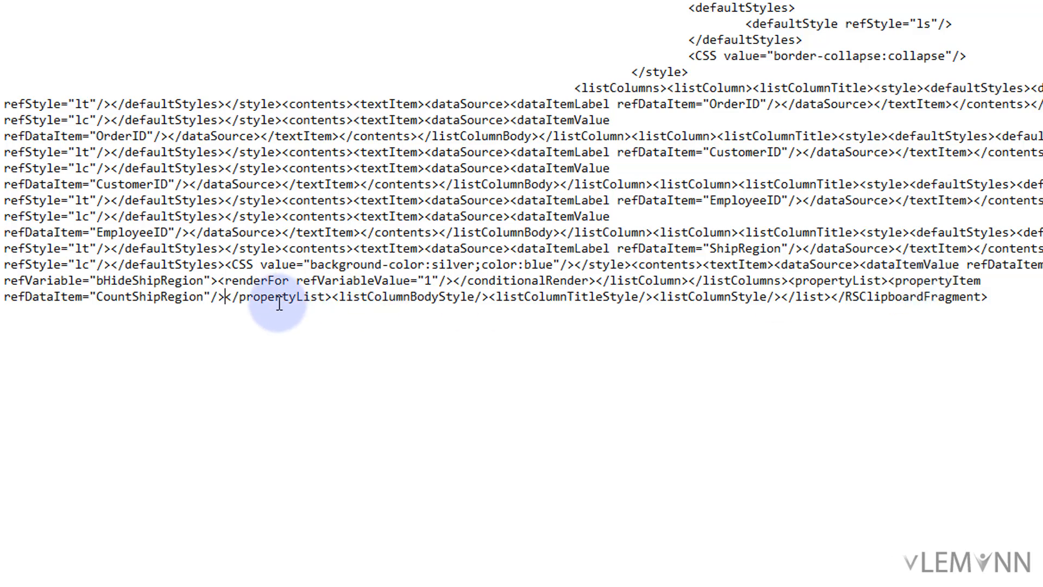
{"action": "left_click", "coordinate": [225, 298]}
{"action": "key", "text": "ctrl+v"}
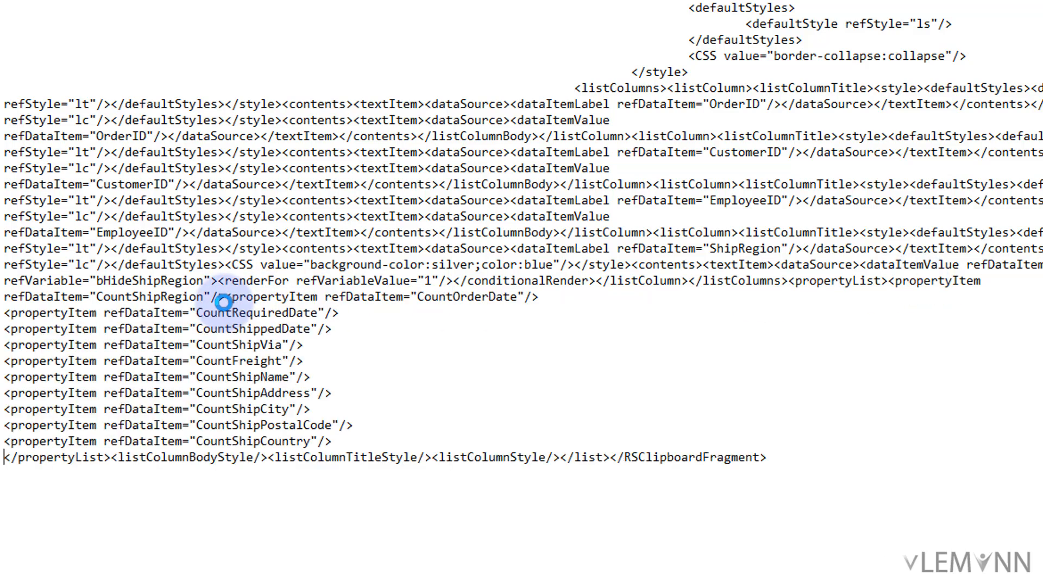
{"action": "double_click", "coordinate": [79, 458]}
{"action": "left_click", "coordinate": [98, 458]}
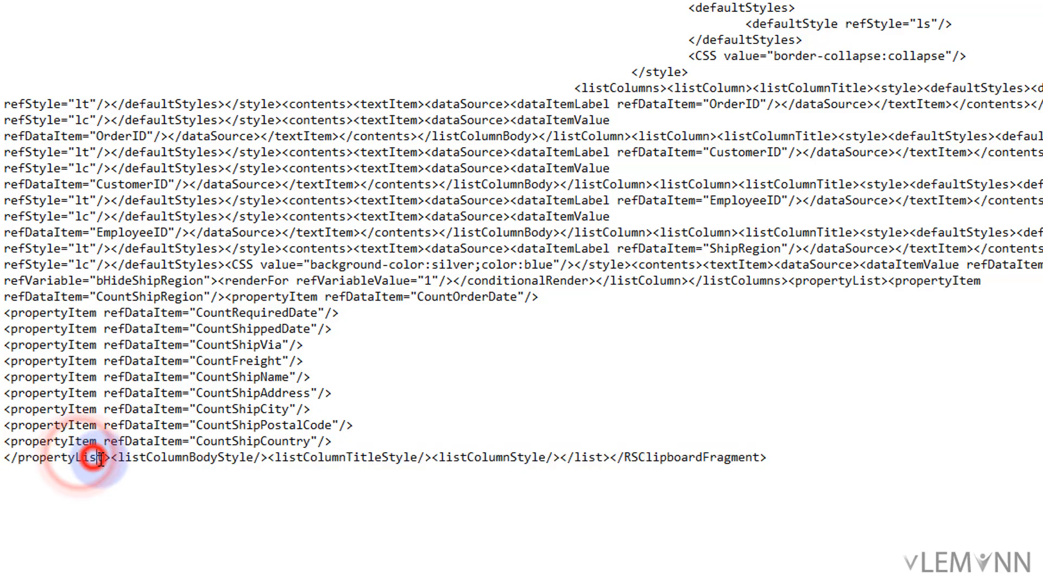
Step: Select the whole edited fragment in Notepad, switch to Cognos Report Studio and remove the existing list from the page
{"action": "left_click_drag", "start_coordinate": [777, 456], "coordinate": [2, 27]}
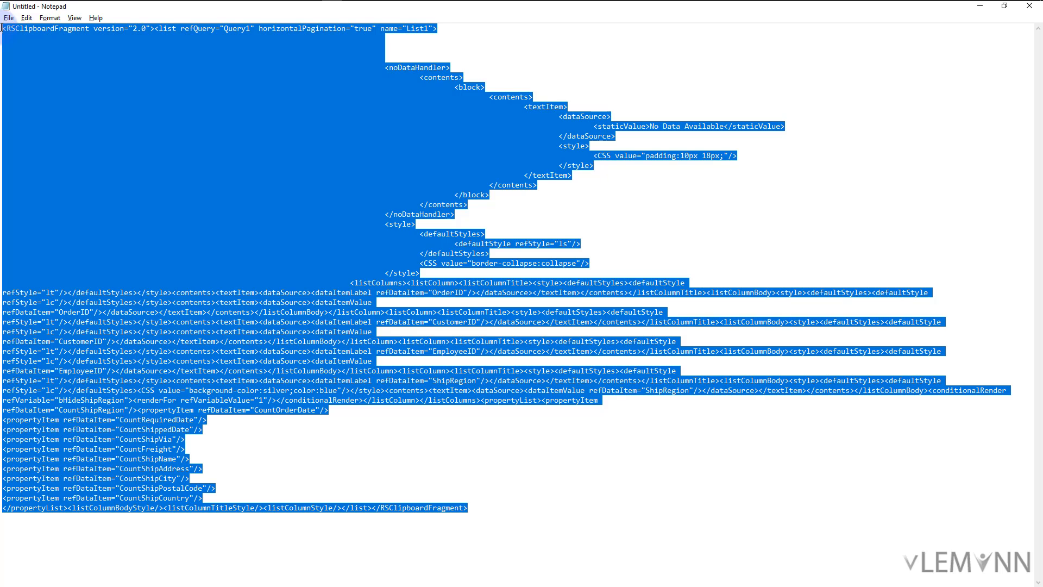
{"action": "key", "text": "alt+Tab"}
{"action": "key", "text": "alt+Tab"}
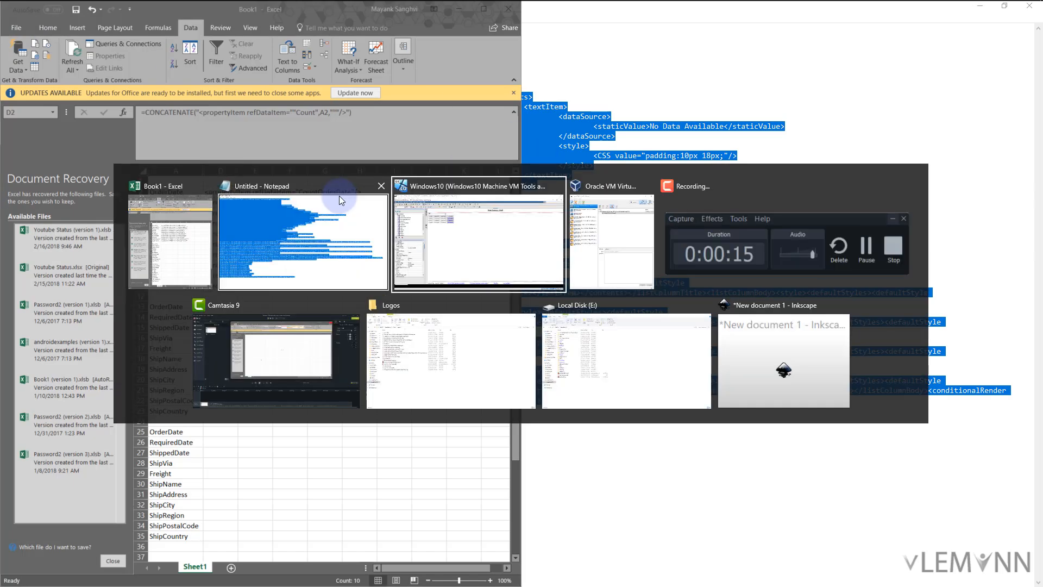
{"action": "left_click", "coordinate": [462, 255]}
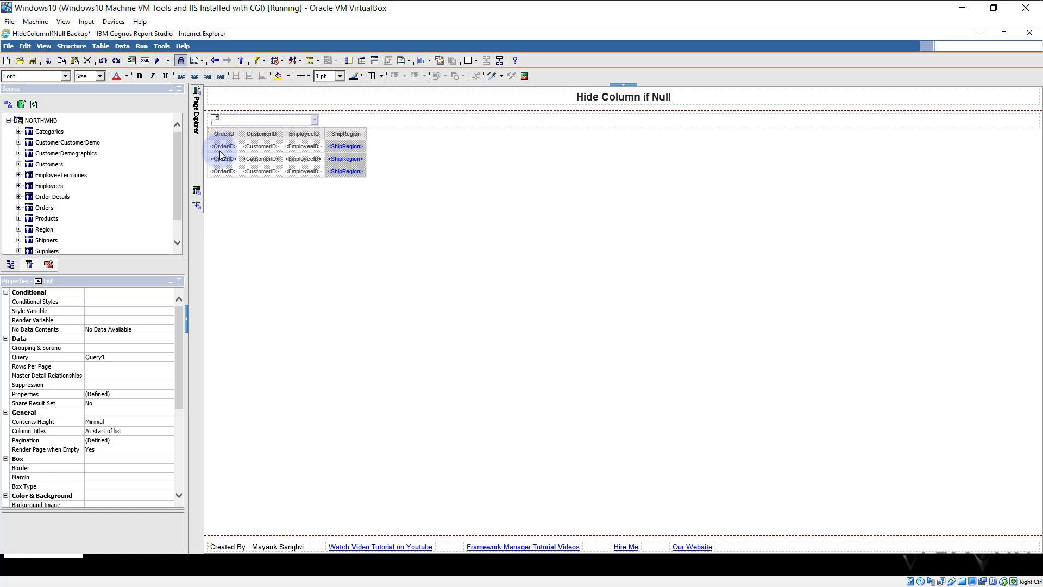
{"action": "key", "text": "alt+Tab"}
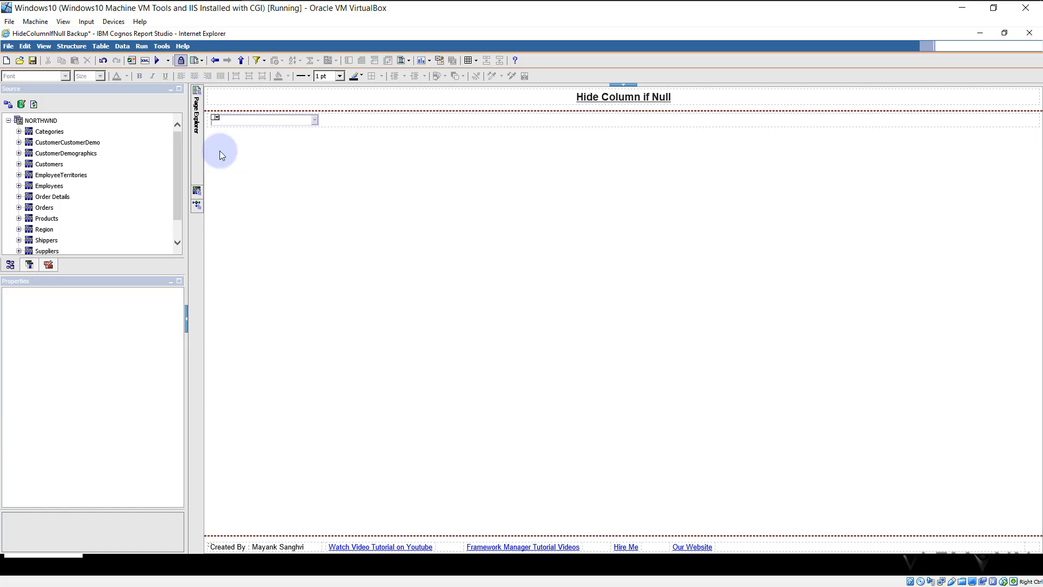
Step: Copy the entire edited XML fragment from Notepad and paste it into the page body in Cognos Report Studio
{"action": "key", "text": "alt+Tab"}
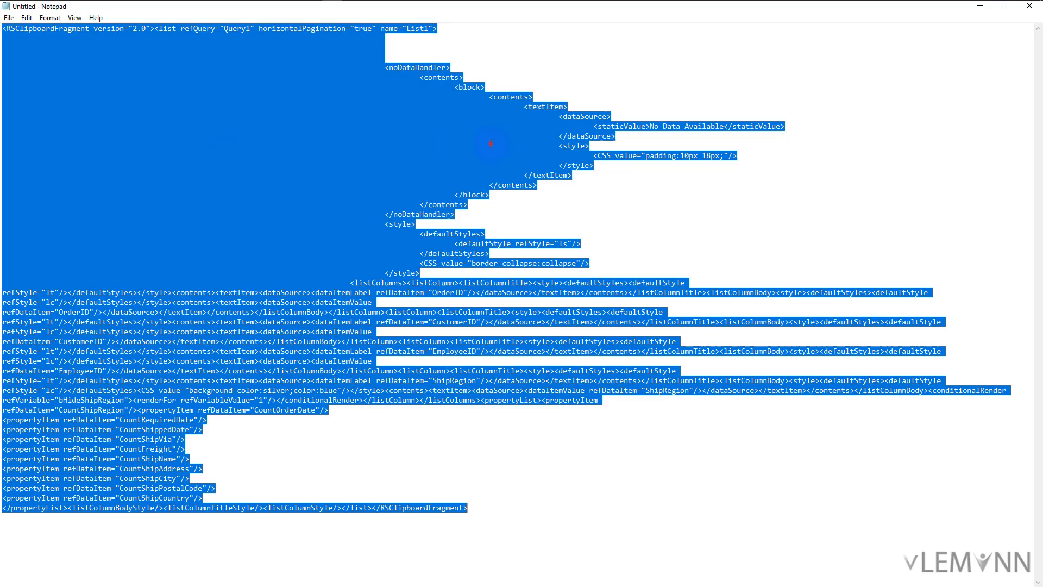
{"action": "left_click", "coordinate": [490, 144]}
{"action": "key", "text": "ctrl+a"}
{"action": "key", "text": "alt+Tab"}
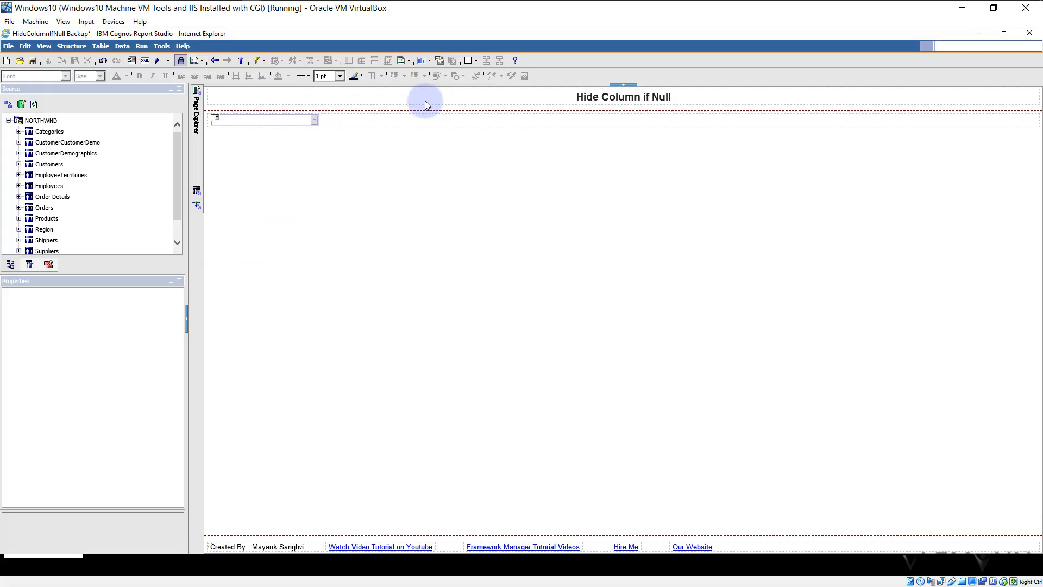
{"action": "left_click", "coordinate": [349, 173]}
{"action": "key", "text": "ctrl+v"}
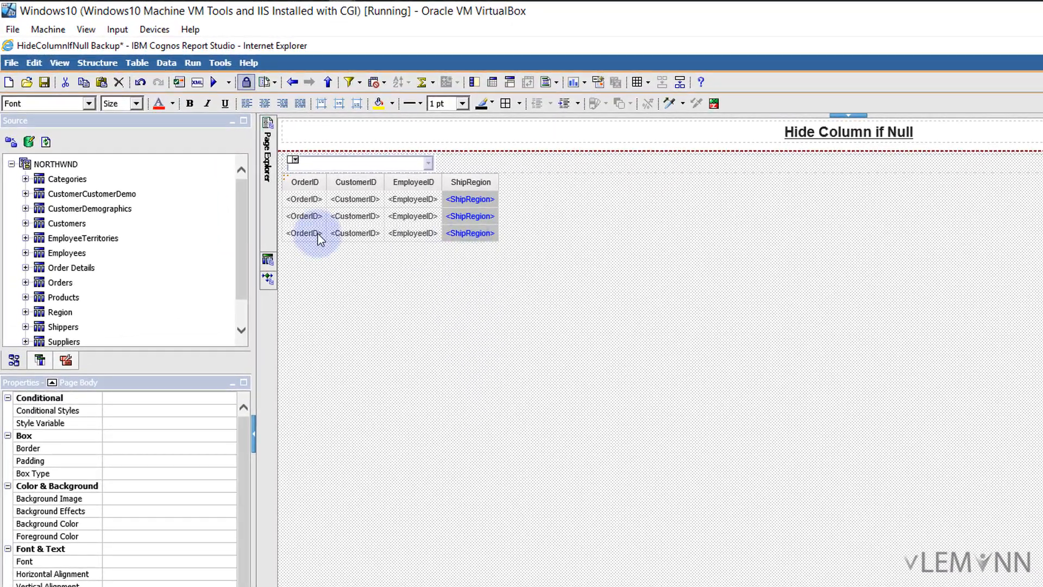
Step: Open the Properties setting of the list and check the selection state of the added Count data items
{"action": "left_click", "coordinate": [284, 175]}
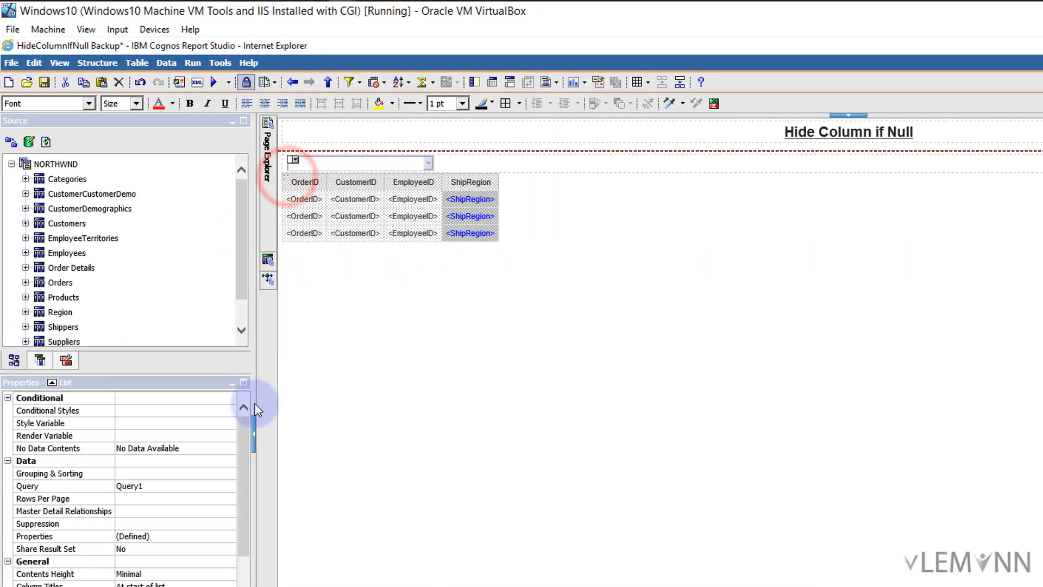
{"action": "left_click", "coordinate": [192, 537]}
{"action": "left_click", "coordinate": [229, 535]}
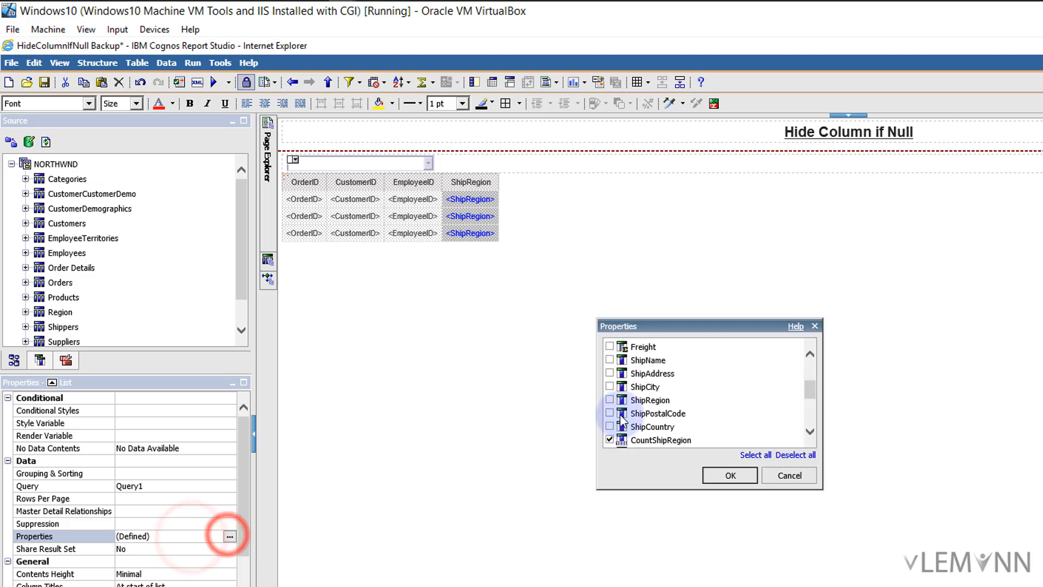
{"action": "left_click_drag", "start_coordinate": [810, 388], "coordinate": [818, 434]}
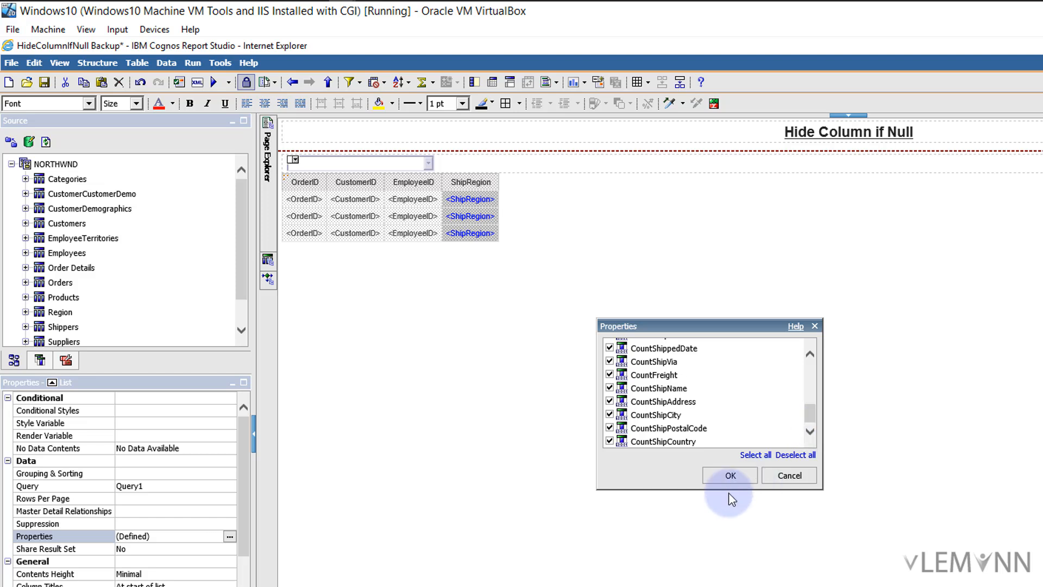
{"action": "left_click", "coordinate": [713, 471]}
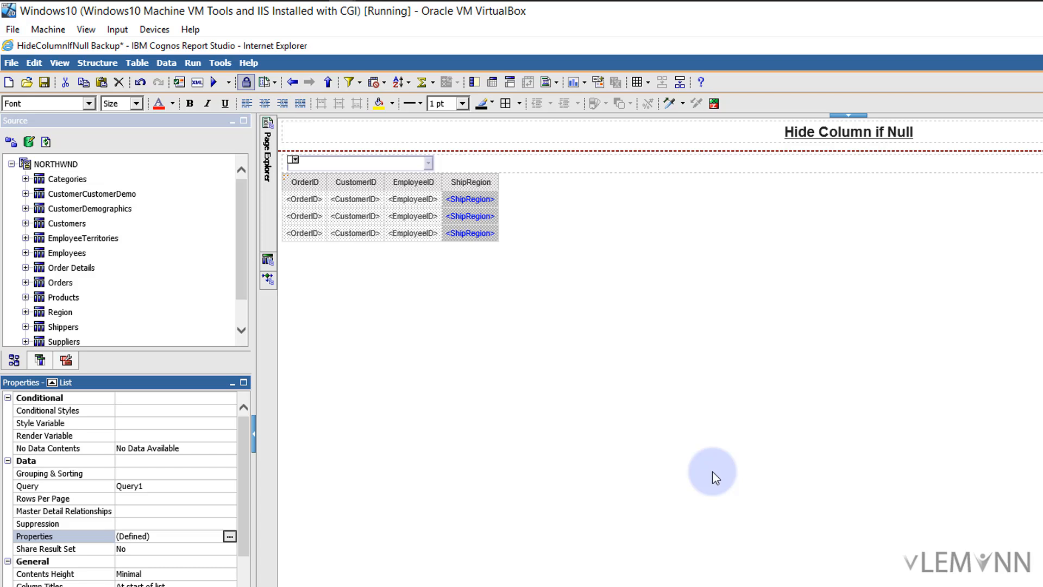
{"action": "left_click", "coordinate": [470, 217]}
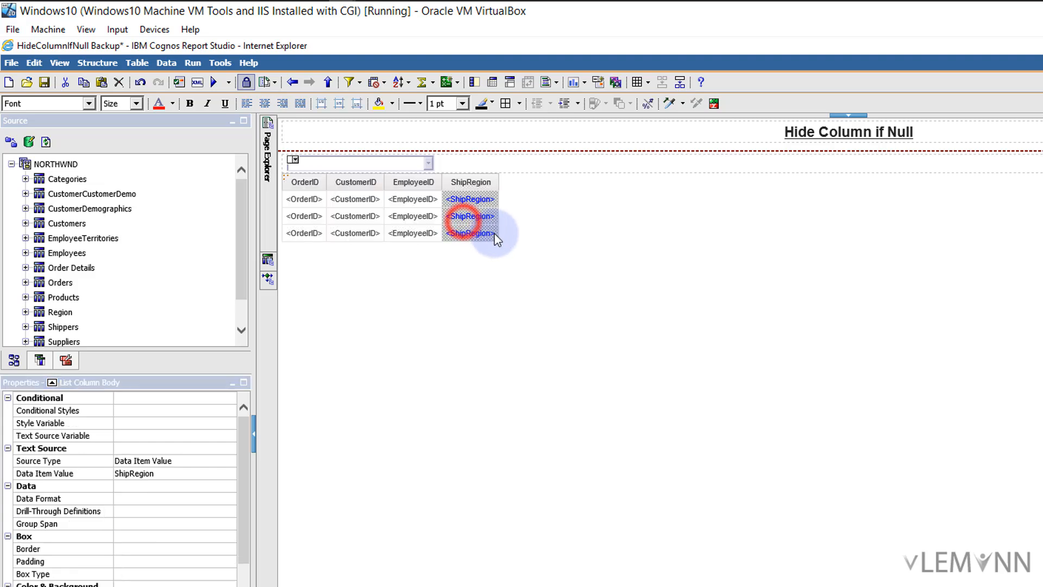
{"action": "left_click_drag", "start_coordinate": [400, 312], "coordinate": [403, 314]}
{"action": "left_click", "coordinate": [473, 203]}
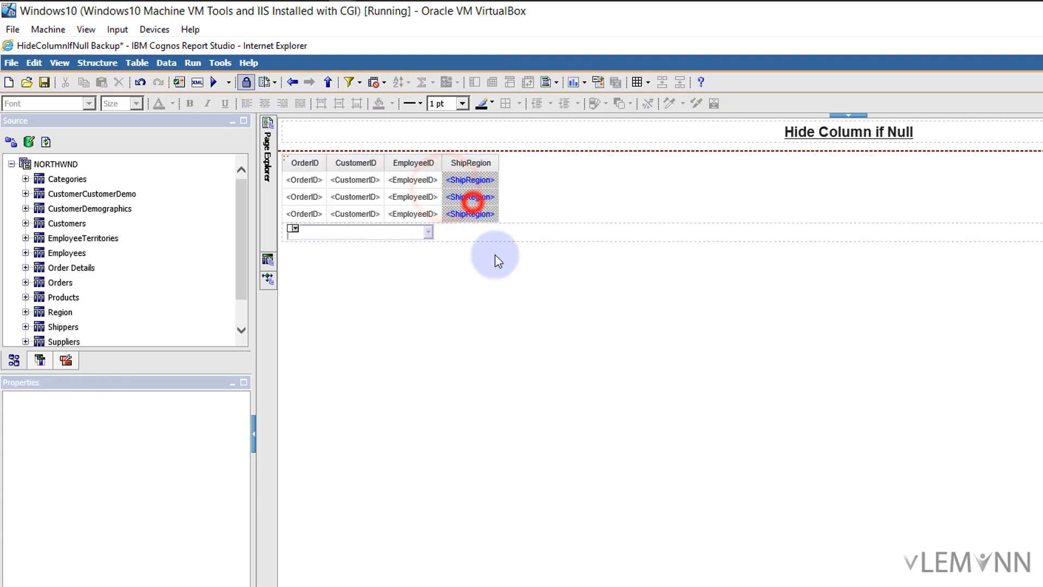
{"action": "left_click", "coordinate": [140, 82]}
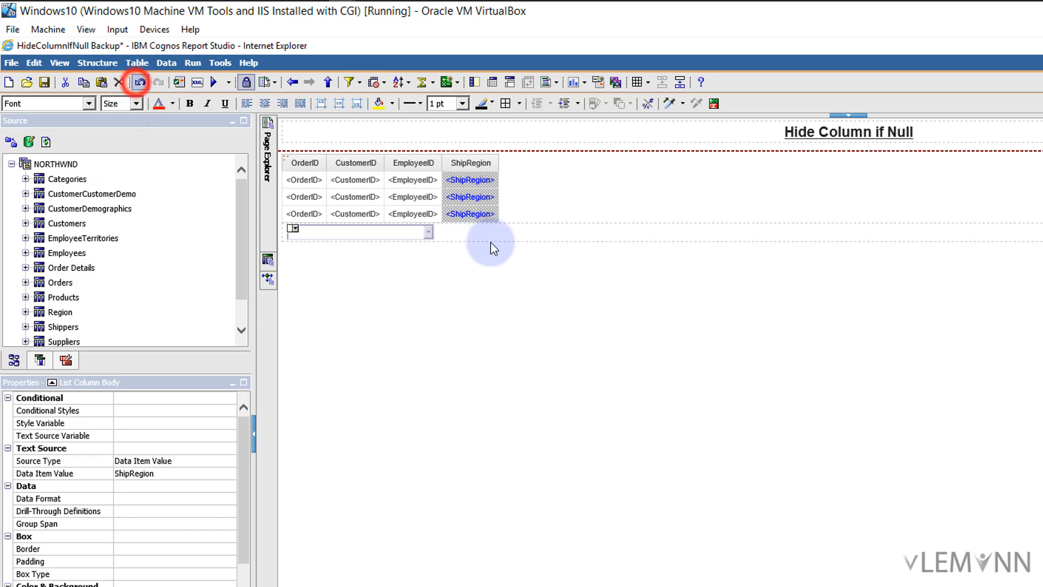
Step: Copy the ShipRegion list column in the report and paste it in Notepad over the existing text
{"action": "left_click", "coordinate": [465, 225]}
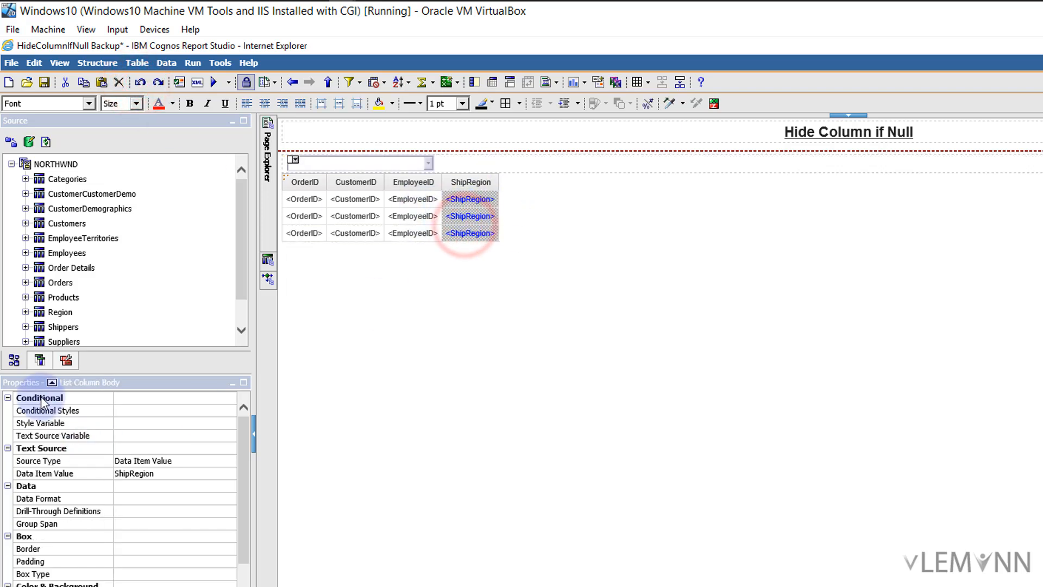
{"action": "left_click", "coordinate": [52, 382]}
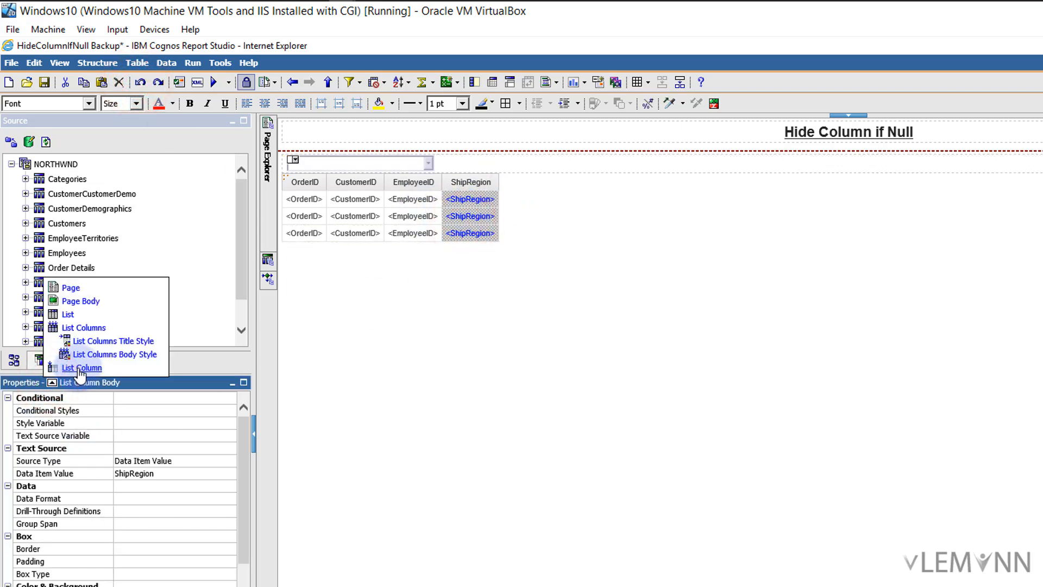
{"action": "left_click", "coordinate": [79, 369]}
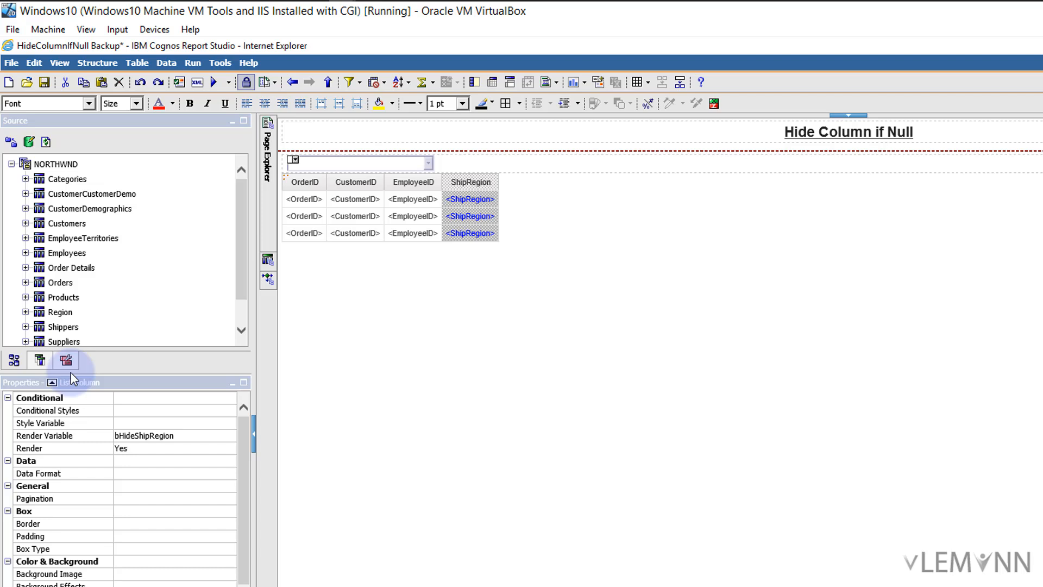
{"action": "key", "text": "alt+Tab"}
{"action": "key", "text": "alt+shift+Tab"}
{"action": "key", "text": "alt+Tab"}
{"action": "key", "text": "ctrl+a"}
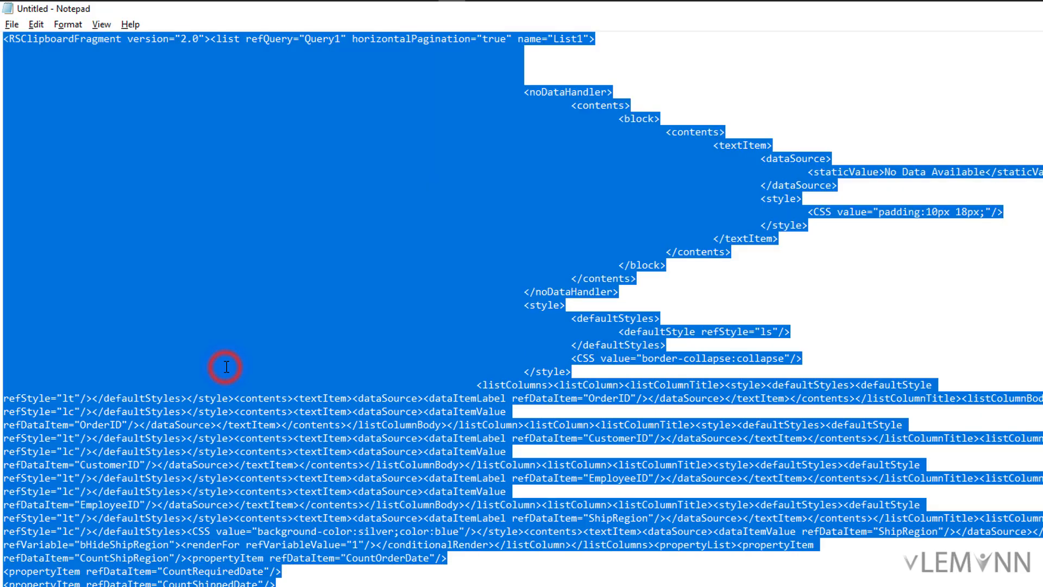
{"action": "key", "text": "ctrl+v"}
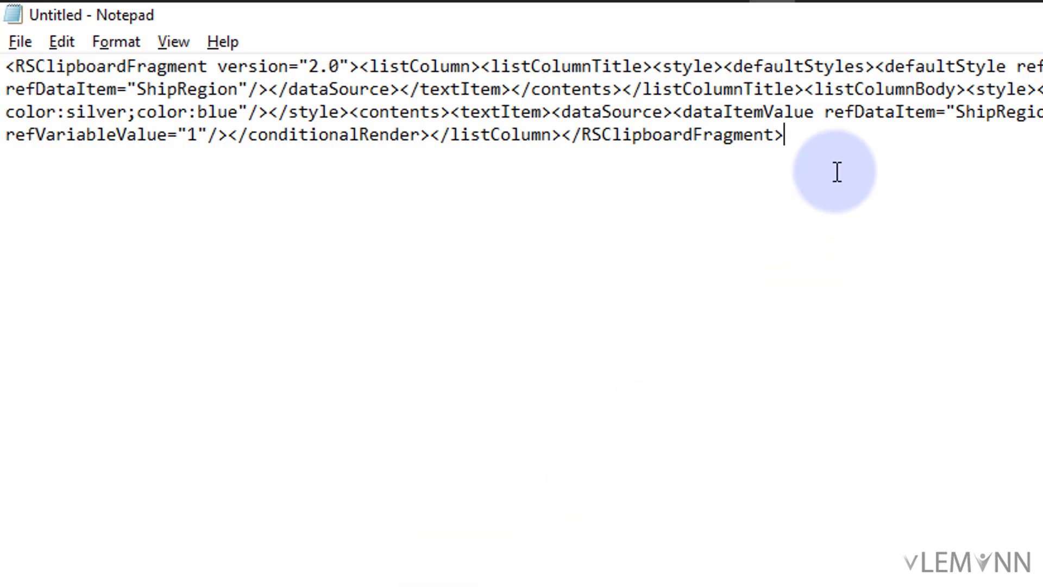
Step: Copy the whole ShipRegion column fragment from Notepad, switch to Excel and hide column D
{"action": "key", "text": "ctrl+a"}
{"action": "key", "text": "ctrl+c"}
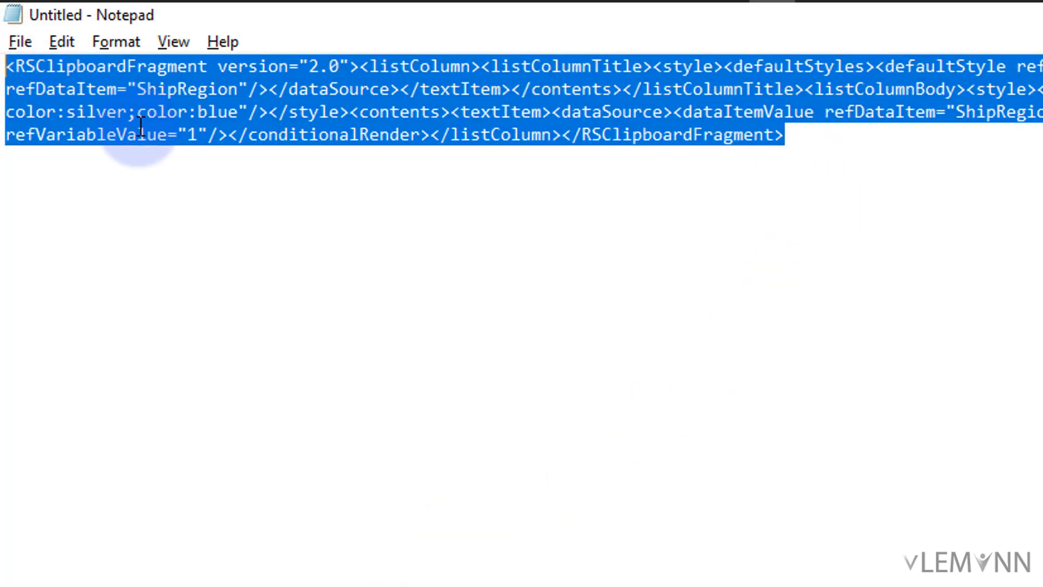
{"action": "key", "text": "alt+Tab"}
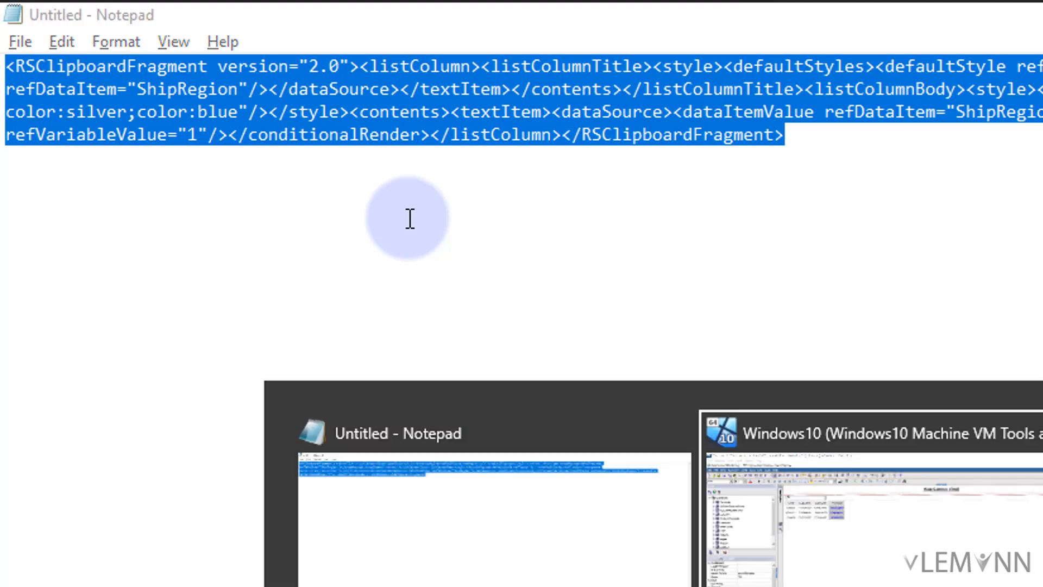
{"action": "key", "text": "alt+Tab"}
{"action": "left_click", "coordinate": [519, 393]}
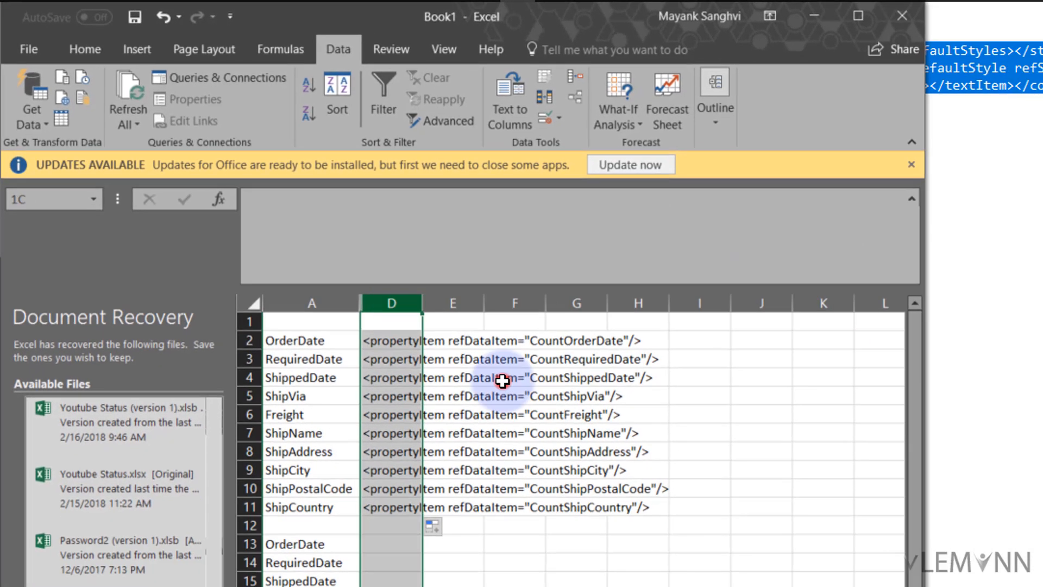
{"action": "right_click", "coordinate": [519, 393]}
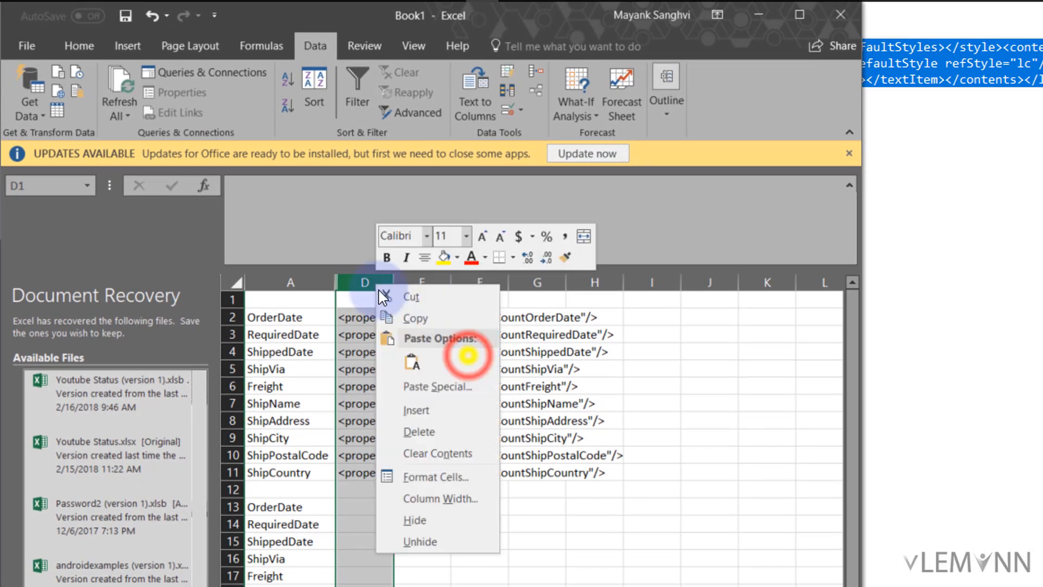
{"action": "left_click", "coordinate": [429, 515]}
Step: Paste the copied ShipRegion column fragment as the content of cell E2
{"action": "left_click", "coordinate": [370, 317]}
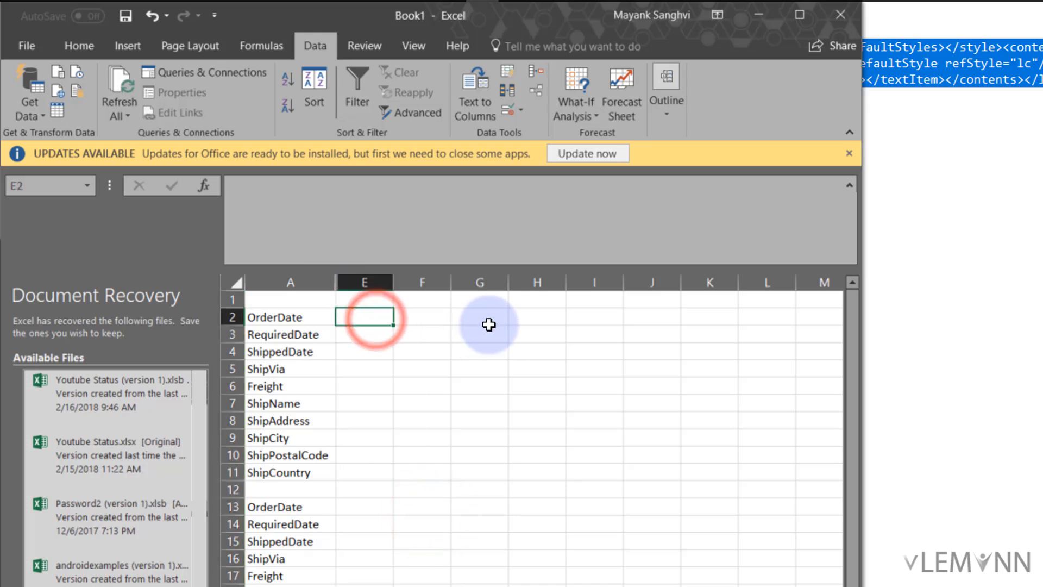
{"action": "left_click", "coordinate": [450, 231]}
{"action": "key", "text": "ctrl+v"}
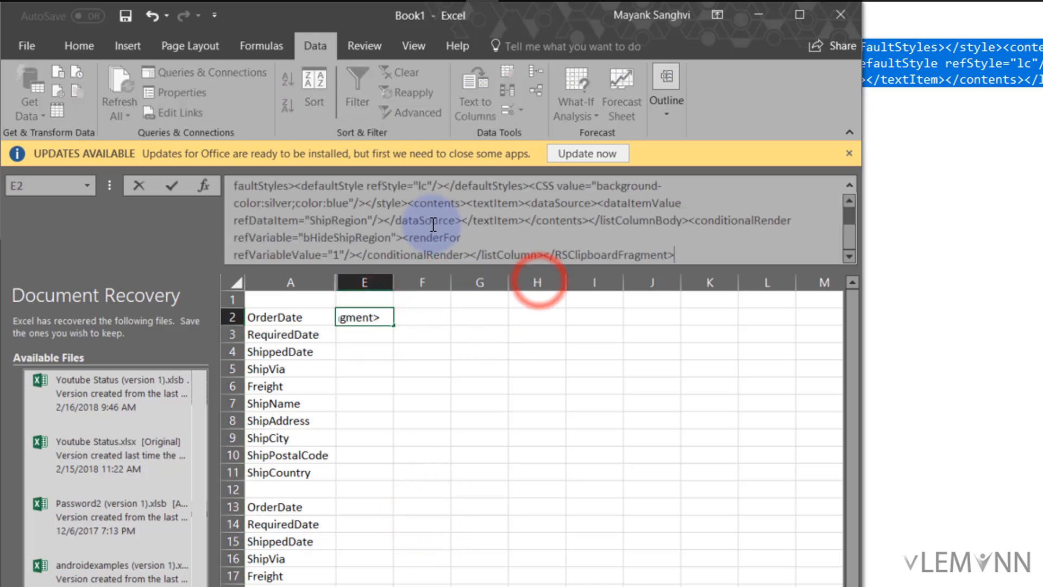
{"action": "left_click", "coordinate": [500, 384]}
{"action": "left_click", "coordinate": [438, 317]}
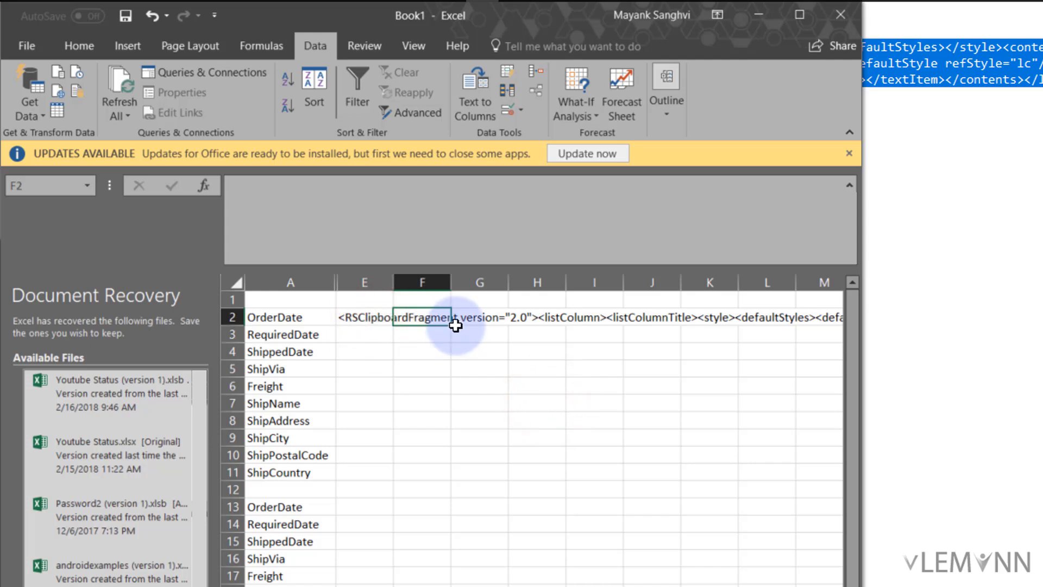
{"action": "left_click", "coordinate": [381, 320]}
Step: Switch to Notepad and replace ShipRegion in the dataItemLabel reference with a placeholder made of 1234Hello, a first name and 4321
{"action": "left_click", "coordinate": [993, 291]}
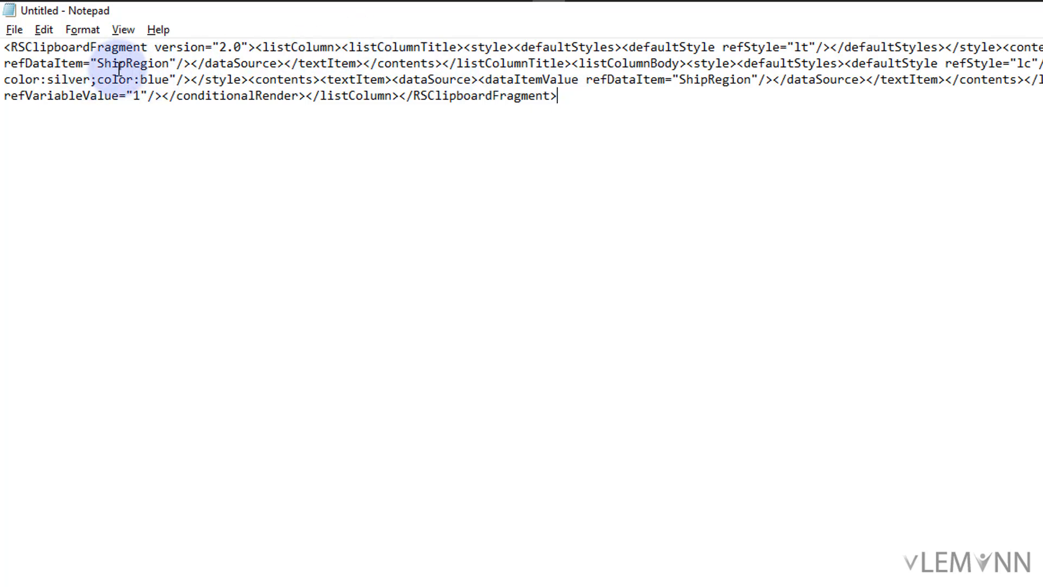
{"action": "left_click_drag", "start_coordinate": [97, 65], "coordinate": [170, 72]}
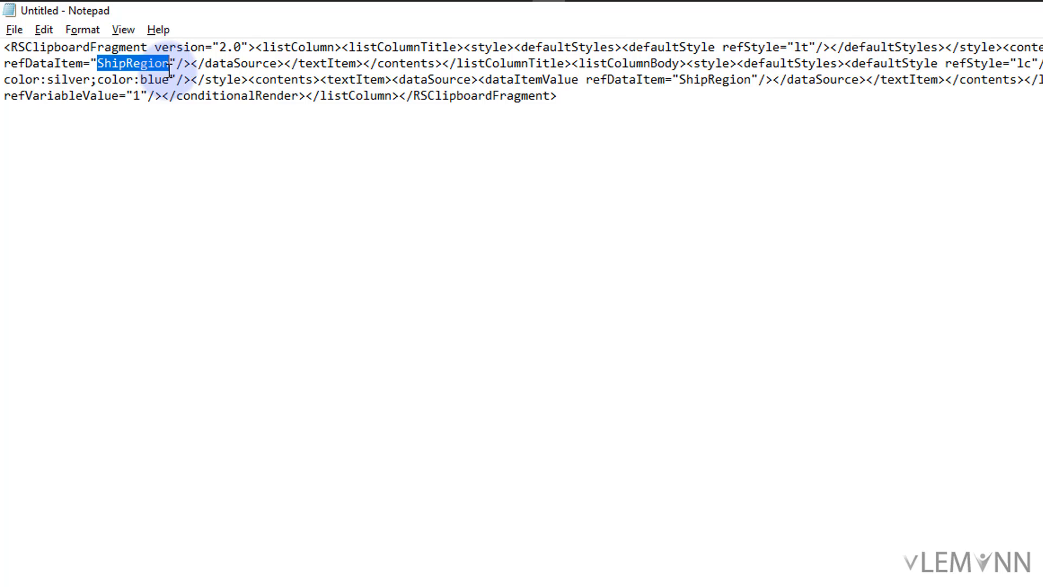
{"action": "type", "text": "!@#"}
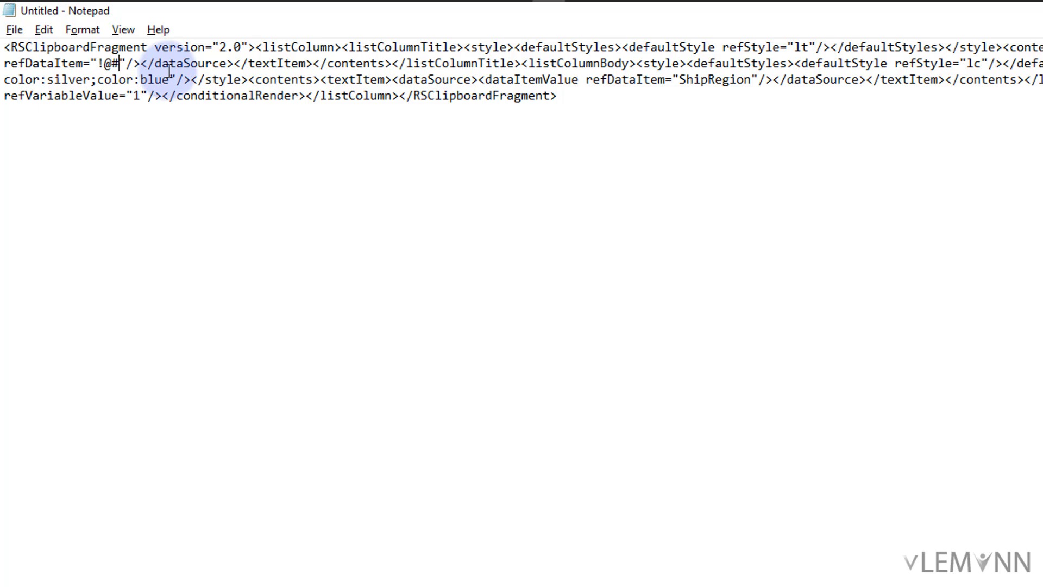
{"action": "key", "text": "BackSpace"}
{"action": "key", "text": "BackSpace"}
{"action": "key", "text": "BackSpace"}
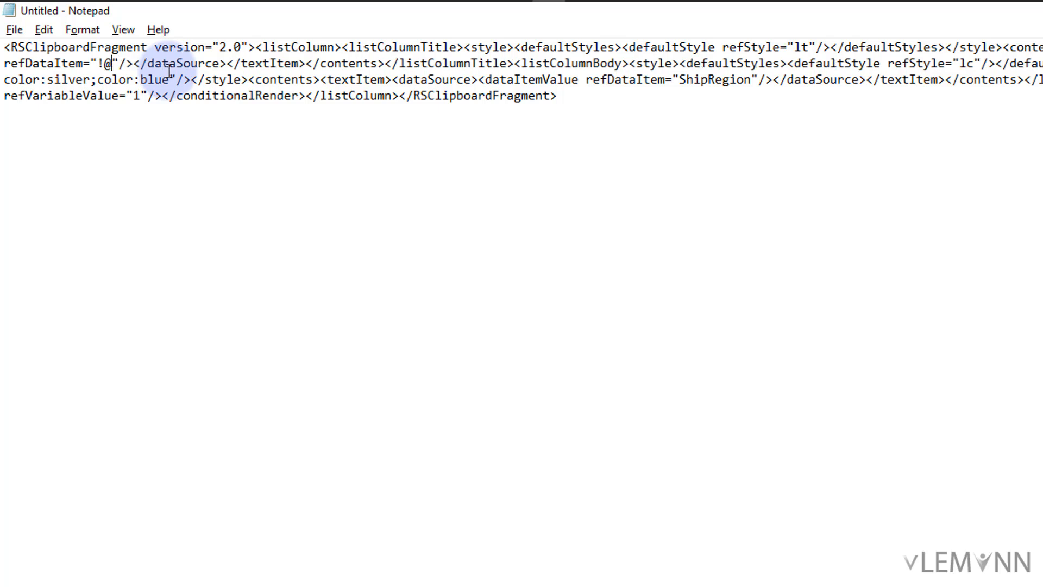
{"action": "type", "text": "1234"}
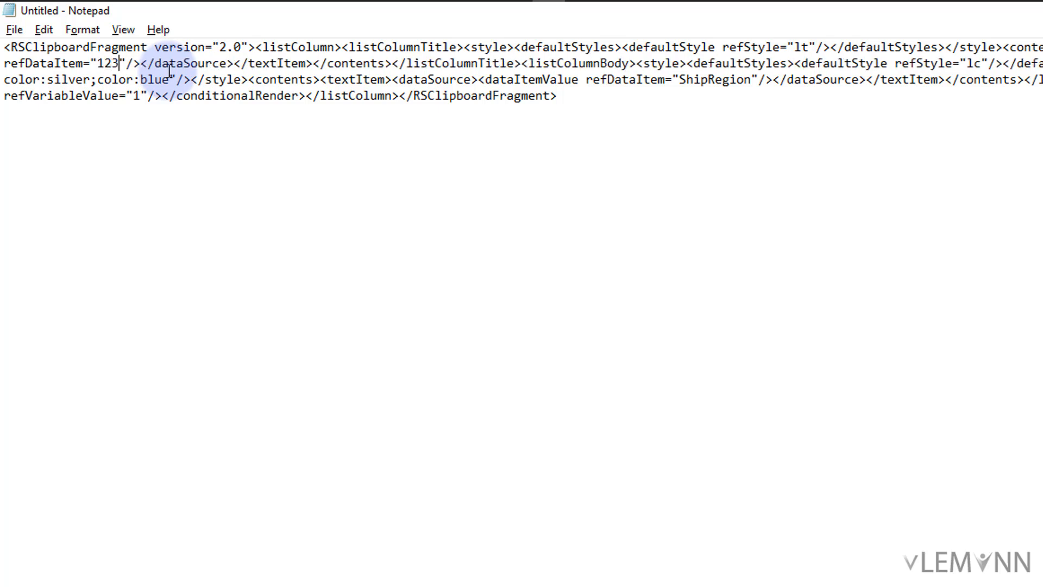
{"action": "type", "text": "HelloMayan"}
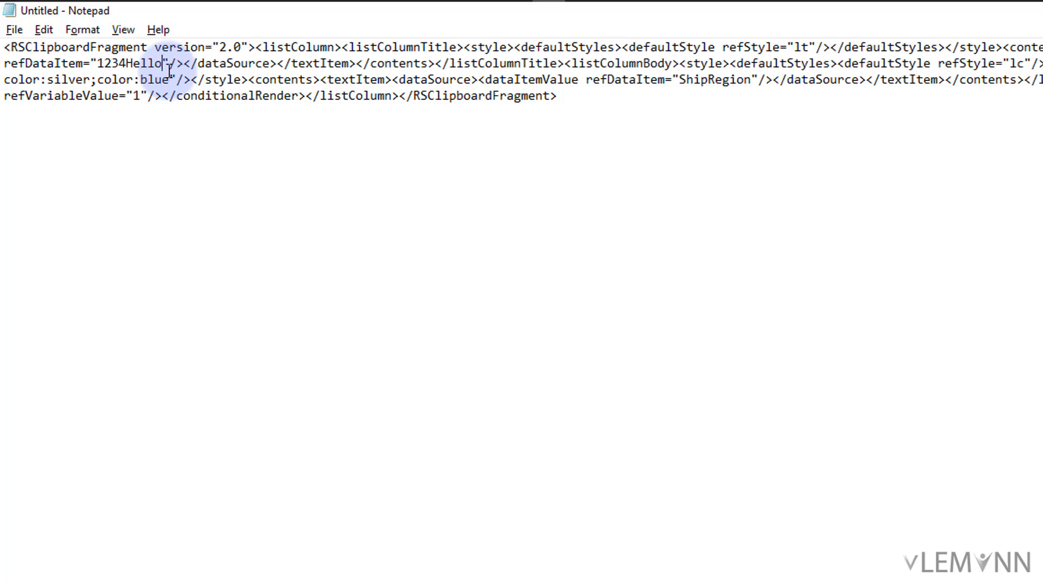
{"action": "type", "text": "k"}
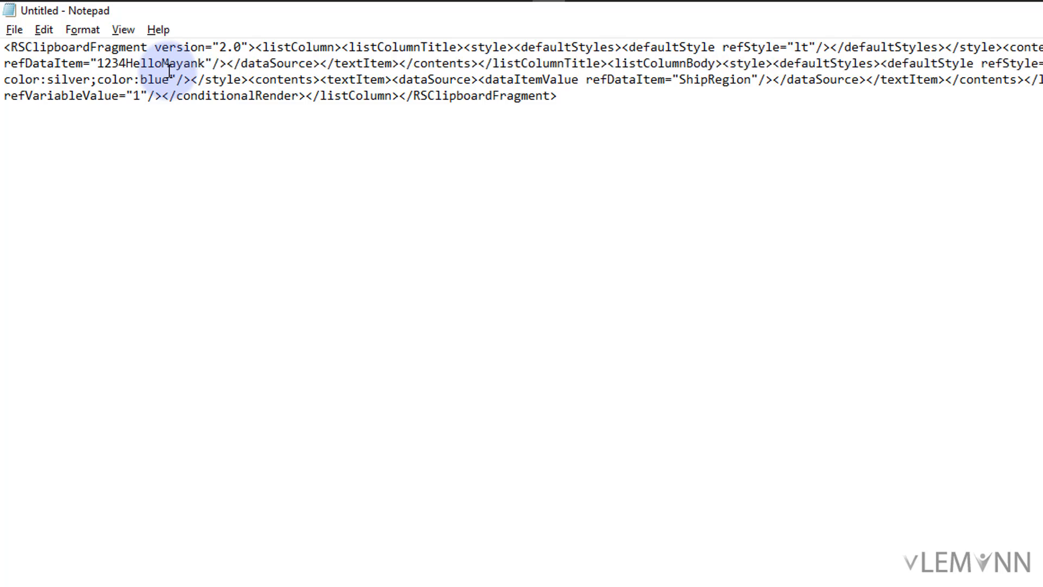
{"action": "type", "text": "4321"}
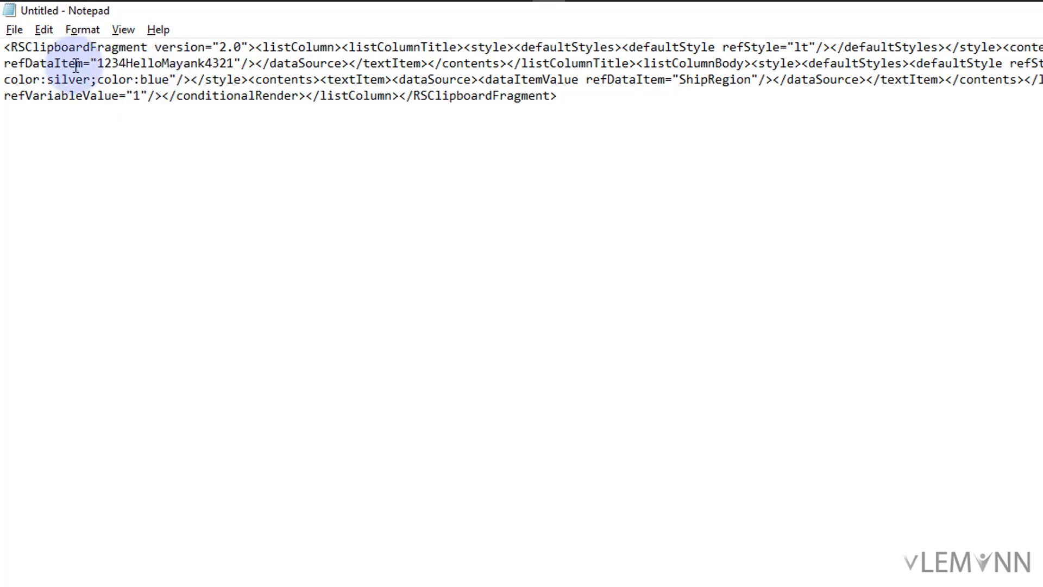
Step: Copy the placeholder and put it in place of ShipRegion in the dataItemValue reference and in the bHideShipRegion variable name
{"action": "double_click", "coordinate": [98, 63]}
{"action": "key", "text": "ctrl+c"}
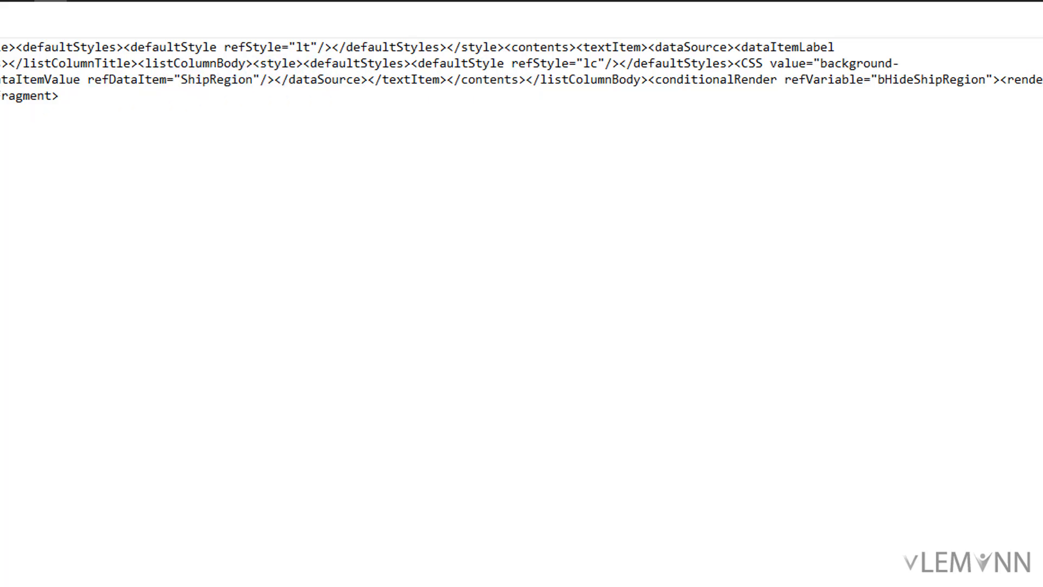
{"action": "left_click_drag", "start_coordinate": [180, 82], "coordinate": [246, 86]}
{"action": "key", "text": "ctrl+v"}
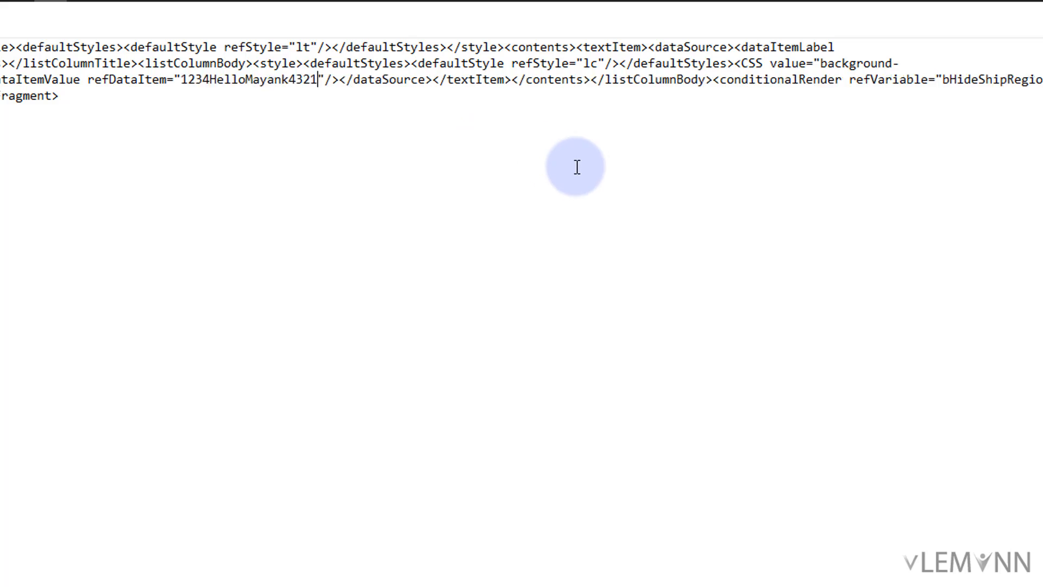
{"action": "scroll", "coordinate": [971, 87], "scroll_direction": "right", "scroll_amount": 3}
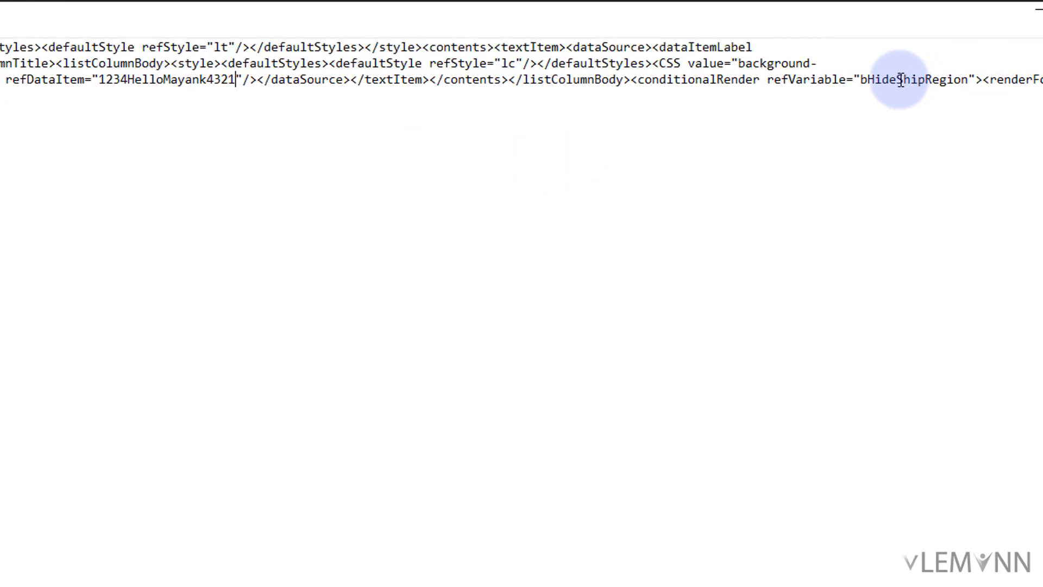
{"action": "left_click_drag", "start_coordinate": [899, 80], "coordinate": [968, 82]}
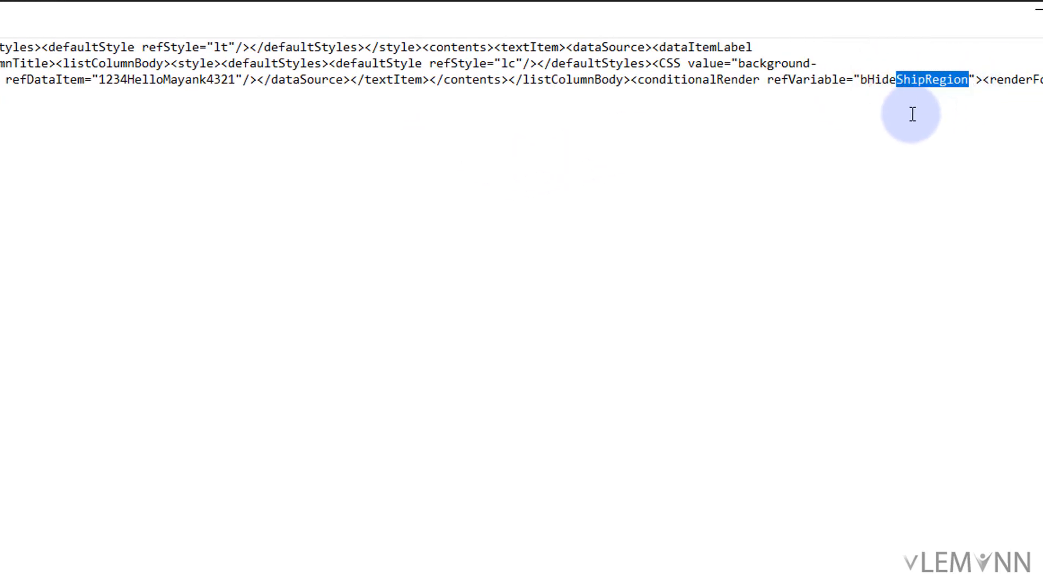
{"action": "key", "text": "ctrl+v"}
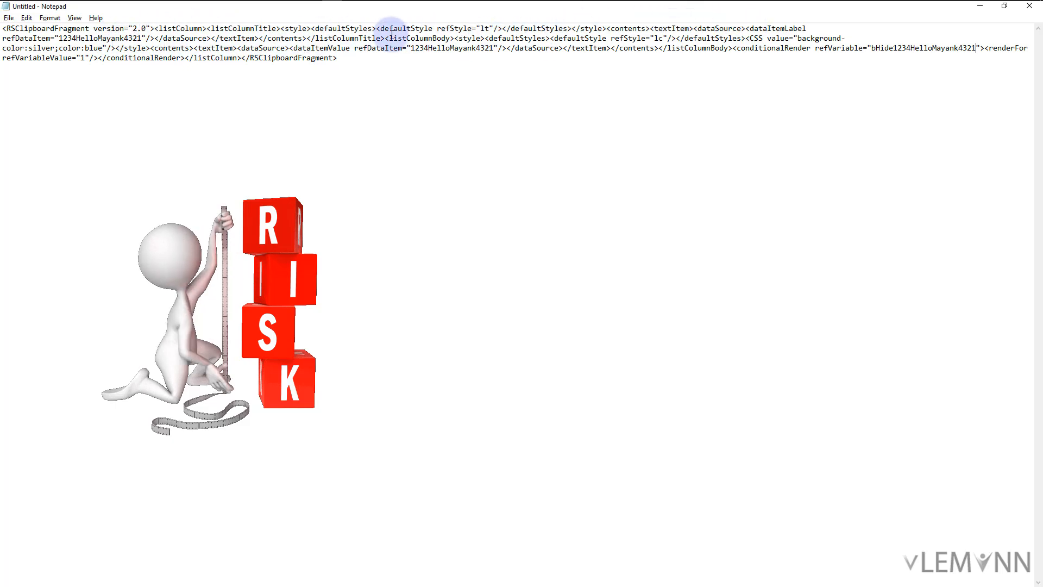
Step: Copy the entire edited fragment from Notepad and paste it into cell E2 in Excel, replacing the cell's content
{"action": "left_click", "coordinate": [464, 81]}
{"action": "key", "text": "ctrl+a"}
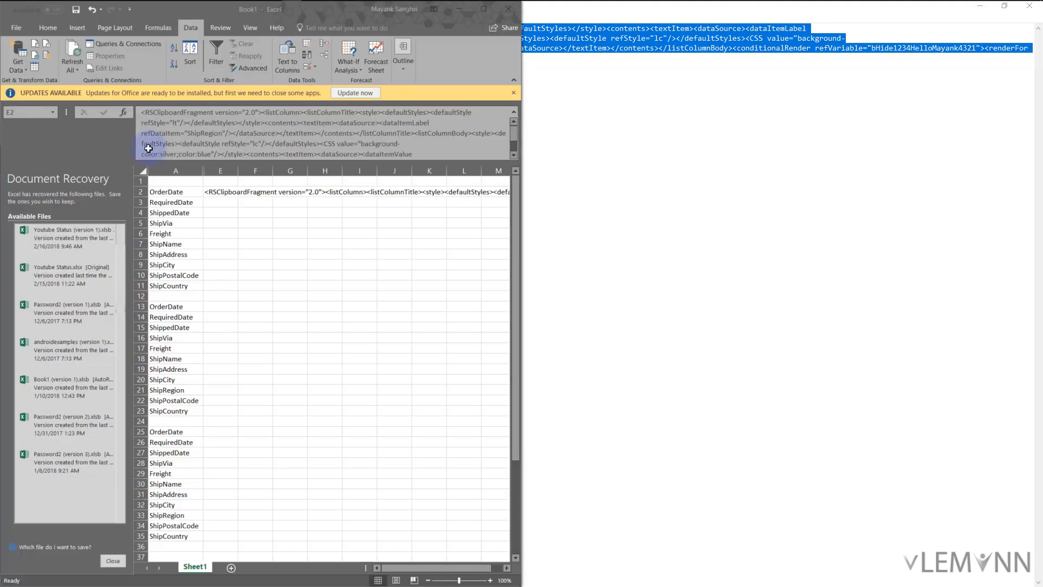
{"action": "left_click", "coordinate": [212, 191]}
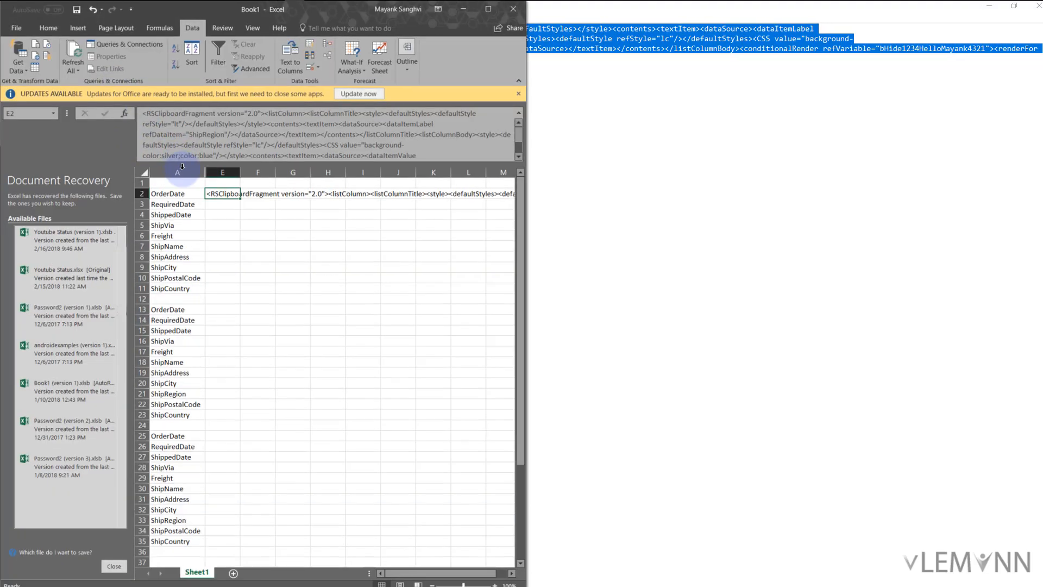
{"action": "key", "text": "ctrl+v"}
{"action": "left_click", "coordinate": [453, 321]}
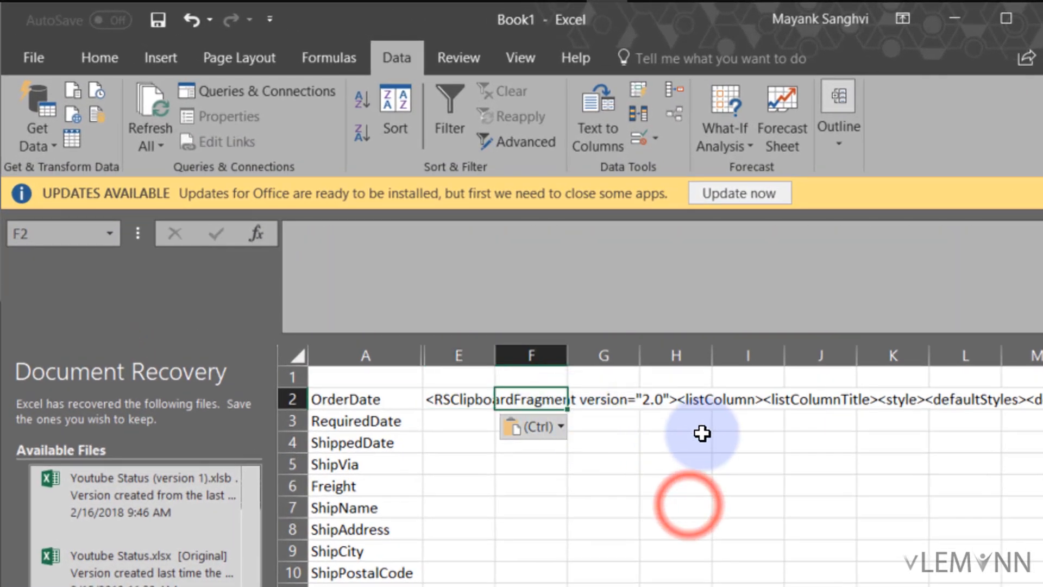
Step: Enter a SUBSTITUTE formula in F2 that replaces the placeholder (1234Hello, the first name, 4321) in E2 with the column name from A2
{"action": "type", "text": "="}
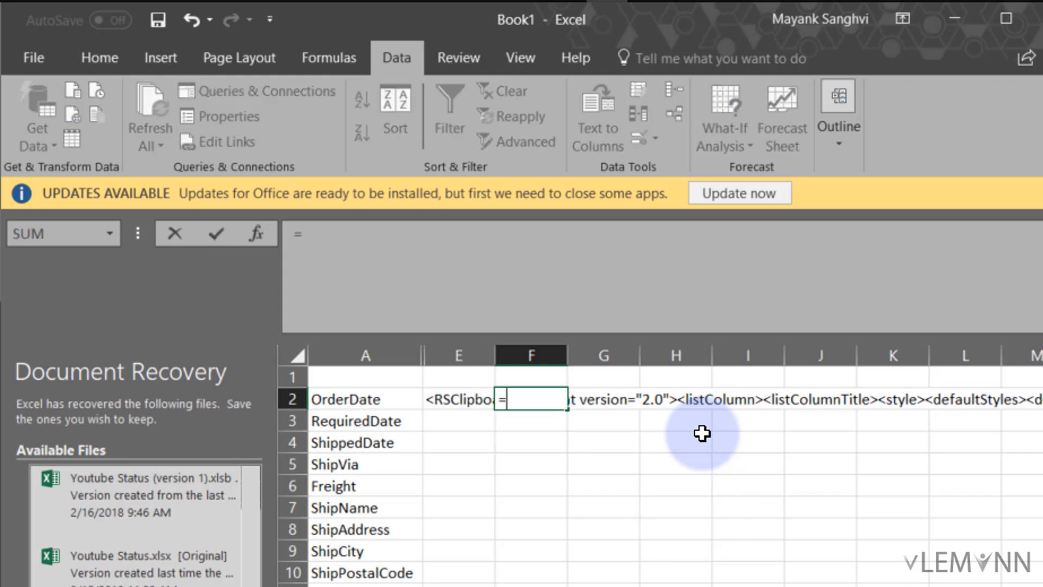
{"action": "type", "text": "S"}
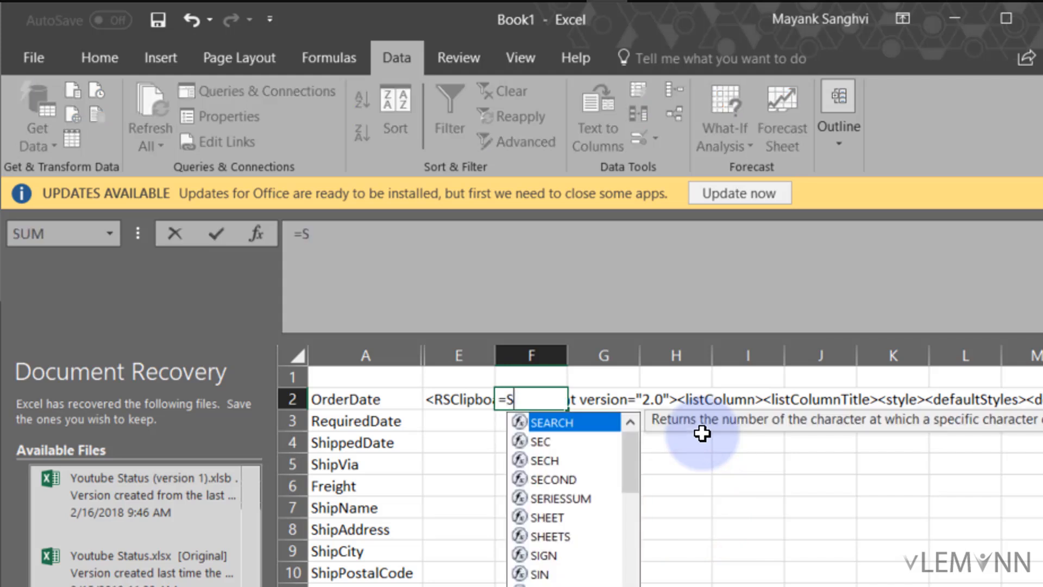
{"action": "type", "text": "UB"}
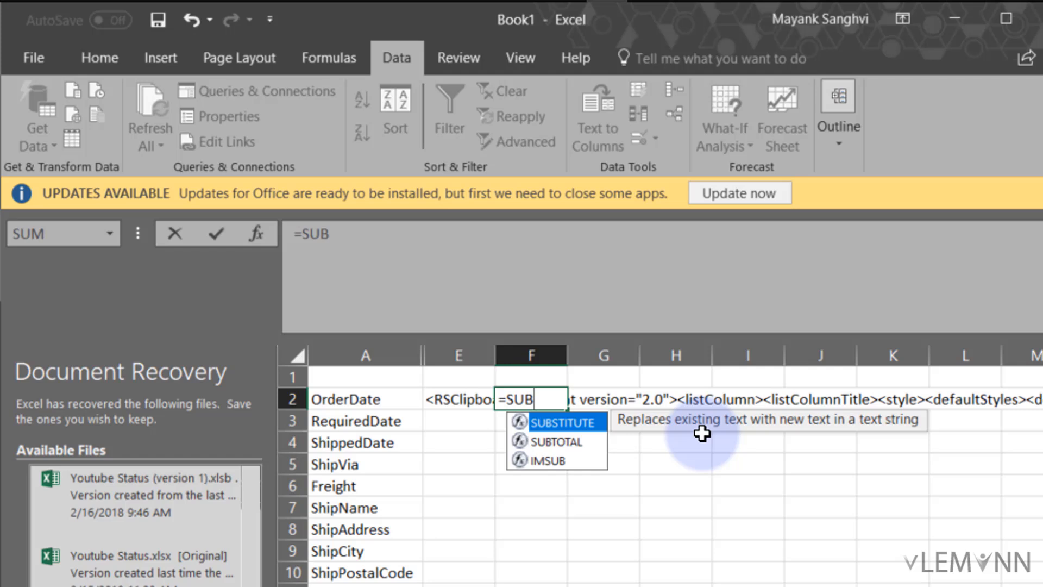
{"action": "key", "text": "Tab"}
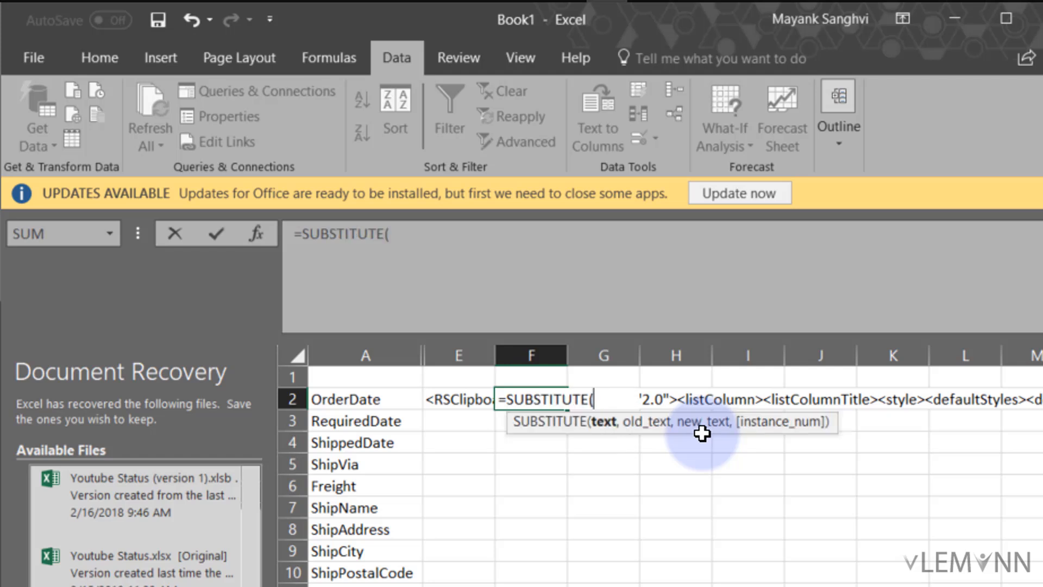
{"action": "left_click", "coordinate": [459, 399]}
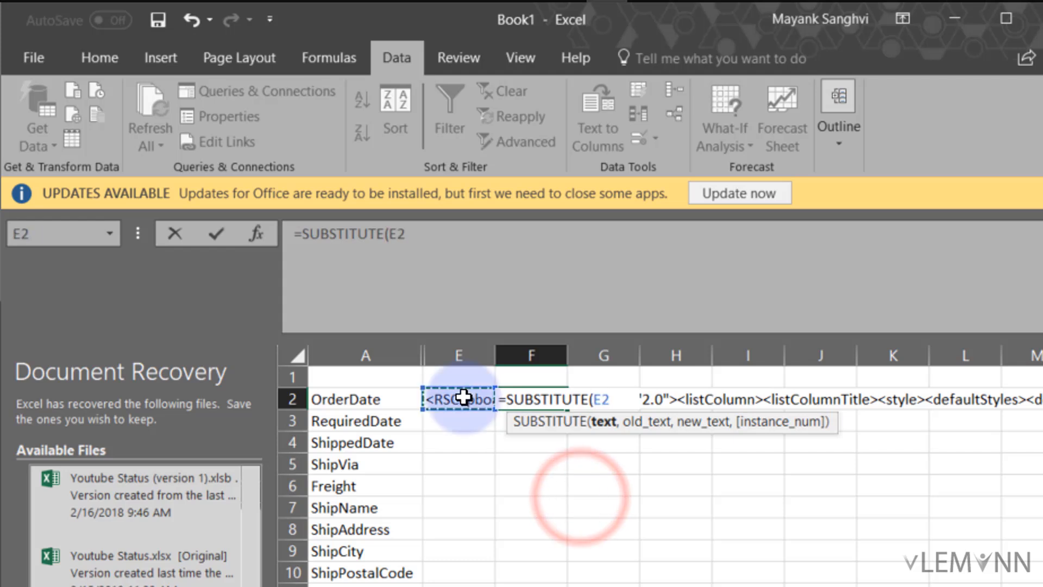
{"action": "type", "text": ",\""}
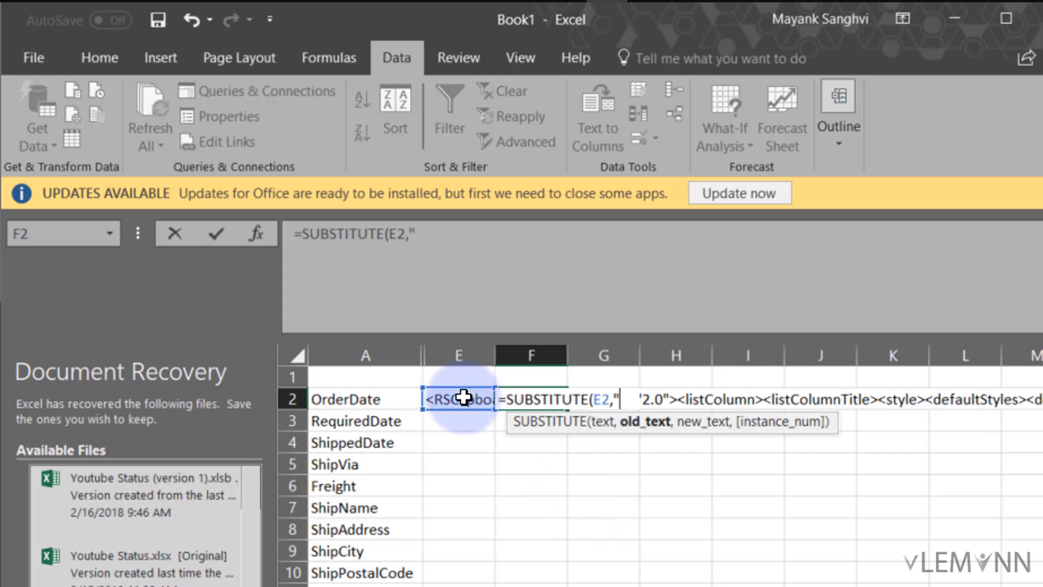
{"action": "type", "text": "1234"}
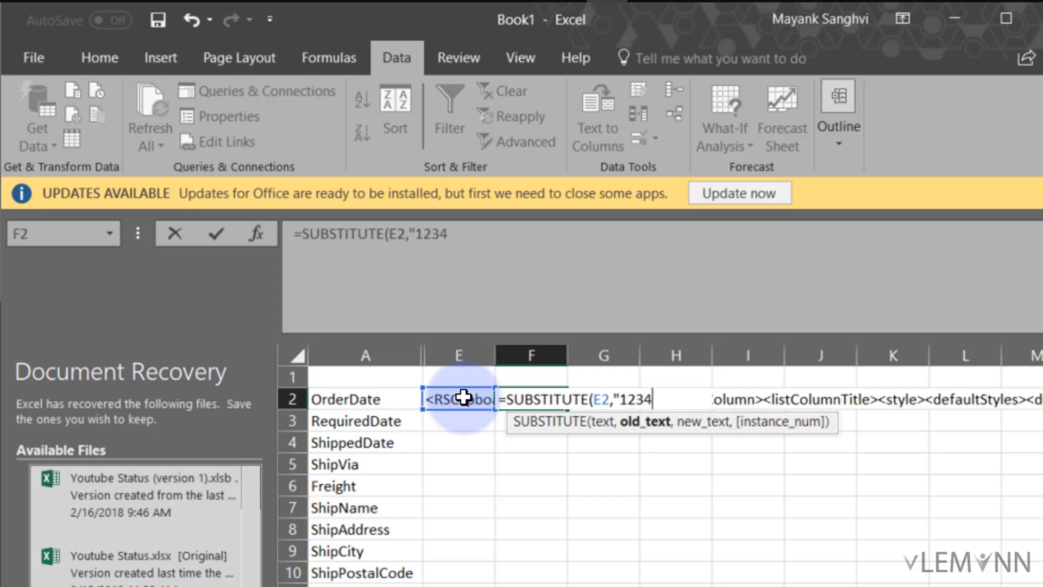
{"action": "type", "text": "HelloMaya"}
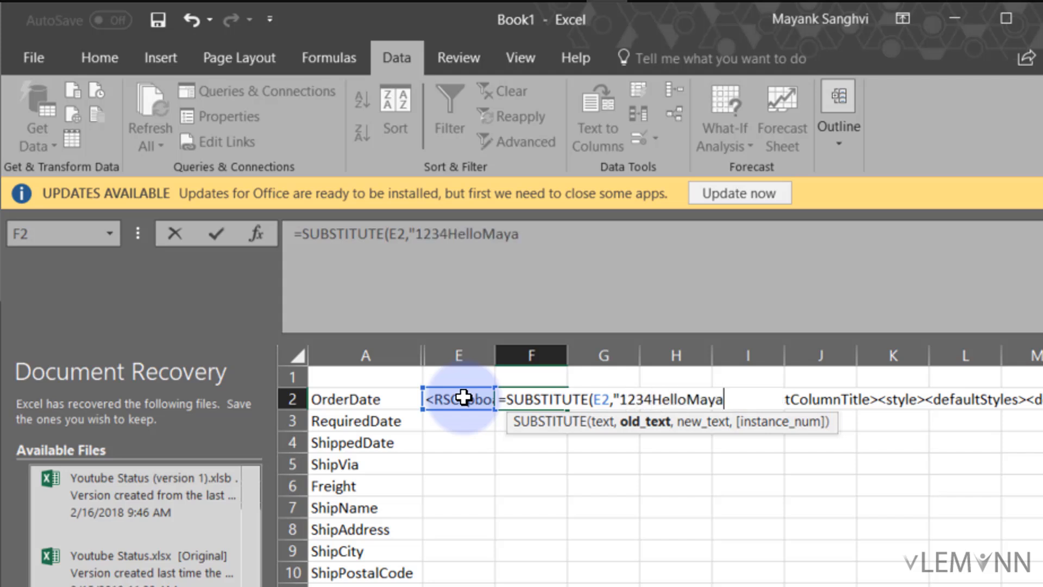
{"action": "type", "text": "nk4321"}
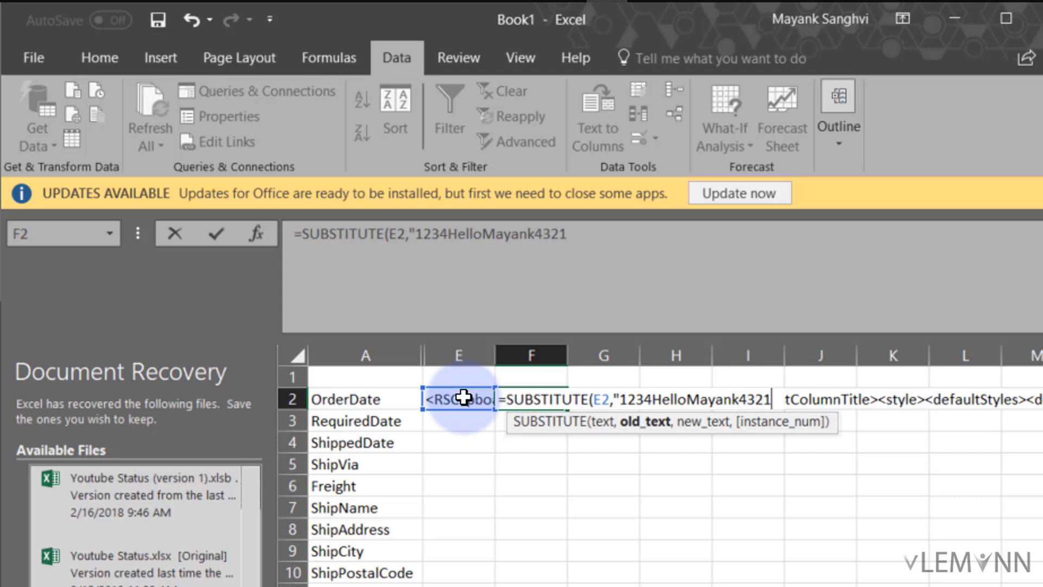
{"action": "type", "text": "\","}
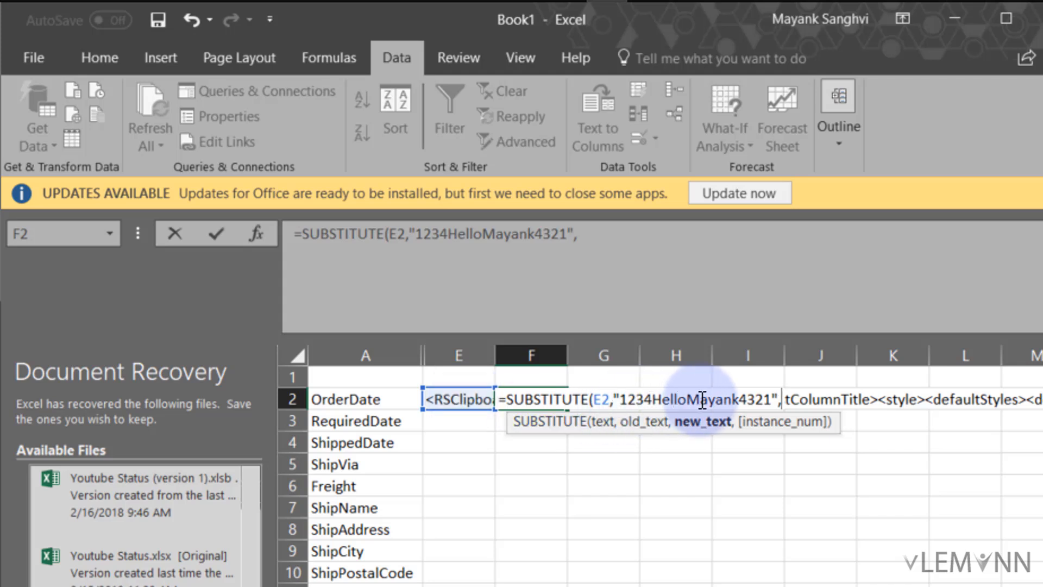
{"action": "left_click", "coordinate": [350, 398]}
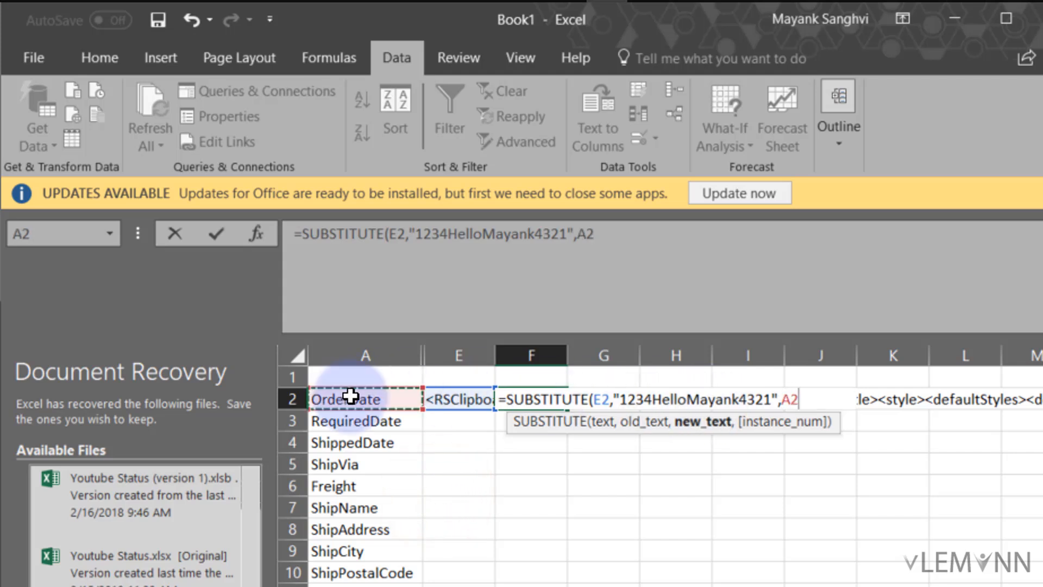
{"action": "type", "text": ")"}
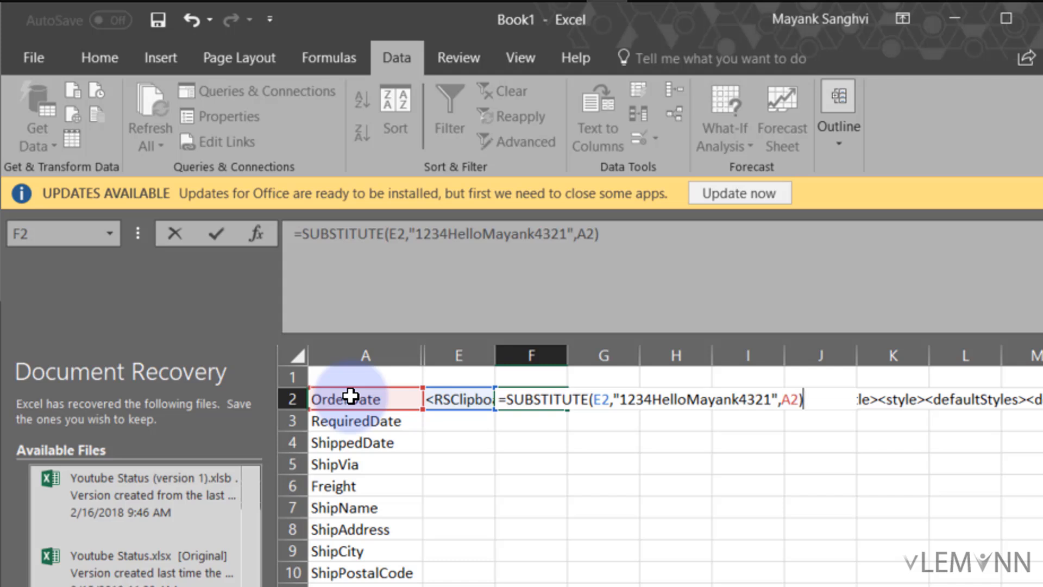
{"action": "key", "text": "Return"}
{"action": "key", "text": "Up"}
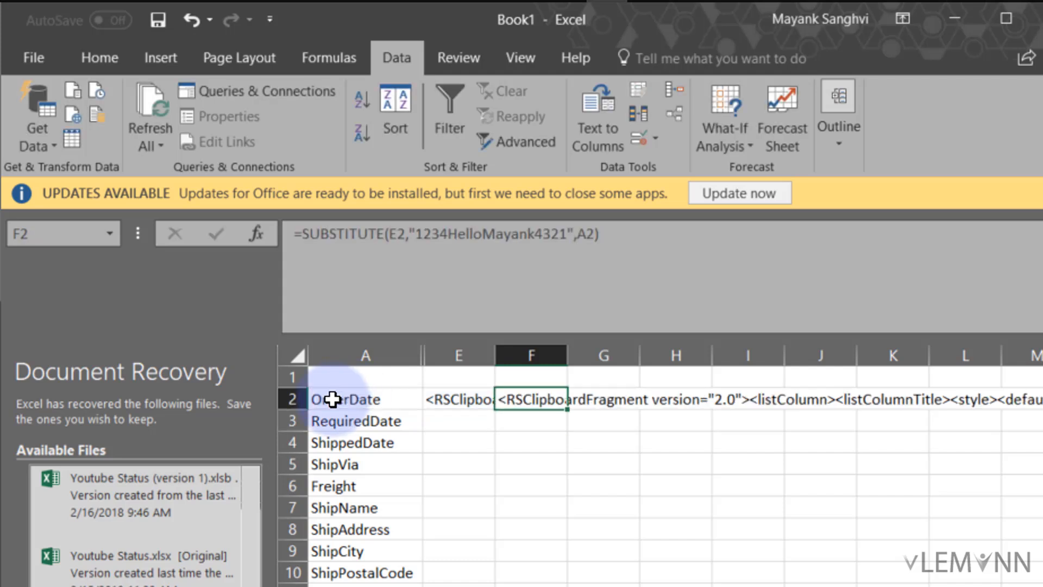
Step: Fill the E2 fragment and the F2 SUBSTITUTE formula down columns E and F for all listed report columns, checking the filled rows
{"action": "left_click", "coordinate": [461, 407]}
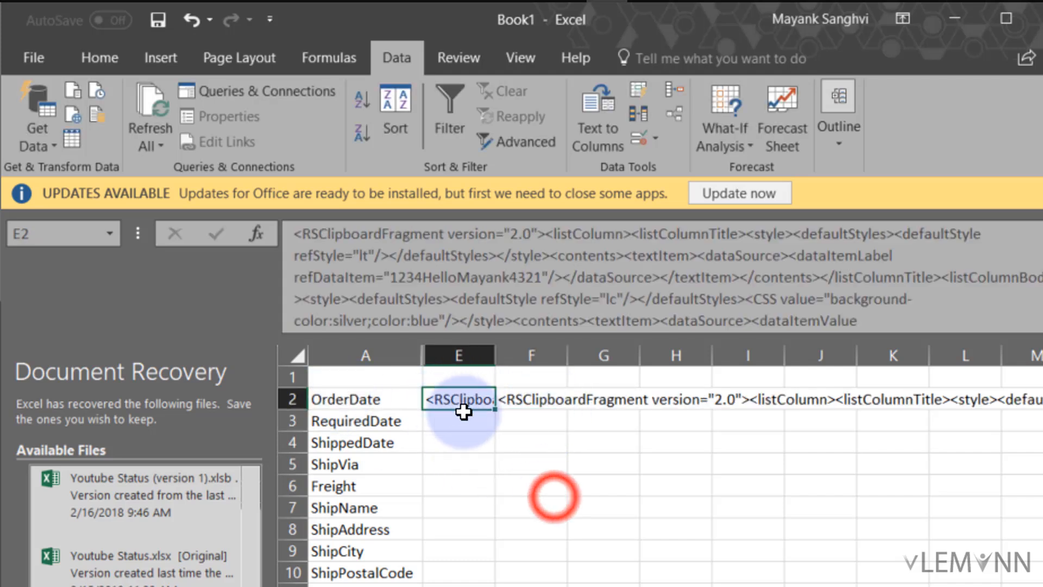
{"action": "double_click", "coordinate": [495, 408]}
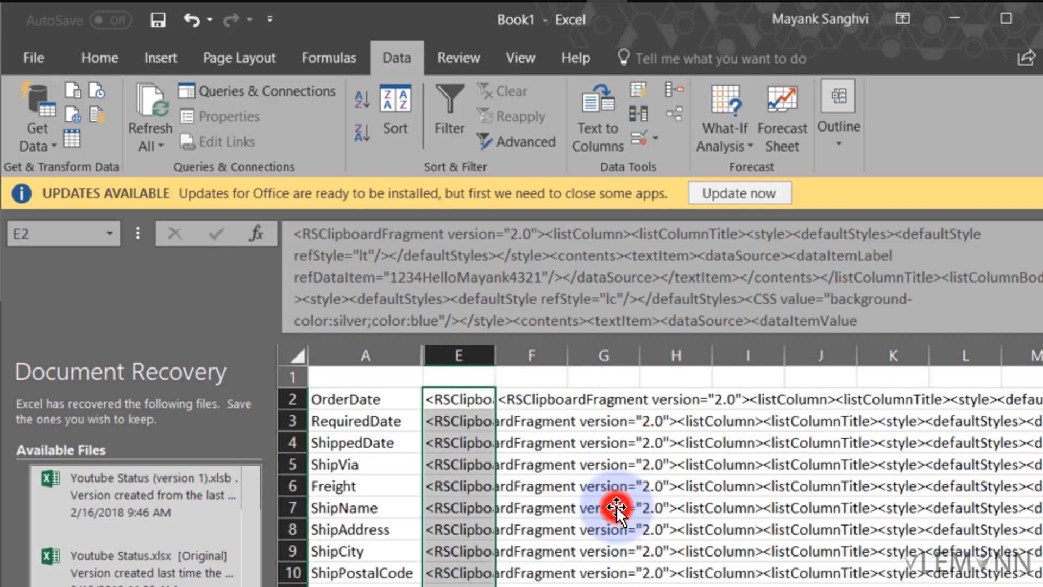
{"action": "left_click", "coordinate": [500, 400]}
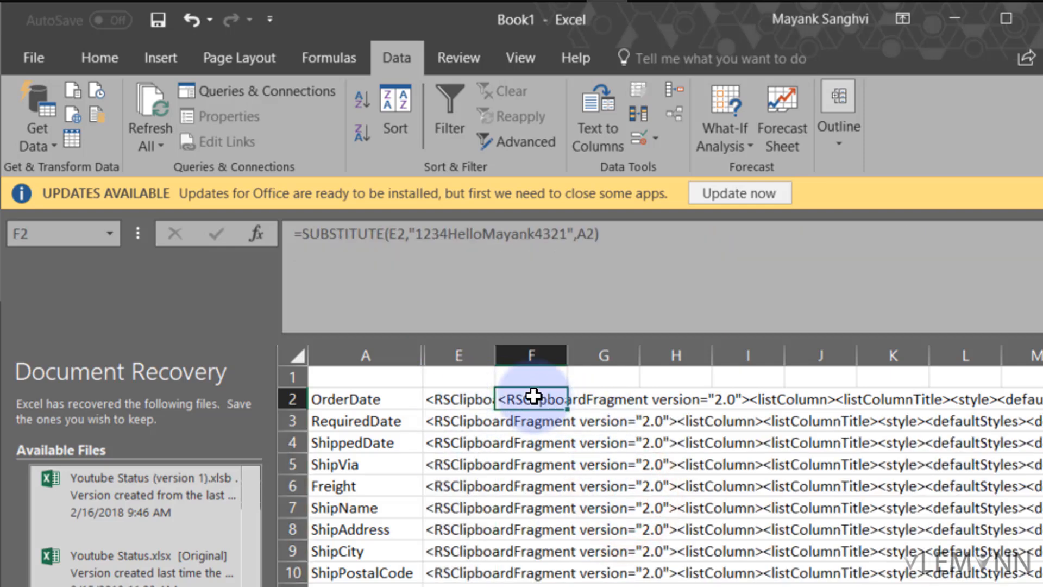
{"action": "left_click", "coordinate": [543, 421]}
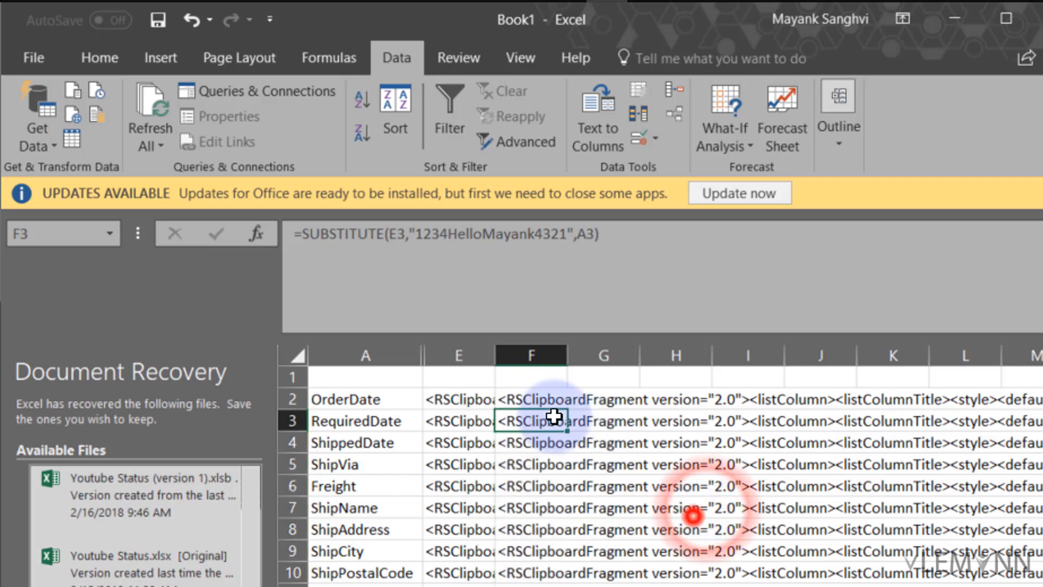
{"action": "left_click", "coordinate": [465, 400]}
{"action": "scroll", "coordinate": [459, 532], "scroll_direction": "down", "scroll_amount": 8}
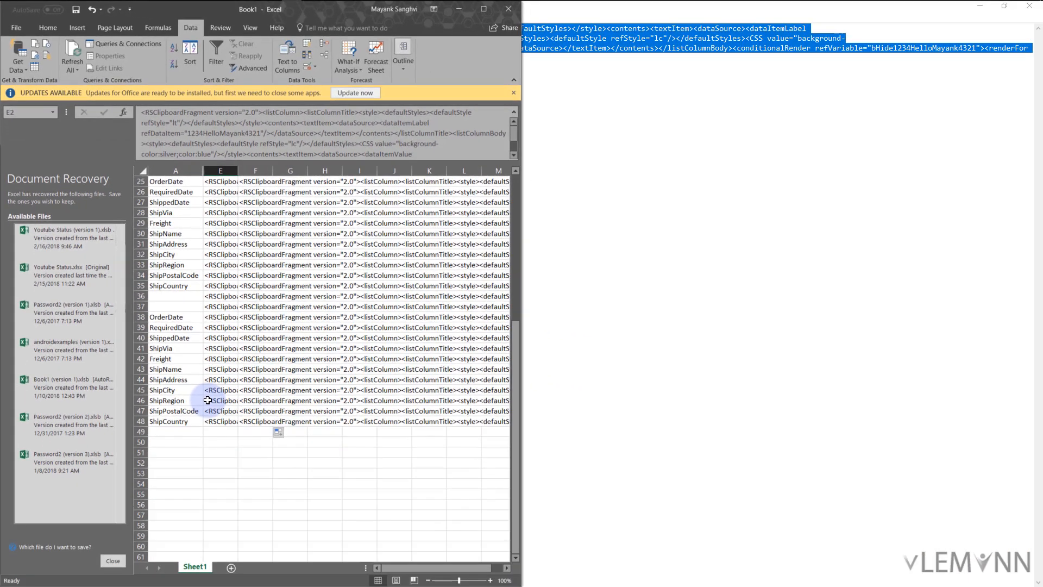
{"action": "scroll", "coordinate": [206, 401], "scroll_direction": "up", "scroll_amount": 8}
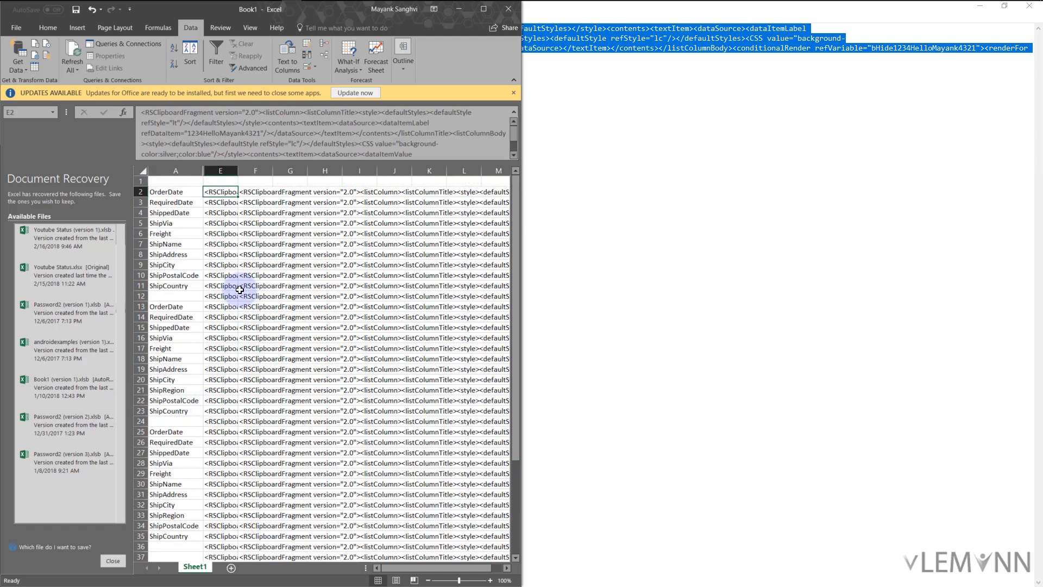
Step: Try to copy the generated fragments in F2:F11 for pasting into Notepad
{"action": "left_click", "coordinate": [253, 191]}
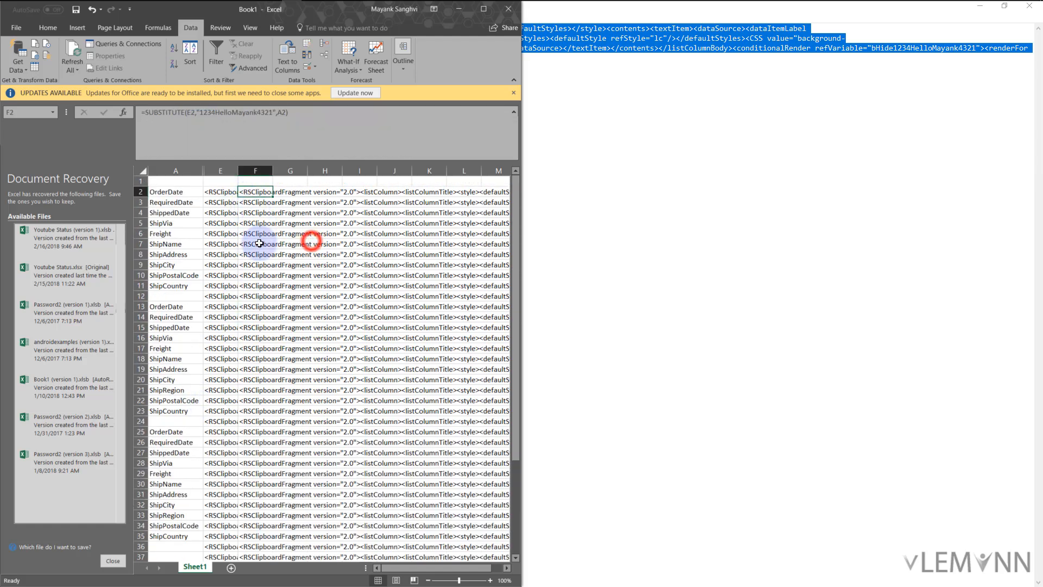
{"action": "left_click", "coordinate": [252, 287], "text": "shift"}
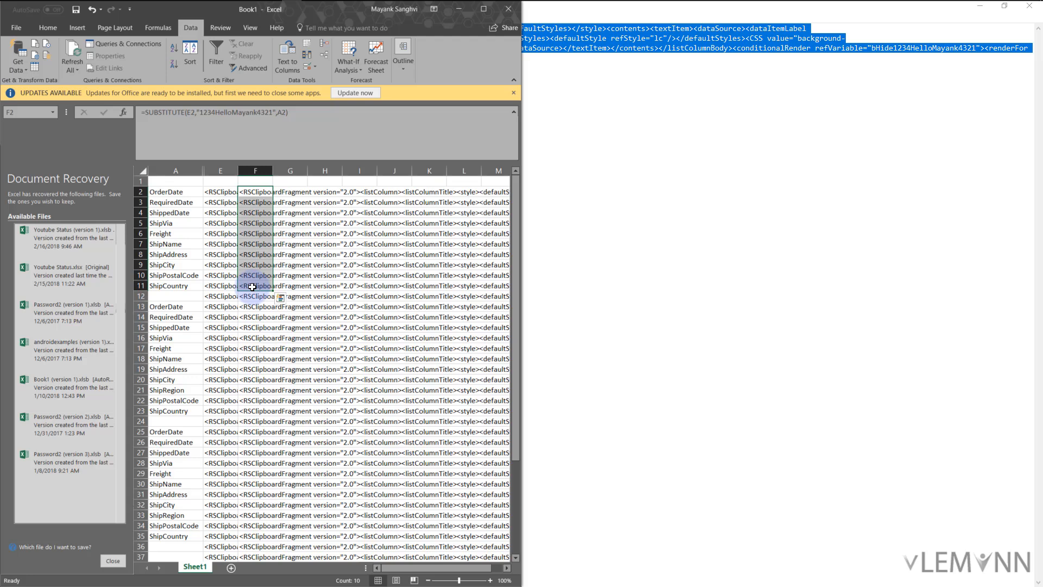
{"action": "key", "text": "ctrl+c"}
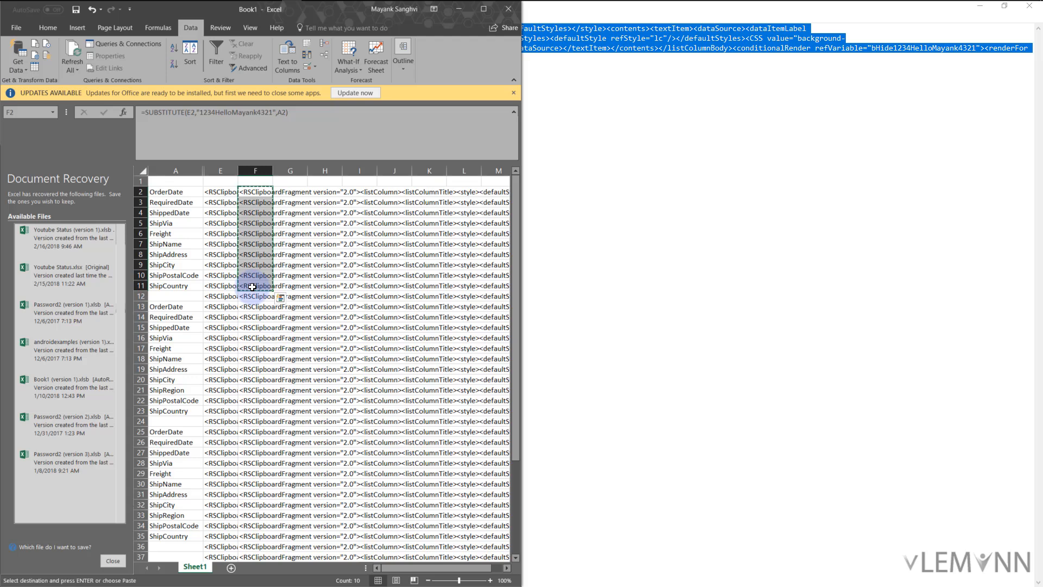
{"action": "key", "text": "ctrl+c"}
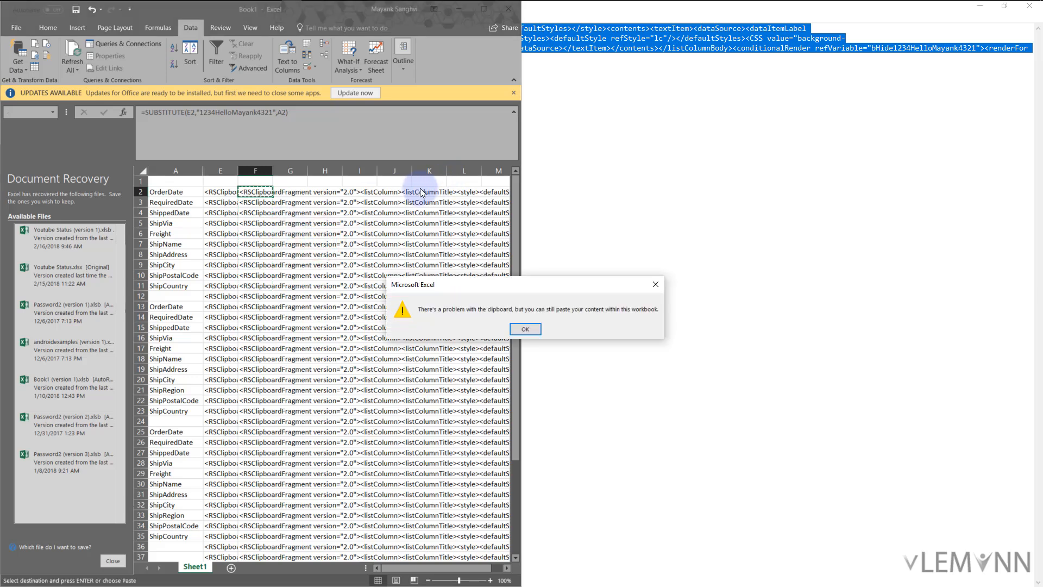
{"action": "key", "text": "alt+Tab"}
{"action": "key", "text": "alt+Tab"}
{"action": "left_click", "coordinate": [526, 327]}
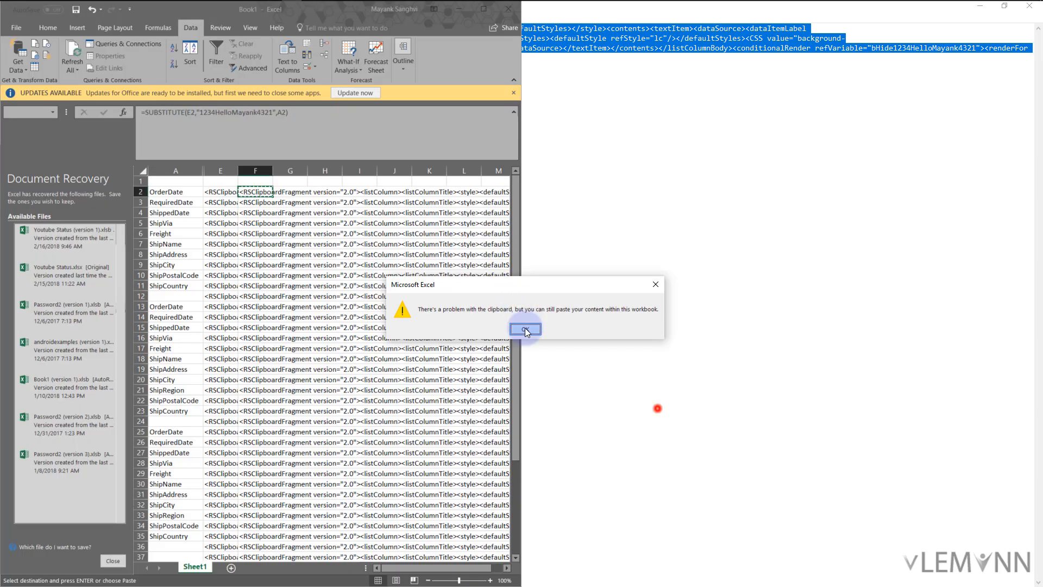
{"action": "double_click", "coordinate": [653, 224]}
{"action": "left_click", "coordinate": [654, 224]}
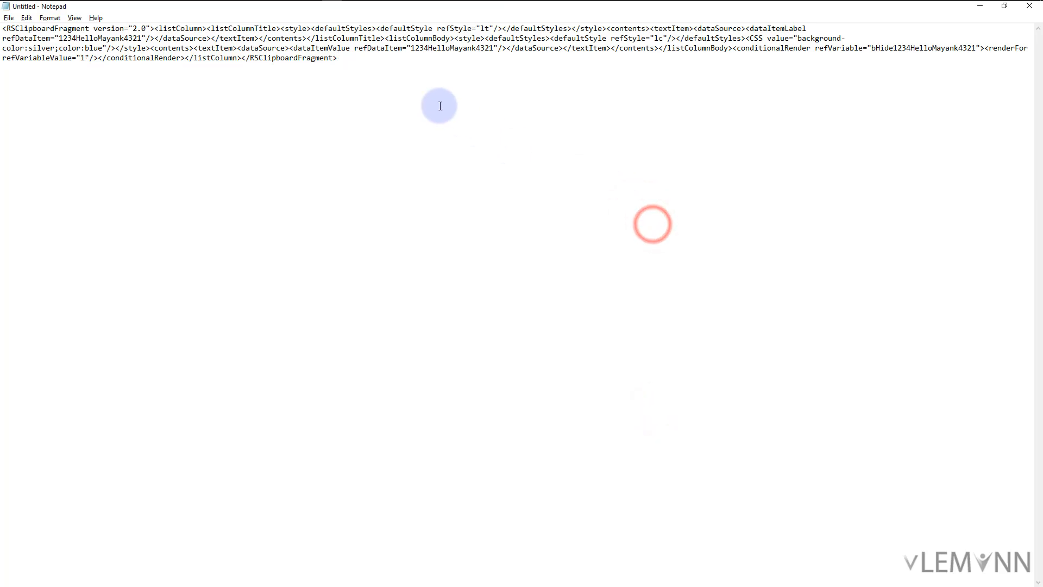
{"action": "left_click", "coordinate": [402, 82]}
{"action": "key", "text": "alt+Tab"}
Step: Copy the generated OrderDate fragment from F2 and replace the whole Notepad content with it
{"action": "left_click", "coordinate": [298, 230]}
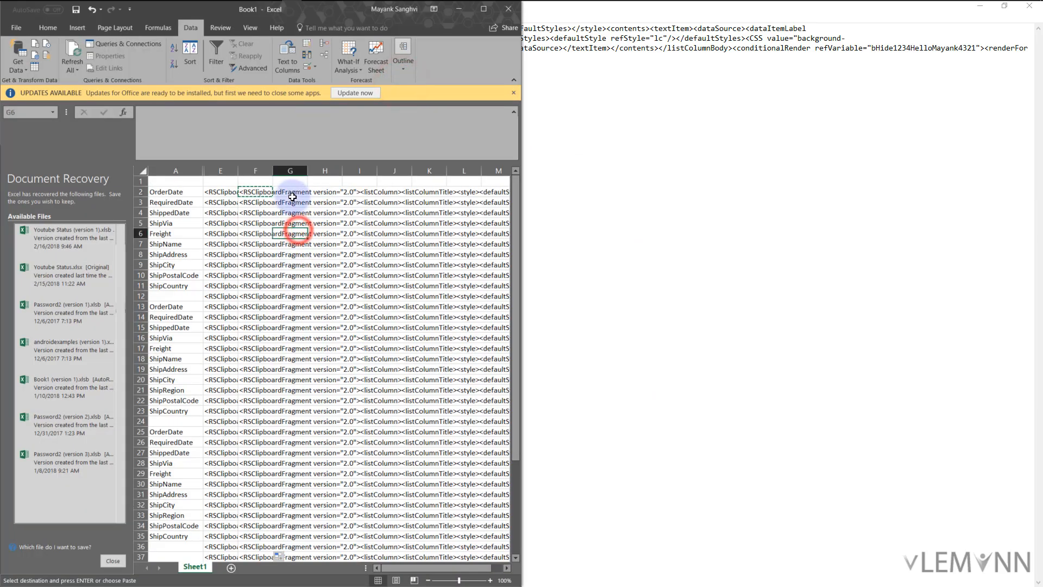
{"action": "key", "text": "Escape"}
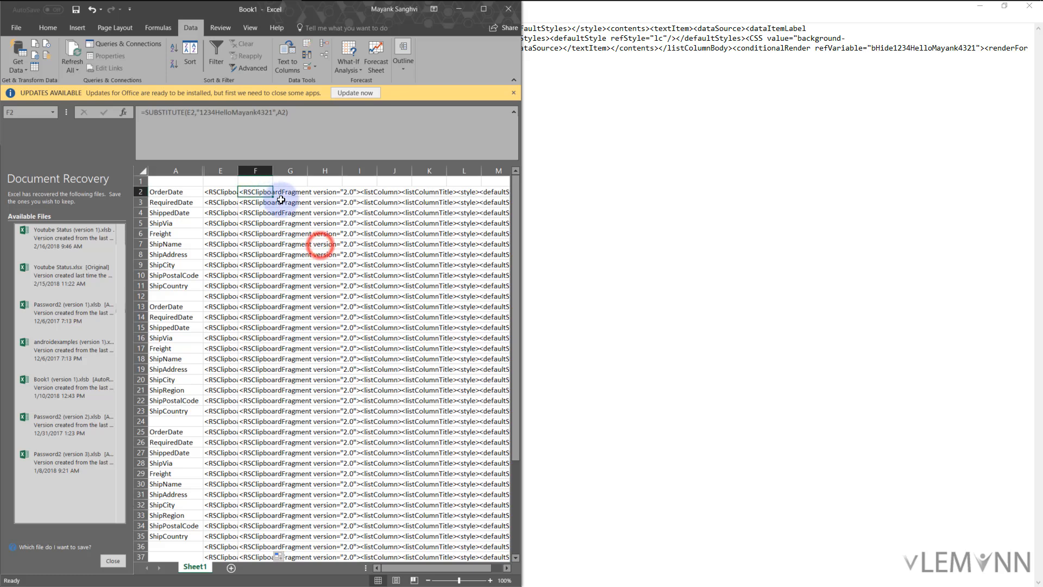
{"action": "left_click", "coordinate": [705, 122]}
{"action": "key", "text": "ctrl+a"}
{"action": "key", "text": "ctrl+v"}
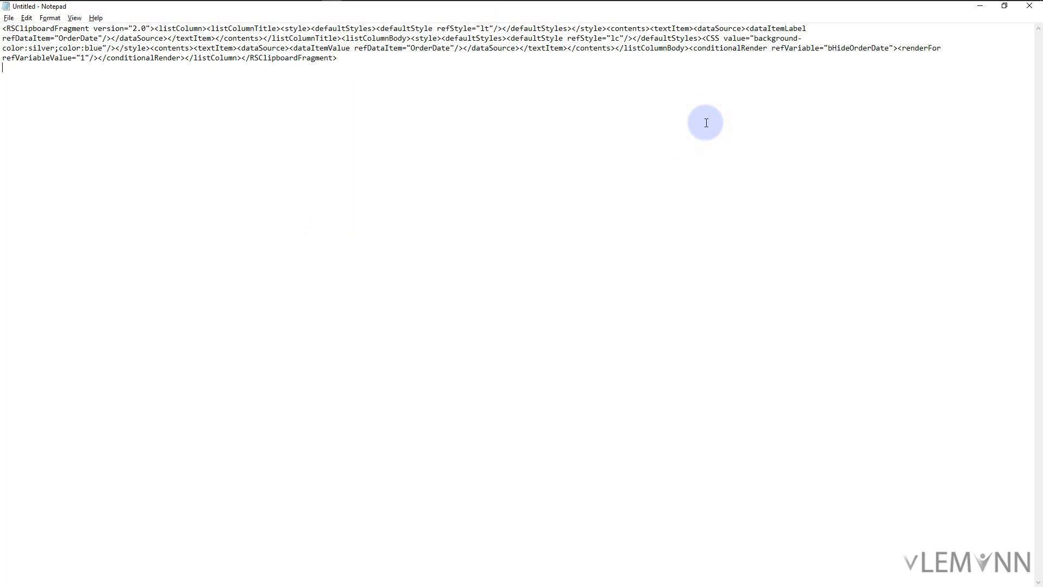
{"action": "key", "text": "ctrl+a"}
{"action": "left_click", "coordinate": [706, 122]}
{"action": "key", "text": "alt+Tab"}
Step: Copy the generated fragments for OrderDate through ShipCountry from F2:F11 in Excel and replace the entire Notepad content with them
{"action": "scroll", "coordinate": [301, 227], "scroll_direction": "down", "scroll_amount": 1}
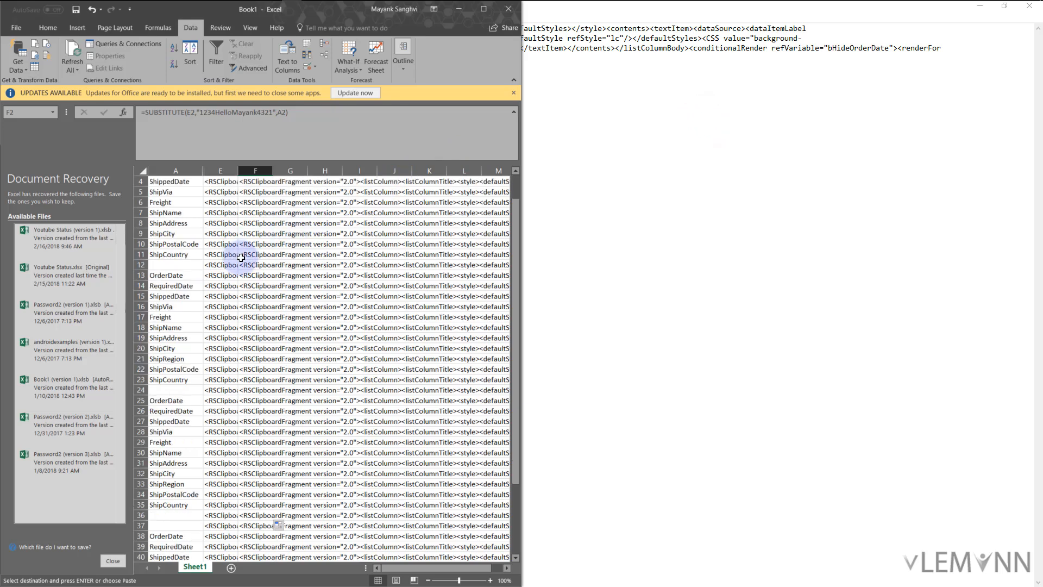
{"action": "left_click", "coordinate": [250, 254], "text": "shift"}
{"action": "left_click", "coordinate": [560, 173]}
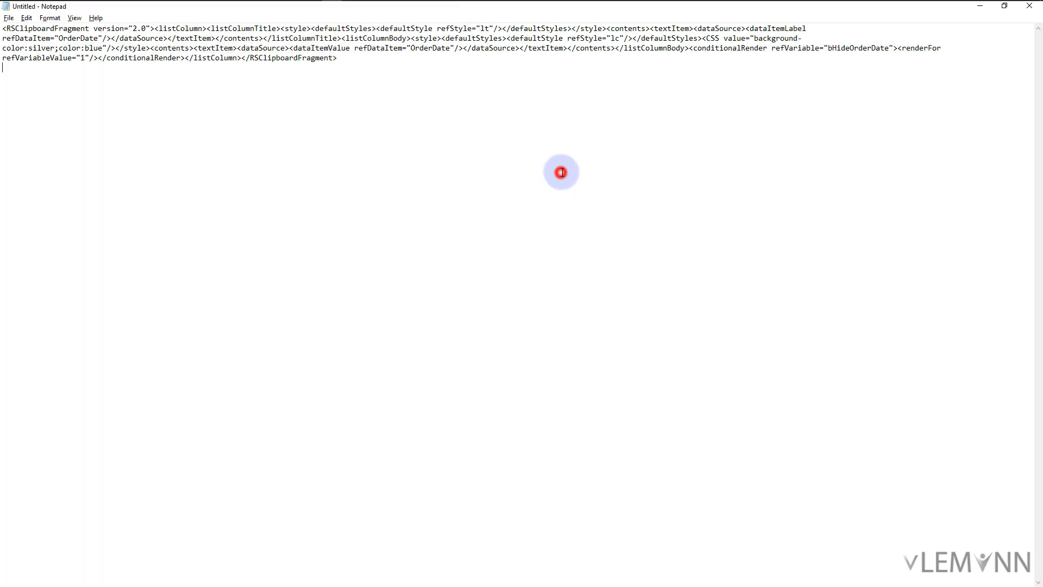
{"action": "key", "text": "ctrl+a"}
{"action": "key", "text": "ctrl+v"}
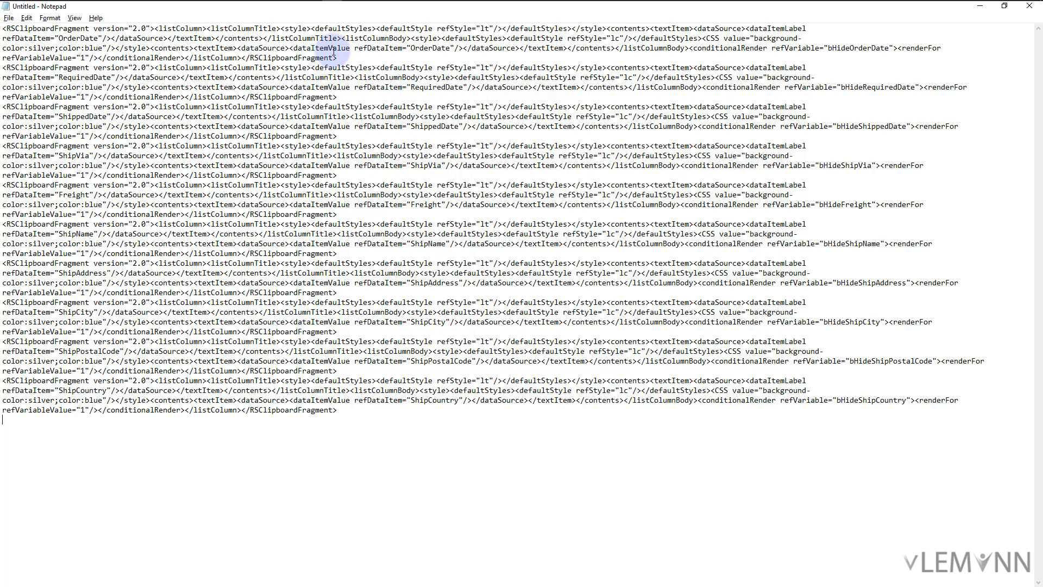
Step: Cut the OrderDate fragment from Notepad and paste it into the list in Report Studio as a new column
{"action": "left_click_drag", "start_coordinate": [341, 57], "coordinate": [7, 29]}
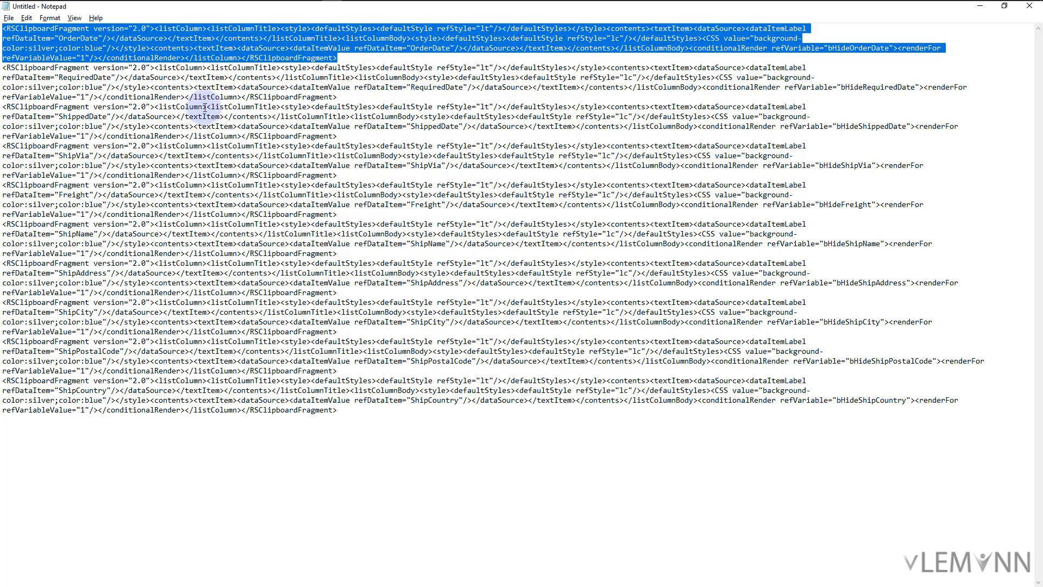
{"action": "key", "text": "ctrl+x"}
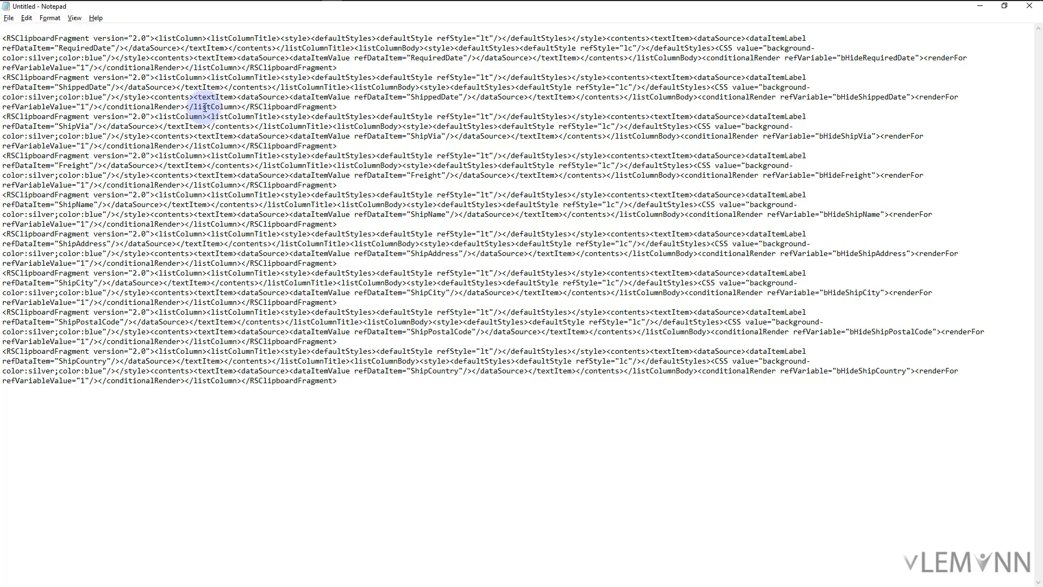
{"action": "key", "text": "alt+Tab"}
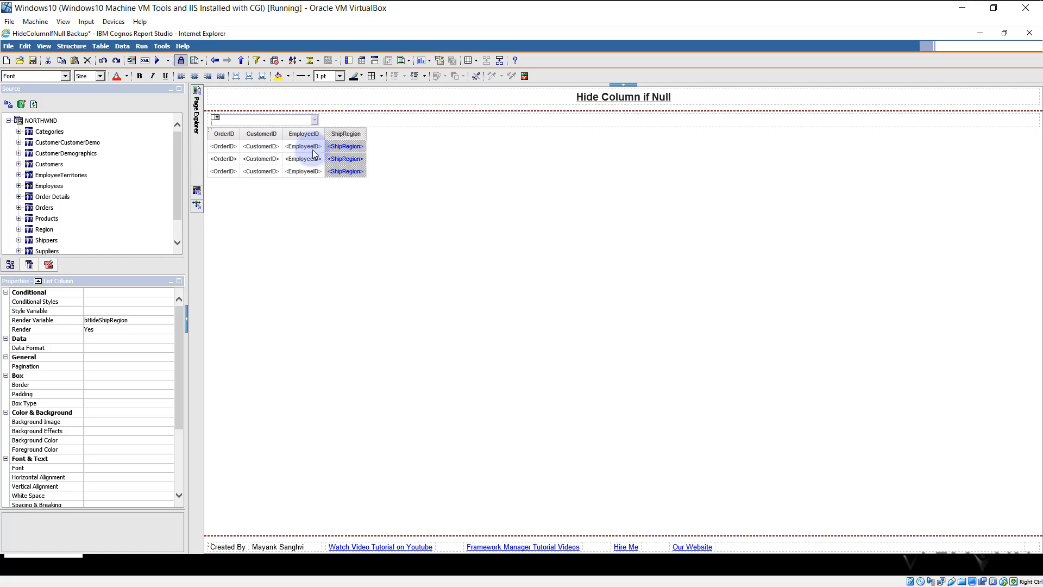
{"action": "left_click", "coordinate": [209, 132]}
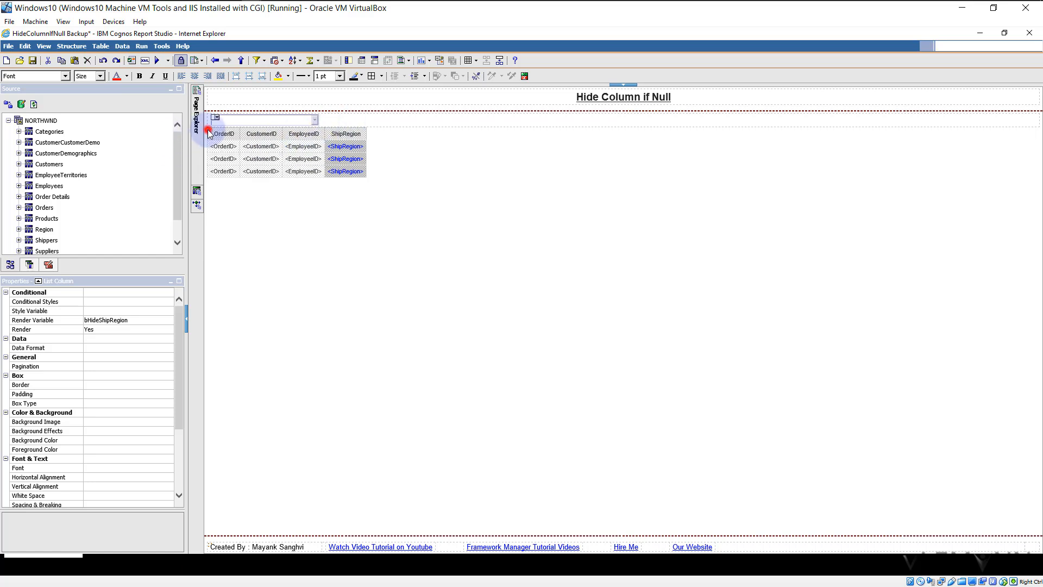
{"action": "key", "text": "ctrl+y"}
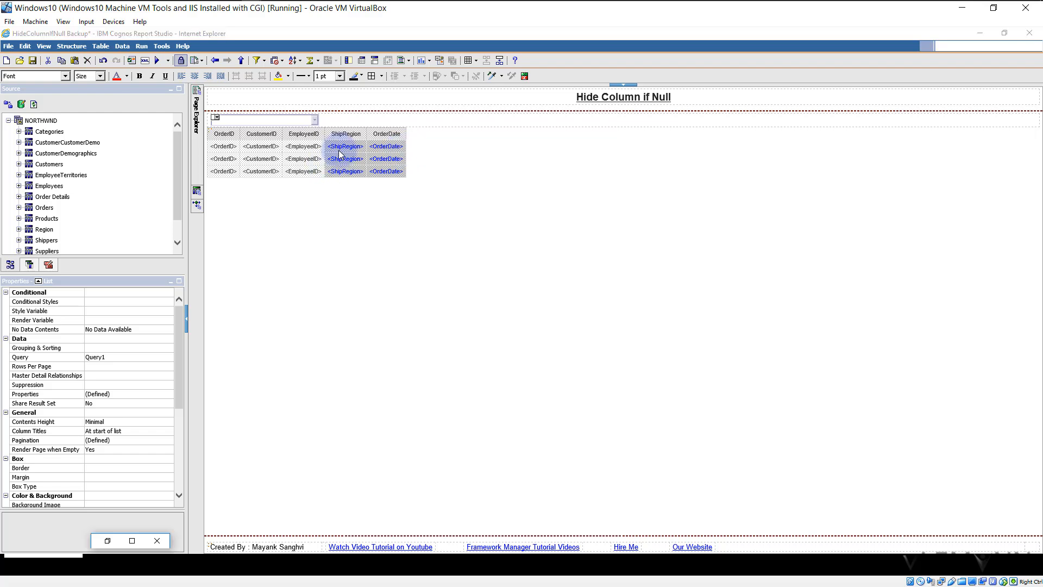
Step: Cut the RequiredDate fragment from Notepad and paste it as a column into the Report Studio list
{"action": "key", "text": "alt+Tab"}
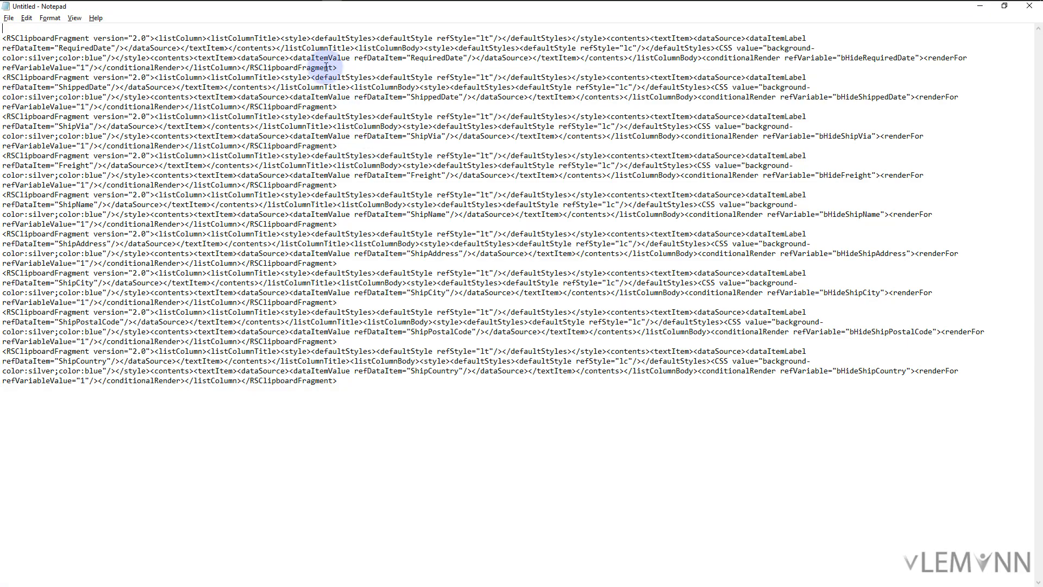
{"action": "left_click_drag", "start_coordinate": [337, 67], "coordinate": [1, 41]}
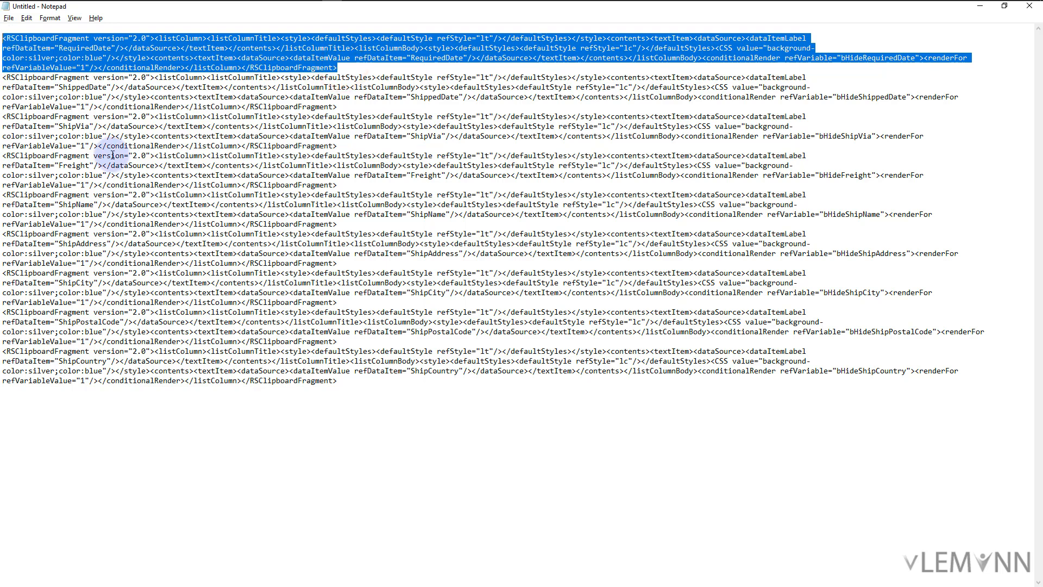
{"action": "key", "text": "ctrl+x"}
{"action": "key", "text": "alt+Tab"}
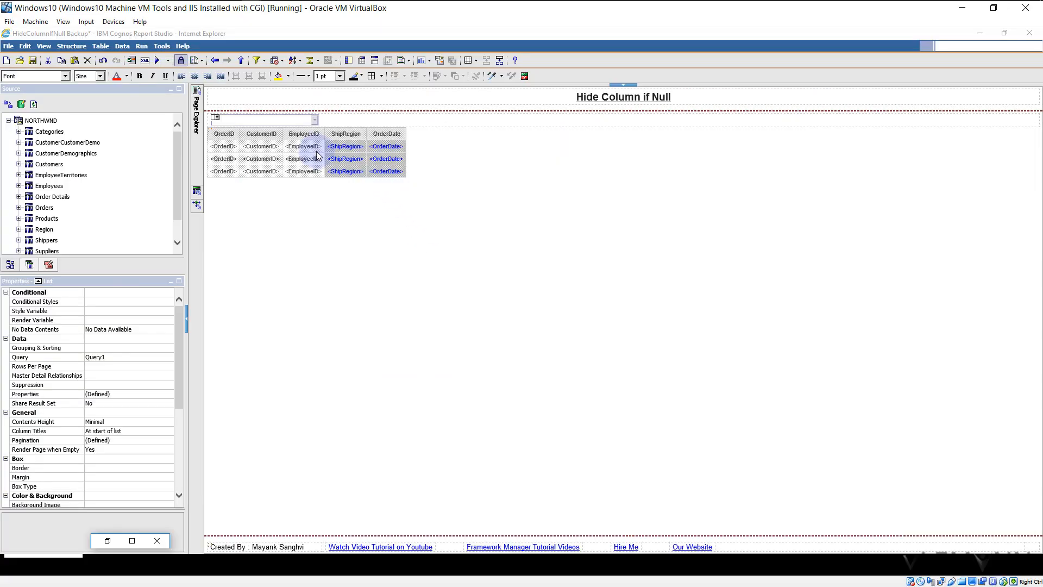
{"action": "left_click", "coordinate": [209, 136]}
{"action": "key", "text": "ctrl+v"}
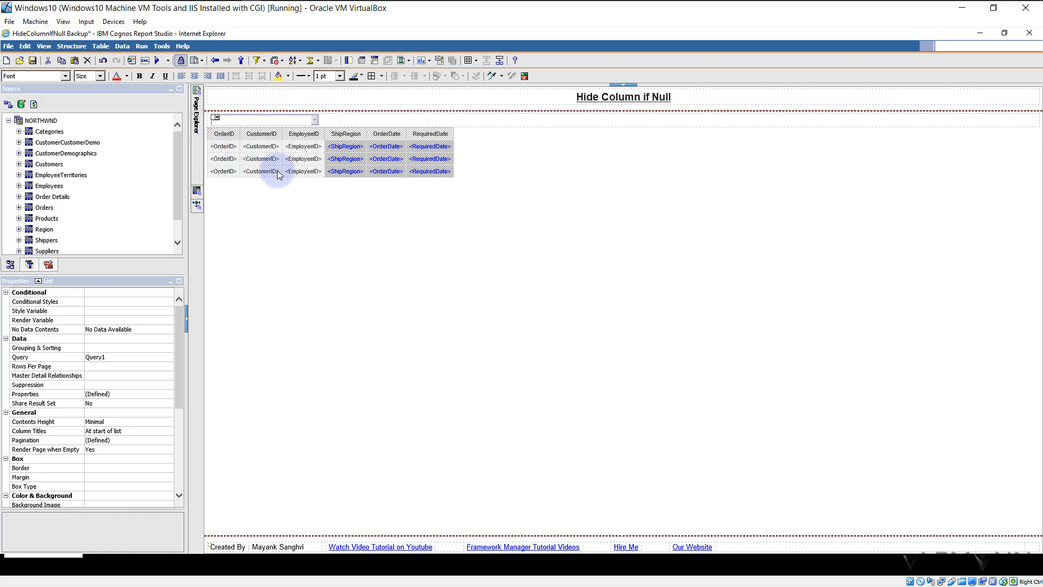
Step: Copy the ShippedDate fragment from Notepad and paste it as a column into the Report Studio list
{"action": "key", "text": "alt+Tab"}
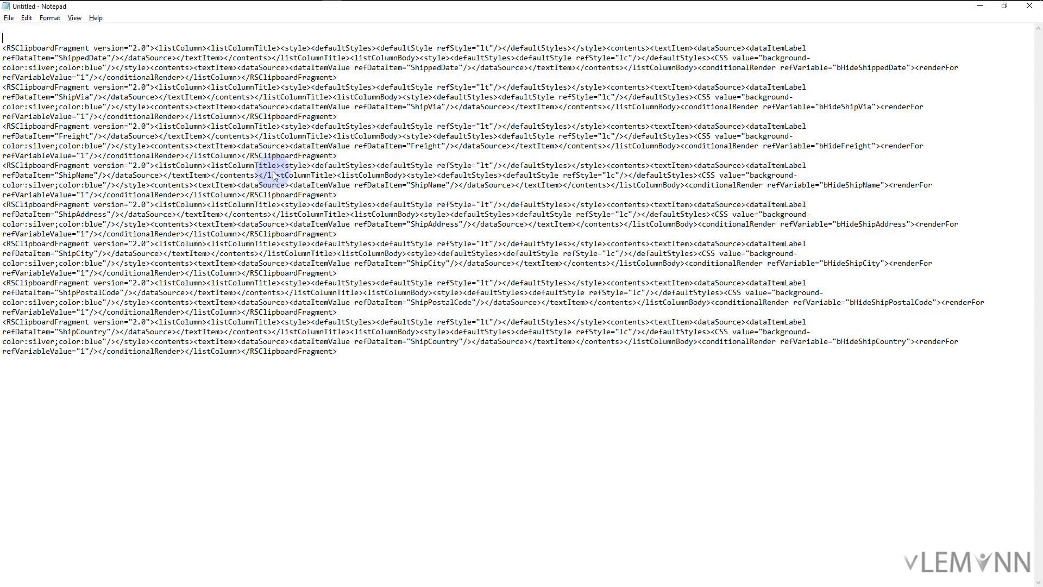
{"action": "left_click_drag", "start_coordinate": [341, 77], "coordinate": [3, 47]}
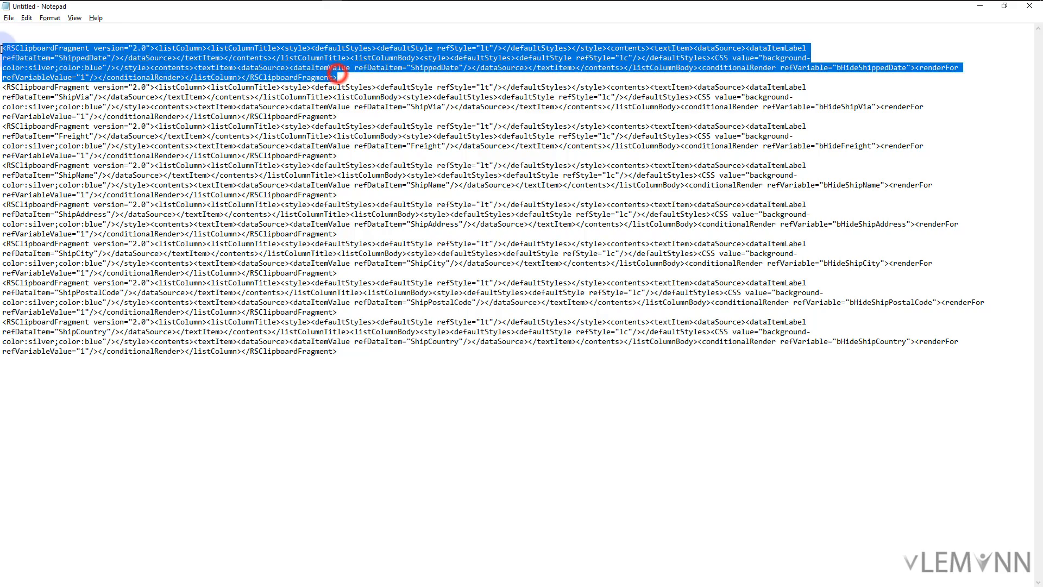
{"action": "key", "text": "alt+Tab"}
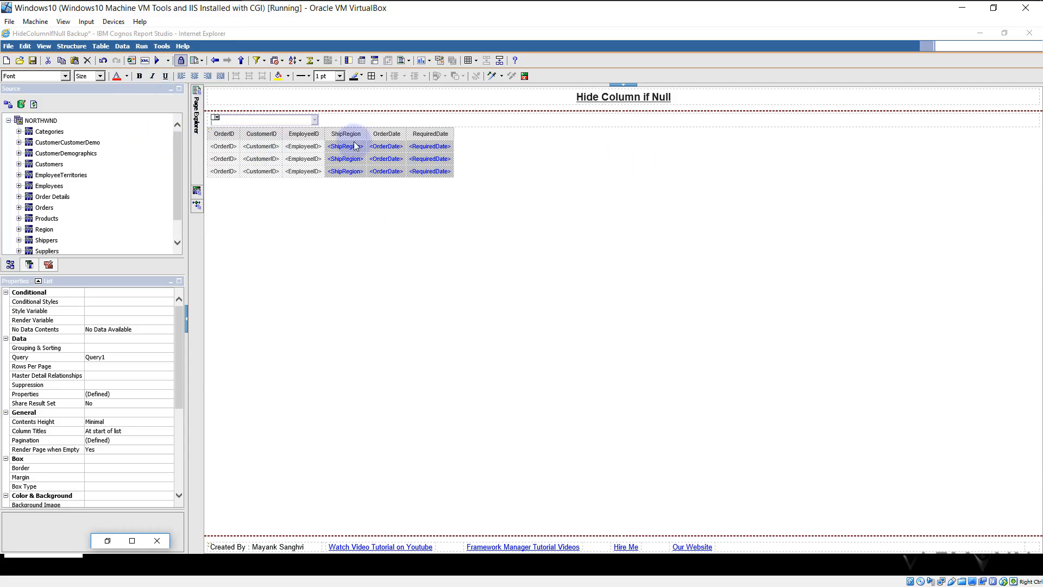
{"action": "left_click", "coordinate": [274, 31]}
{"action": "key", "text": "ctrl+v"}
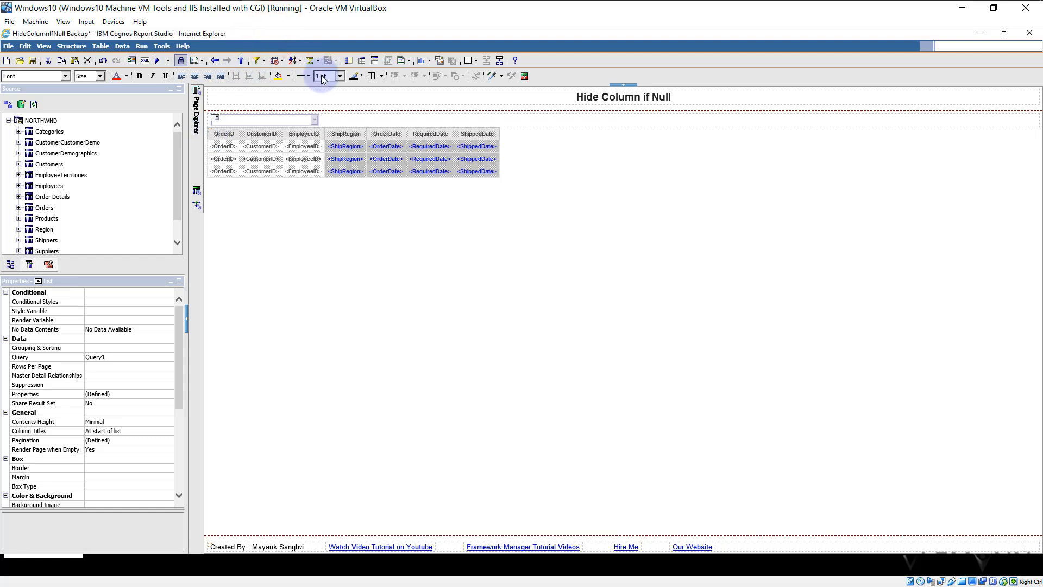
{"action": "key", "text": "alt+Tab"}
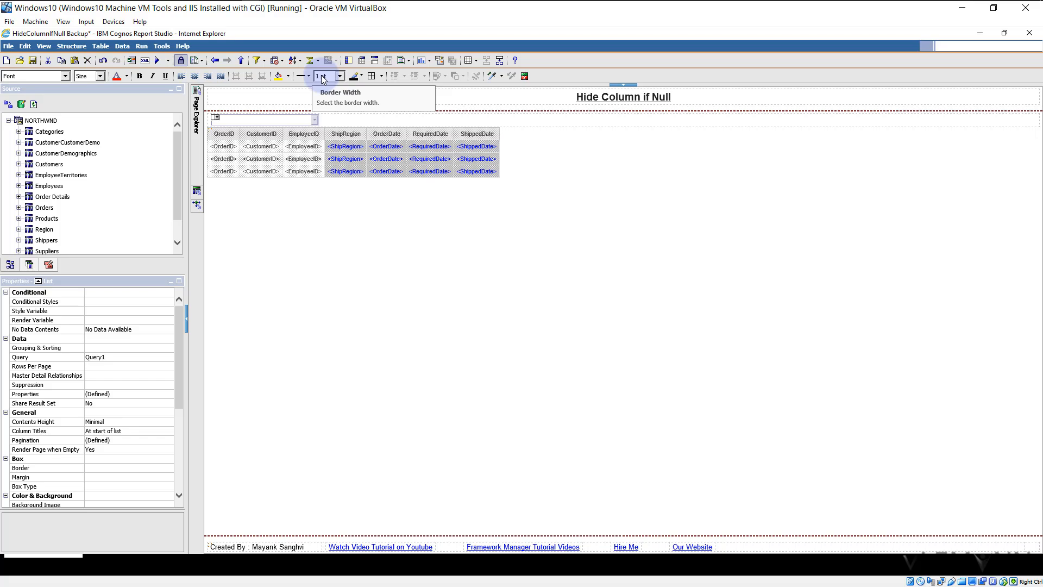
{"action": "key", "text": "alt+Tab"}
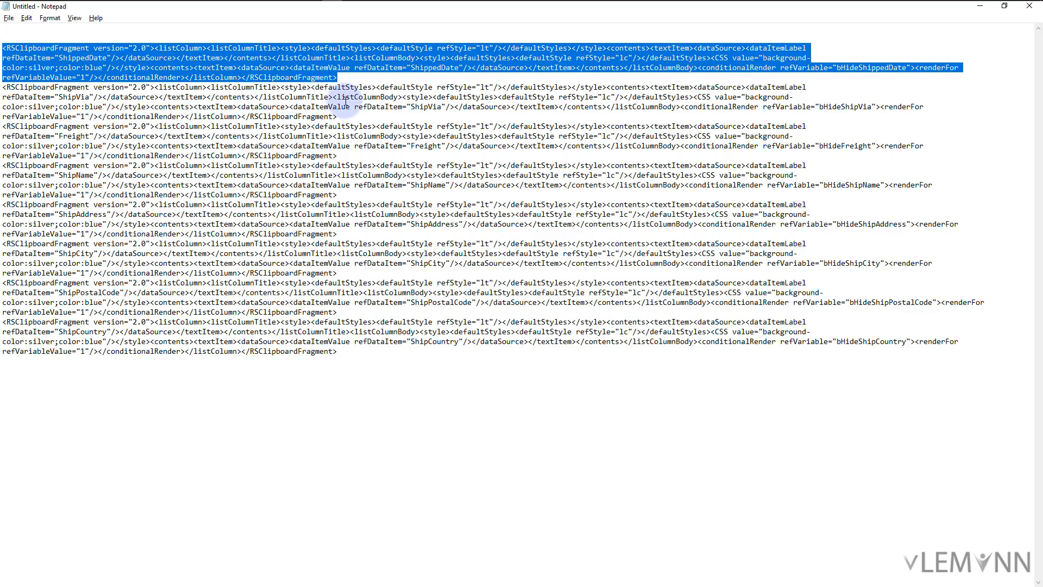
{"action": "key", "text": "alt+Tab"}
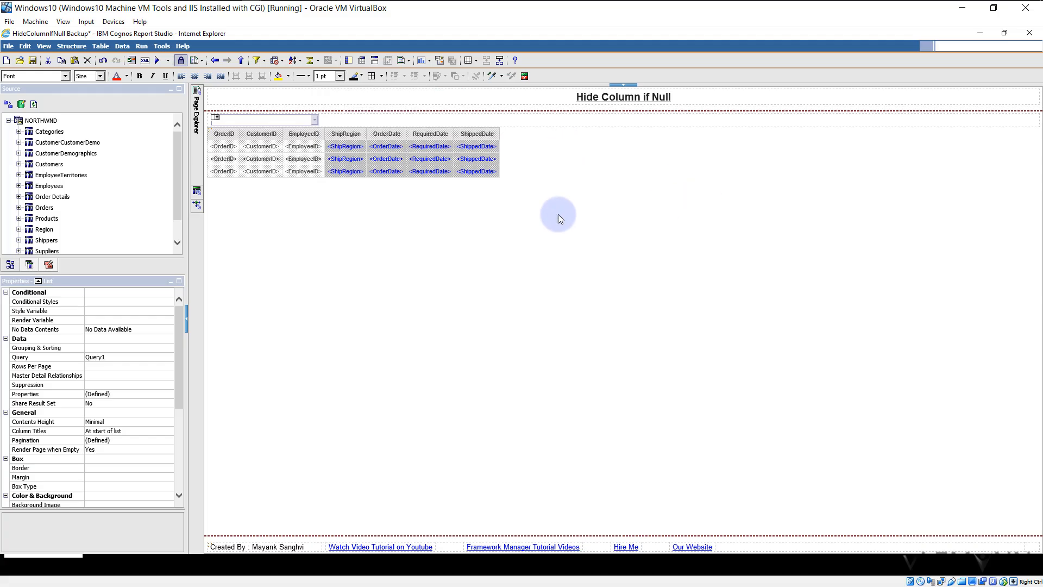
{"action": "left_click", "coordinate": [489, 151]}
Step: Cut the ShipVia fragment from Notepad and paste it as a column into the Report Studio list
{"action": "key", "text": "alt+Tab"}
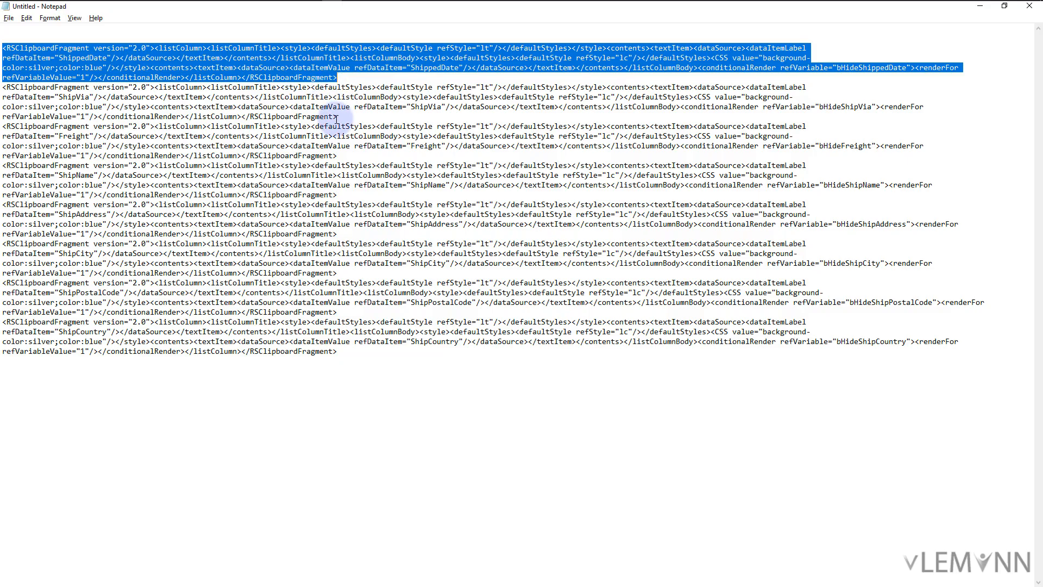
{"action": "left_click", "coordinate": [341, 118]}
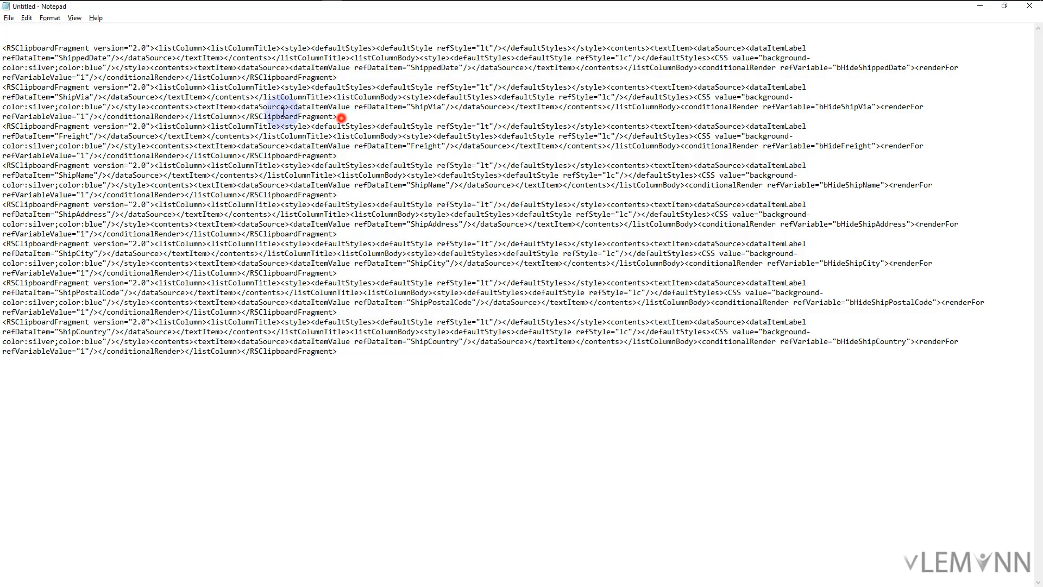
{"action": "left_click_drag", "start_coordinate": [341, 118], "coordinate": [3, 87]}
{"action": "key", "text": "Delete"}
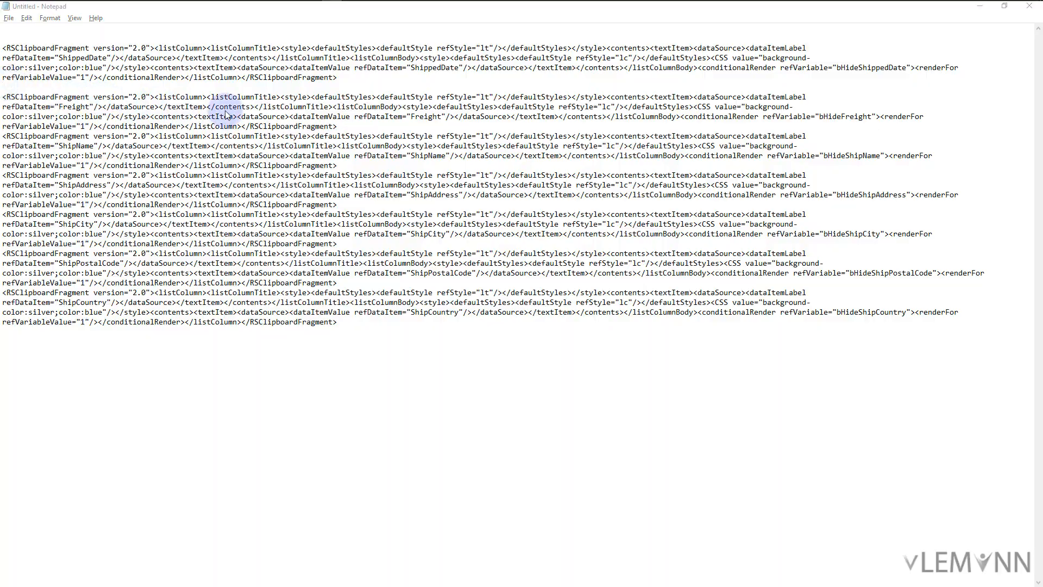
{"action": "key", "text": "alt+Tab"}
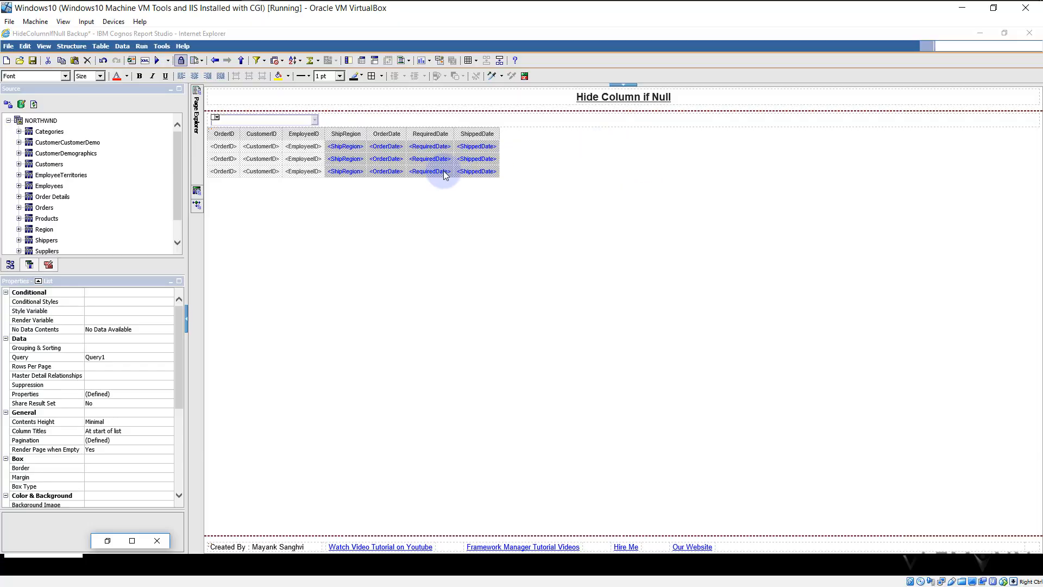
{"action": "left_click", "coordinate": [256, 34]}
{"action": "key", "text": "ctrl+v"}
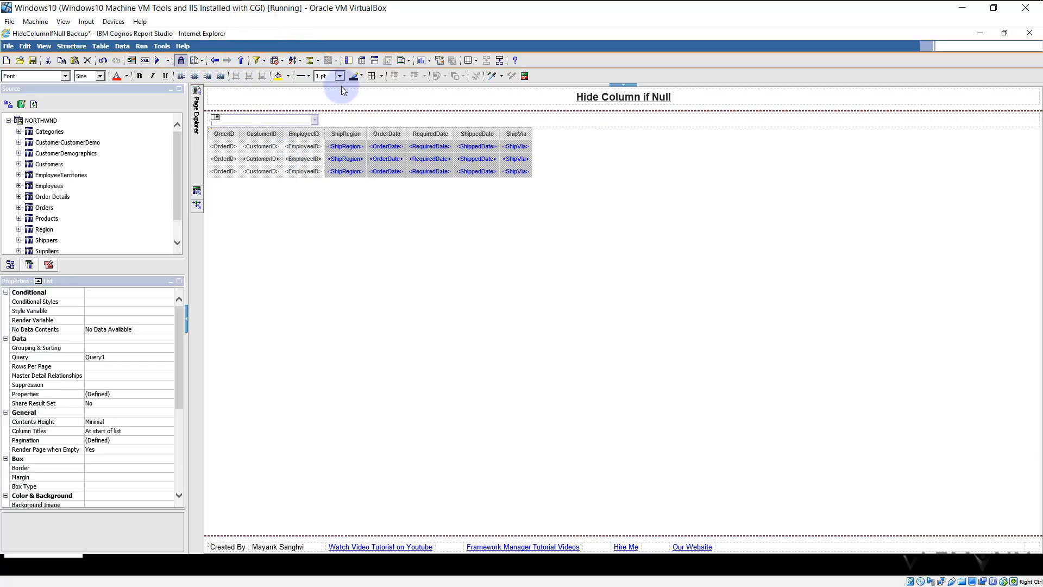
Step: Move the Freight and ShipName fragments from Notepad into the Report Studio list as columns
{"action": "key", "text": "alt+Tab"}
{"action": "left_click_drag", "start_coordinate": [344, 125], "coordinate": [3, 97]}
{"action": "key", "text": "ctrl+x"}
{"action": "key", "text": "alt+Tab"}
{"action": "left_click", "coordinate": [263, 33]}
{"action": "key", "text": "alt+Tab"}
{"action": "left_click", "coordinate": [387, 132]}
Step: Arrange the Notepad and Report Studio windows side by side and select the whole list
{"action": "left_click_drag", "start_coordinate": [430, 5], "coordinate": [1041, 109]}
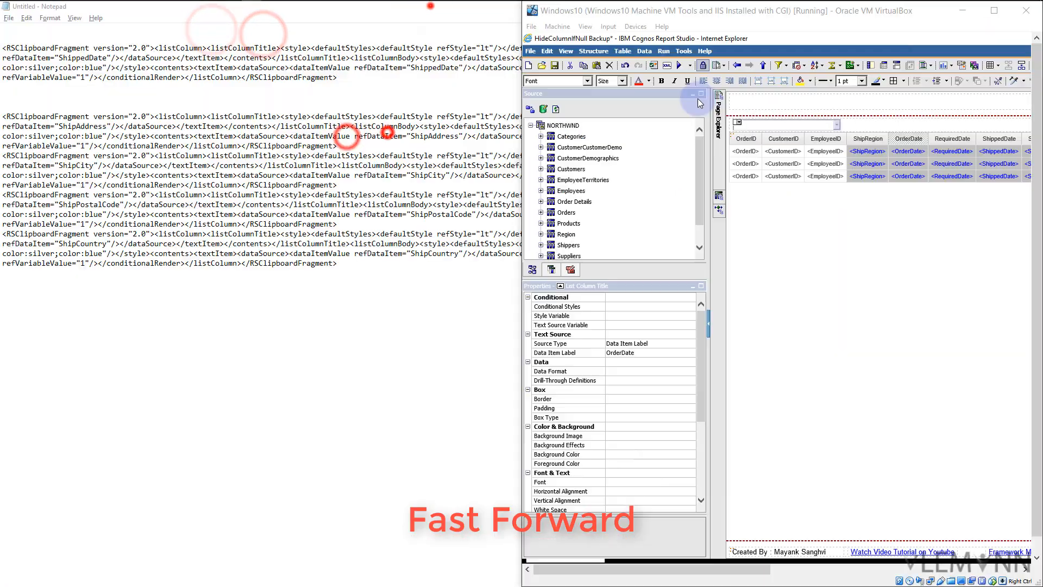
{"action": "left_click", "coordinate": [80, 166]}
{"action": "left_click", "coordinate": [728, 135]}
{"action": "left_click", "coordinate": [743, 51]}
{"action": "left_click", "coordinate": [722, 41]}
Step: Cut the ShipAddress and ShipCity fragments one by one from Notepad and paste each into the list as a column
{"action": "left_click_drag", "start_coordinate": [3, 162], "coordinate": [111, 208]}
{"action": "left_click", "coordinate": [111, 208]}
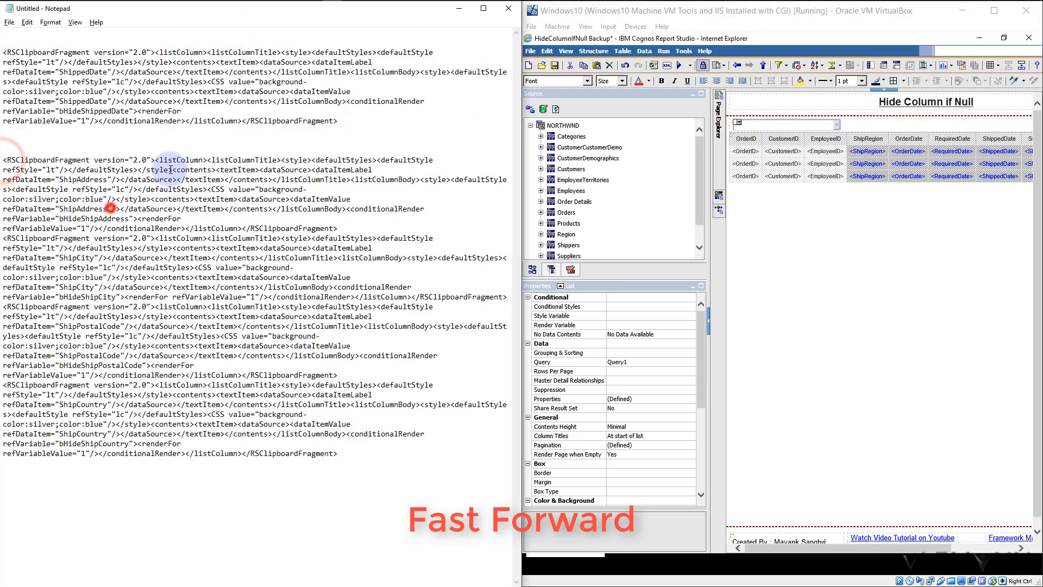
{"action": "left_click_drag", "start_coordinate": [339, 227], "coordinate": [506, 227]}
{"action": "key", "text": "ctrl+x"}
{"action": "left_click", "coordinate": [759, 33]}
{"action": "key", "text": "ctrl+v"}
{"action": "key", "text": "ctrl+x"}
{"action": "left_click", "coordinate": [822, 37]}
{"action": "key", "text": "ctrl+v"}
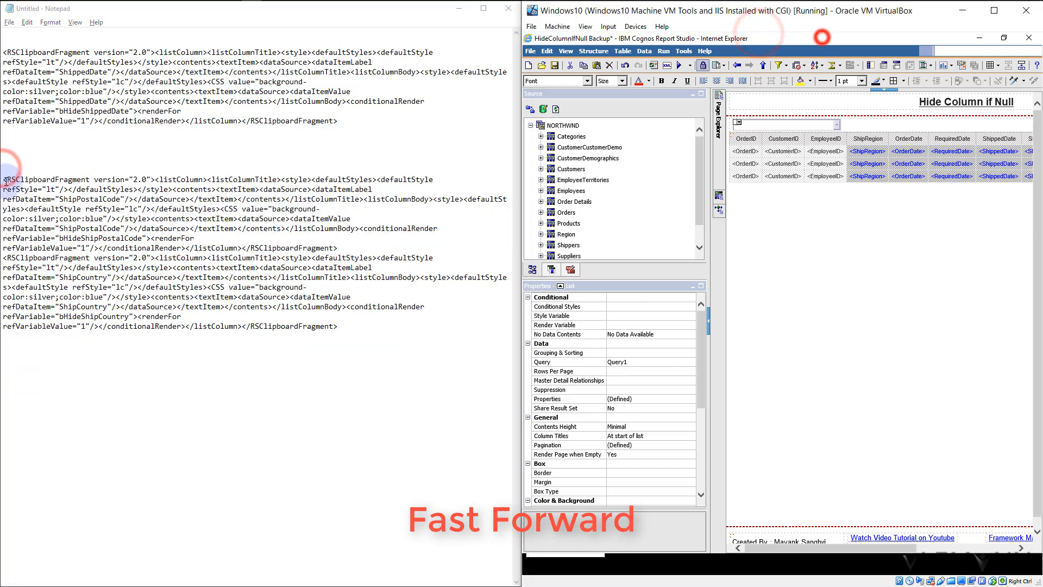
Step: Move the ShipPostalCode and ShipCountry fragments from Notepad into the list as columns, and maximize the Report Studio window
{"action": "key", "text": "ctrl+x"}
{"action": "left_click", "coordinate": [809, 33]}
{"action": "left_click_drag", "start_coordinate": [4, 180], "coordinate": [292, 263]}
{"action": "key", "text": "ctrl+v"}
{"action": "key", "text": "ctrl+x"}
{"action": "left_click", "coordinate": [920, 37]}
{"action": "left_click", "coordinate": [995, 10]}
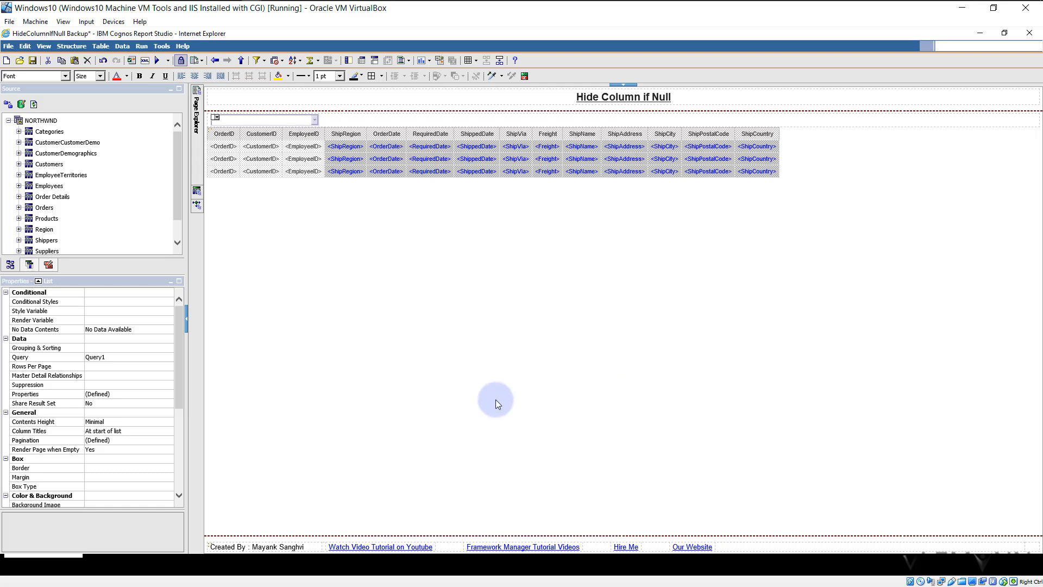
Step: Save the report as HideColumnIfNull Backup 2 in the NORTHWND folder and validate its specification
{"action": "left_click", "coordinate": [9, 47]}
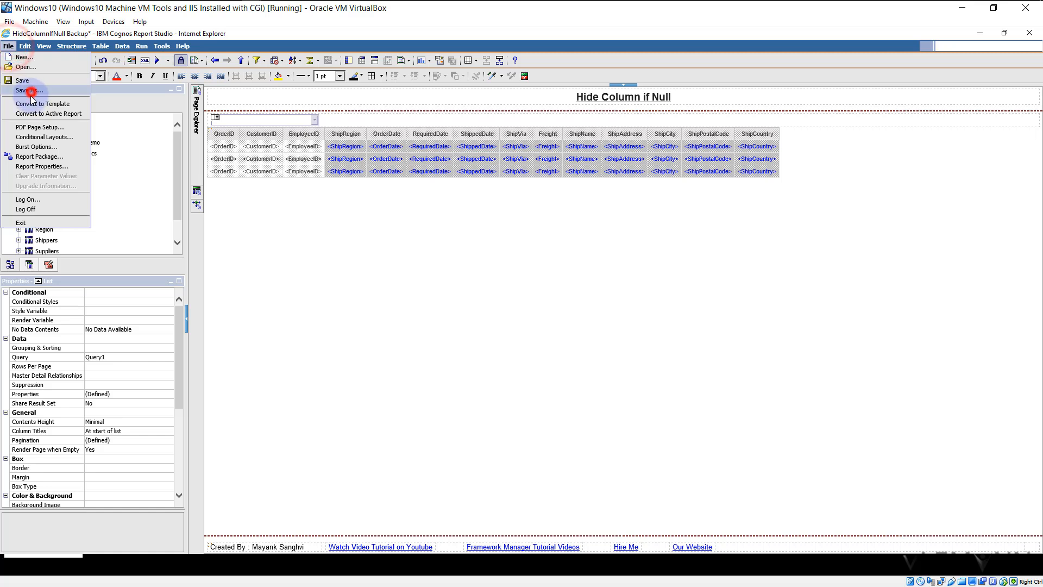
{"action": "left_click", "coordinate": [21, 82]}
{"action": "left_click", "coordinate": [544, 361]}
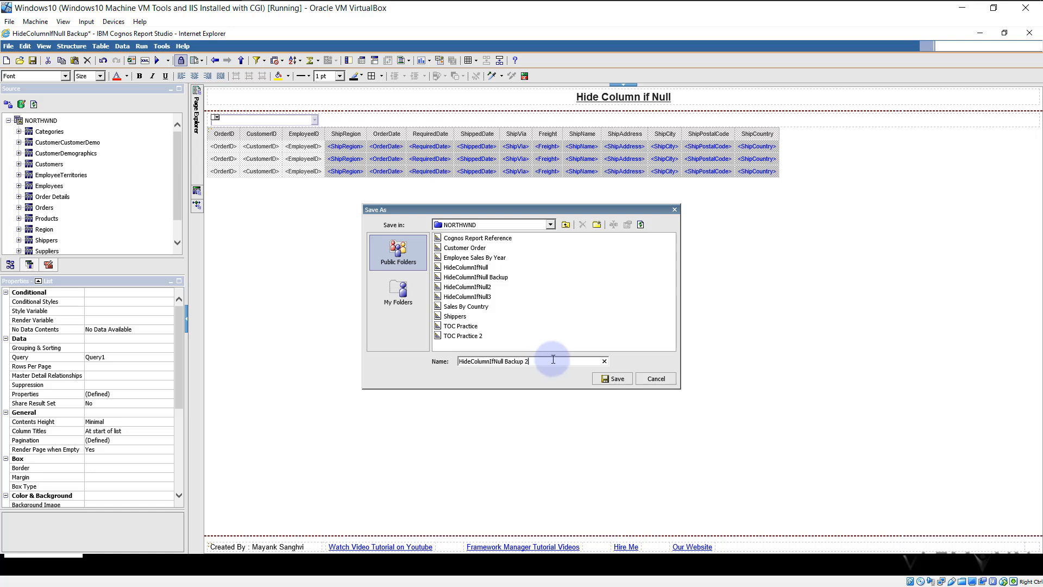
{"action": "left_click", "coordinate": [612, 378]}
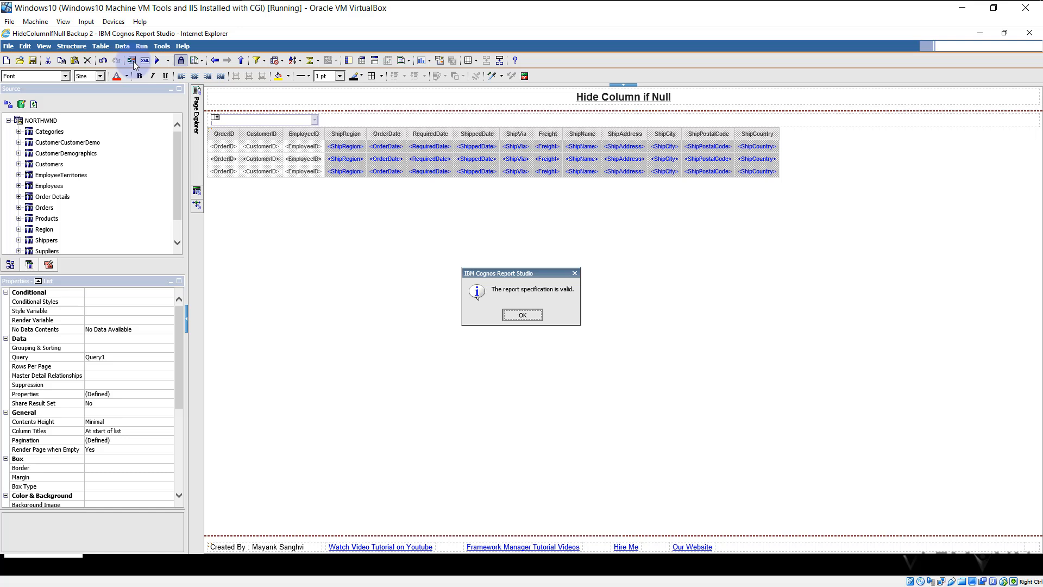
{"action": "left_click", "coordinate": [525, 315]}
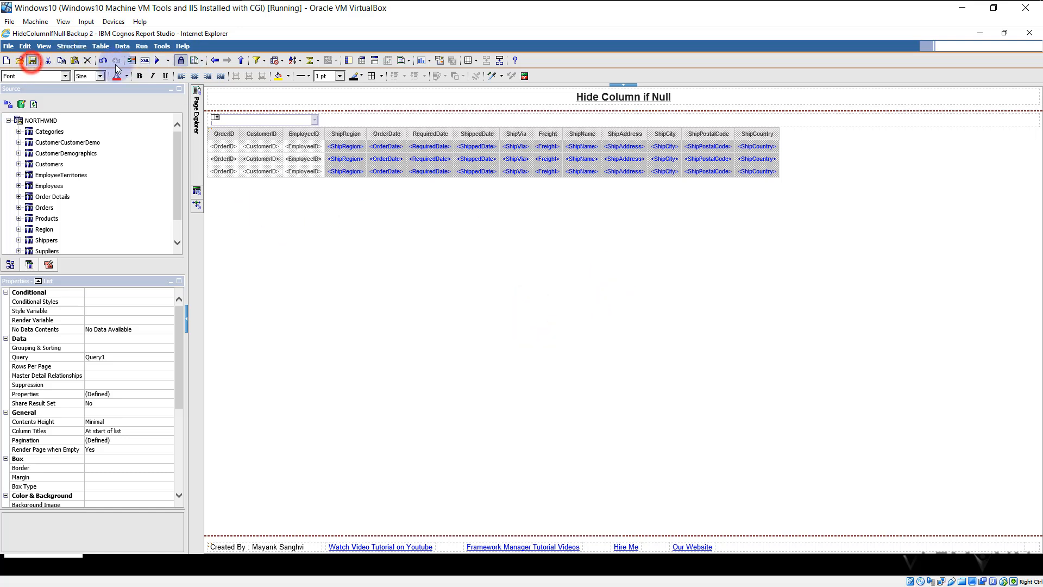
Step: Run the report in a maximized viewer and choose Barquisimeto in the ShipCity prompt to examine its columns
{"action": "left_click", "coordinate": [155, 61]}
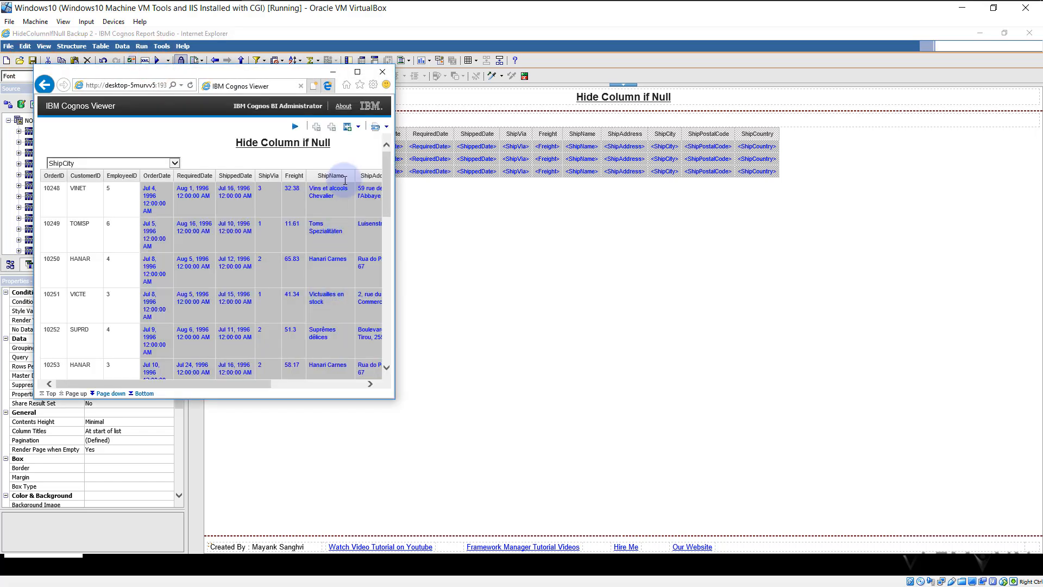
{"action": "left_click", "coordinate": [358, 72]}
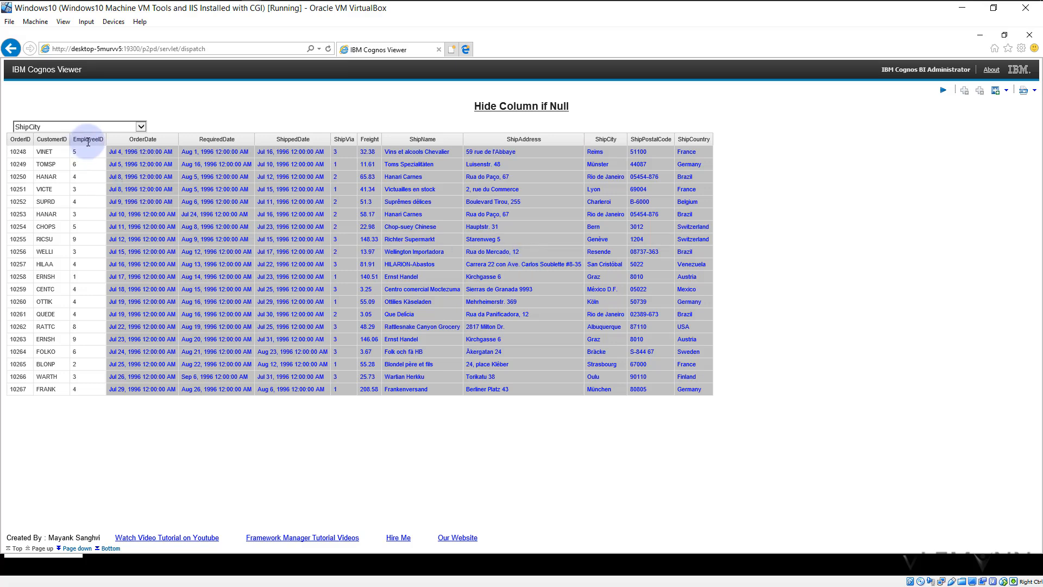
{"action": "left_click", "coordinate": [140, 126]}
{"action": "left_click", "coordinate": [59, 144]}
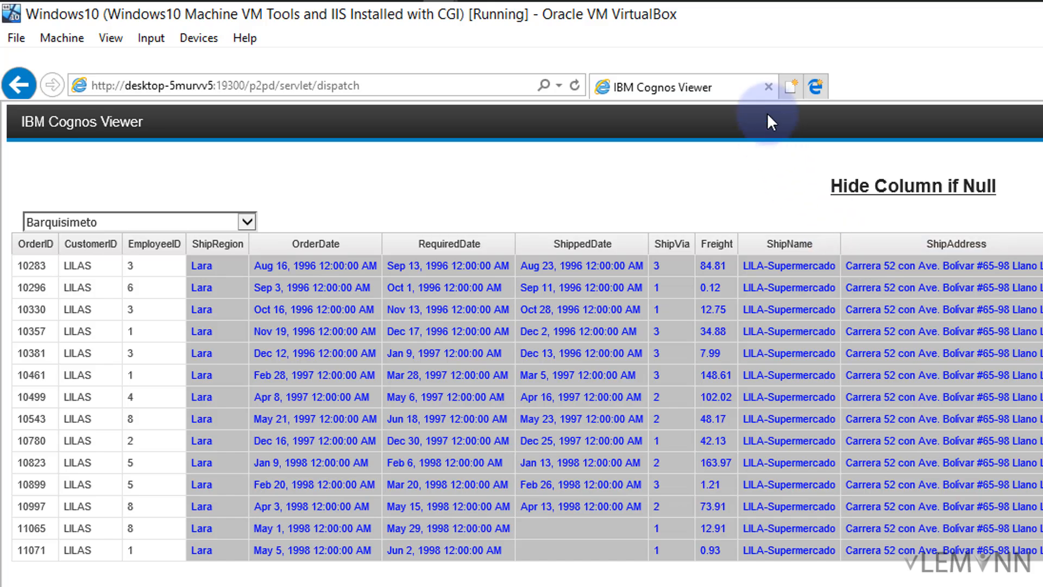
Step: Add the detail filter [EmployeeID]=8 to the list's query in Report Studio and run the report
{"action": "key", "text": "alt+Tab"}
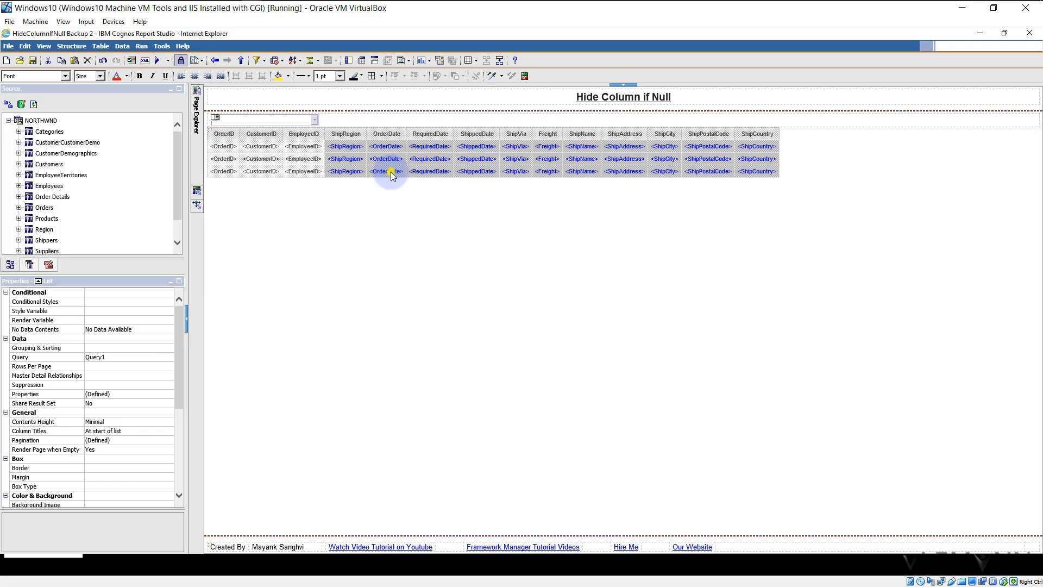
{"action": "right_click", "coordinate": [391, 172]}
{"action": "left_click", "coordinate": [417, 192]}
{"action": "left_click_drag", "start_coordinate": [246, 131], "coordinate": [740, 162]}
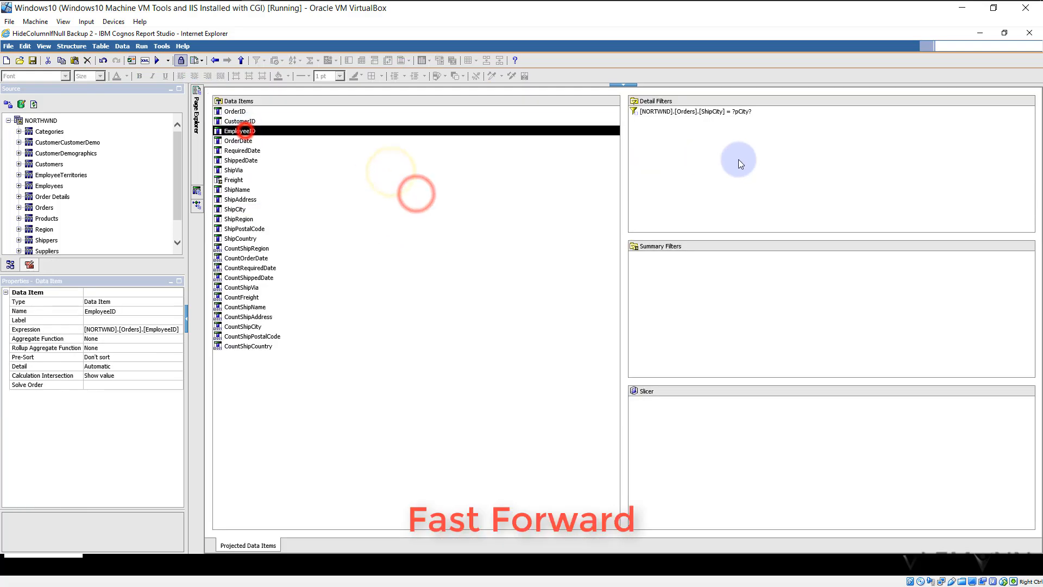
{"action": "left_click", "coordinate": [611, 217]}
{"action": "type", "text": "=8"}
{"action": "left_click", "coordinate": [647, 410]}
{"action": "left_click", "coordinate": [157, 59]}
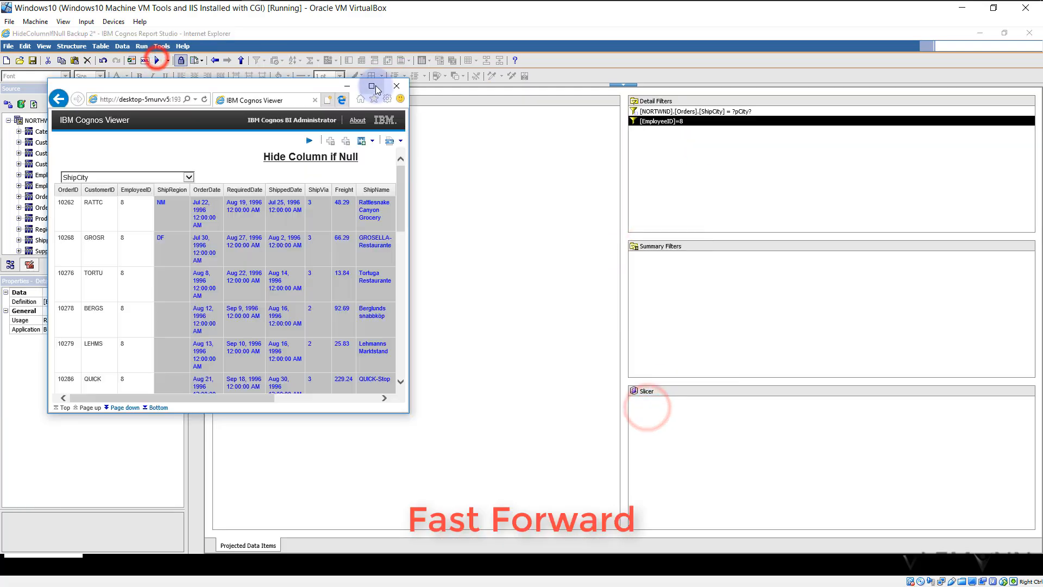
Step: Maximize the report viewer and view the list for ShipCity values Aachen, Albuquerque, Anchorage and Århus one after another
{"action": "double_click", "coordinate": [375, 85]}
{"action": "left_click", "coordinate": [111, 128]}
{"action": "left_click", "coordinate": [61, 144]}
{"action": "left_click", "coordinate": [99, 126]}
{"action": "left_click", "coordinate": [93, 135]}
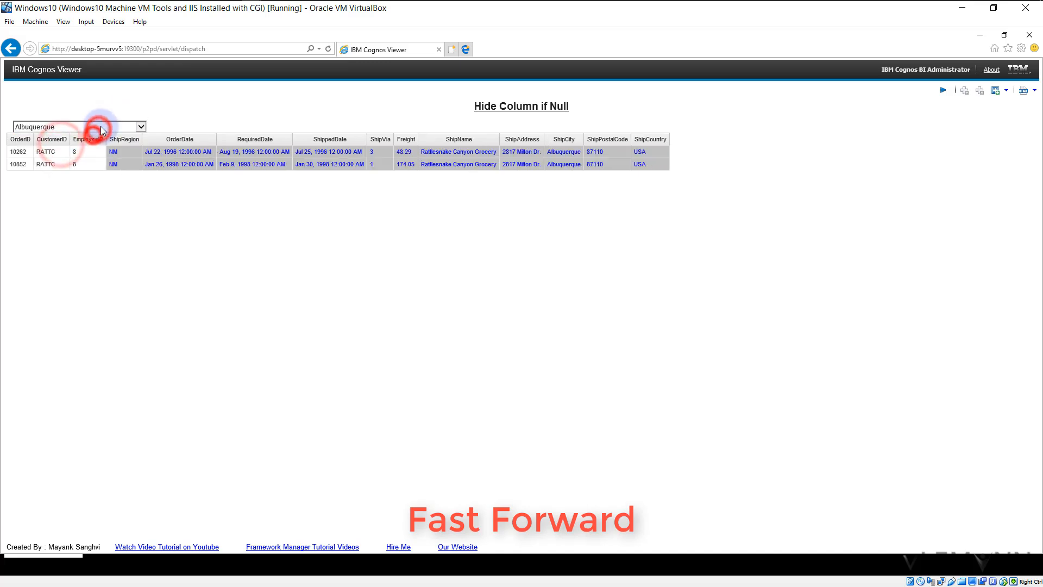
{"action": "left_click", "coordinate": [101, 127]}
{"action": "left_click", "coordinate": [98, 135]}
{"action": "left_click", "coordinate": [95, 127]}
{"action": "left_click", "coordinate": [92, 135]}
Step: View the report for Barcelona, Barquisimeto and Bergamo in turn, then return the ShipCity prompt to Barquisimeto to examine the ShippedDate column
{"action": "left_click", "coordinate": [91, 127]}
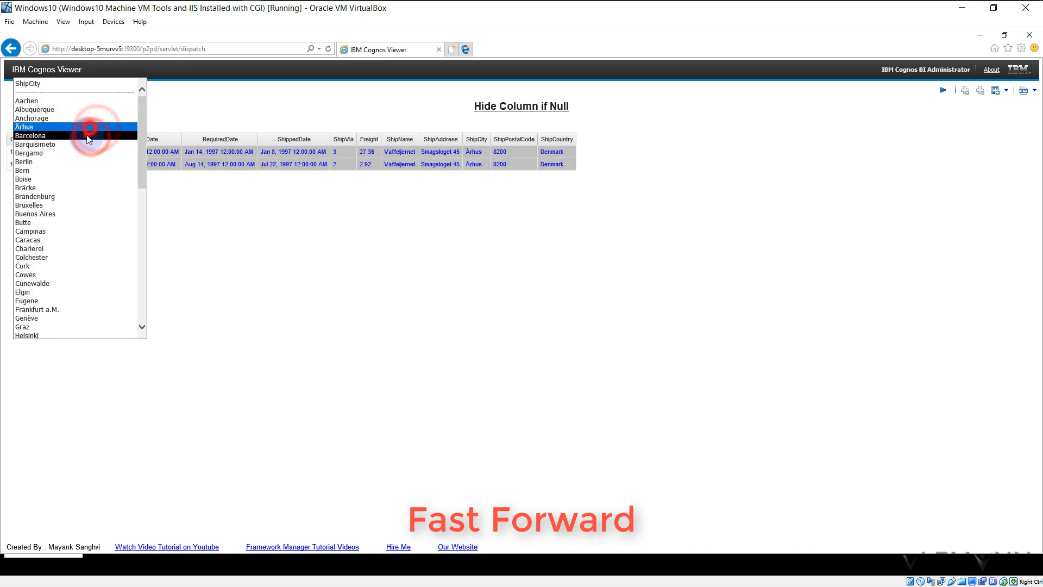
{"action": "left_click", "coordinate": [88, 135]}
{"action": "left_click", "coordinate": [85, 126]}
{"action": "left_click", "coordinate": [81, 135]}
{"action": "left_click", "coordinate": [82, 127]}
{"action": "left_click", "coordinate": [80, 137]}
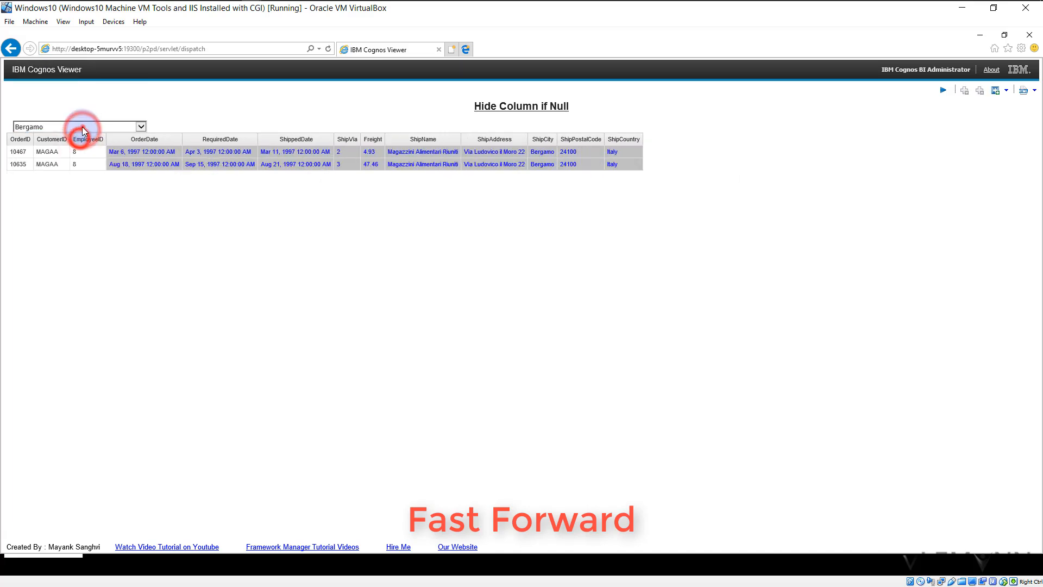
{"action": "left_click", "coordinate": [83, 126]}
{"action": "left_click", "coordinate": [77, 117]}
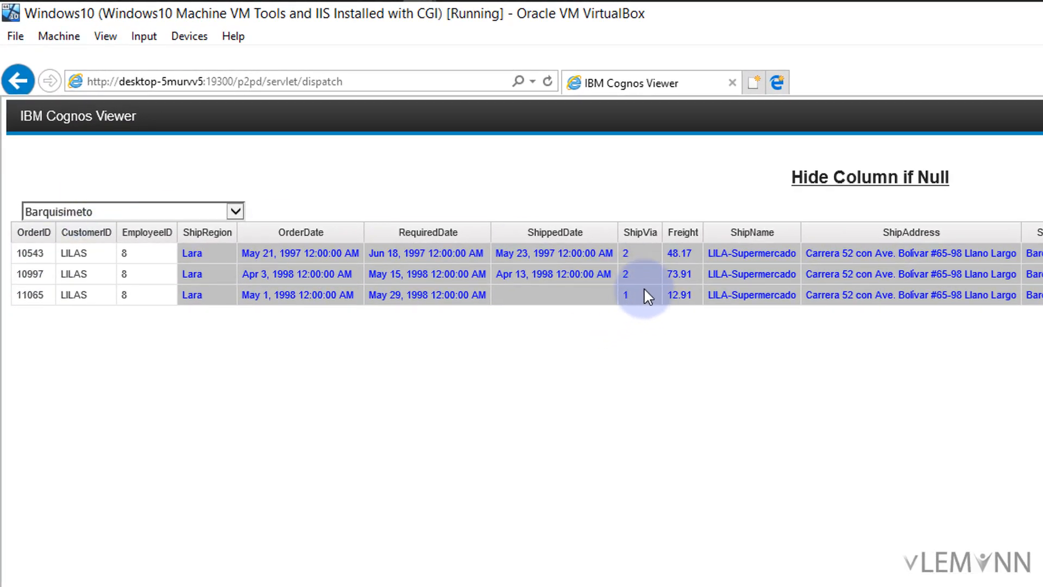
Step: Switch to Report Studio and add the detail filter [ShipVia]=1 to the list's query
{"action": "key", "text": "alt+Tab"}
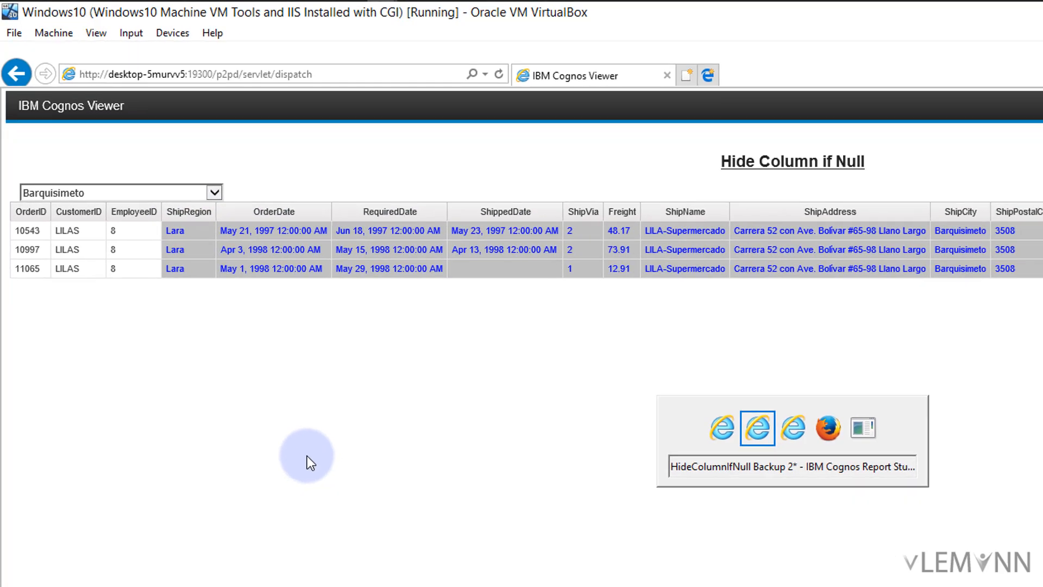
{"action": "key", "text": "alt+Tab"}
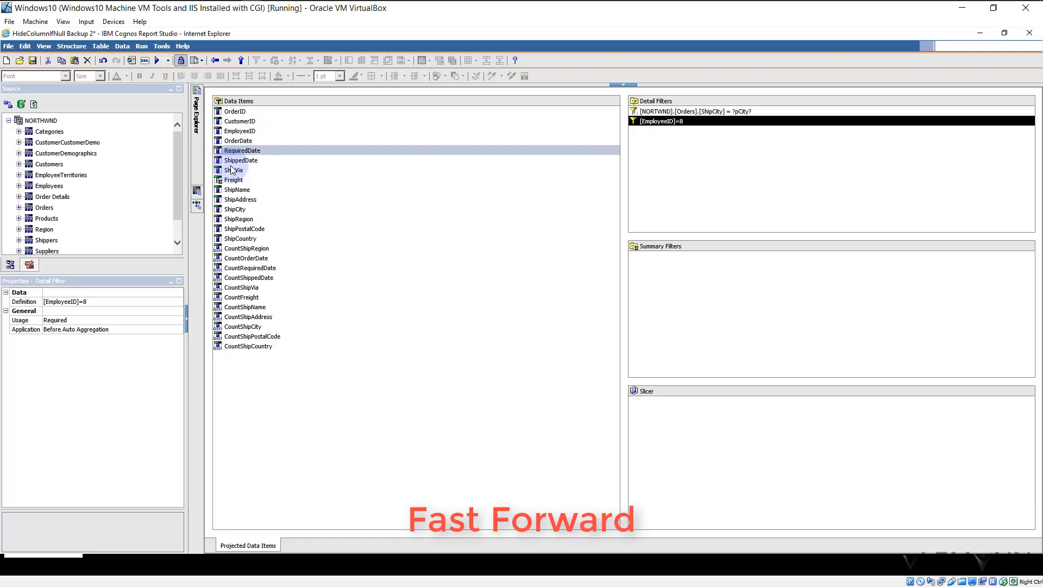
{"action": "left_click_drag", "start_coordinate": [232, 168], "coordinate": [685, 167]}
{"action": "key", "text": "alt+Tab"}
{"action": "key", "text": "alt+Tab"}
{"action": "left_click", "coordinate": [531, 235]}
{"action": "type", "text": "=1"}
{"action": "left_click", "coordinate": [635, 412]}
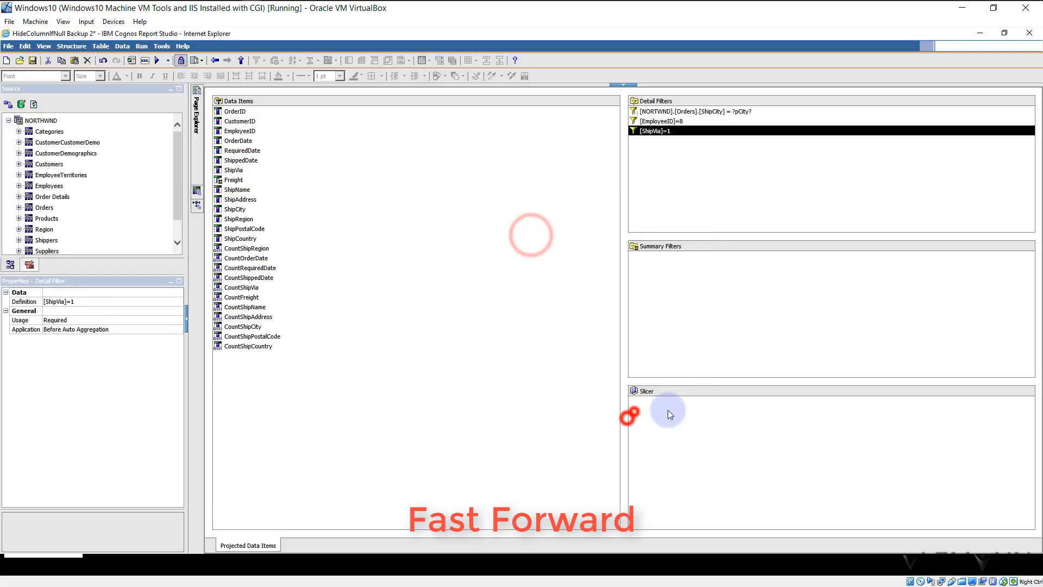
Step: Run the report in a maximized viewer, choose Barquisimeto in the ShipCity prompt, and examine which columns the list displays
{"action": "key", "text": "alt+Tab"}
{"action": "key", "text": "alt+Tab"}
{"action": "left_click", "coordinate": [158, 61]}
{"action": "left_click", "coordinate": [369, 86]}
{"action": "left_click", "coordinate": [118, 129]}
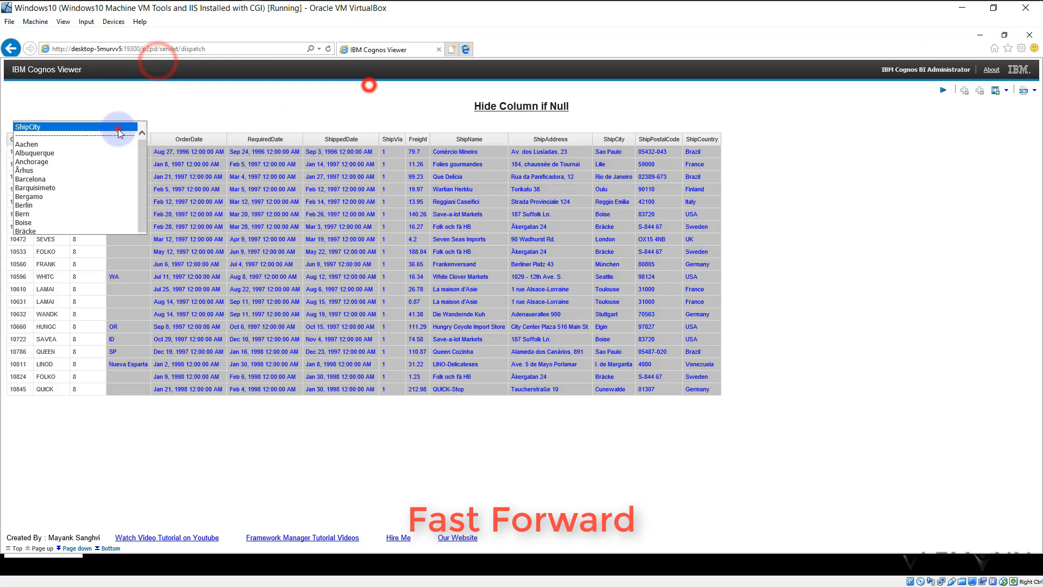
{"action": "left_click", "coordinate": [35, 188]}
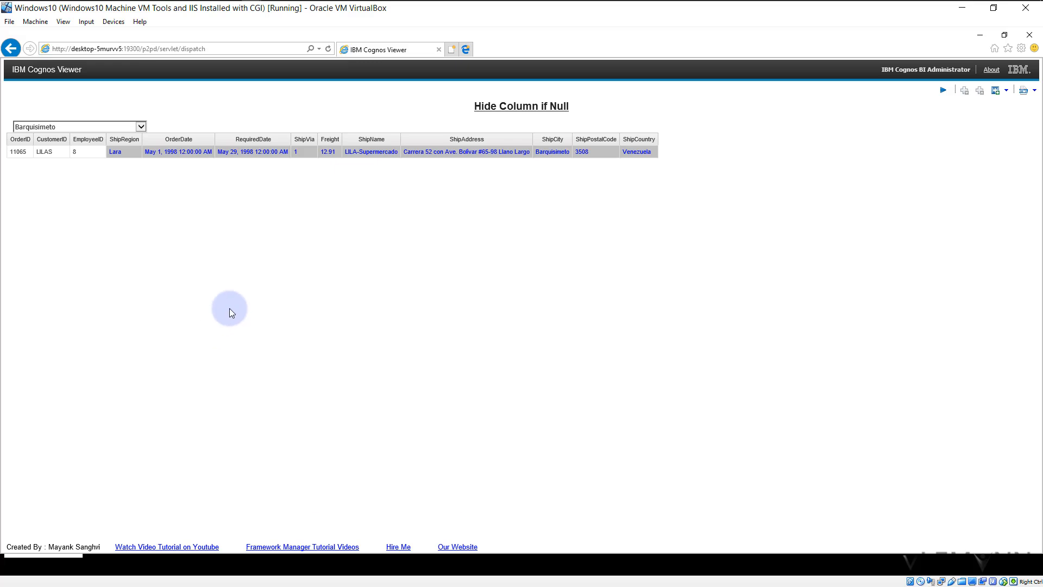
{"action": "left_click", "coordinate": [492, 144]}
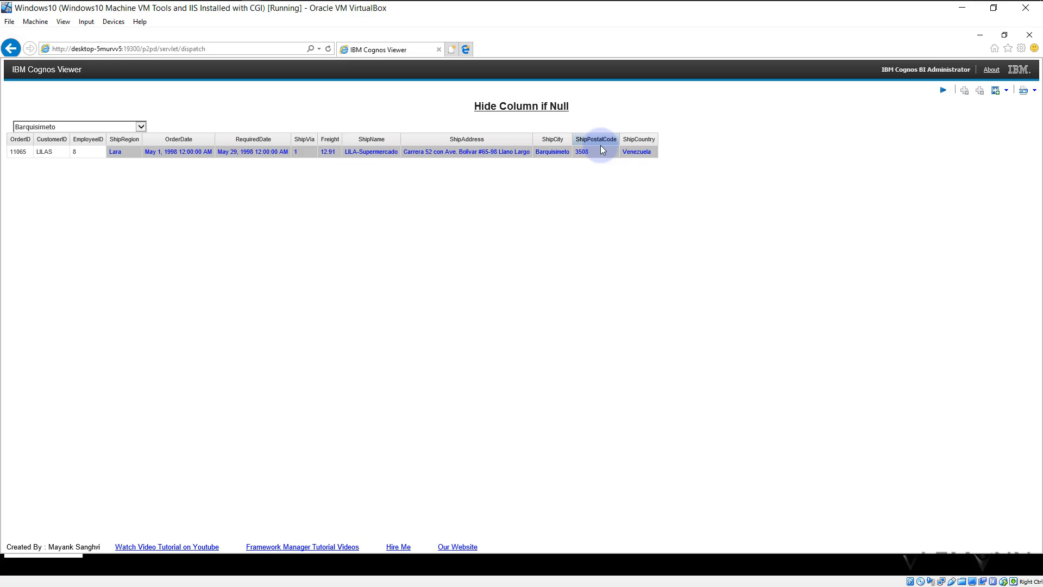
{"action": "left_click", "coordinate": [344, 303]}
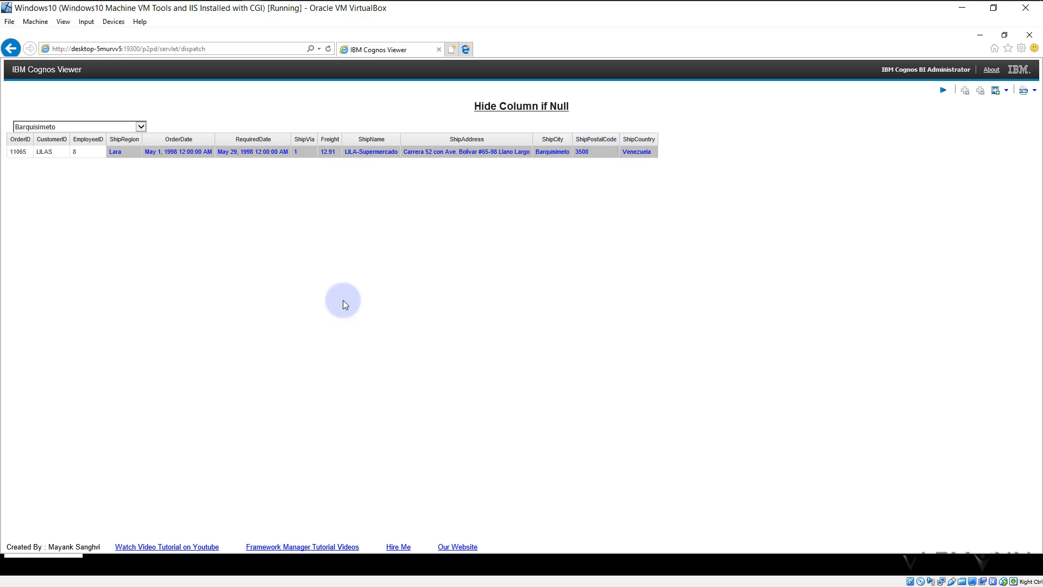